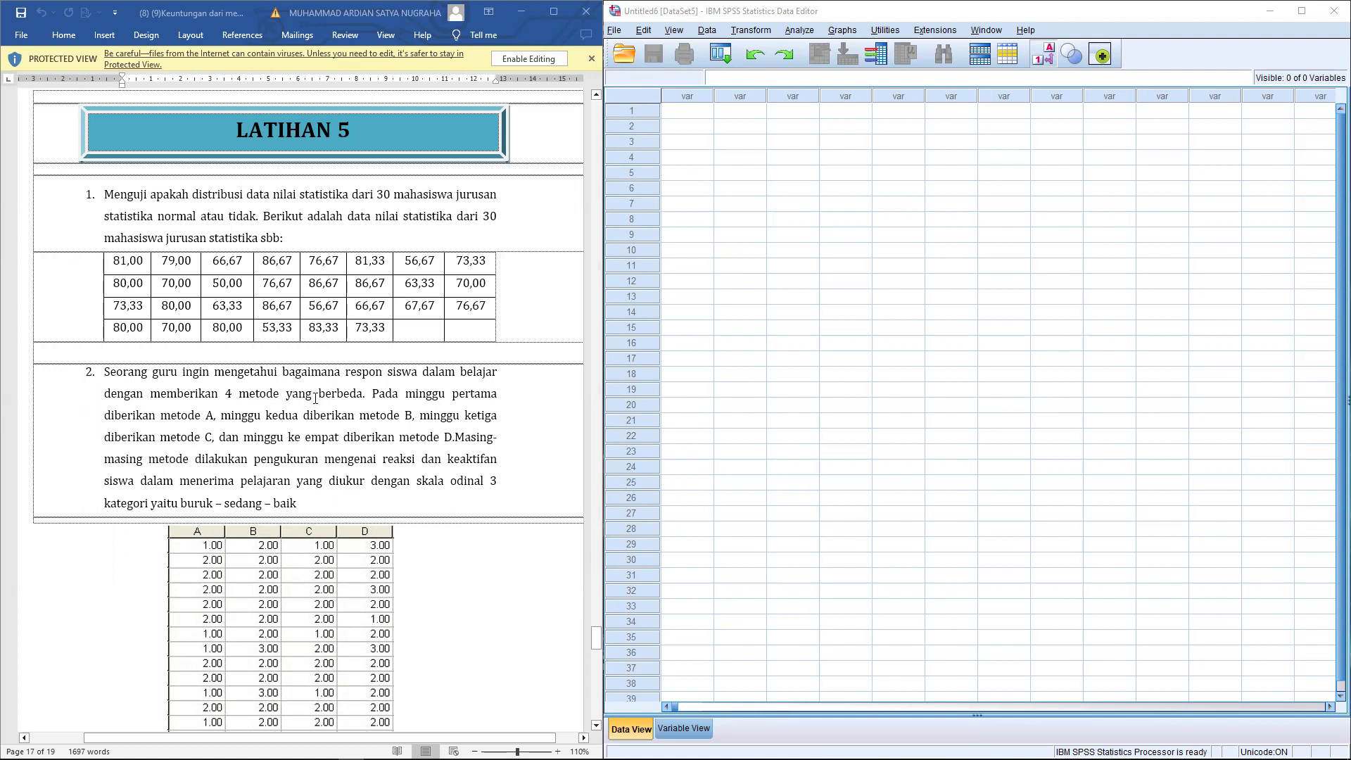
# Read exercise 1 of LATIHAN 5 and examine its table of statistics scores for 30 students in the document.
pyautogui.scroll(-15, 316, 398)
pyautogui.scroll(10, 289, 392)
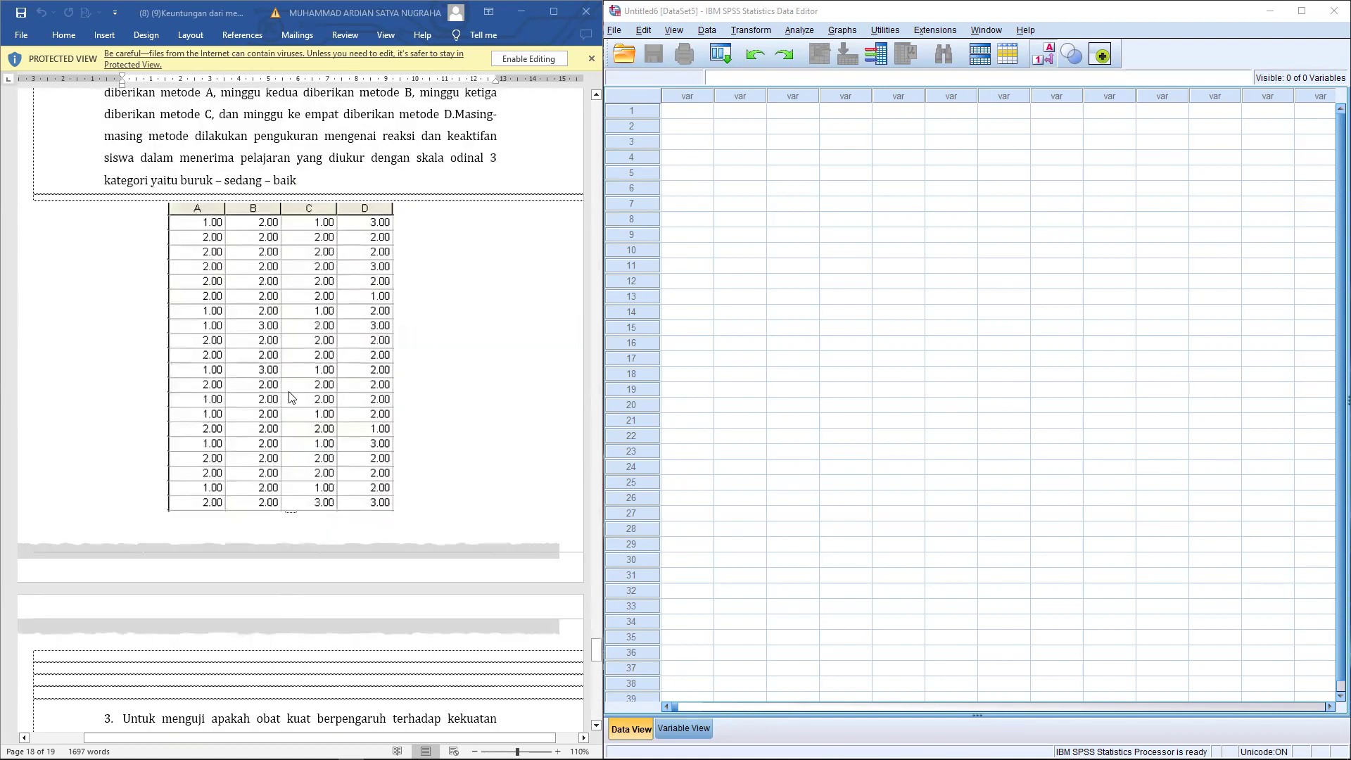
pyautogui.scroll(8, 291, 397)
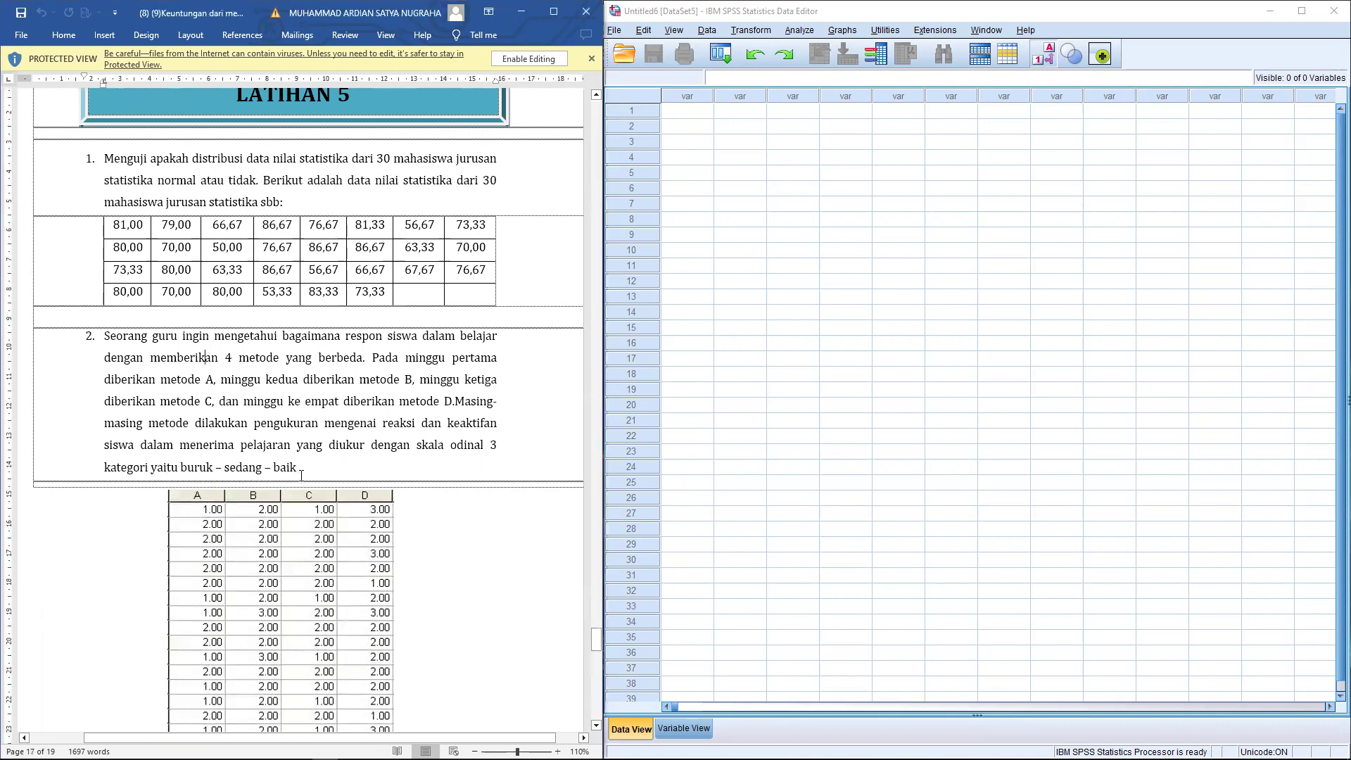
pyautogui.scroll(4, 301, 476)
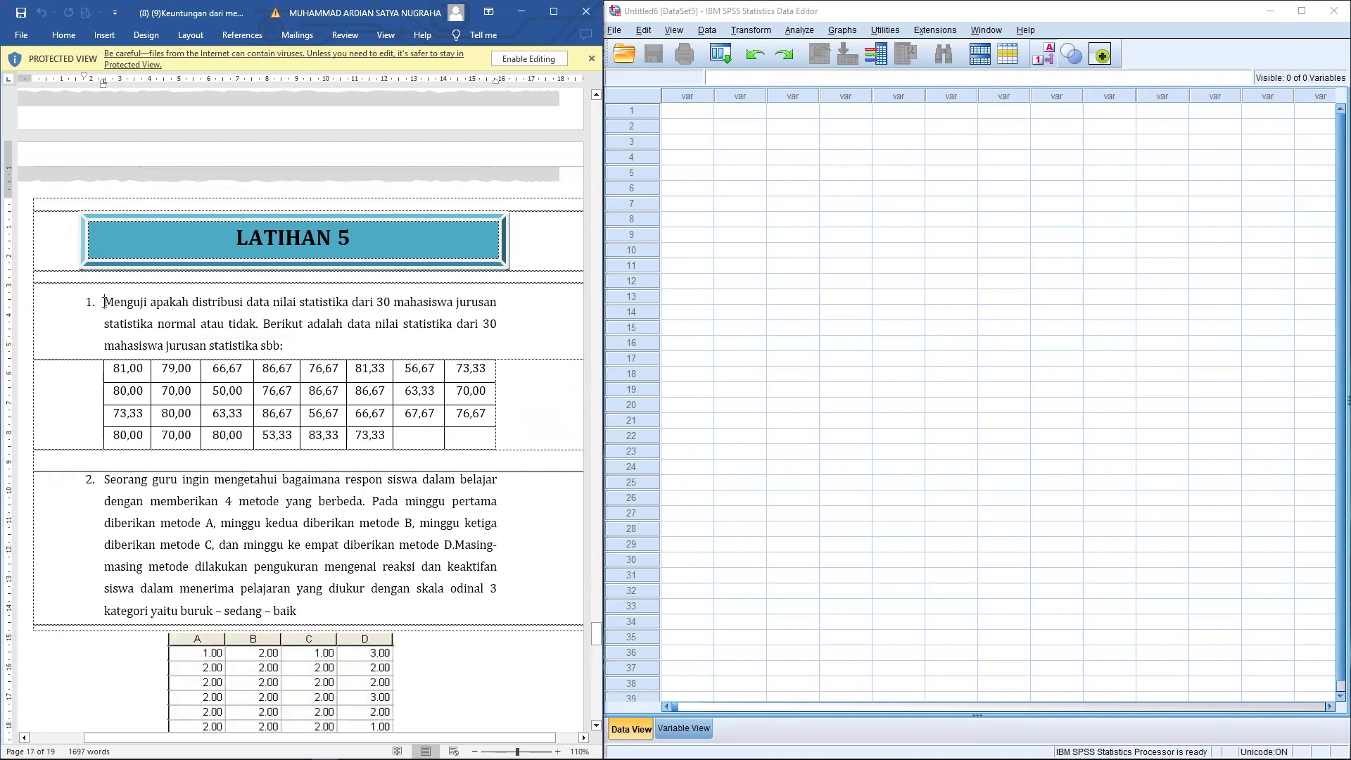
pyautogui.moveTo(104, 303); pyautogui.dragTo(195, 325)
pyautogui.doubleClick(221, 323)
pyautogui.moveTo(116, 368); pyautogui.dragTo(493, 440)
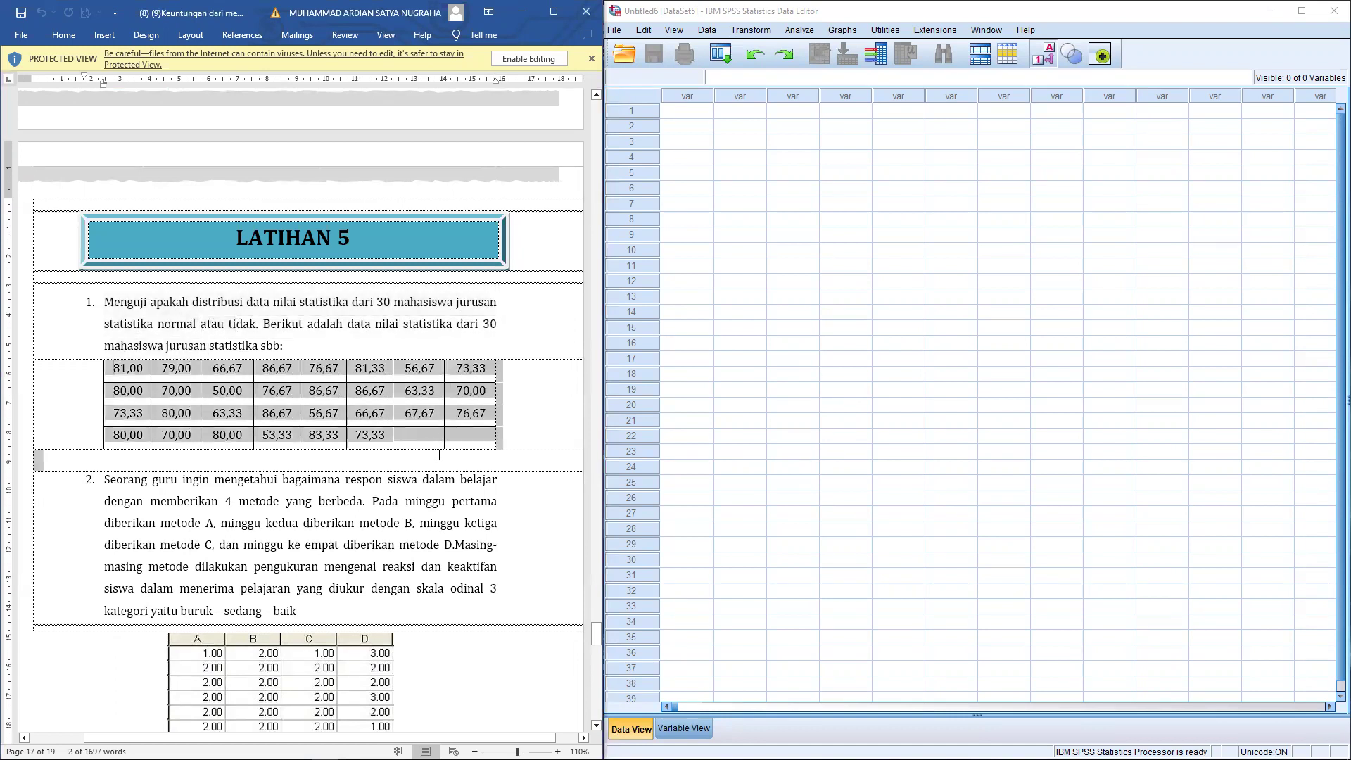
pyautogui.click(237, 323)
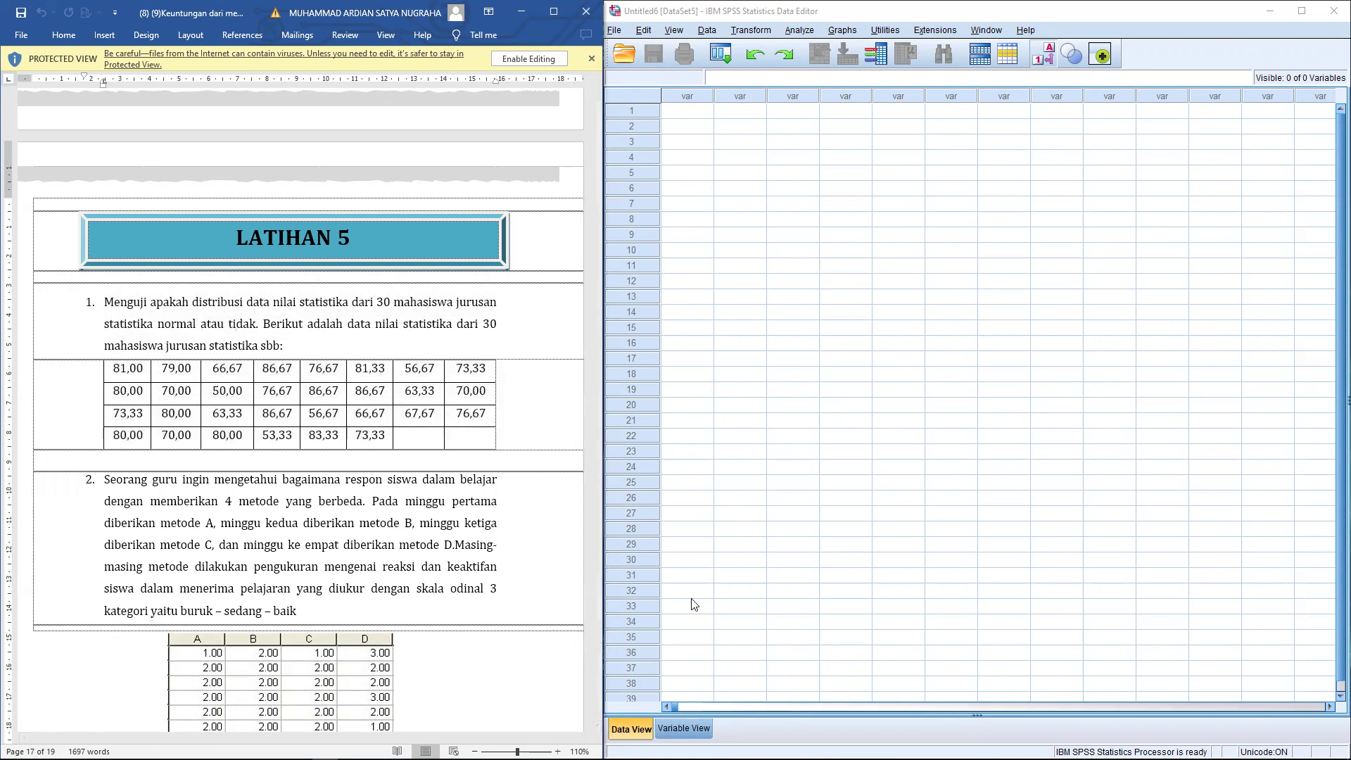
# Define a new variable named Nilai in the first row of the variable definitions.
pyautogui.click(694, 518)
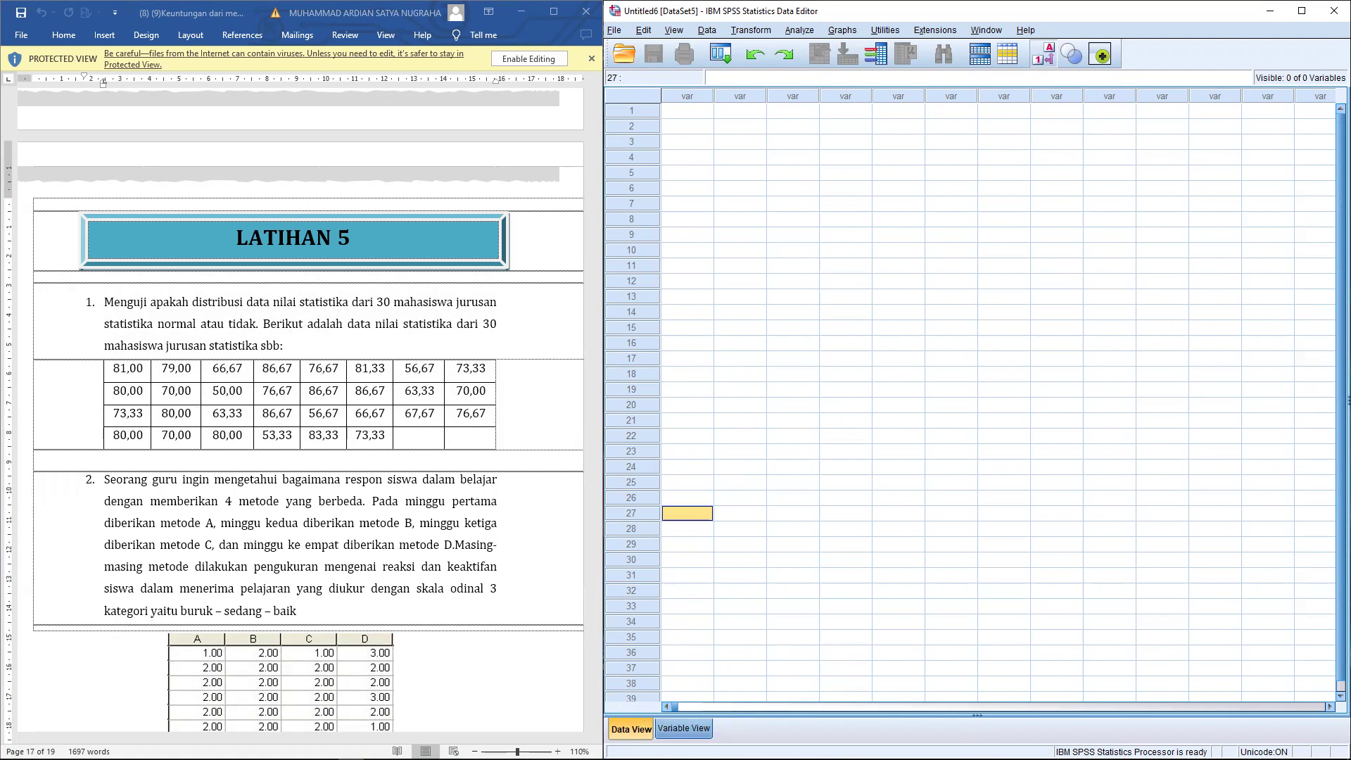
pyautogui.click(683, 728)
pyautogui.click(704, 93)
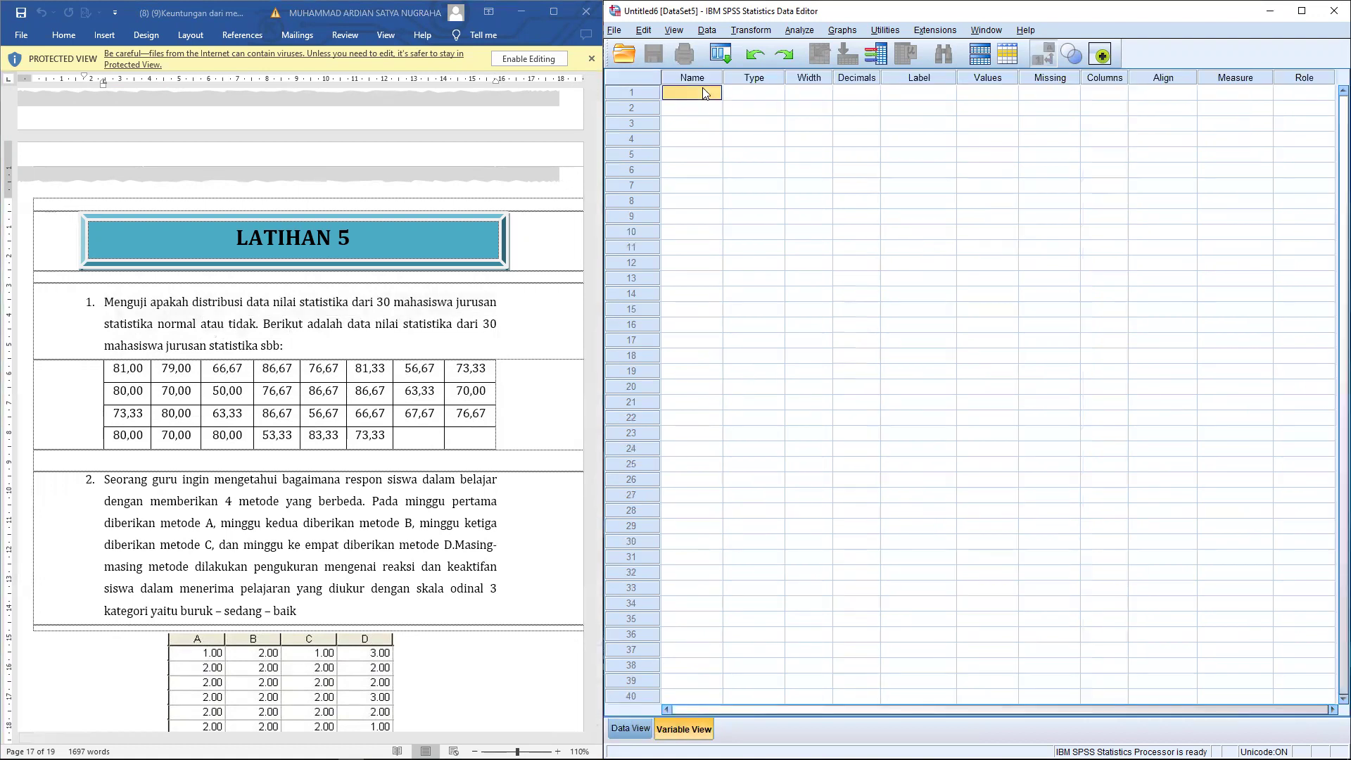
pyautogui.write('Nilai')
pyautogui.press('Tab')
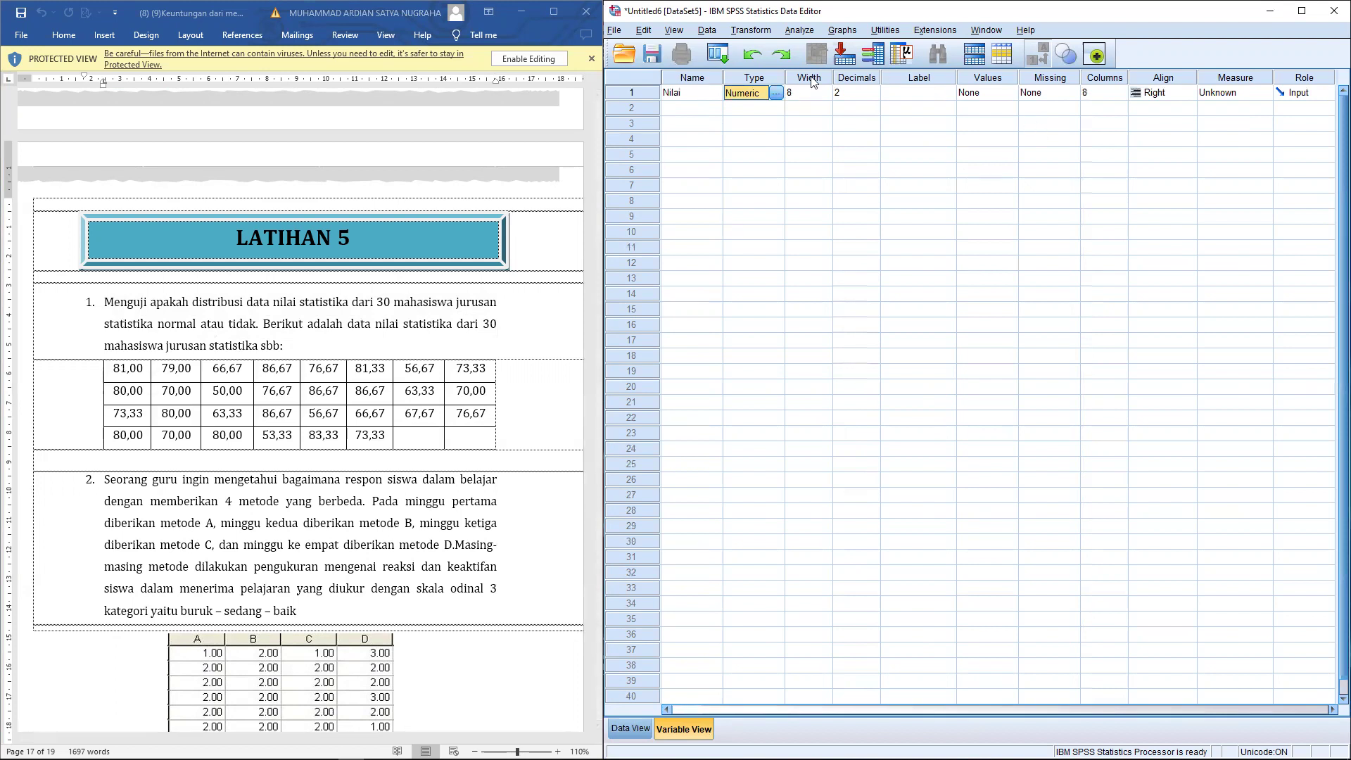
# Try to reduce the field width of the Nilai variable.
pyautogui.click(860, 97)
pyautogui.click(817, 98)
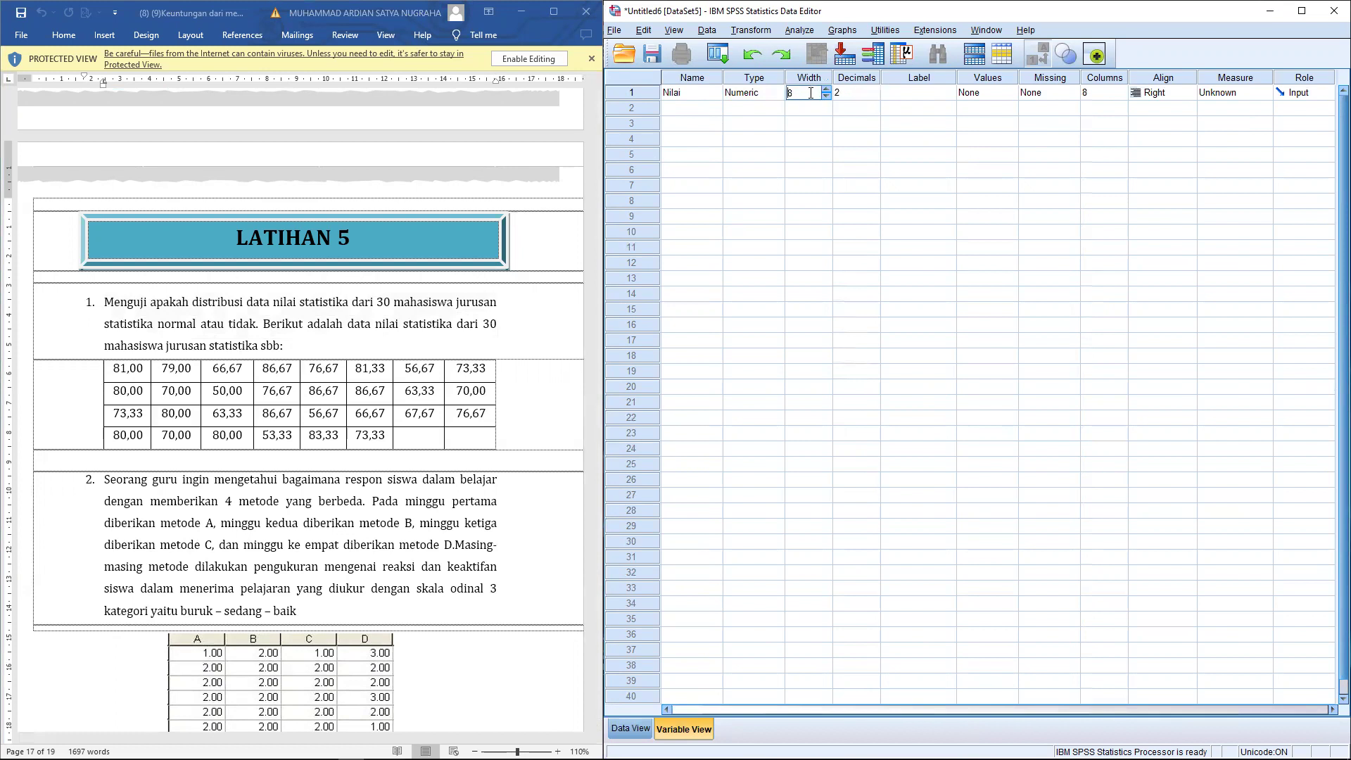
pyautogui.doubleClick(826, 97)
pyautogui.click(907, 100)
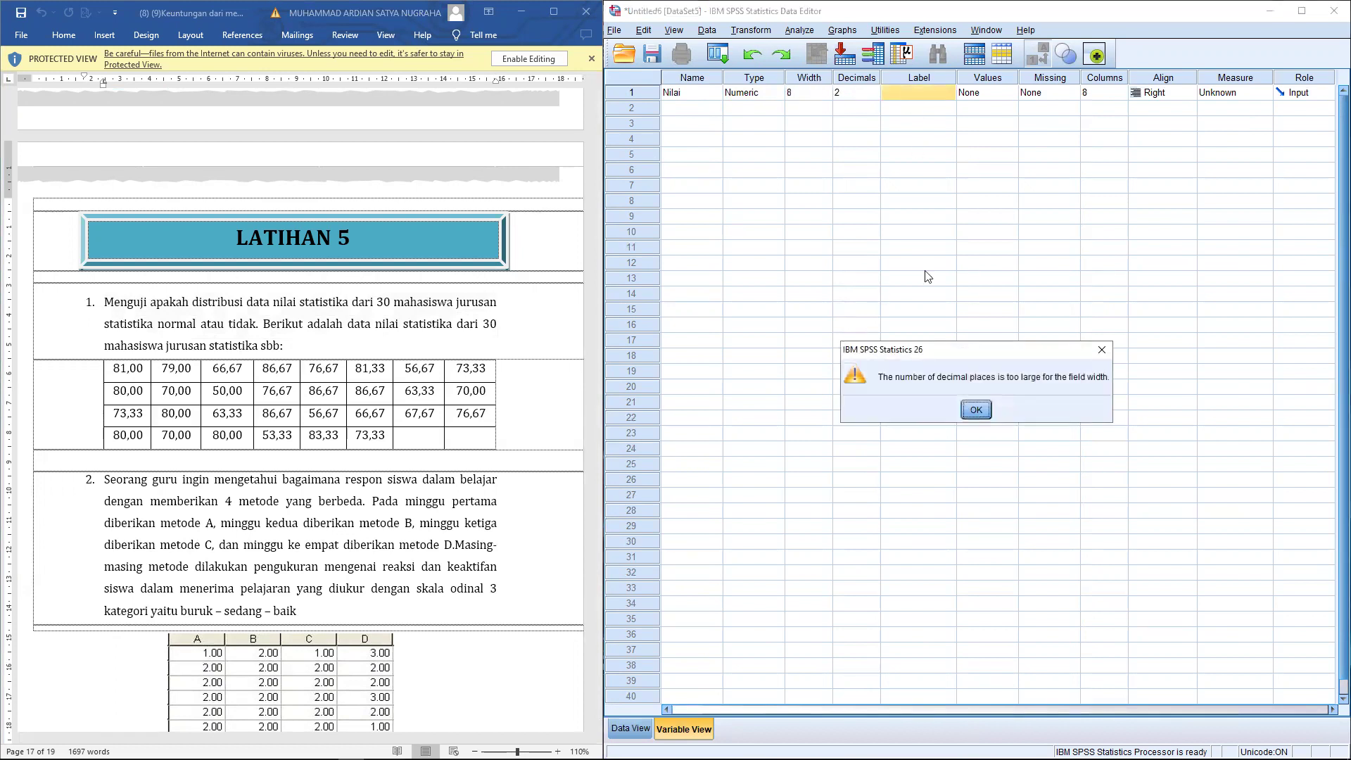
pyautogui.click(974, 411)
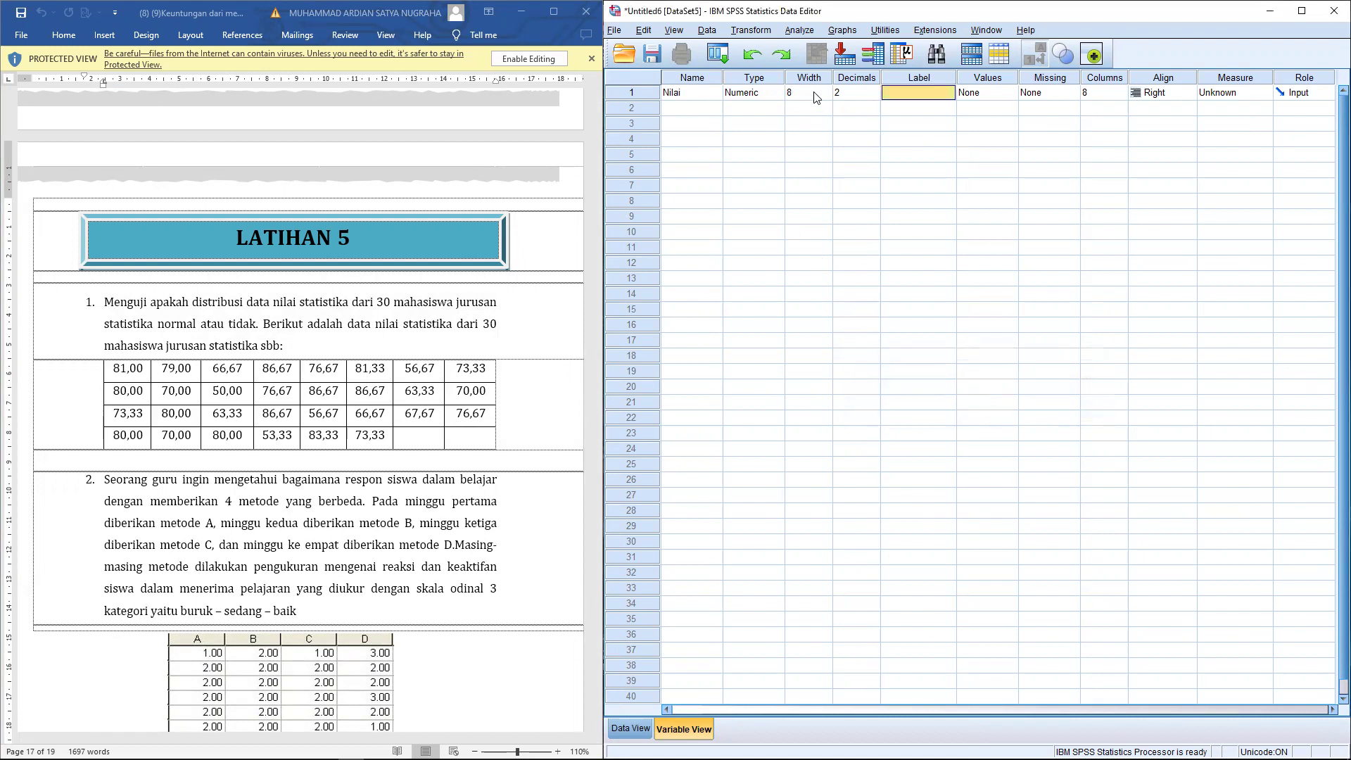
# Set the Nilai variable's width to 3 and its label to Nilai Statistika.
pyautogui.click(816, 97)
pyautogui.click(827, 90)
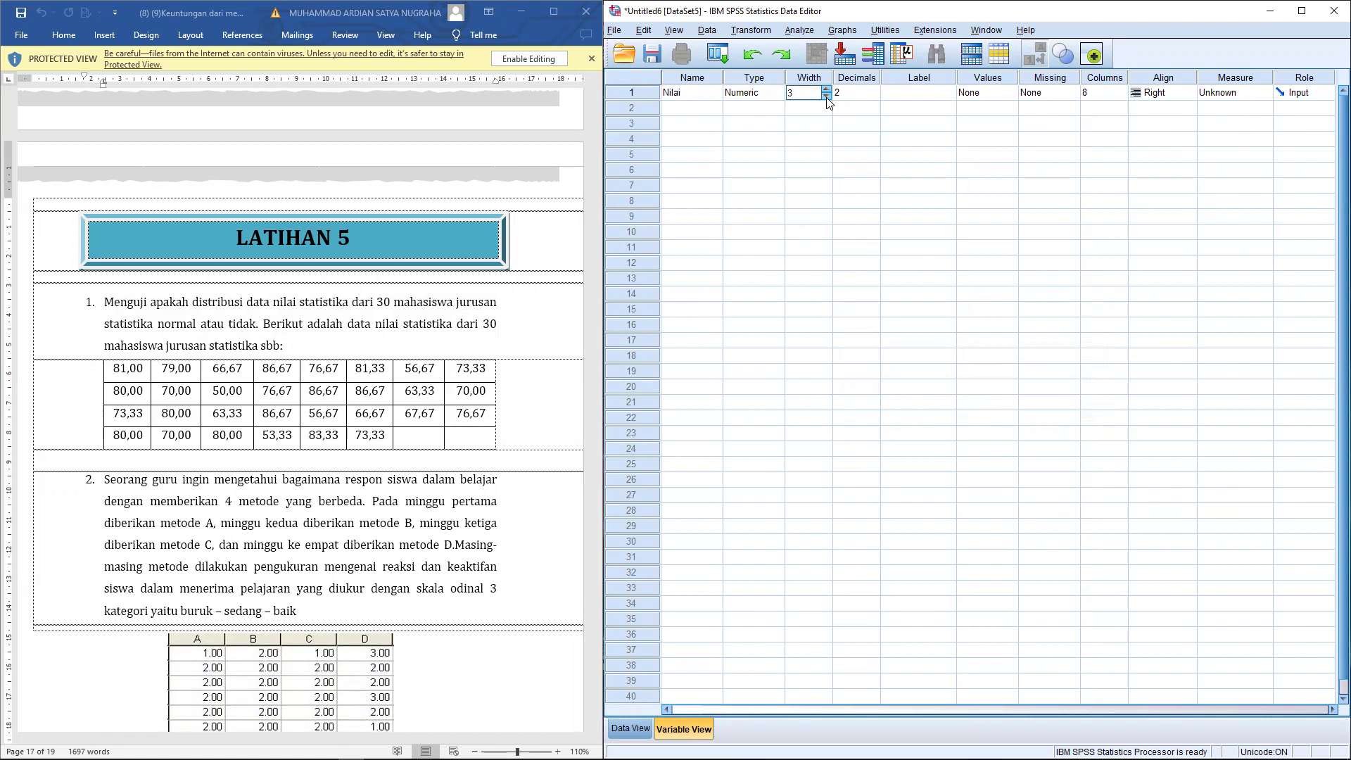
pyautogui.click(902, 103)
pyautogui.write('Nilai St')
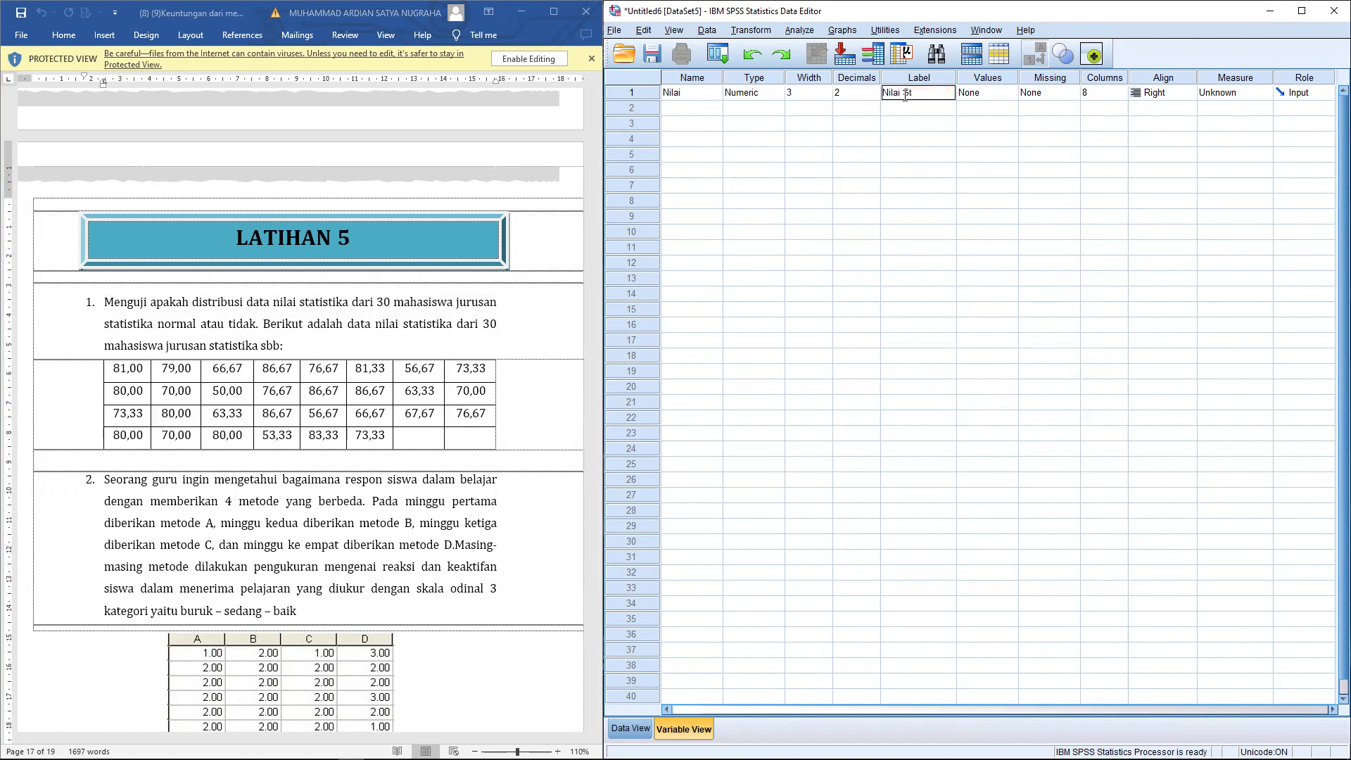
pyautogui.write('atistika')
# Set the Nilai variable's alignment to Center and its measurement level to Scale.
pyautogui.click(1159, 98)
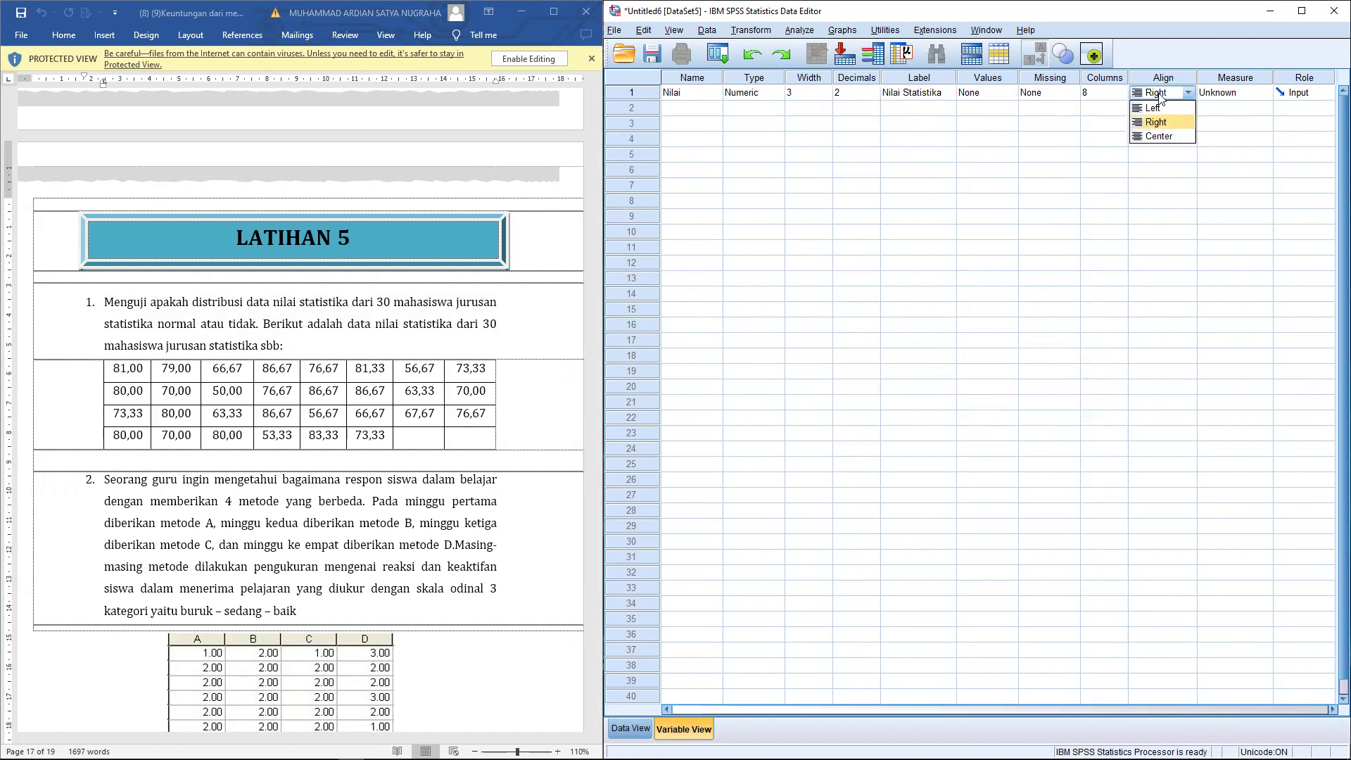
pyautogui.click(1160, 136)
pyautogui.click(1222, 98)
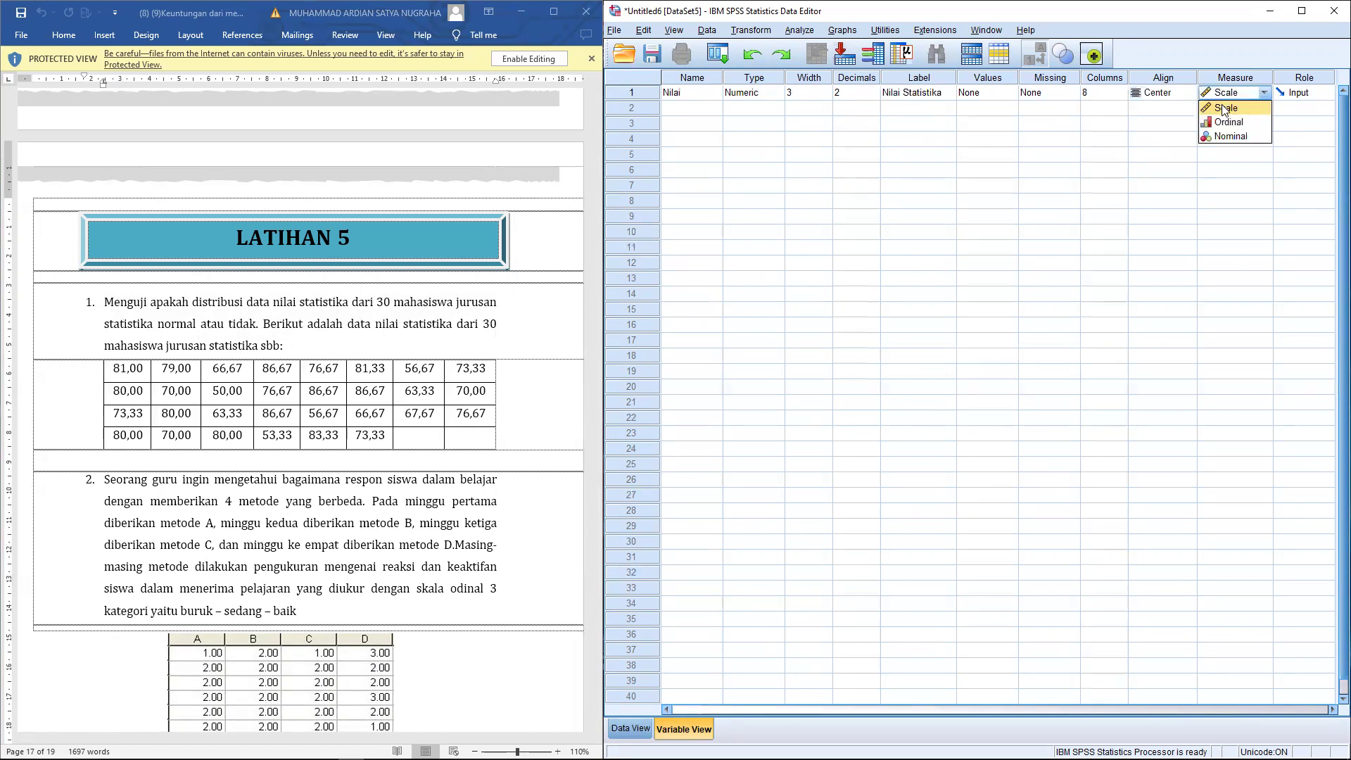
pyautogui.click(1224, 109)
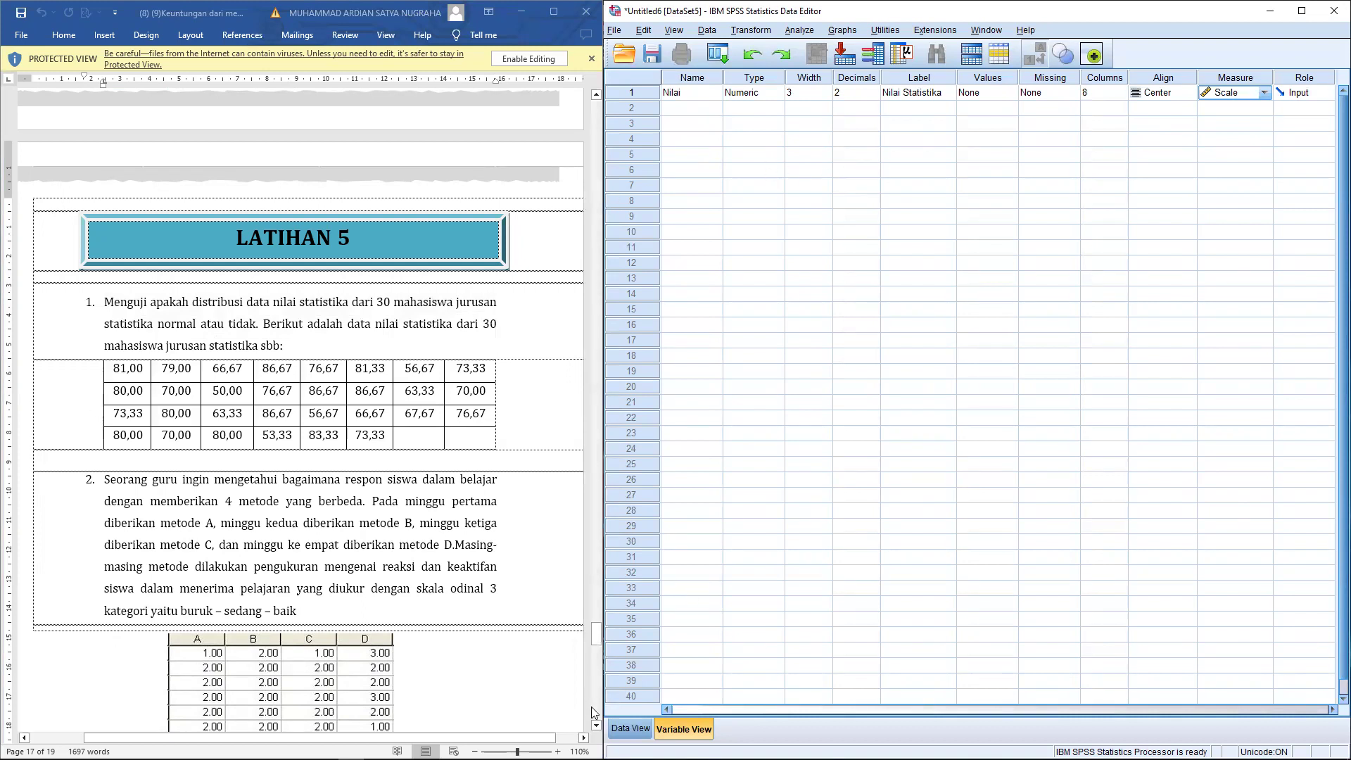
# Enter the table's first column of scores in rows 1 to 4 of Nilai: 81, 80, 73.33 and 80.
pyautogui.click(619, 728)
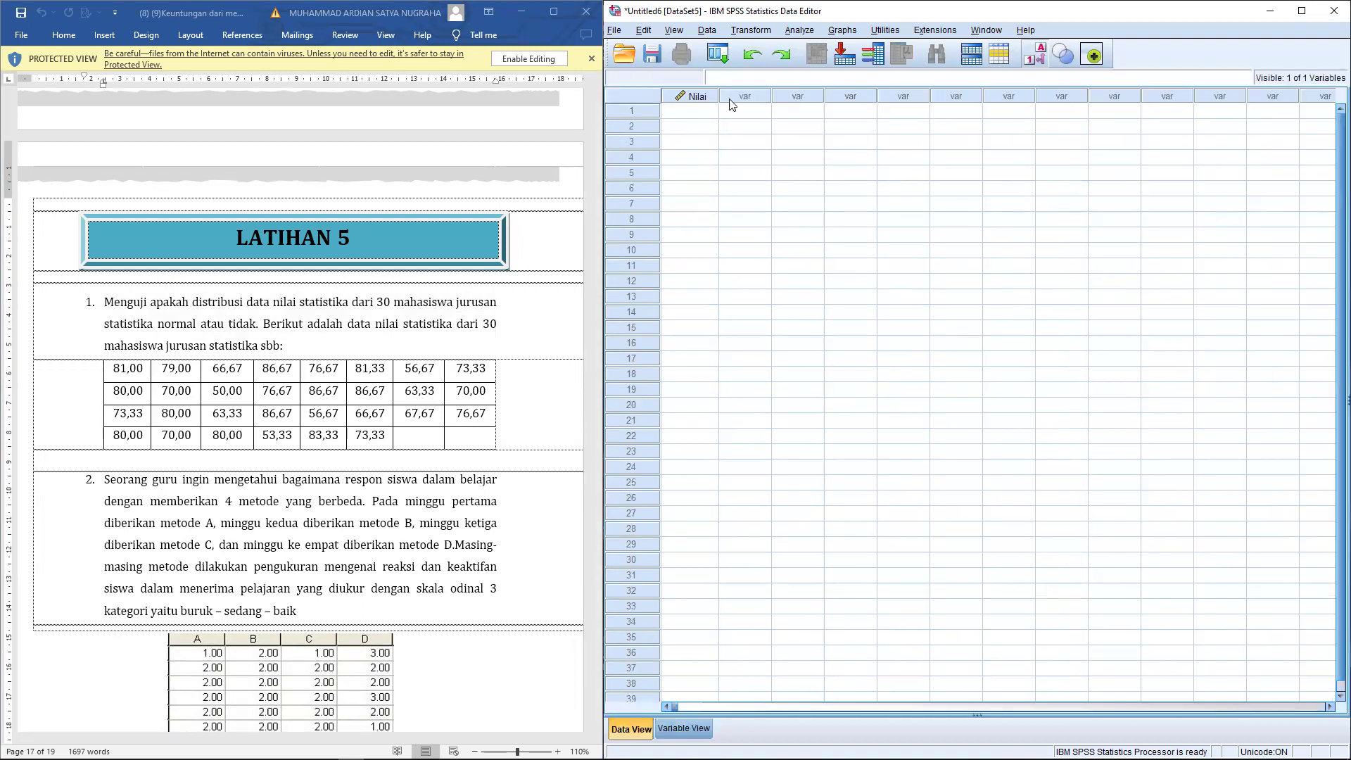
pyautogui.click(689, 111)
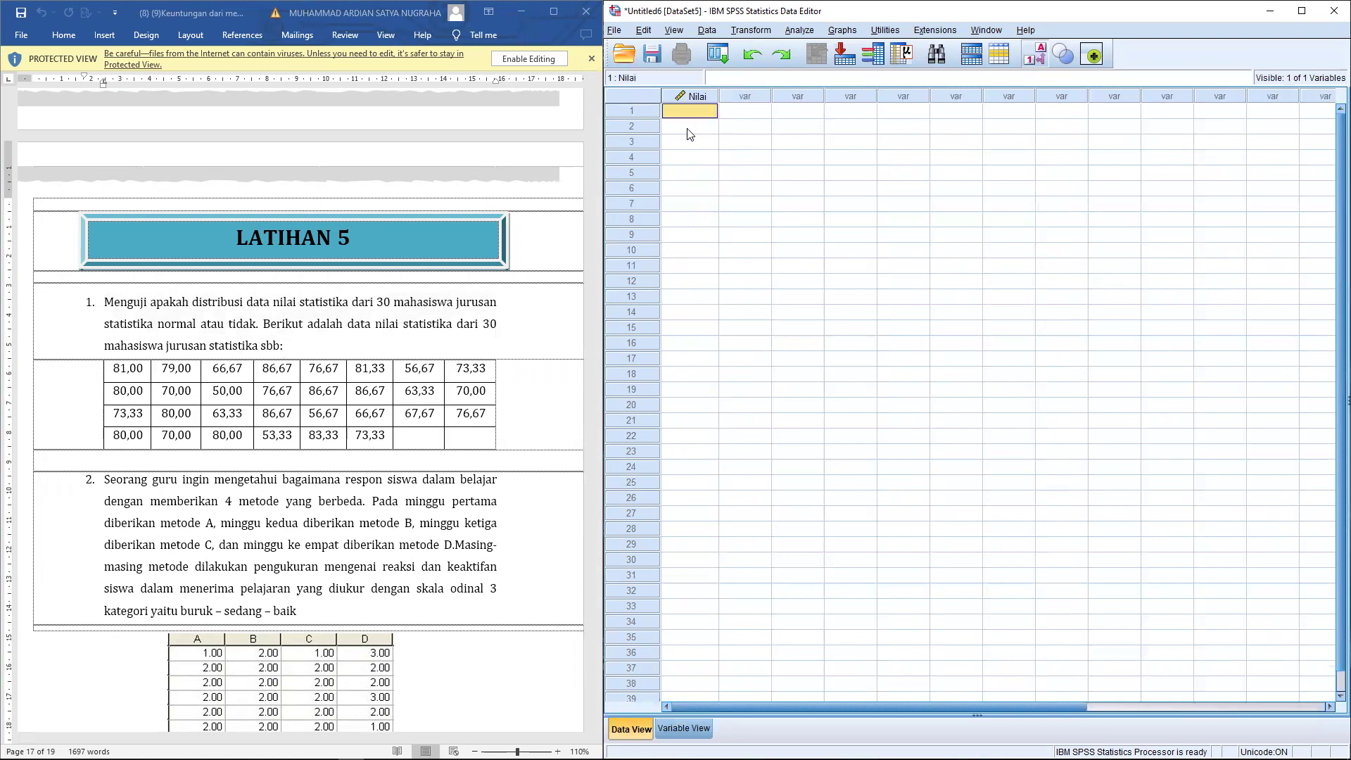
pyautogui.write('81')
pyautogui.press('Return')
pyautogui.write('80')
pyautogui.press('Return')
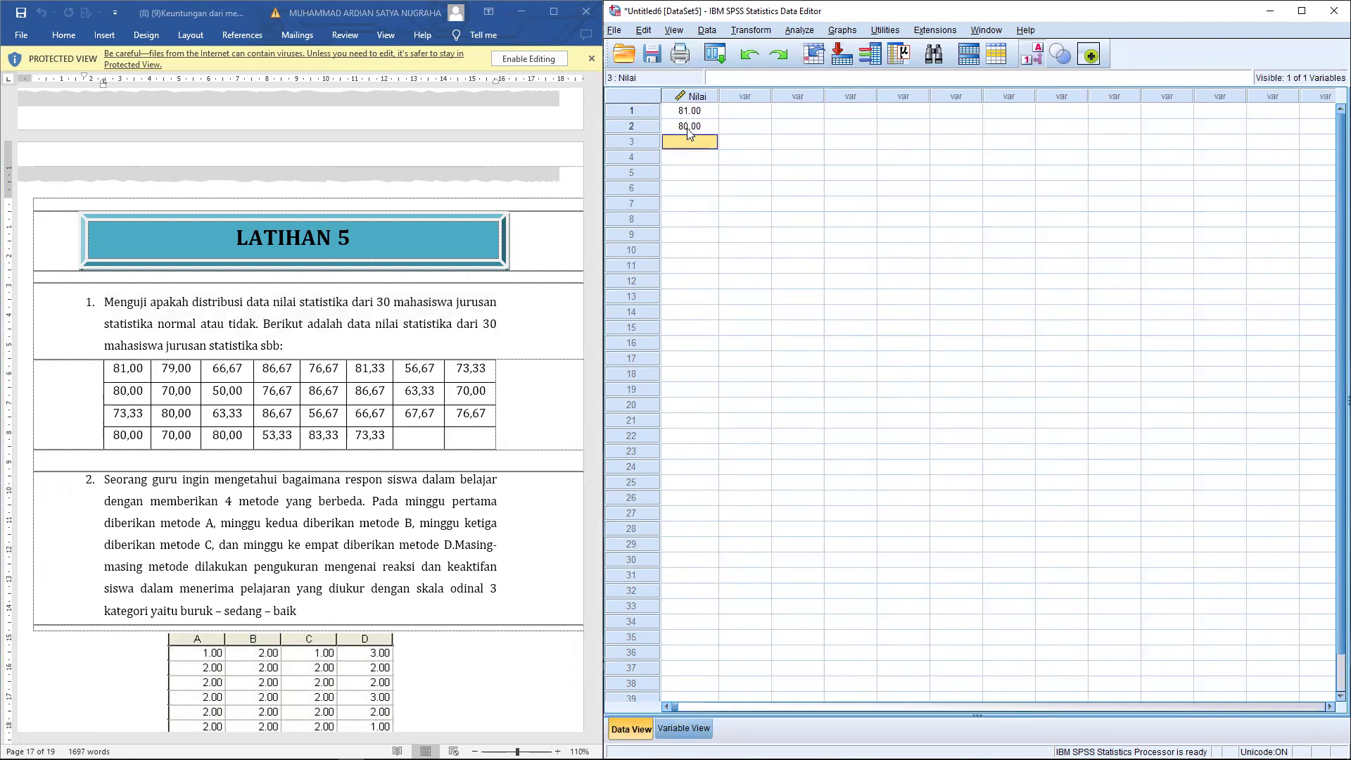
pyautogui.write('73.33')
pyautogui.press('Return')
pyautogui.write('80')
pyautogui.press('Return')
# Enter the second column of scores in rows 5 to 8 of Nilai: 79, 70, 80 and 70.
pyautogui.write('79')
pyautogui.press('Return')
pyautogui.write('70')
pyautogui.press('Return')
pyautogui.write('80')
pyautogui.press('Return')
pyautogui.write('70')
pyautogui.press('Return')
# Enter the third column of scores in rows 9 to 12 of Nilai: 66.67, 50, 63.33 and 80.
pyautogui.write('66.67')
pyautogui.press('Return')
pyautogui.write('50')
pyautogui.press('Return')
pyautogui.write('63.33')
pyautogui.press('Return')
pyautogui.write('80')
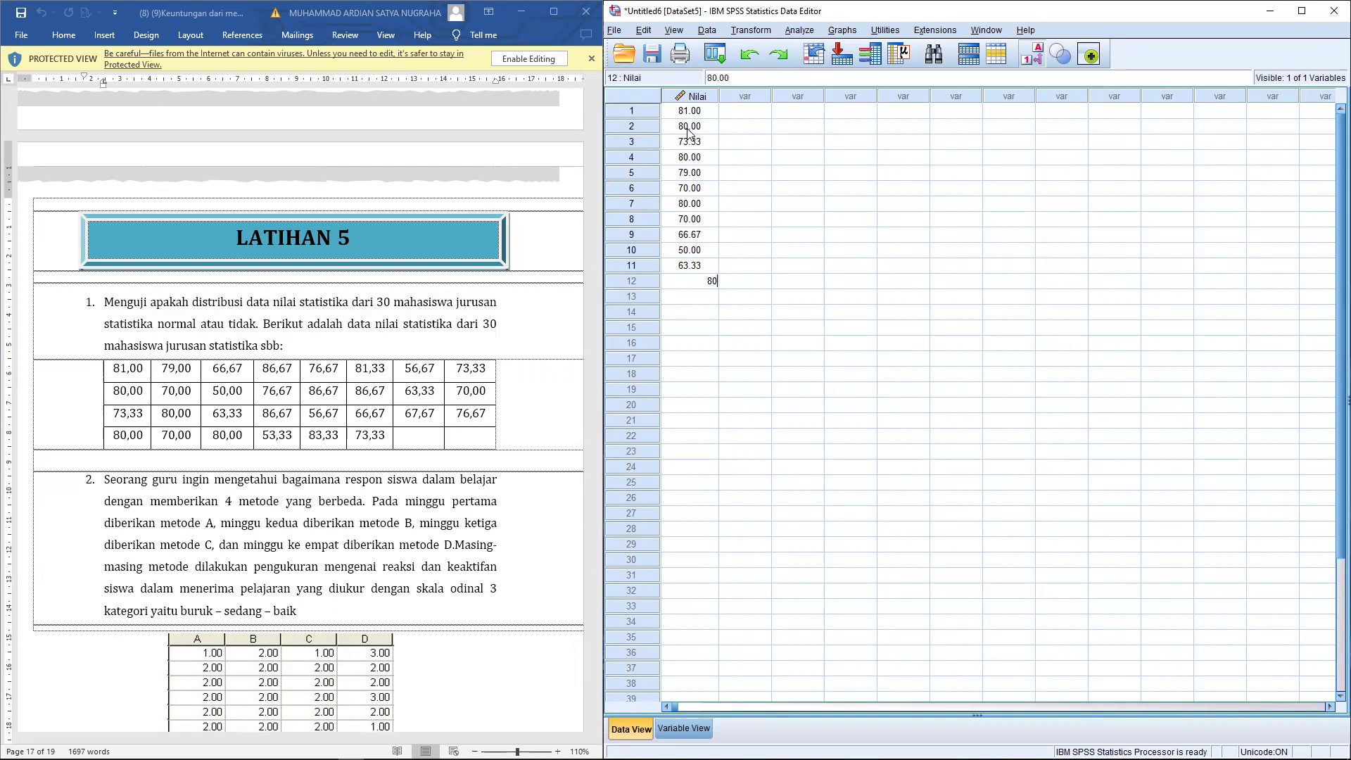
pyautogui.press('Return')
# Enter the fourth column of scores in rows 13 to 16 of Nilai: 86.67, 76.67, 86.67 and 53.33.
pyautogui.write('86.67')
pyautogui.press('Return')
pyautogui.write('76')
pyautogui.press('Return')
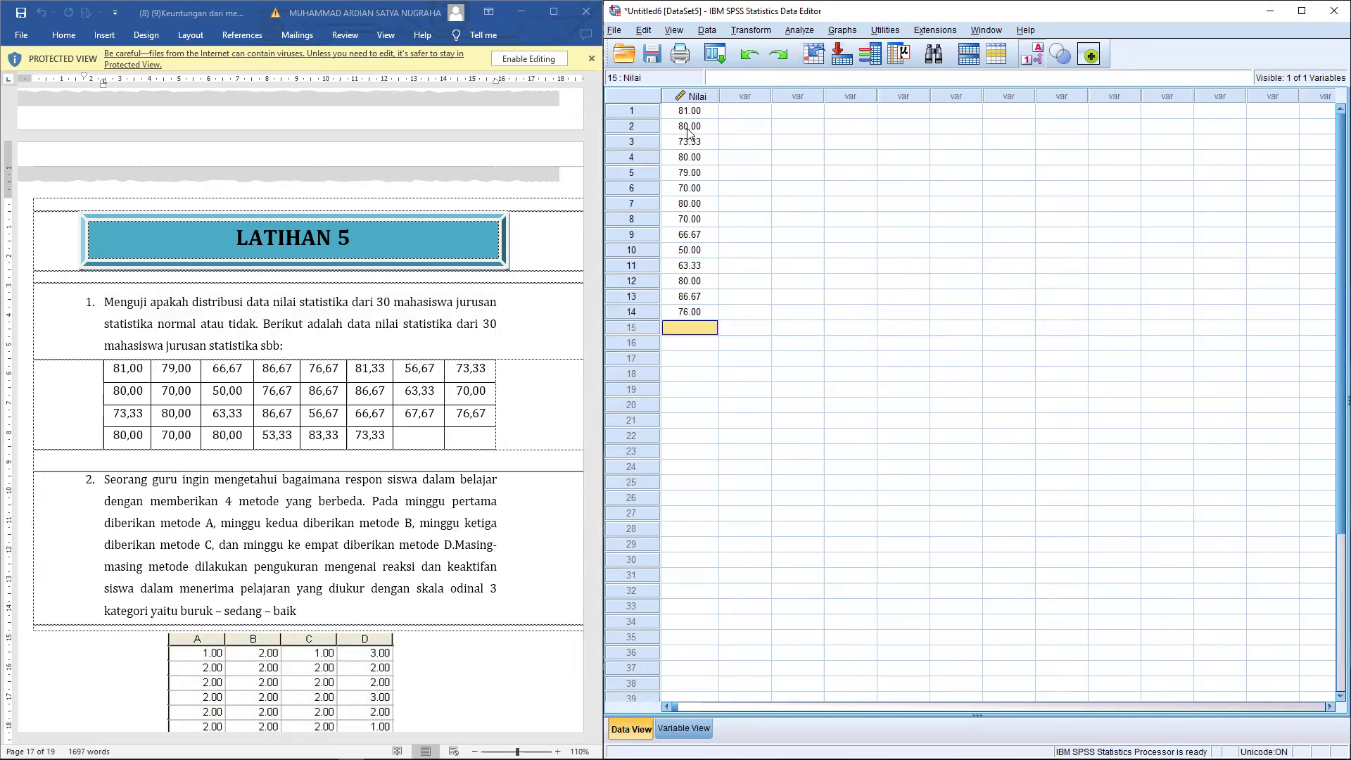
pyautogui.press('Up')
pyautogui.write('76.67')
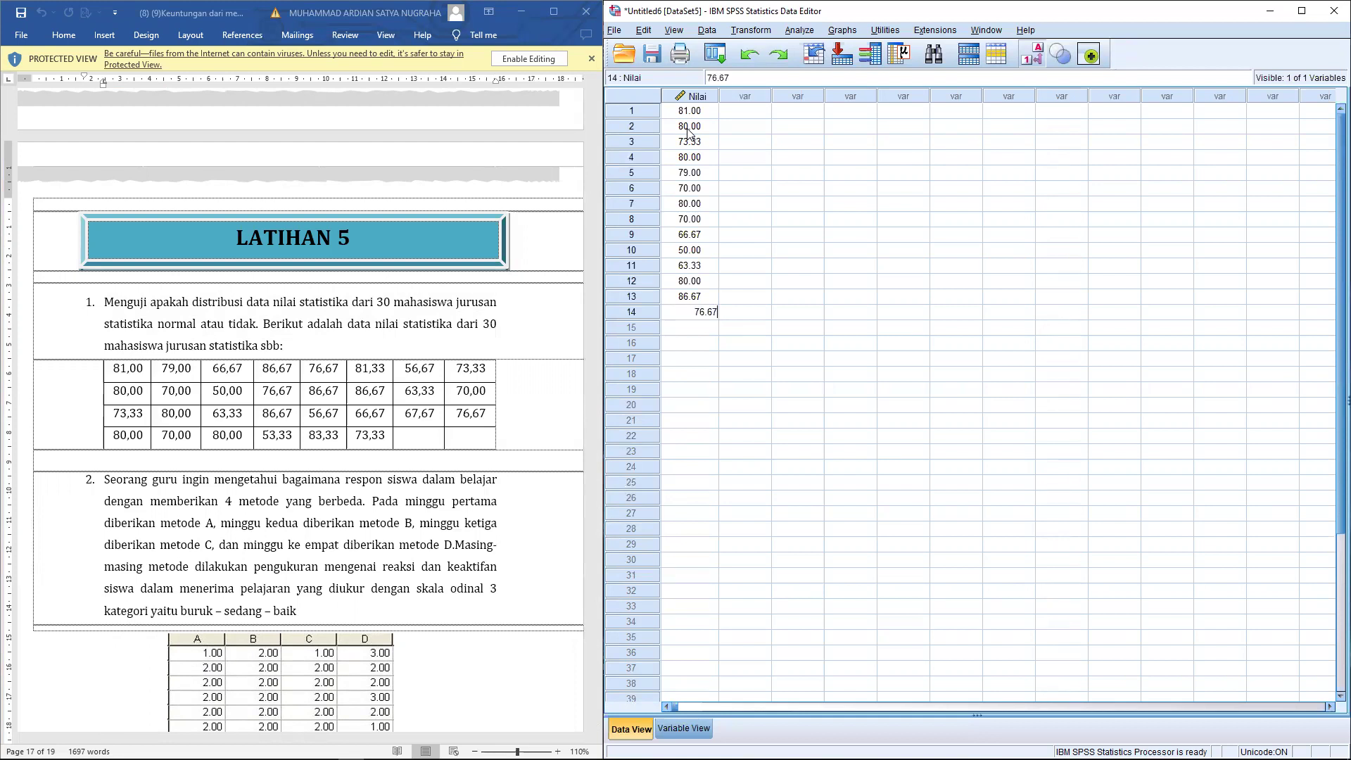
pyautogui.press('Return')
pyautogui.write('86.67')
pyautogui.press('Return')
pyautogui.write('53.33')
pyautogui.press('Return')
# Enter the fifth column of scores in rows 17 to 20 of Nilai: 76.67, 86.67, 56.67 and 83.33.
pyautogui.write('76.67')
pyautogui.press('Return')
pyautogui.write('86.67')
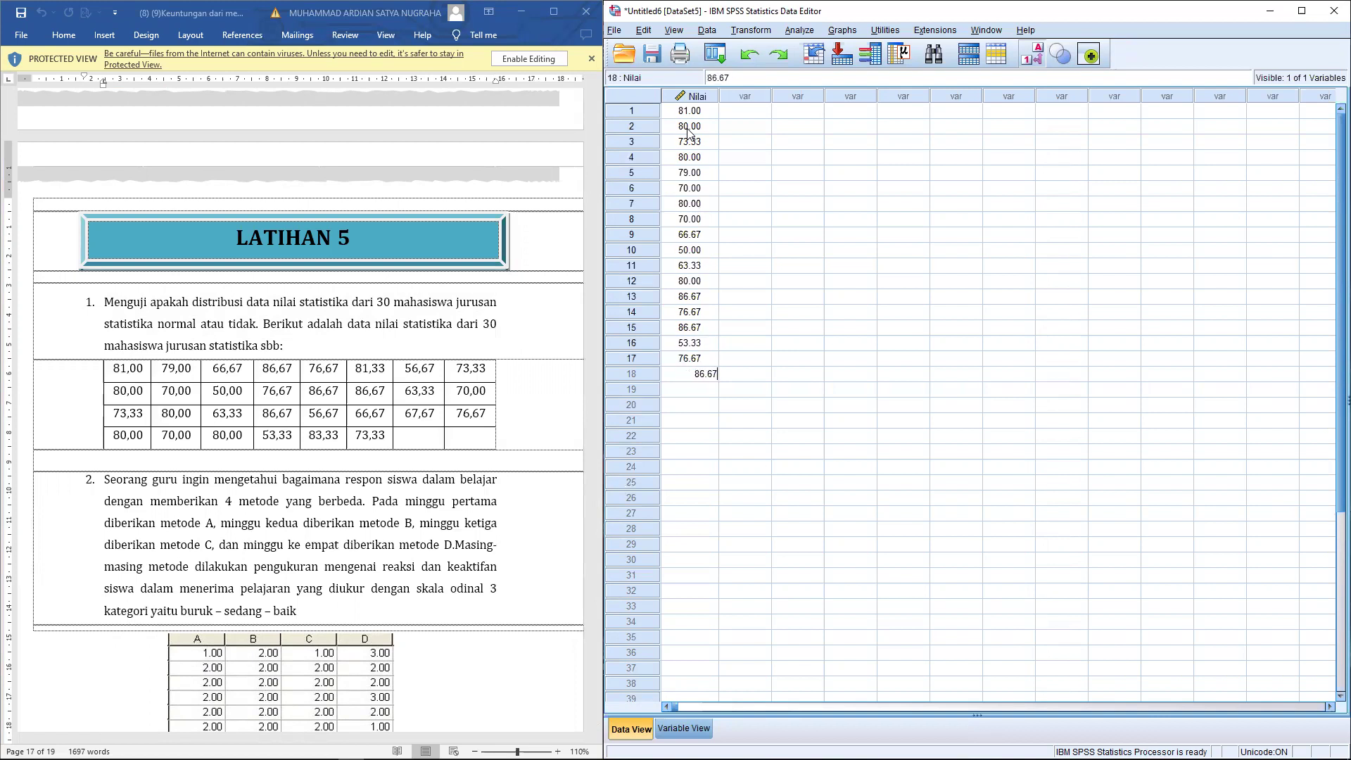
pyautogui.press('Return')
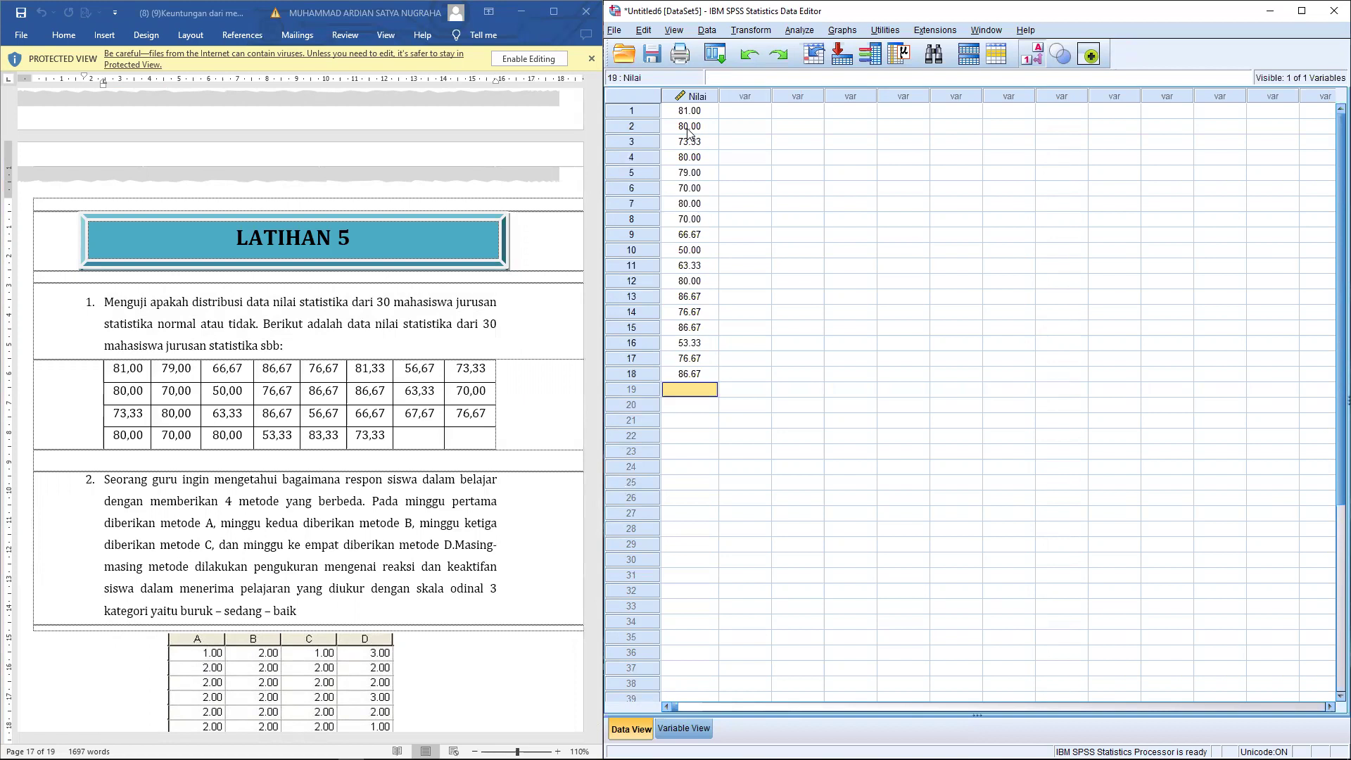
pyautogui.write('56.67')
pyautogui.press('Return')
pyautogui.write('83.33')
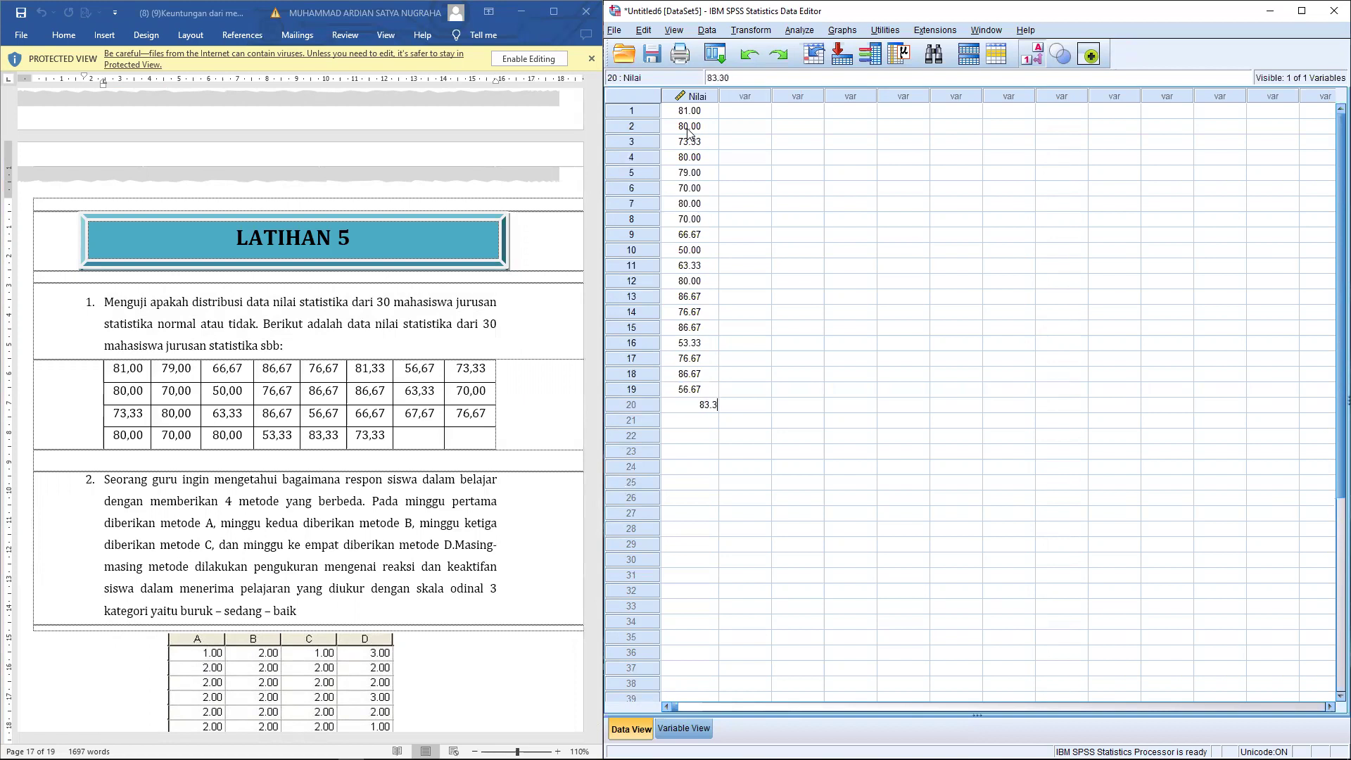
pyautogui.press('Return')
# Enter the sixth column of scores in rows 21 to 24 of Nilai: 81.33, 86.67, 66.67 and 73.33.
pyautogui.write('841')
pyautogui.press('BackSpace')
pyautogui.press('BackSpace')
pyautogui.write('1.33')
pyautogui.press('Return')
pyautogui.write('86.67')
pyautogui.press('Return')
pyautogui.write('66.67')
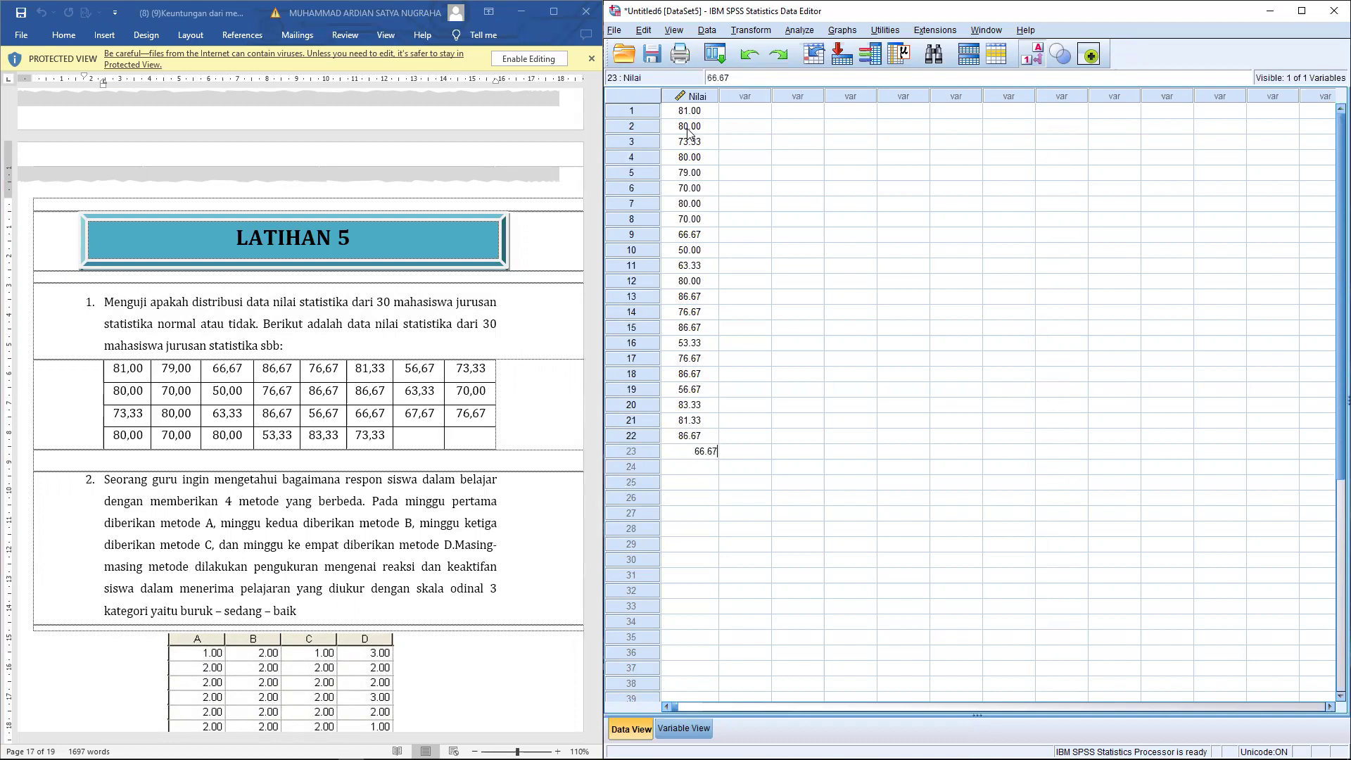
pyautogui.press('Return')
pyautogui.write('73.33')
pyautogui.press('Return')
# Enter the seventh column of scores in rows 25 to 27 of Nilai: 56.67, 63.33 and 67.67.
pyautogui.write('56.67')
pyautogui.press('Return')
pyautogui.write('63.33')
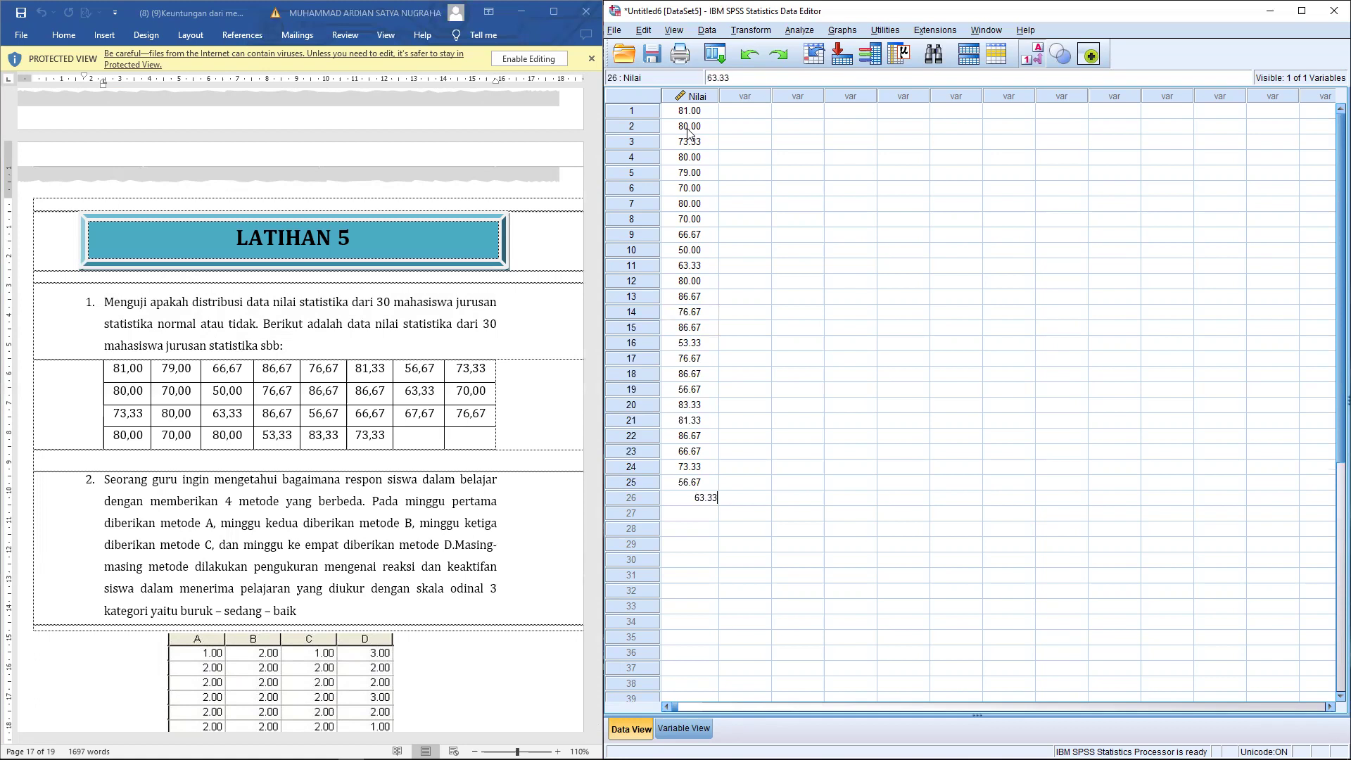
pyautogui.press('Return')
pyautogui.write('67.67')
pyautogui.press('Return')
# Enter the last column of scores in rows 28 to 30 of Nilai: 73.33, 70 and 76.67.
pyautogui.write('73.33')
pyautogui.press('Return')
pyautogui.write('70')
pyautogui.press('Return')
pyautogui.write('76')
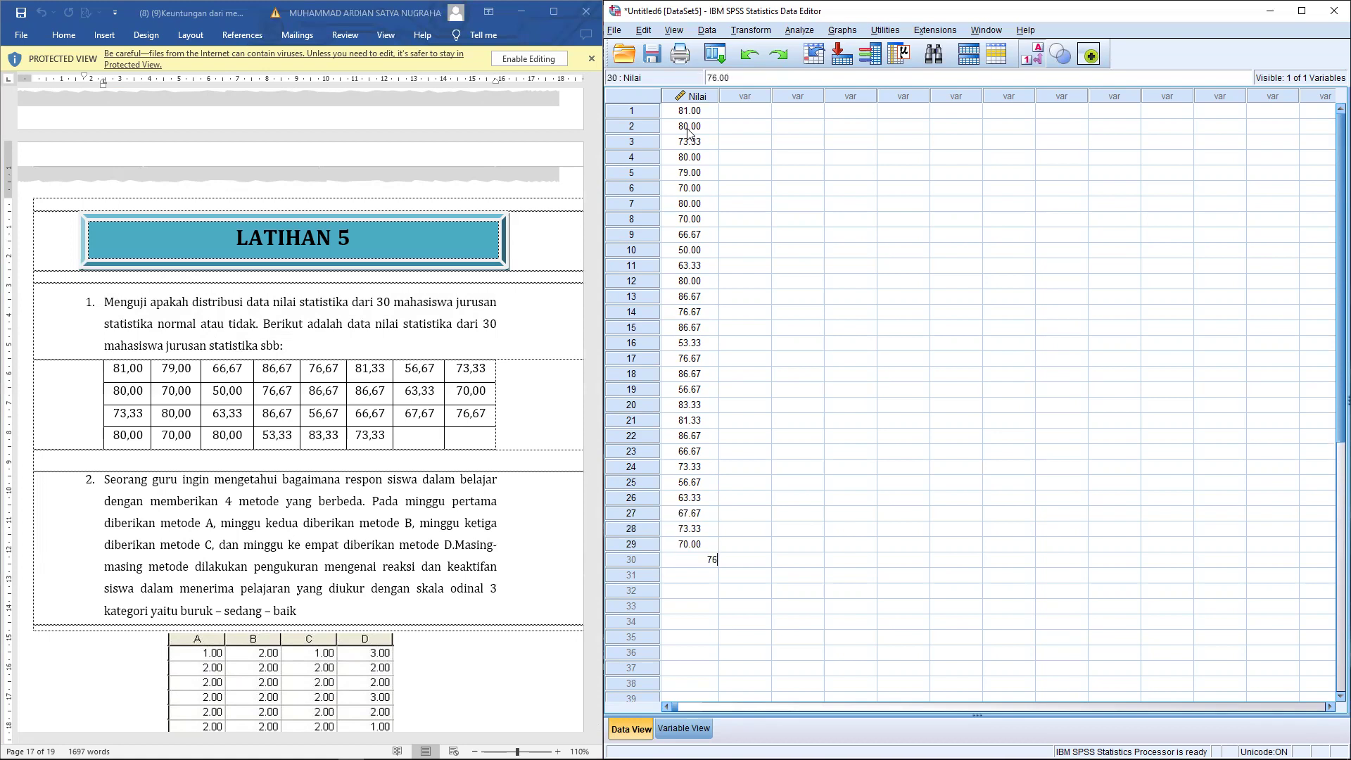
pyautogui.write('.67')
pyautogui.press('Return')
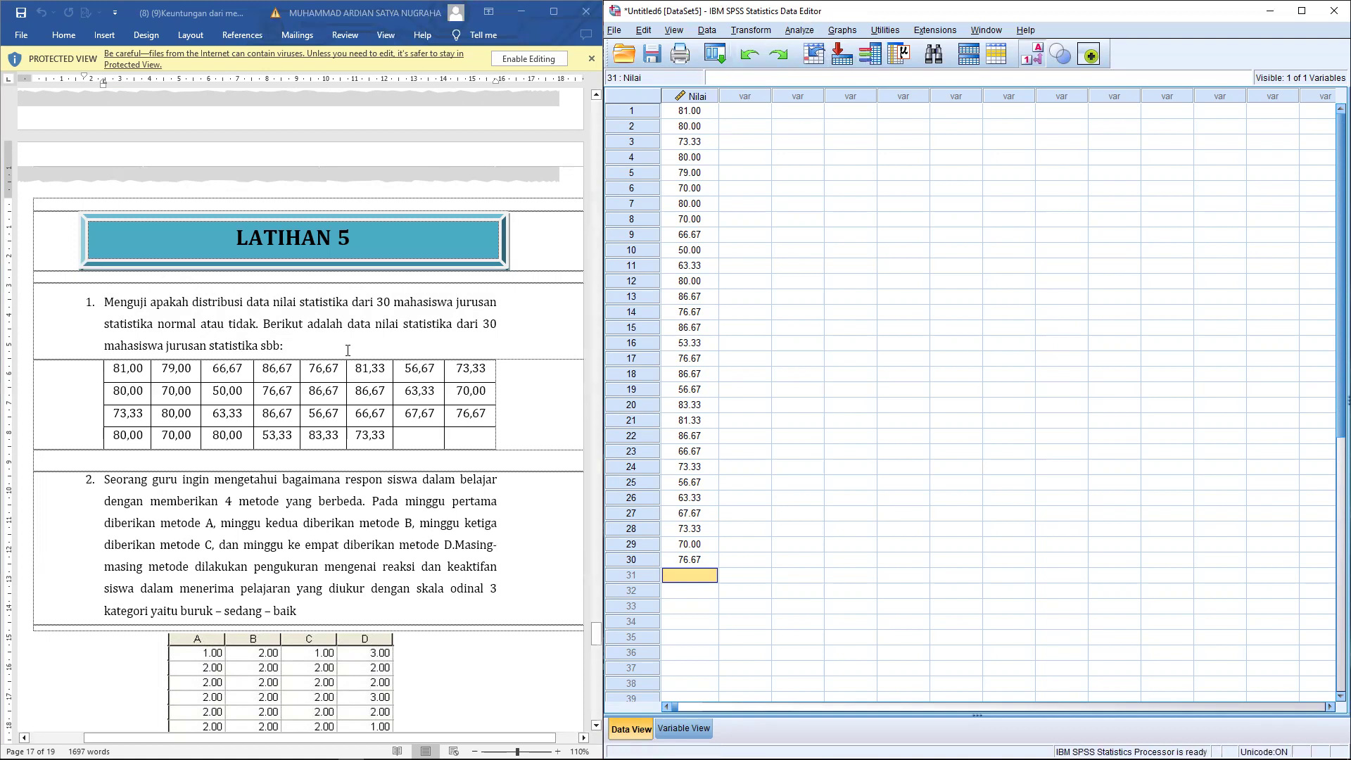
# Set up a legacy one-sample Kolmogorov-Smirnov test with Nilai Statistika as the test variable.
pyautogui.click(792, 32)
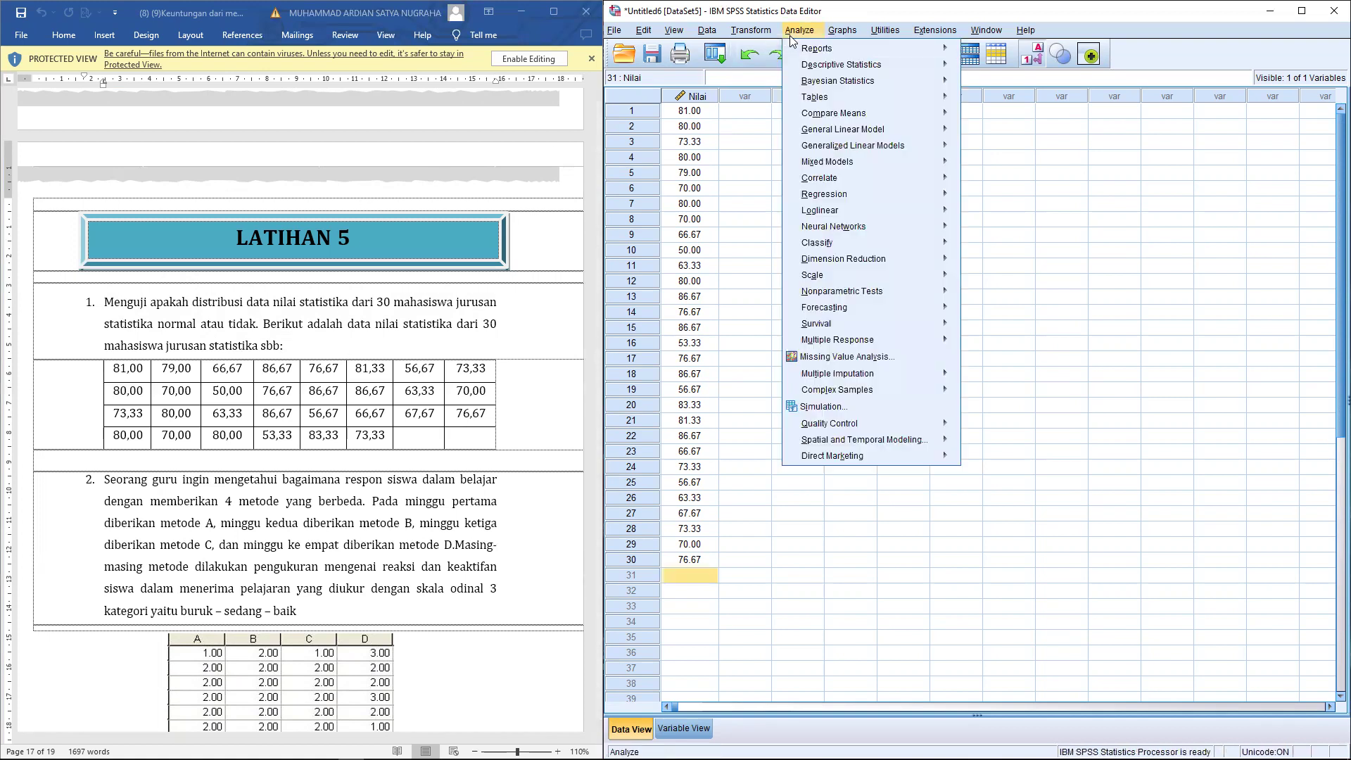
pyautogui.moveTo(844, 268)
pyautogui.moveTo(847, 294)
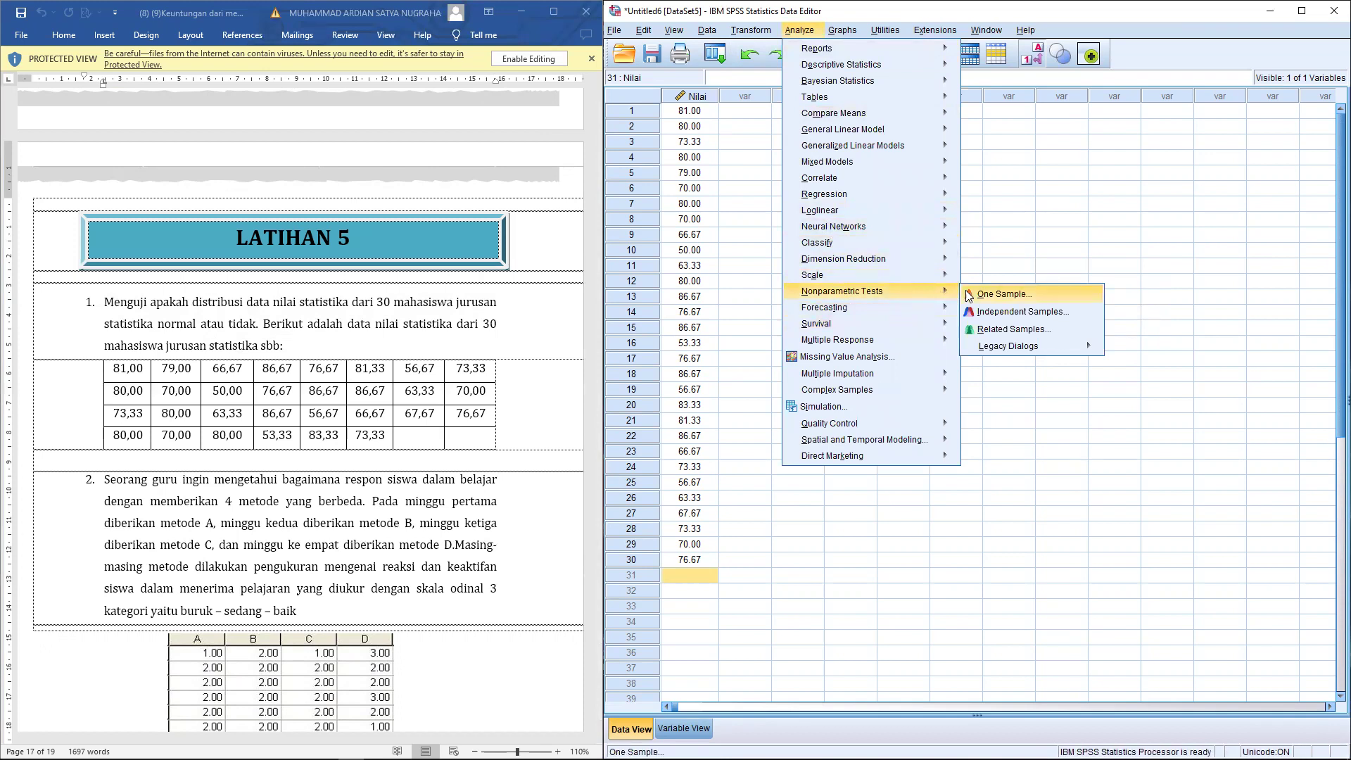
pyautogui.moveTo(1009, 344)
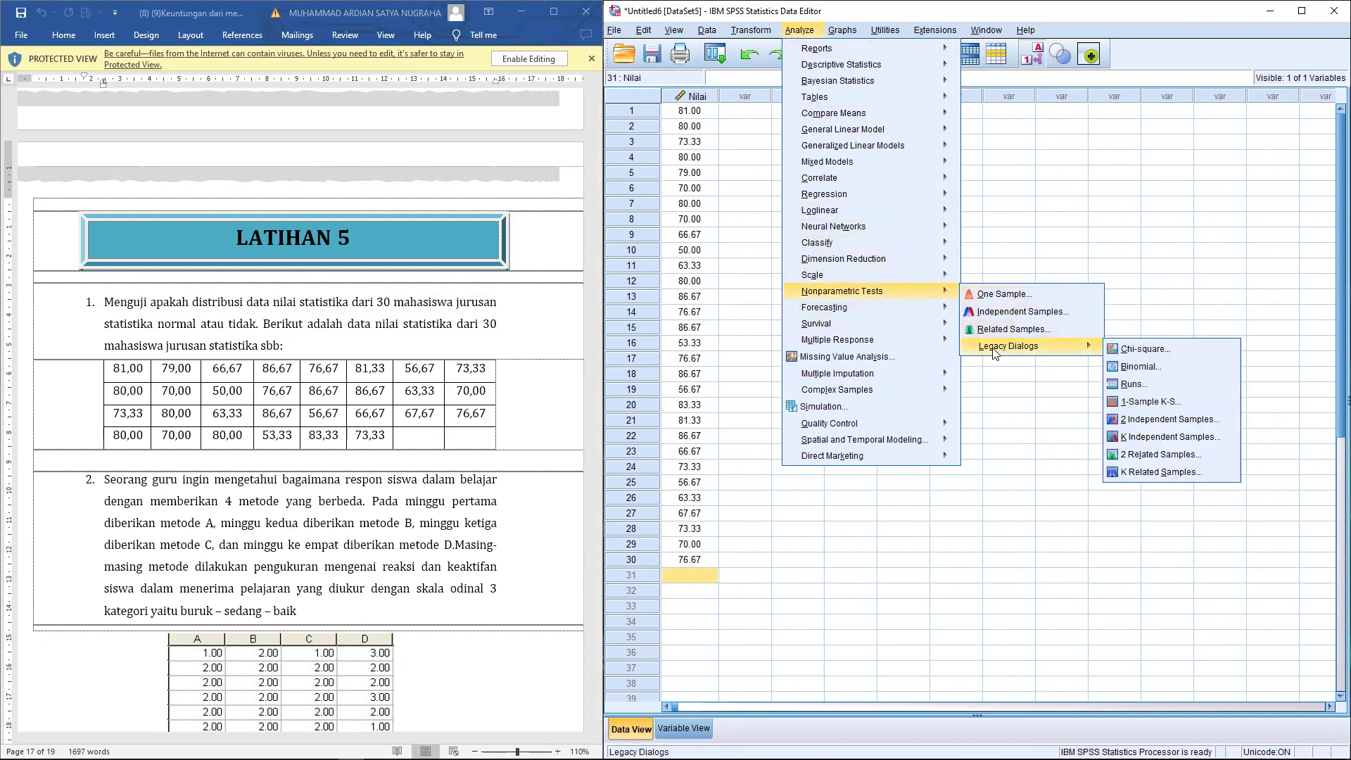
pyautogui.click(1172, 402)
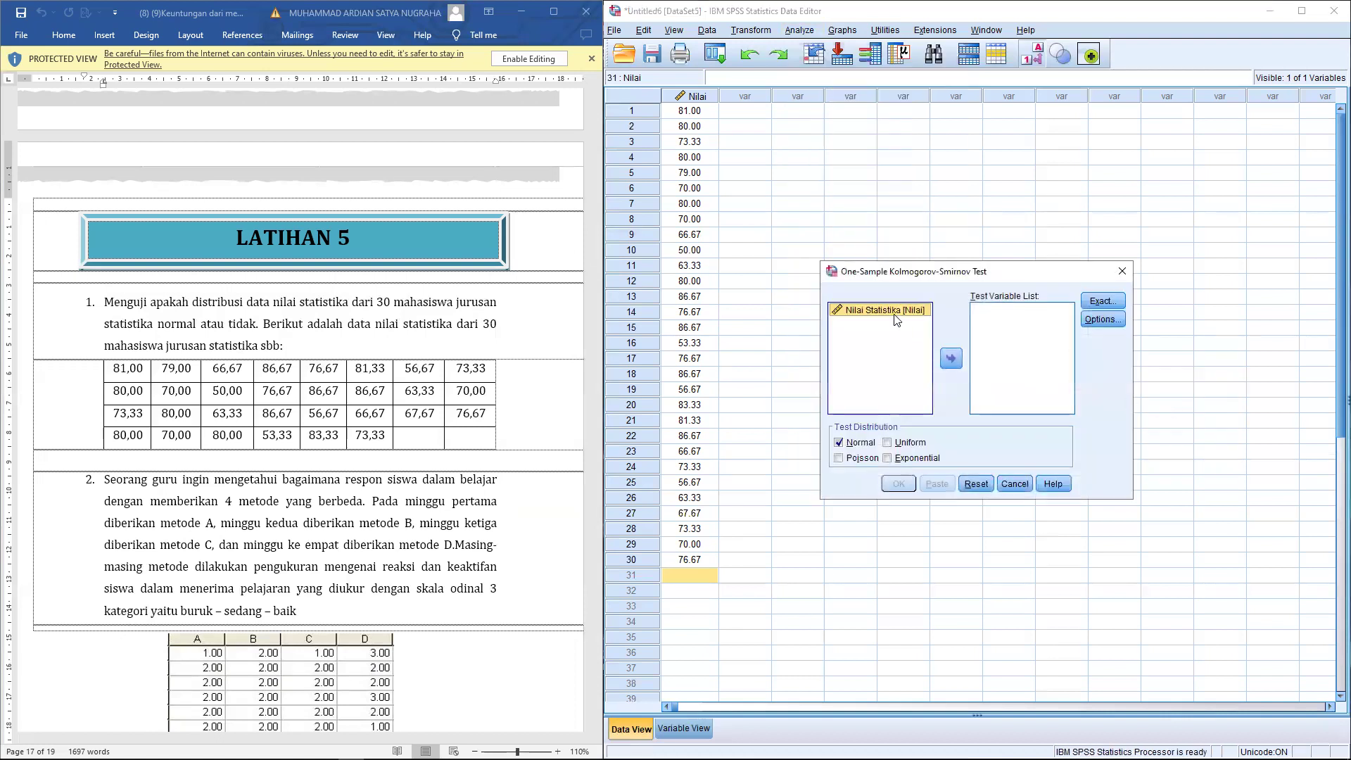
pyautogui.click(954, 358)
# Review the Kolmogorov-Smirnov test's exact and statistics options and check that Normal is the selected test distribution.
pyautogui.click(1103, 301)
pyautogui.click(1096, 285)
pyautogui.click(1102, 319)
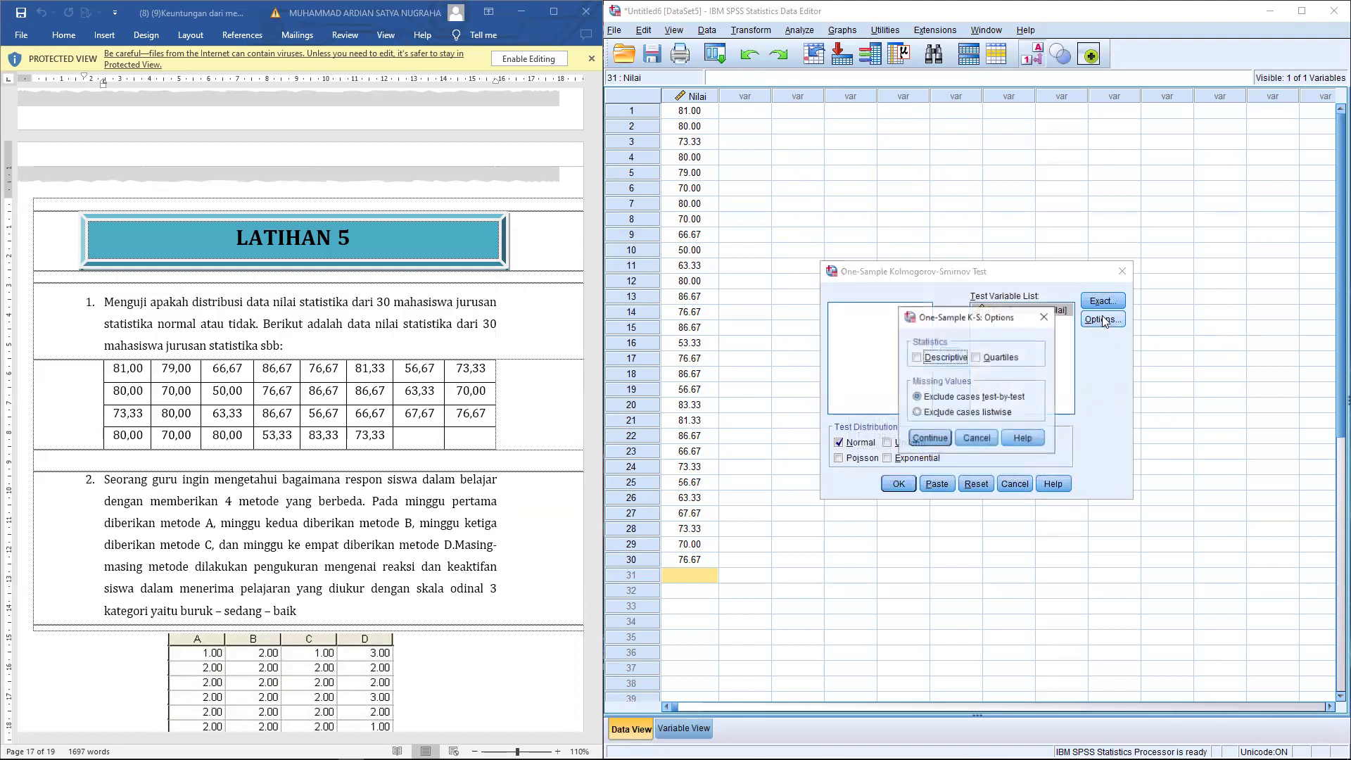
pyautogui.click(1044, 317)
pyautogui.click(839, 442)
pyautogui.click(839, 443)
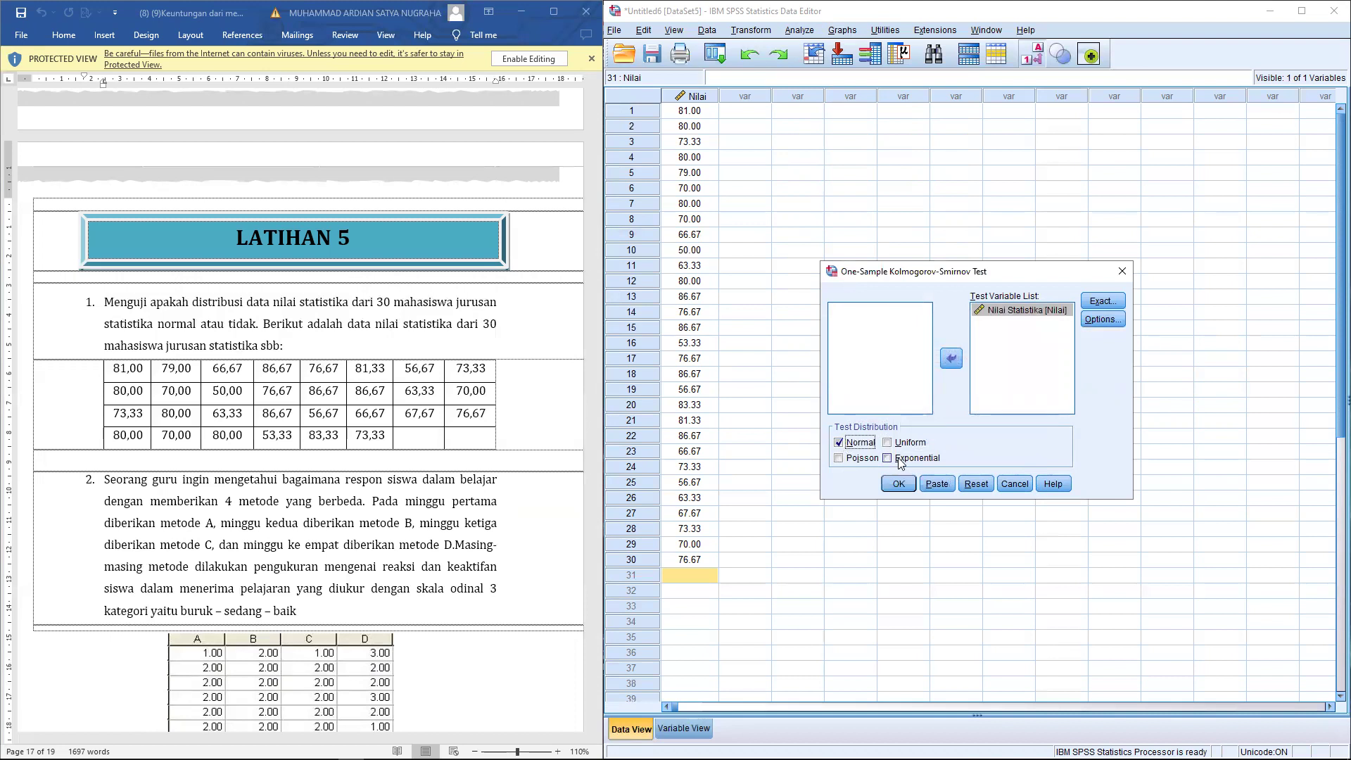
# Run the one-sample Kolmogorov-Smirnov test and move the output window clear of the exercise text.
pyautogui.click(899, 484)
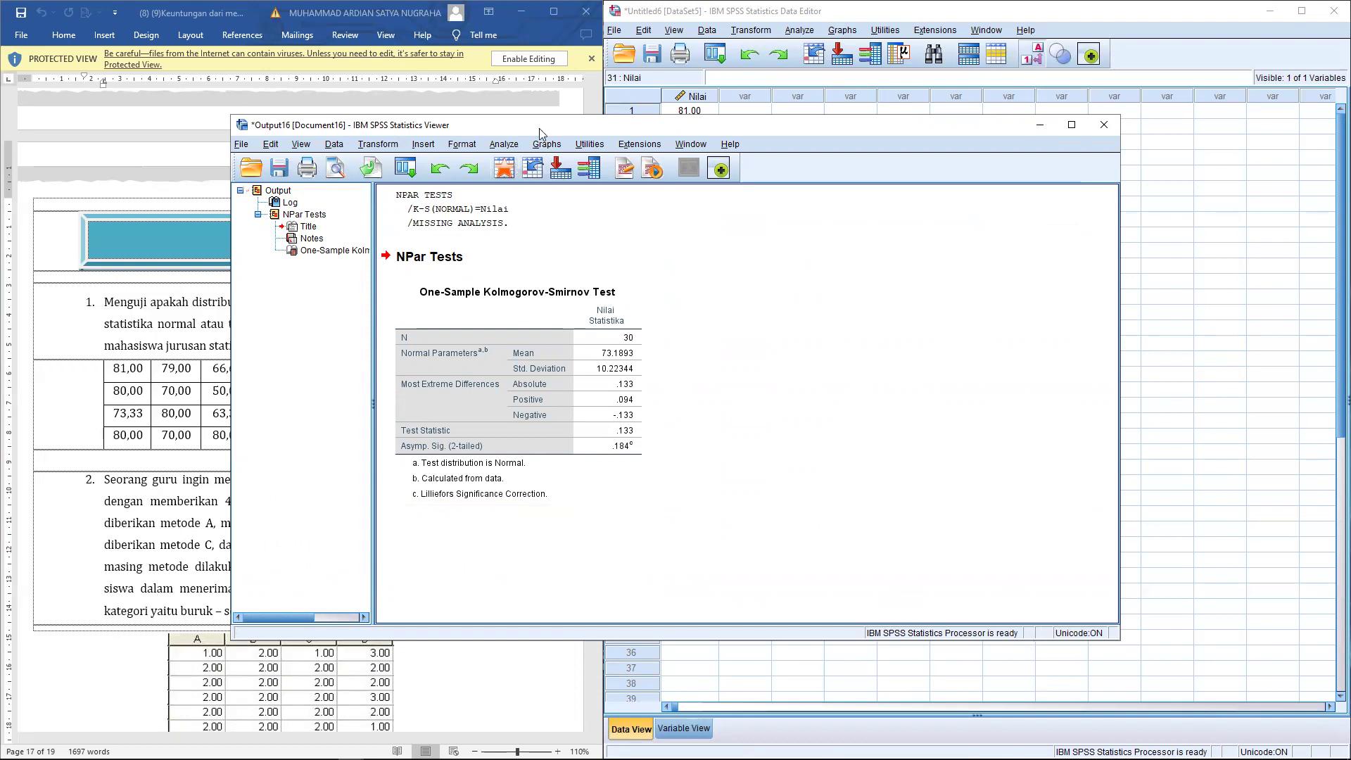
pyautogui.moveTo(544, 133); pyautogui.dragTo(862, 144)
pyautogui.click(835, 349)
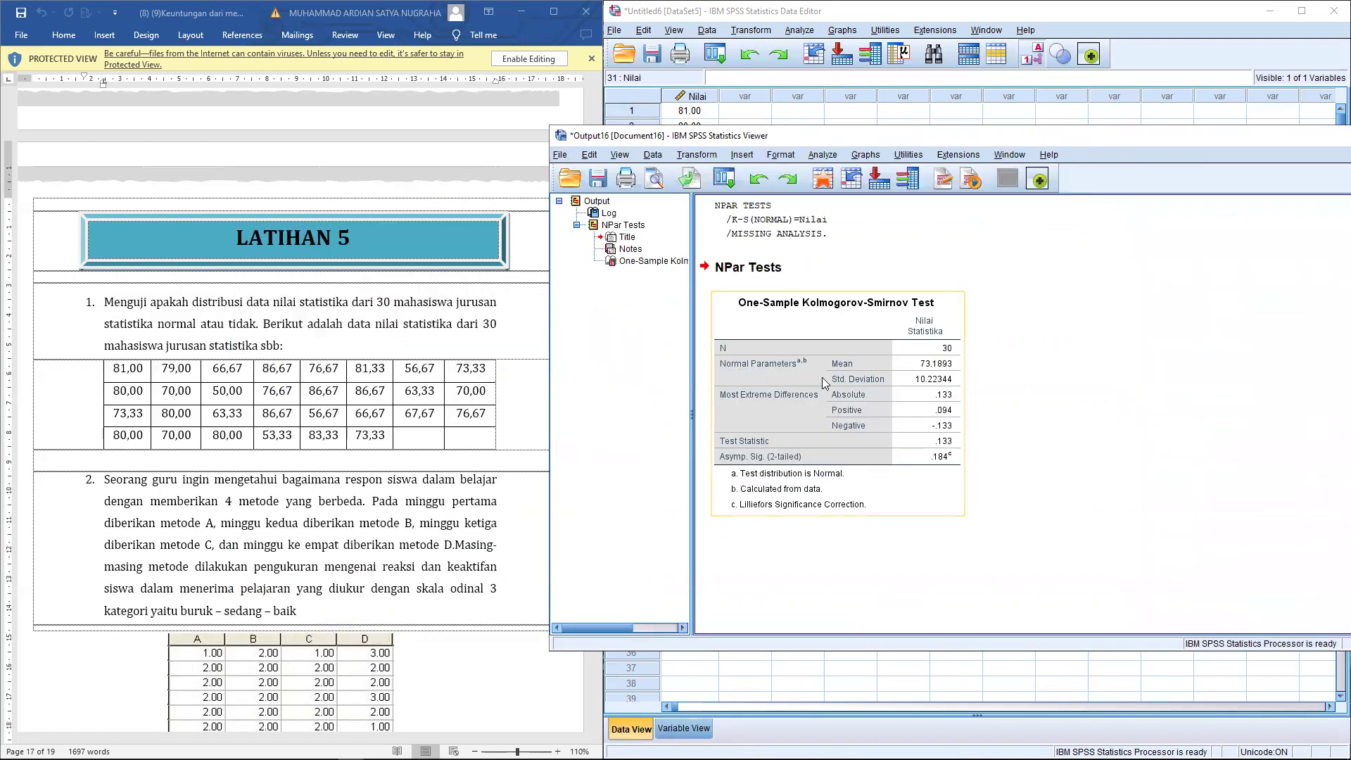
pyautogui.doubleClick(765, 494)
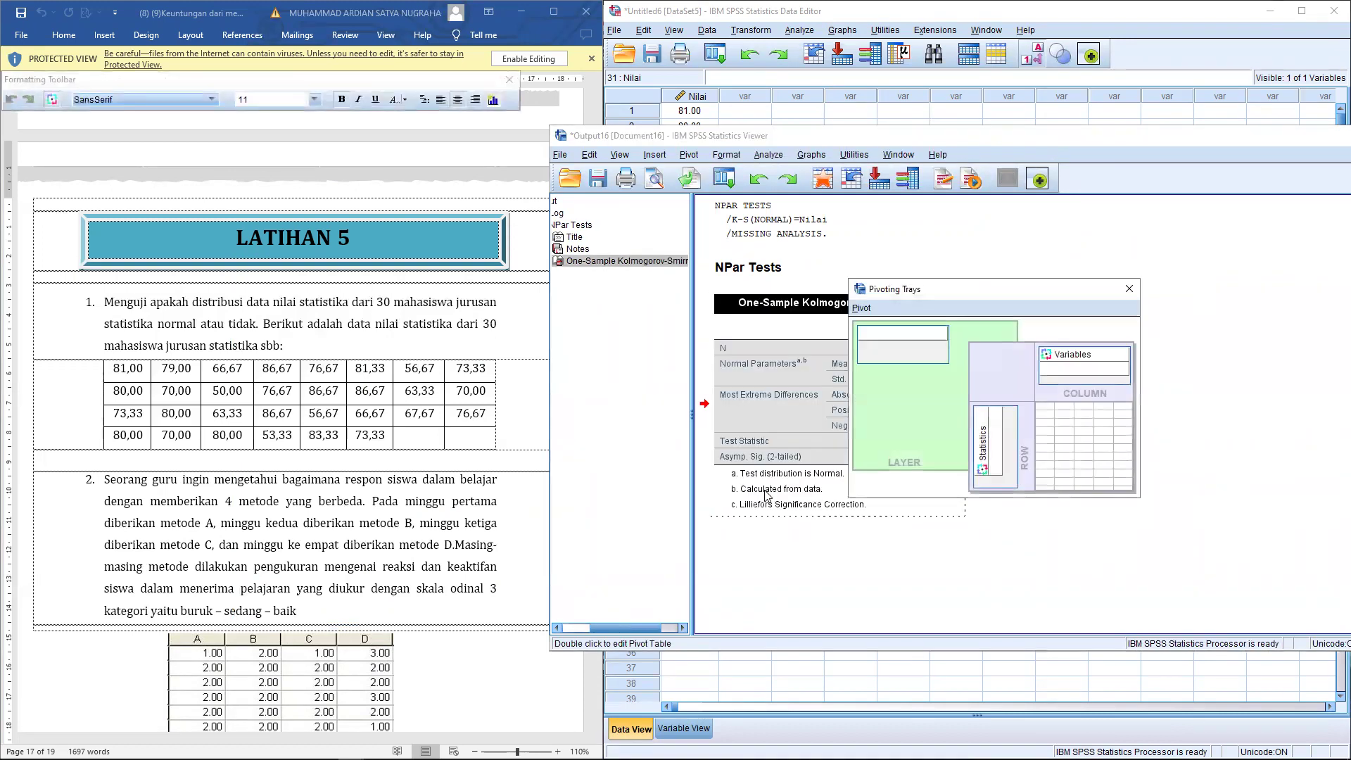
pyautogui.click(1128, 289)
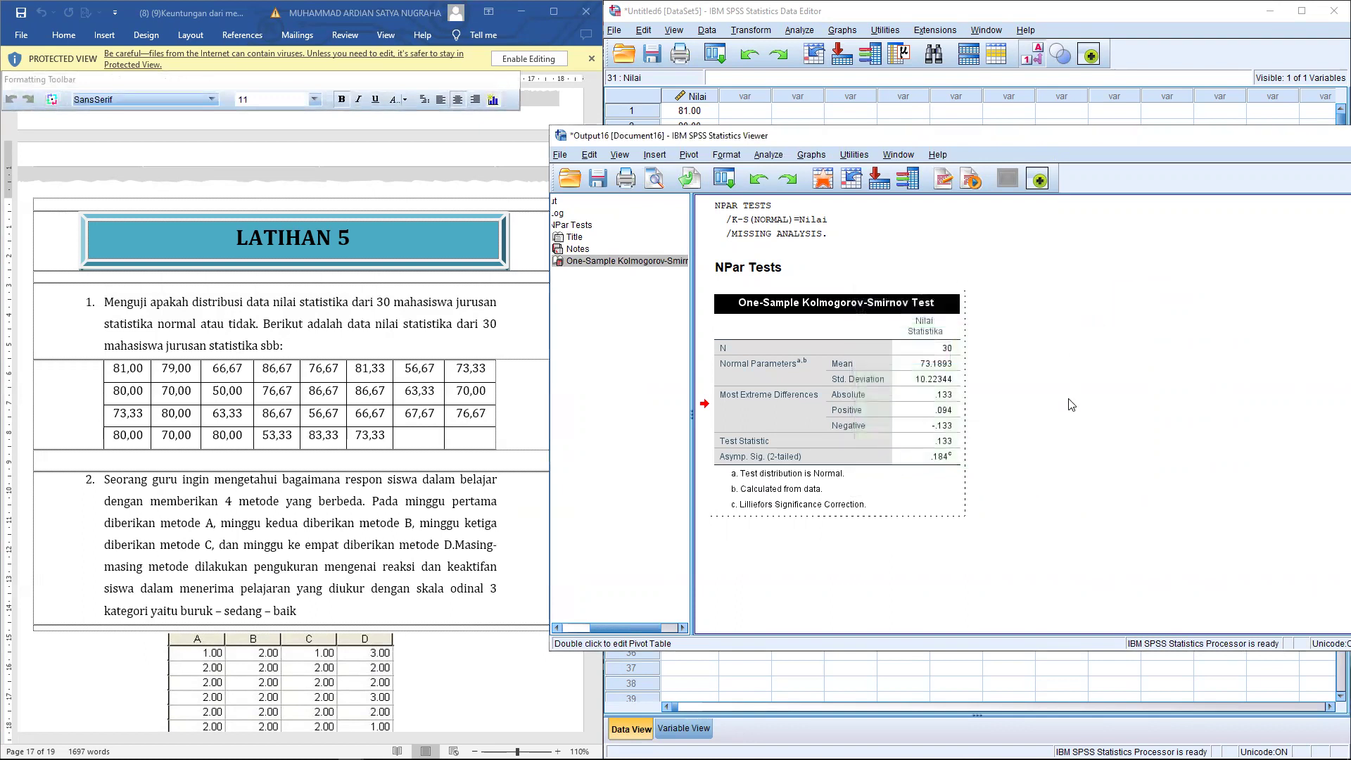
pyautogui.click(1071, 405)
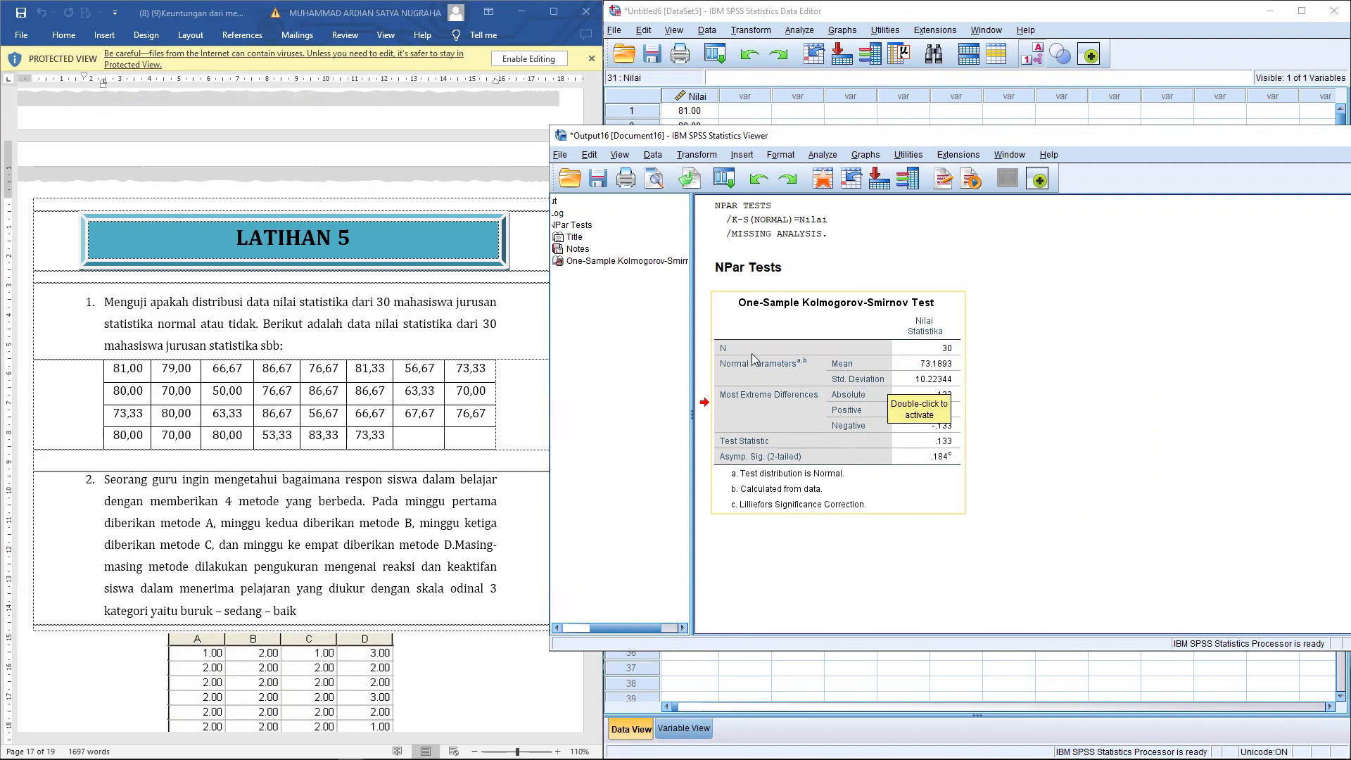
# Examine the One-Sample Kolmogorov-Smirnov Test table, from the N row down to the Asymp. Sig. (2-tailed) row.
pyautogui.click(972, 357)
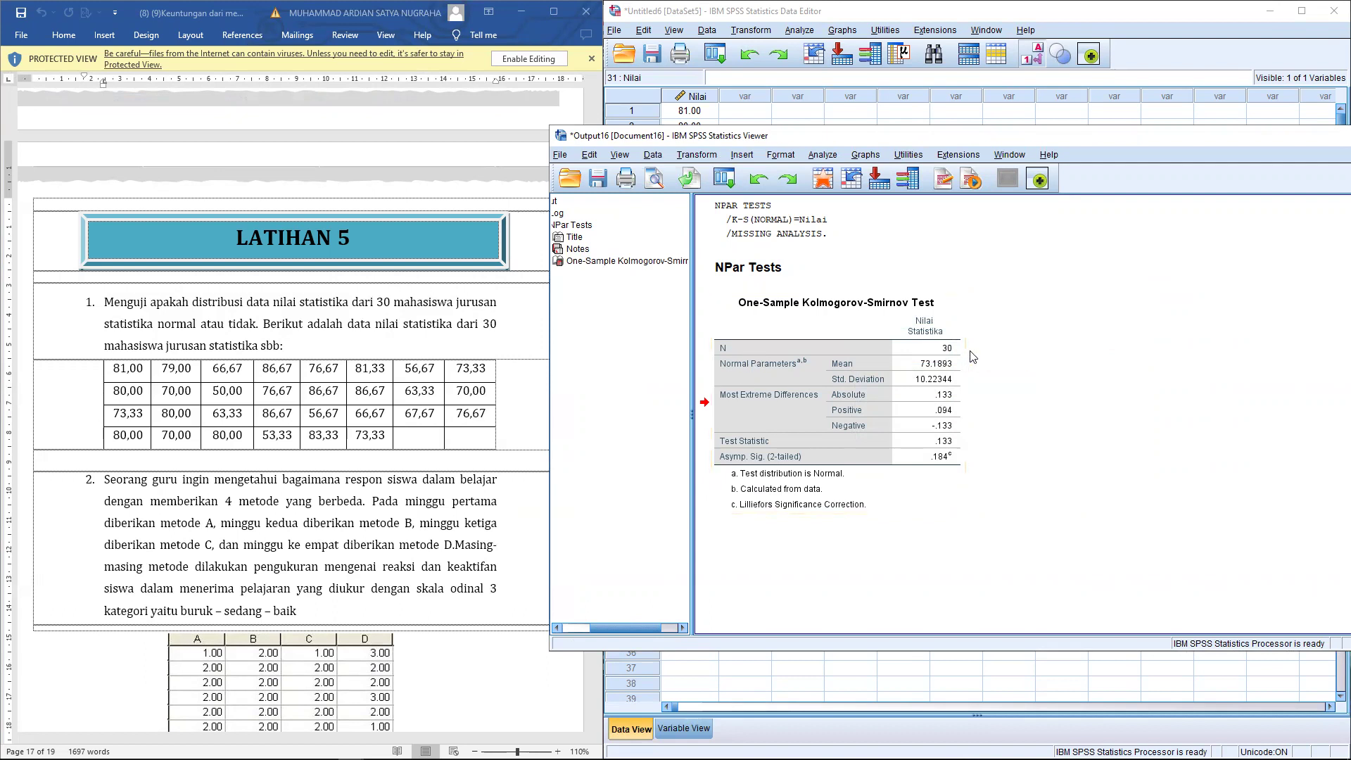
pyautogui.click(955, 341)
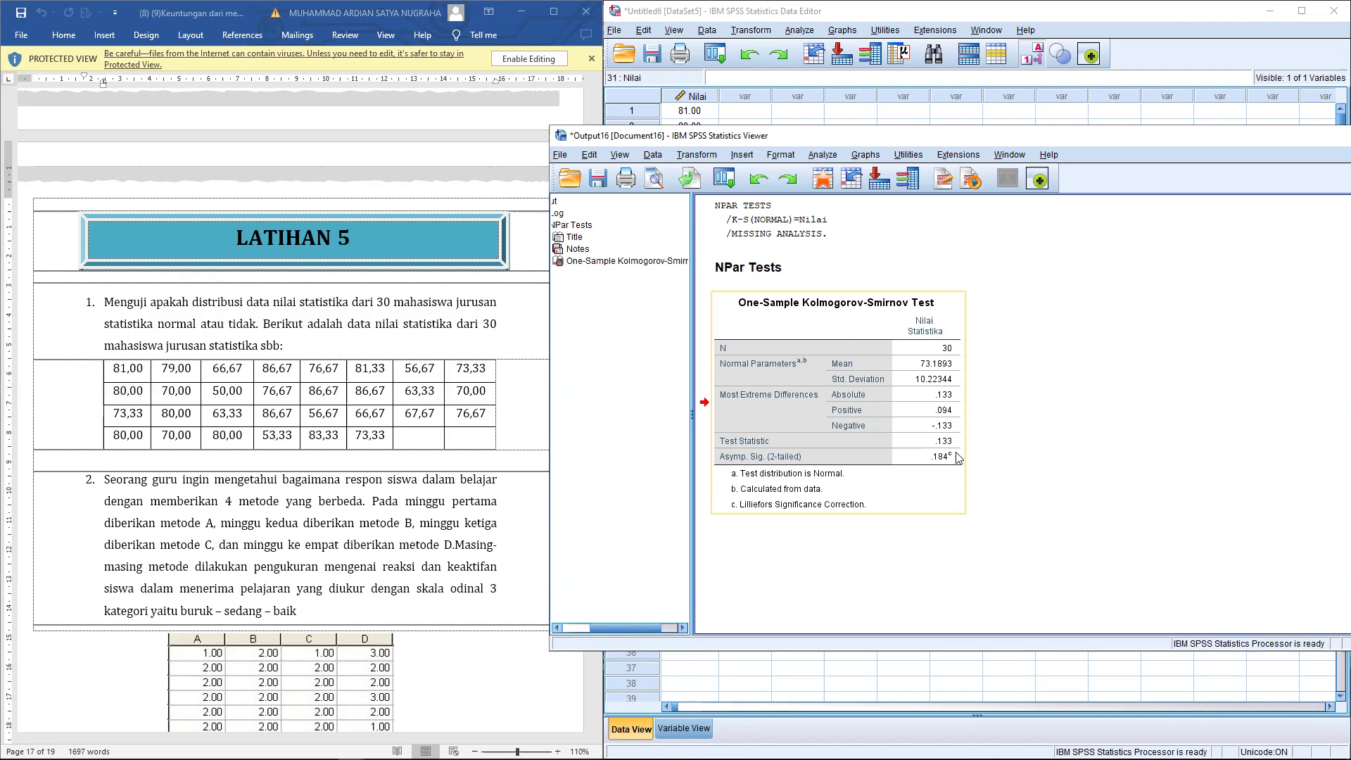
pyautogui.click(982, 458)
pyautogui.click(892, 461)
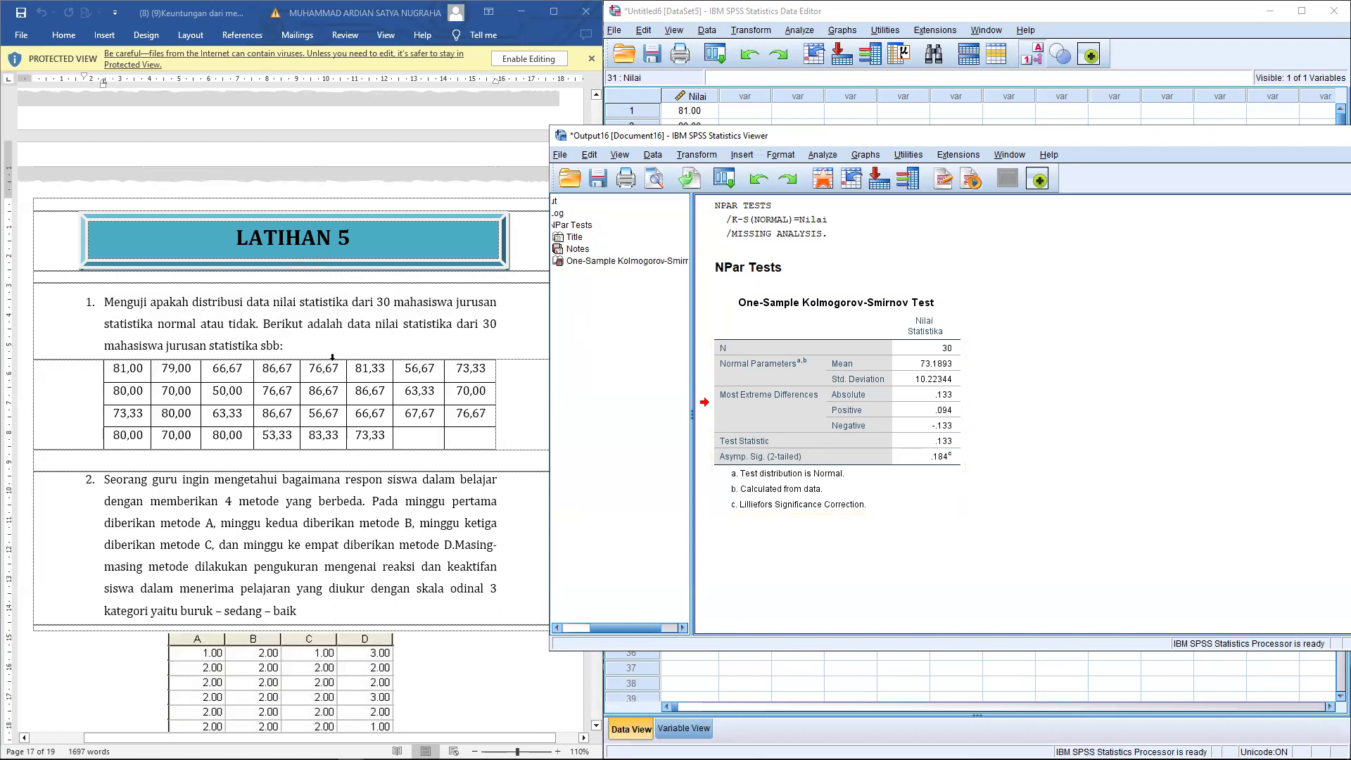
# Close the Kolmogorov-Smirnov test output without saving it.
pyautogui.moveTo(1146, 145); pyautogui.dragTo(850, 179)
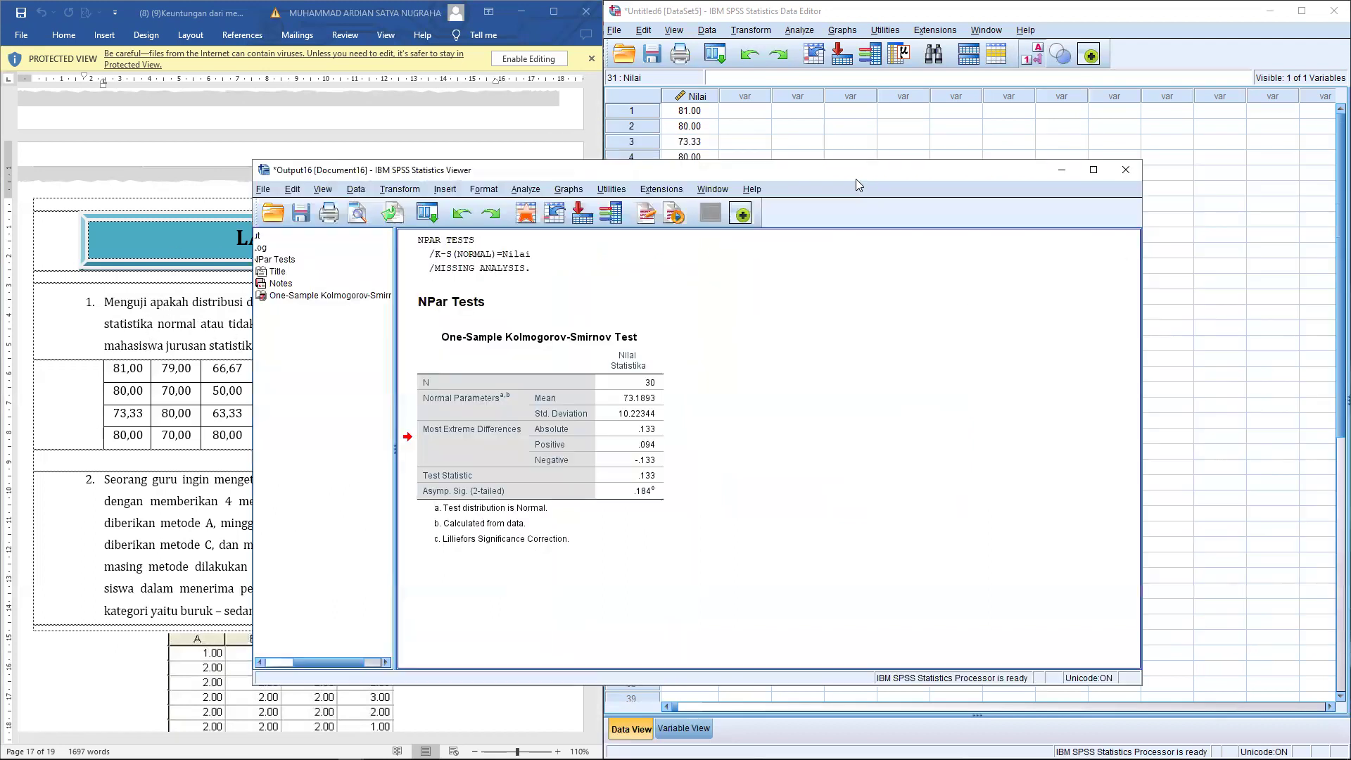
pyautogui.click(1124, 171)
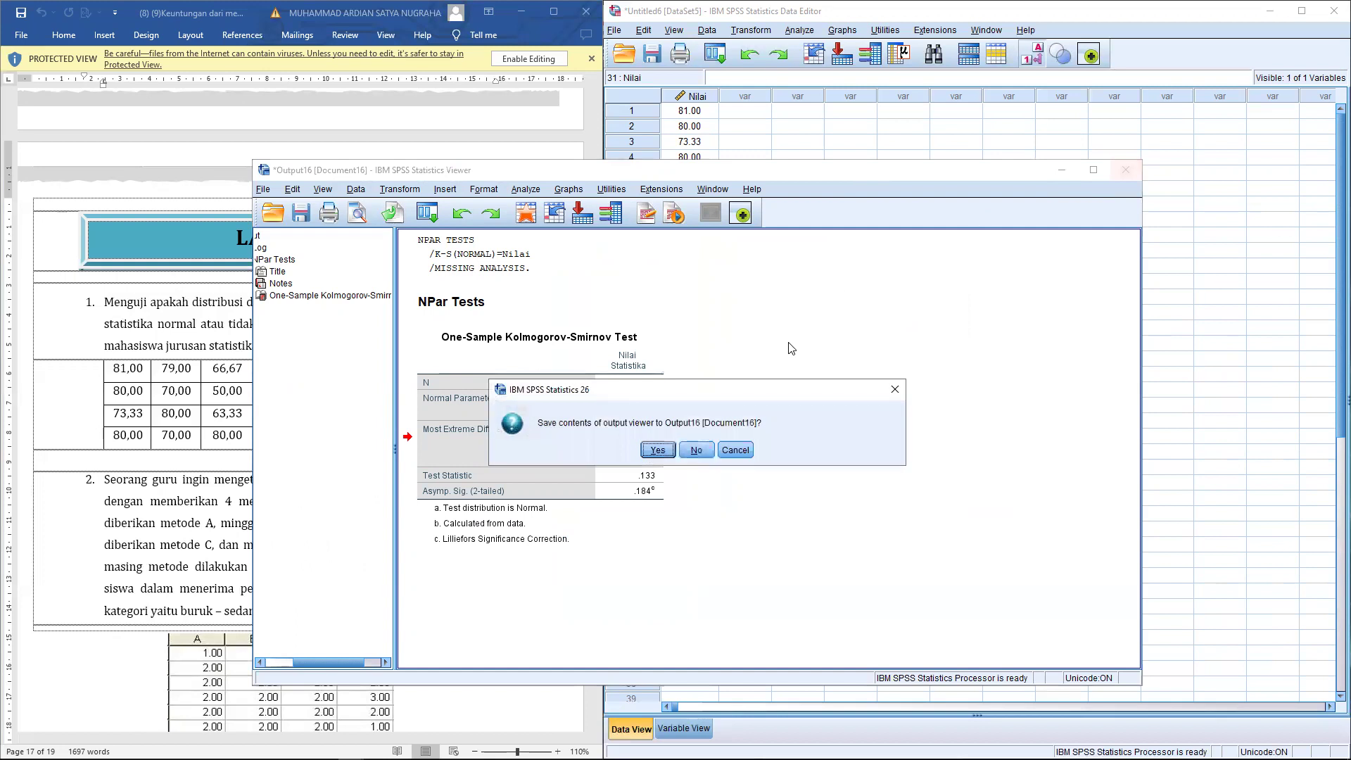
pyautogui.click(697, 451)
# Create a new empty dataset for exercise 2 and discard the output log that opens with it.
pyautogui.scroll(-4, 523, 419)
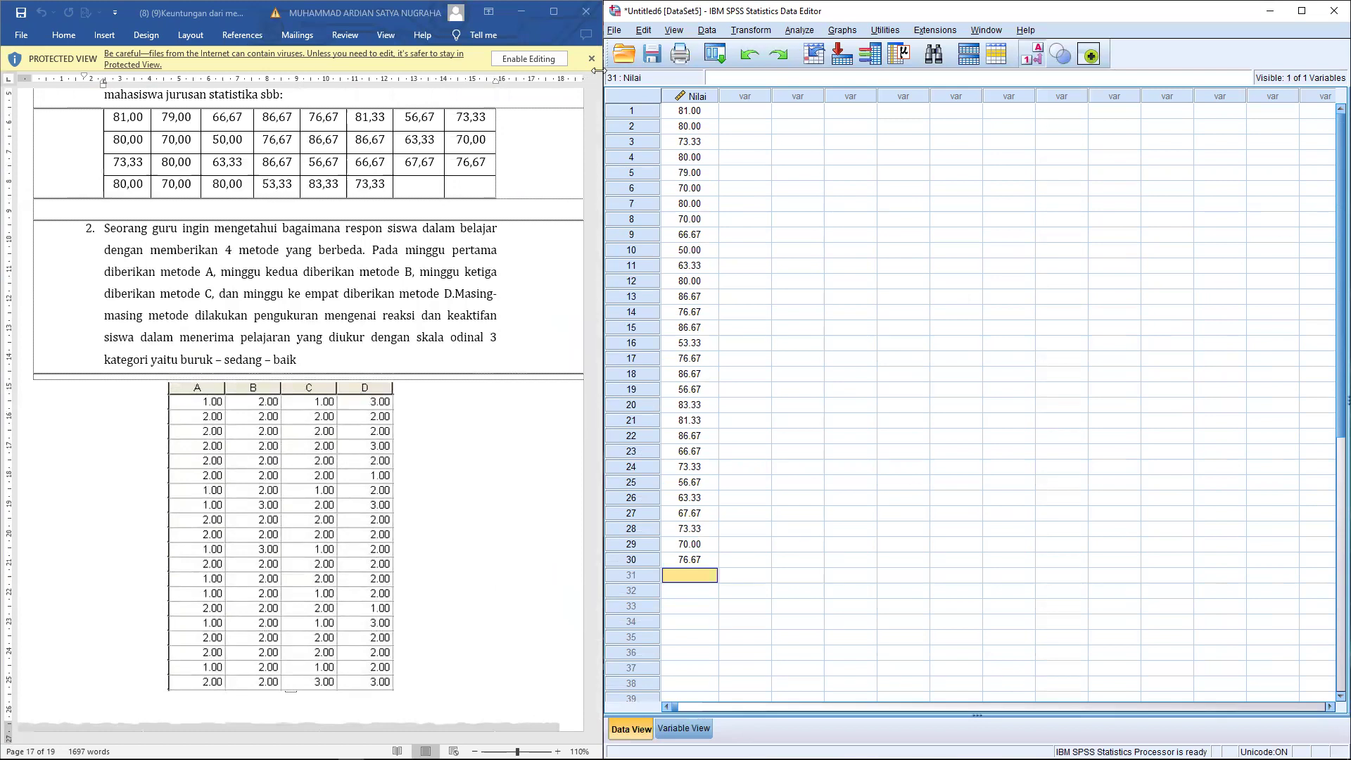
pyautogui.click(613, 29)
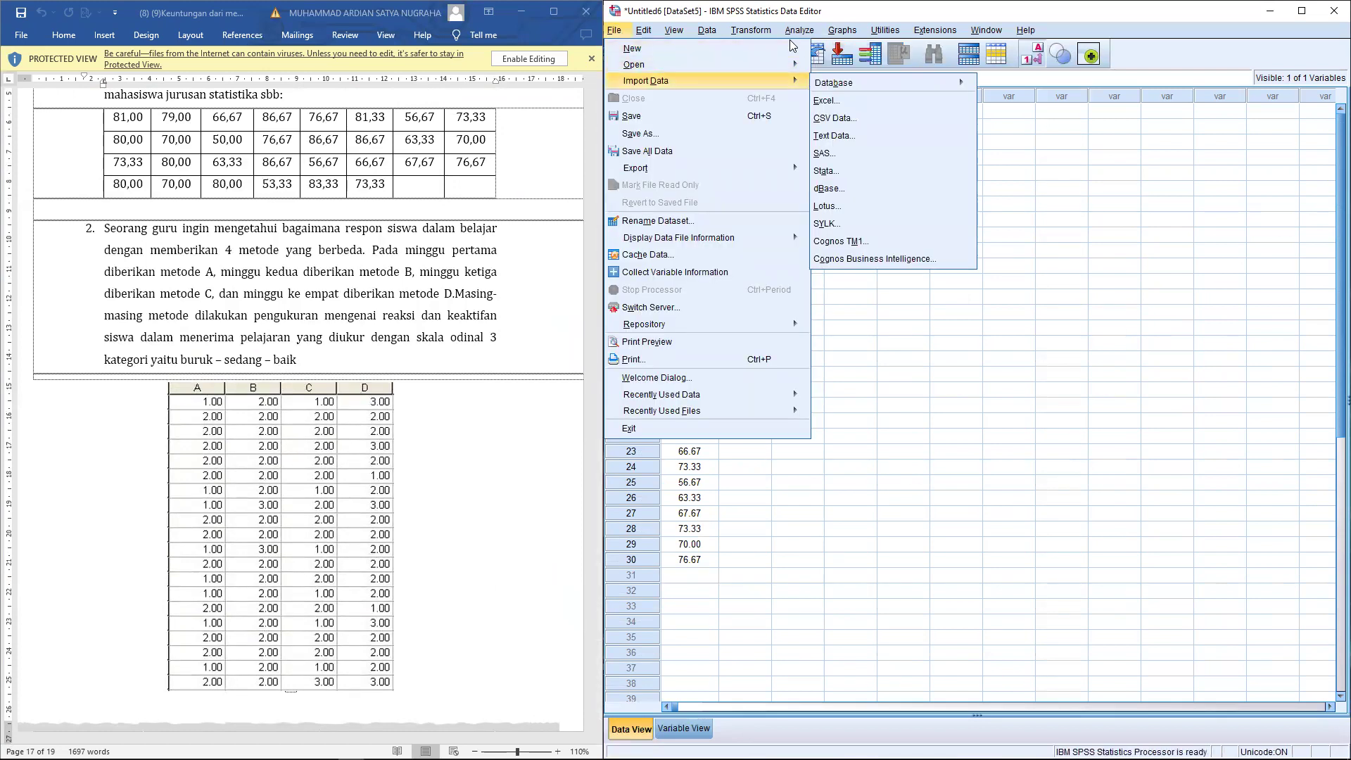
pyautogui.moveTo(791, 48)
pyautogui.click(836, 49)
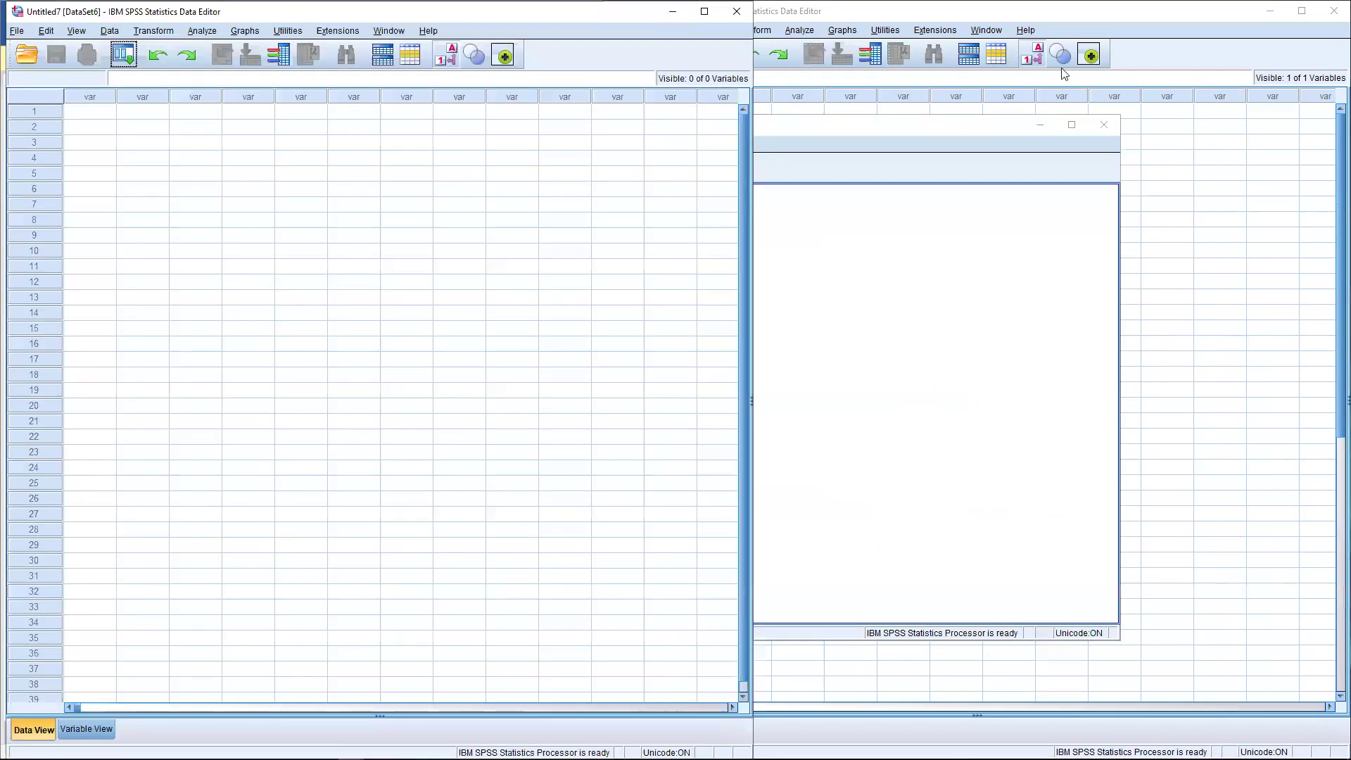
pyautogui.click(1104, 126)
pyautogui.click(675, 405)
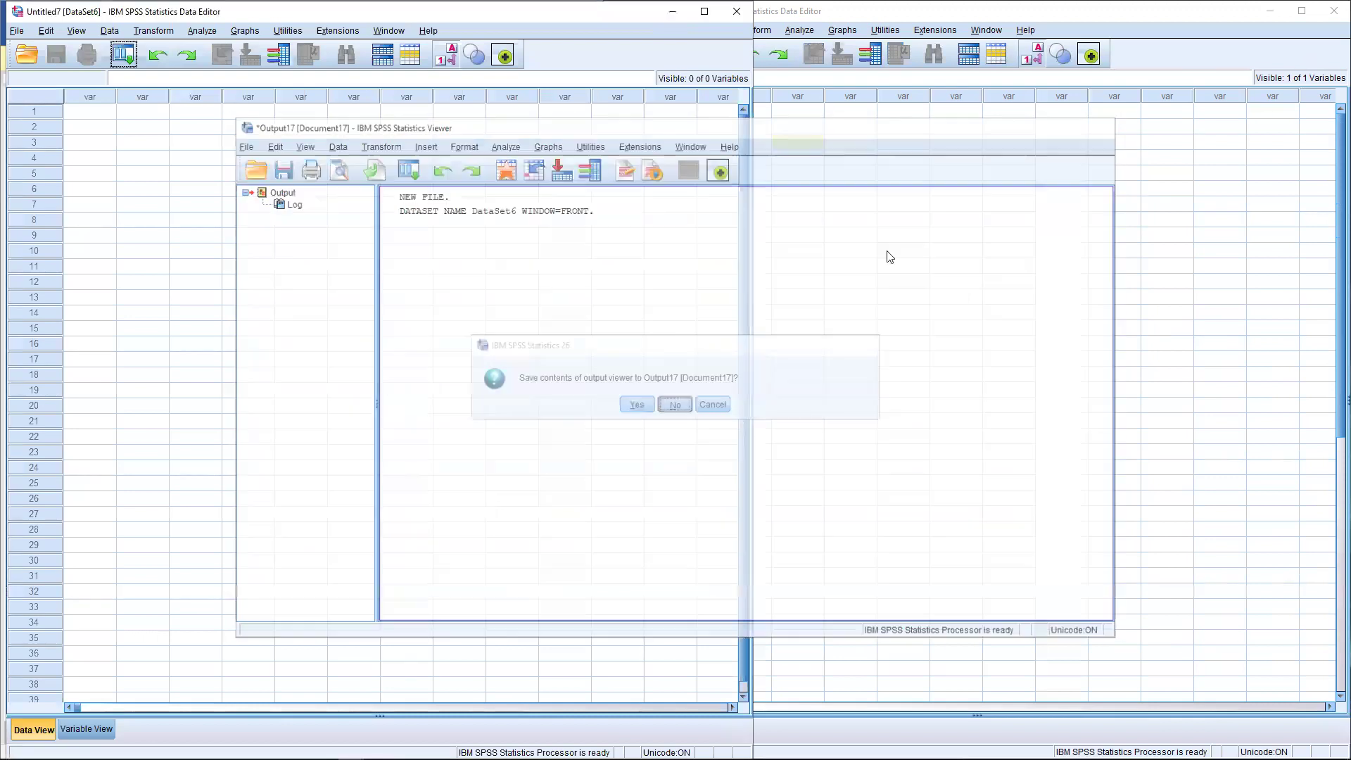
# Close the old dataset containing Nilai and discard the resulting output log without saving.
pyautogui.click(1333, 10)
pyautogui.click(977, 420)
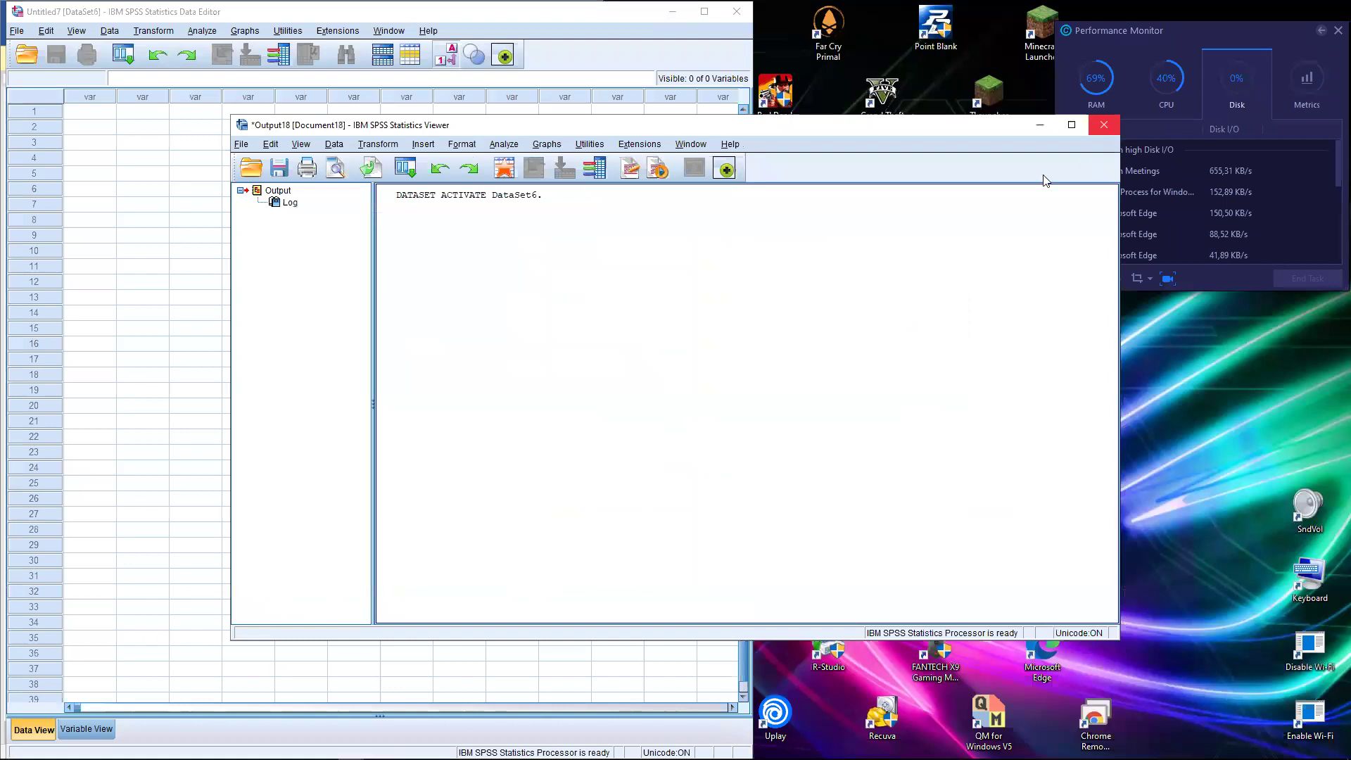
pyautogui.click(1103, 125)
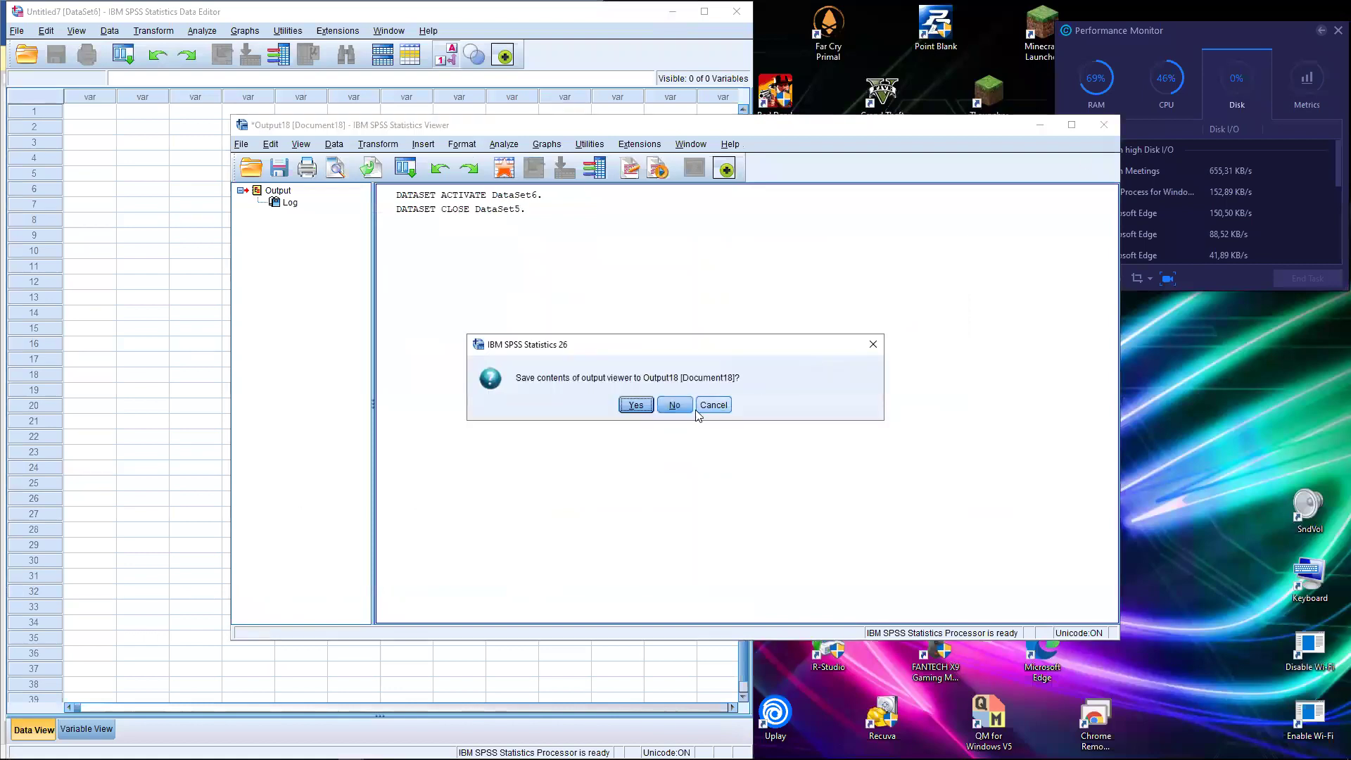
pyautogui.click(673, 405)
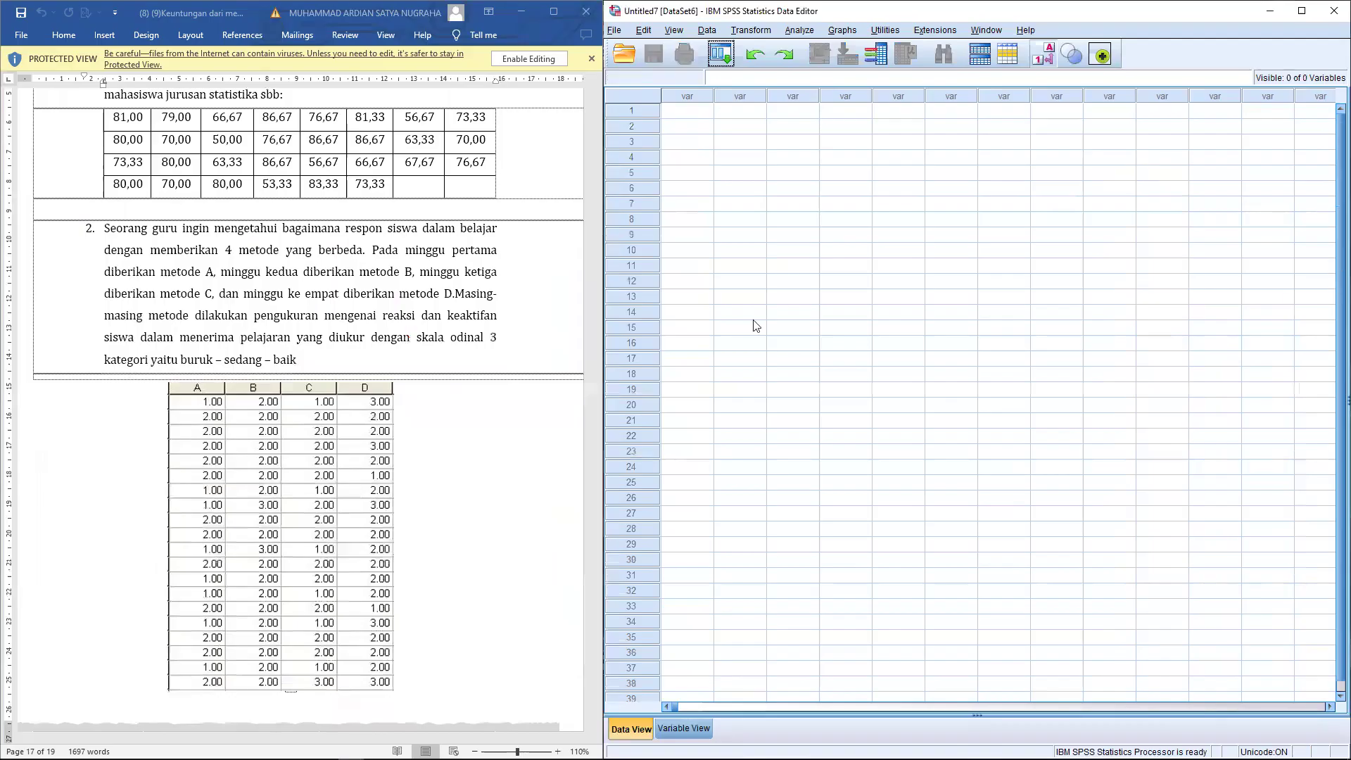
# Read exercise 2 in the Word document for the four methods, the measured responses and the three ordinal categories.
pyautogui.click(682, 126)
pyautogui.scroll(-1, 281, 422)
pyautogui.scroll(1, 173, 397)
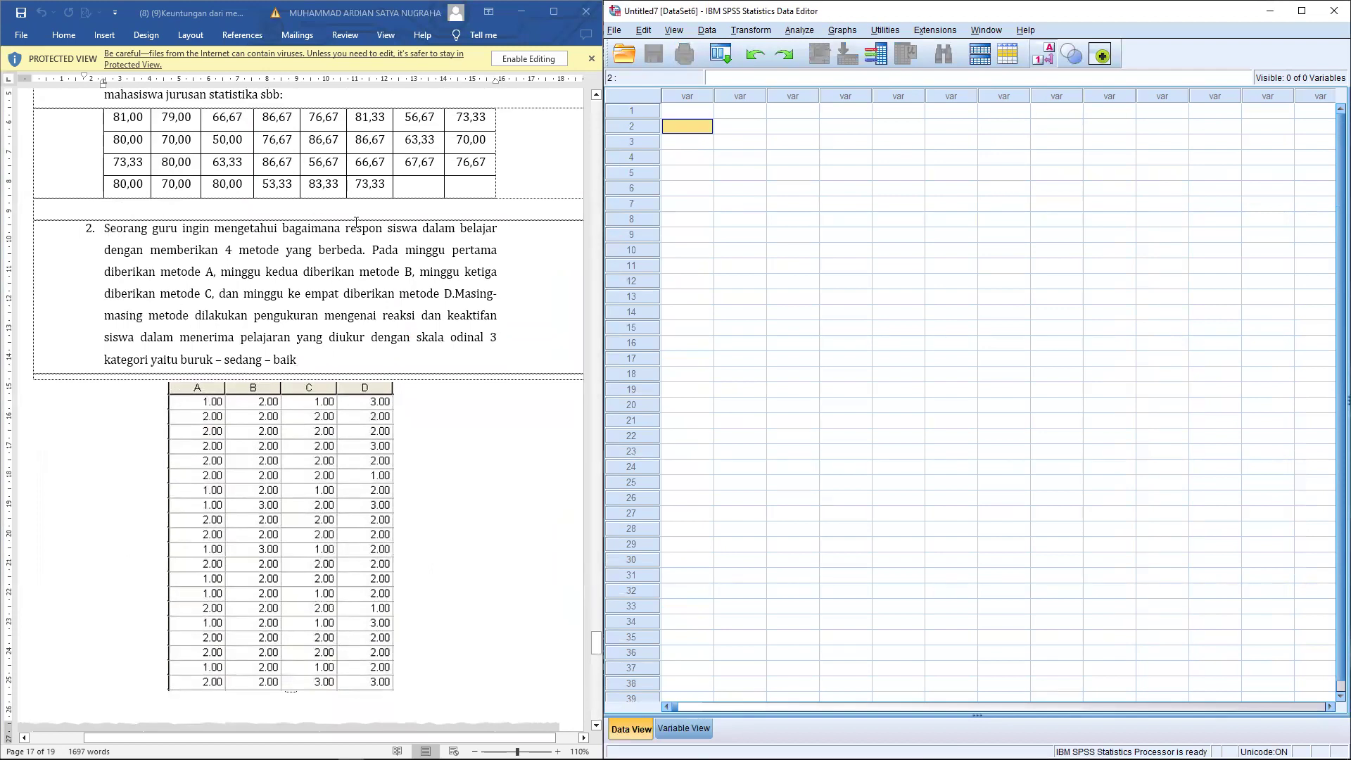
pyautogui.moveTo(197, 255); pyautogui.dragTo(363, 254)
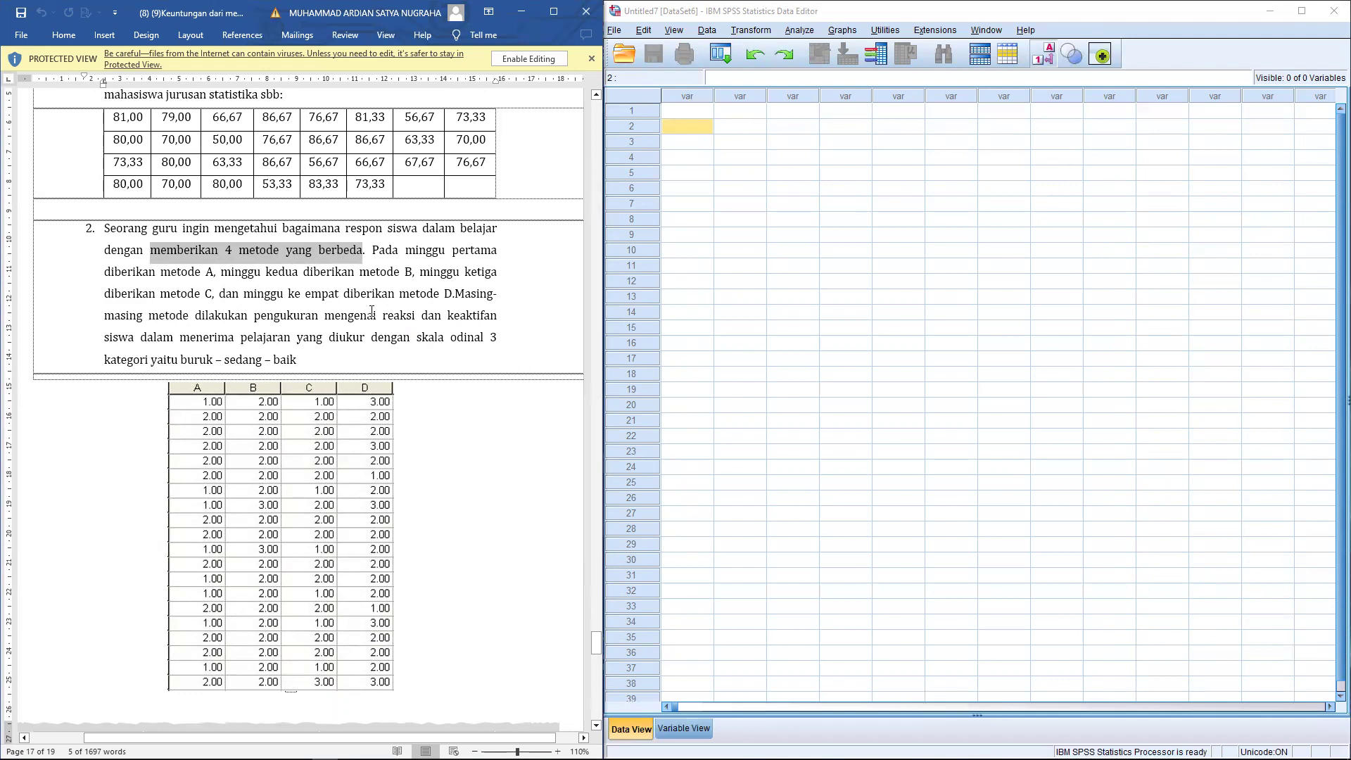
pyautogui.scroll(-1, 372, 310)
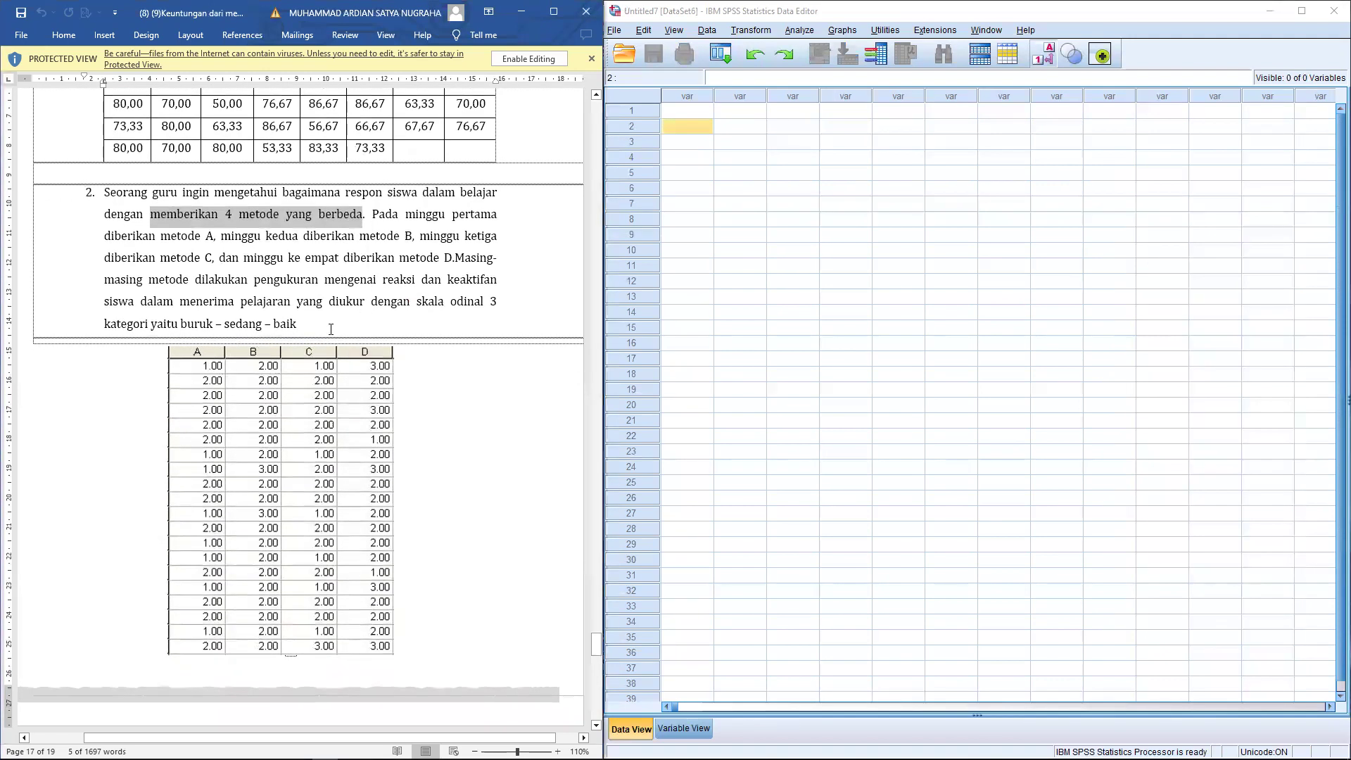
pyautogui.click(226, 280)
pyautogui.moveTo(226, 280); pyautogui.dragTo(420, 289)
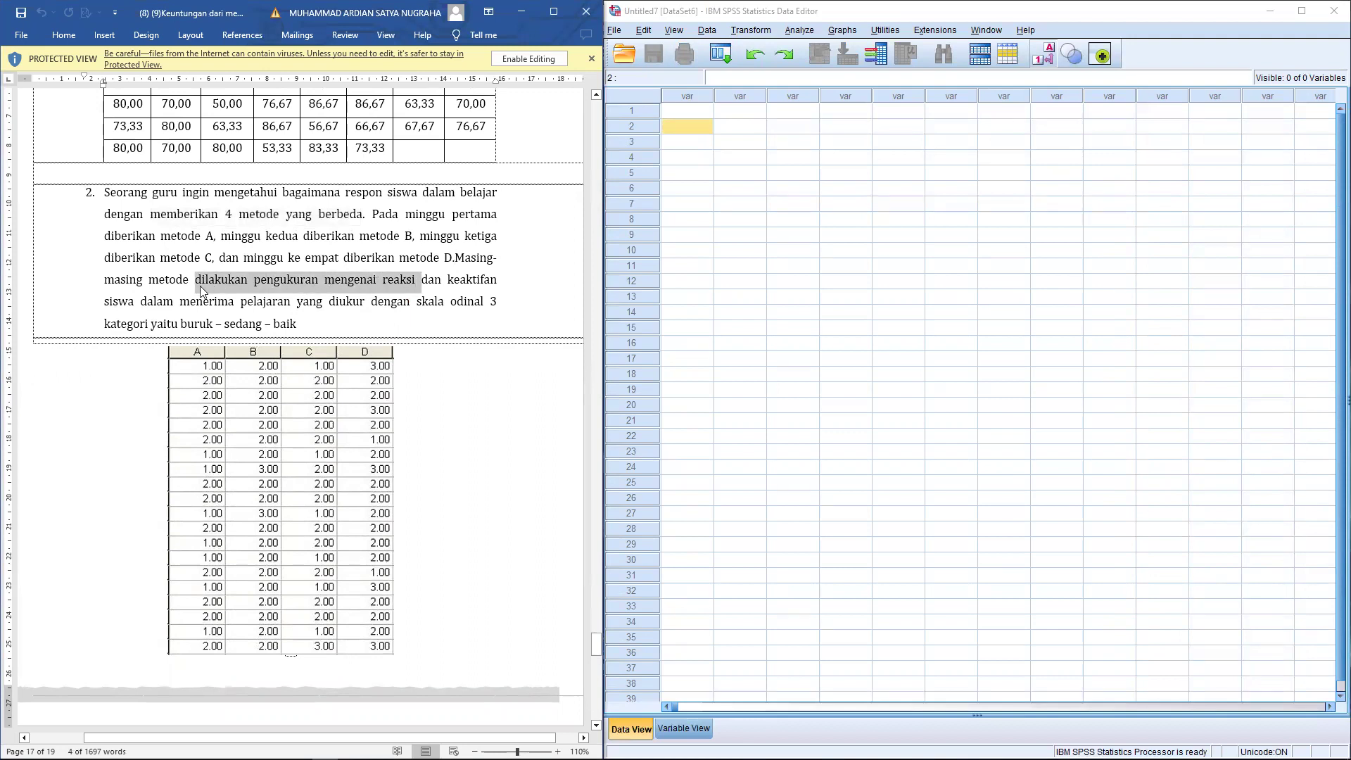
pyautogui.moveTo(183, 301); pyautogui.dragTo(493, 310)
pyautogui.moveTo(105, 325); pyautogui.dragTo(297, 327)
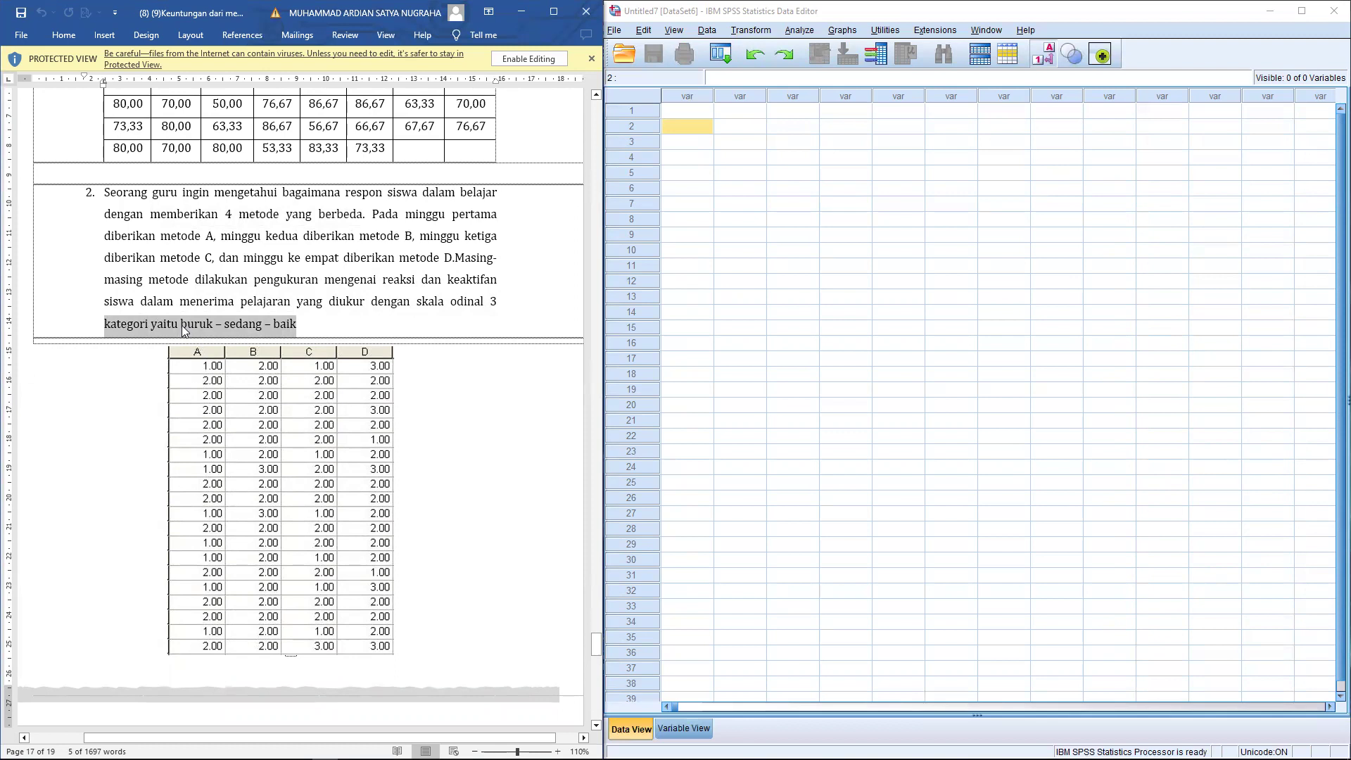
pyautogui.click(226, 364)
pyautogui.moveTo(230, 327); pyautogui.dragTo(262, 330)
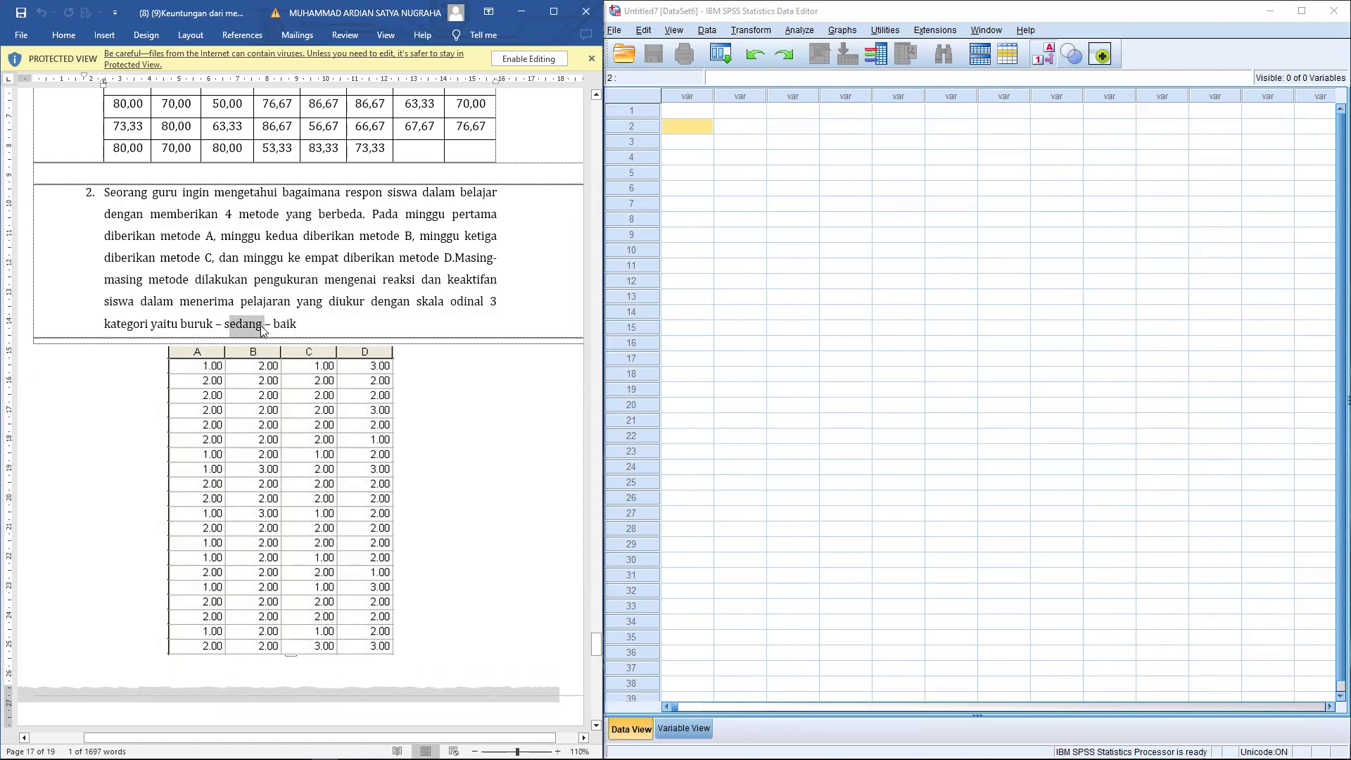
pyautogui.doubleClick(285, 325)
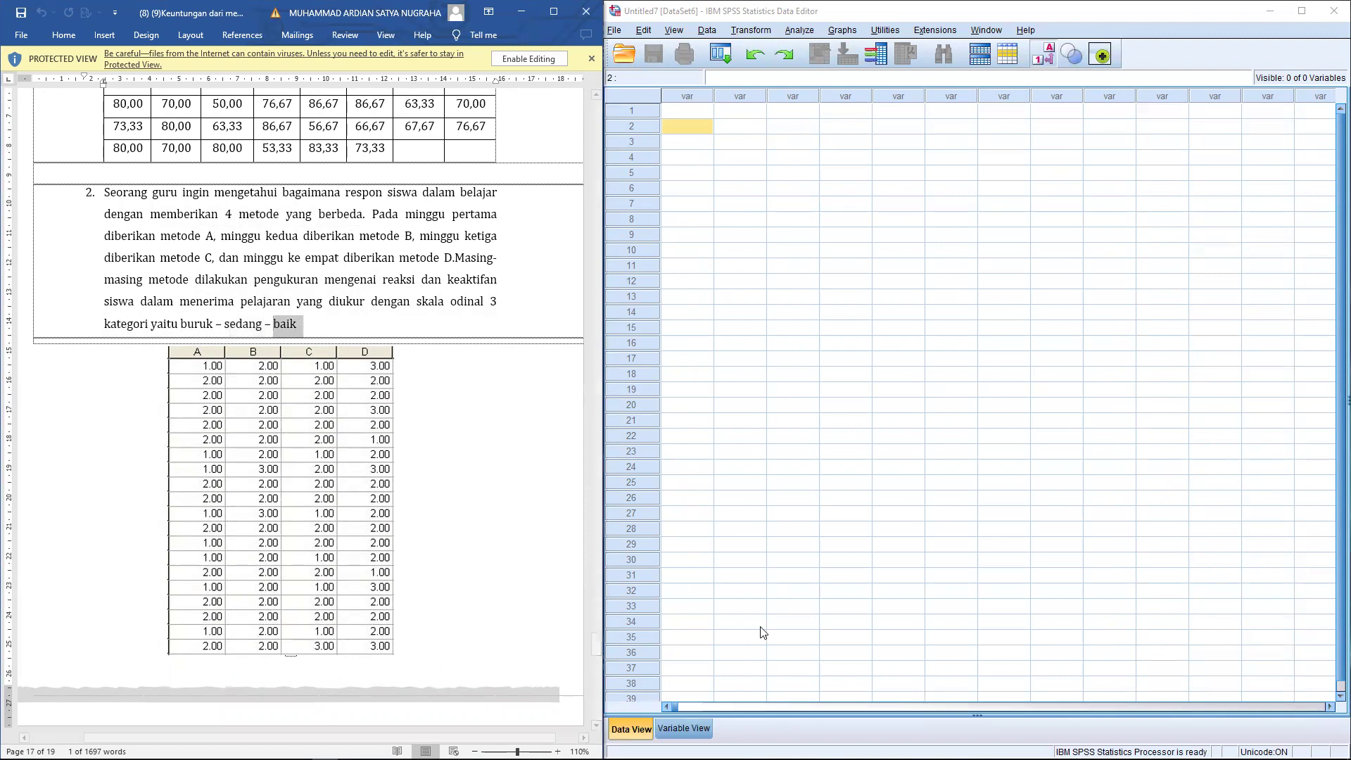
# Define the first variable as A with width 5, 0 decimals and the label A.
pyautogui.click(666, 730)
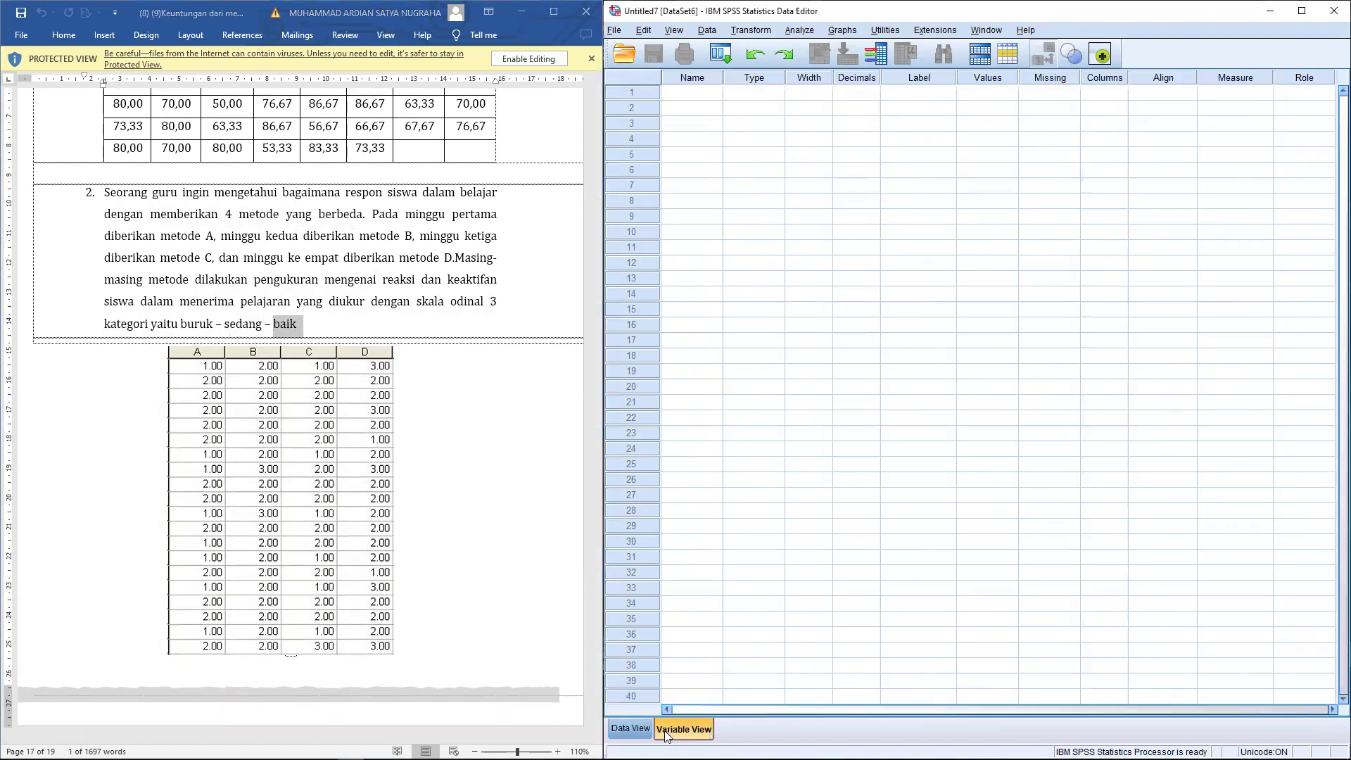
pyautogui.click(713, 96)
pyautogui.write('A')
pyautogui.press('Tab')
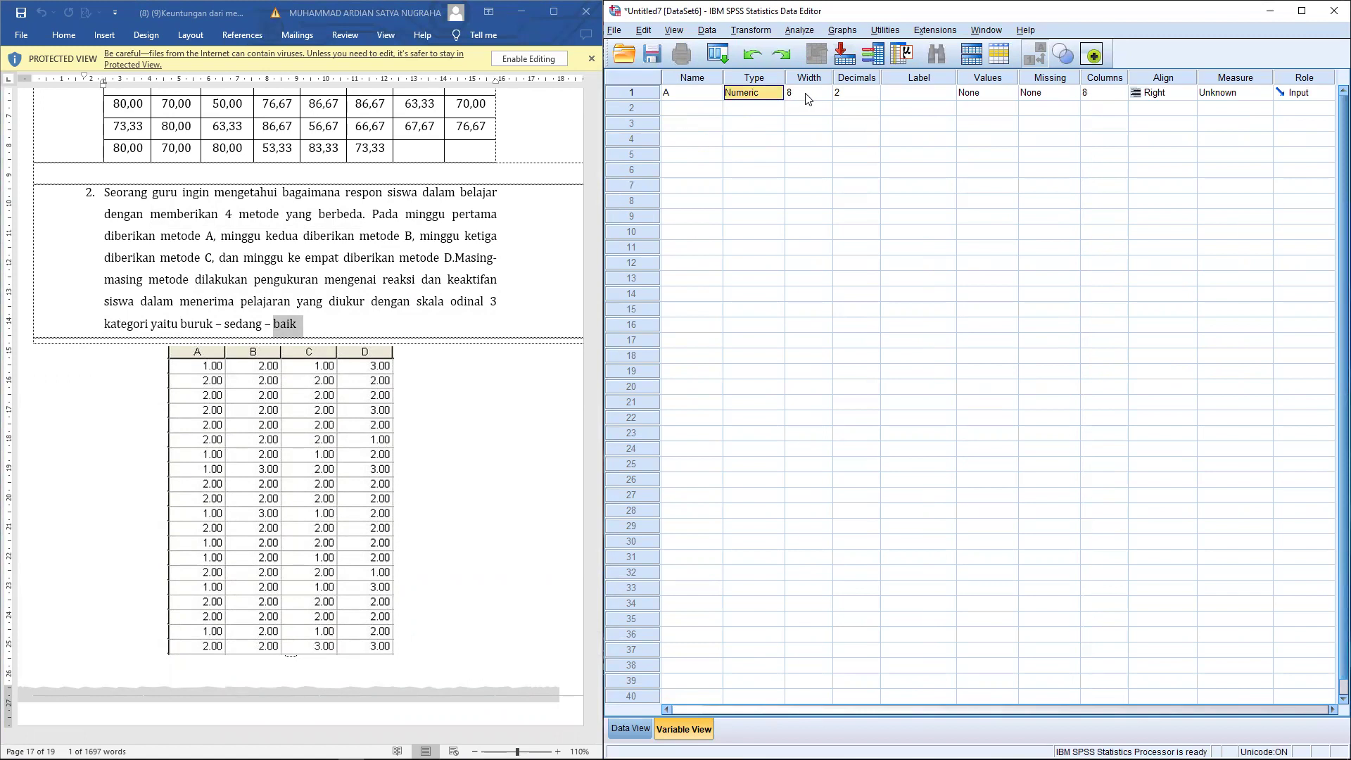
pyautogui.click(806, 93)
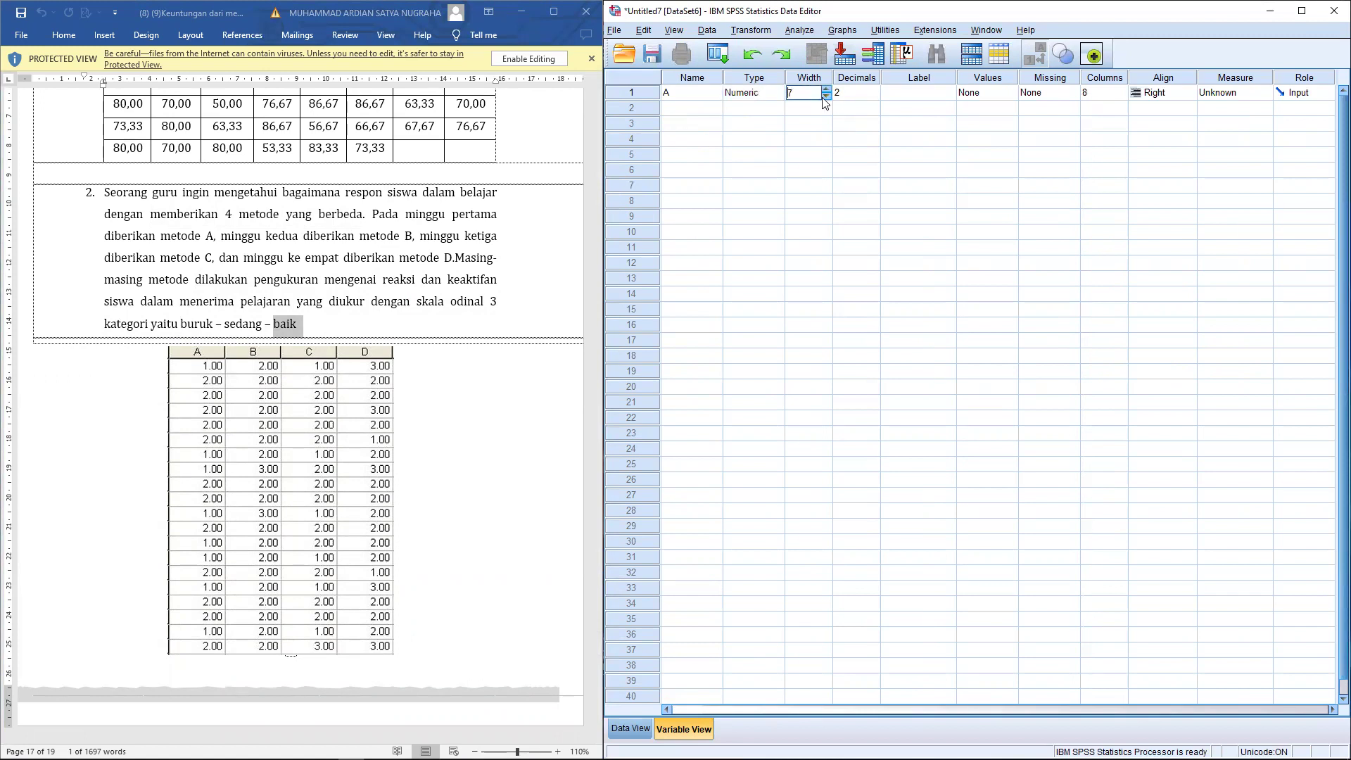
pyautogui.click(827, 87)
pyautogui.click(872, 93)
pyautogui.click(874, 90)
pyautogui.click(875, 99)
pyautogui.click(907, 95)
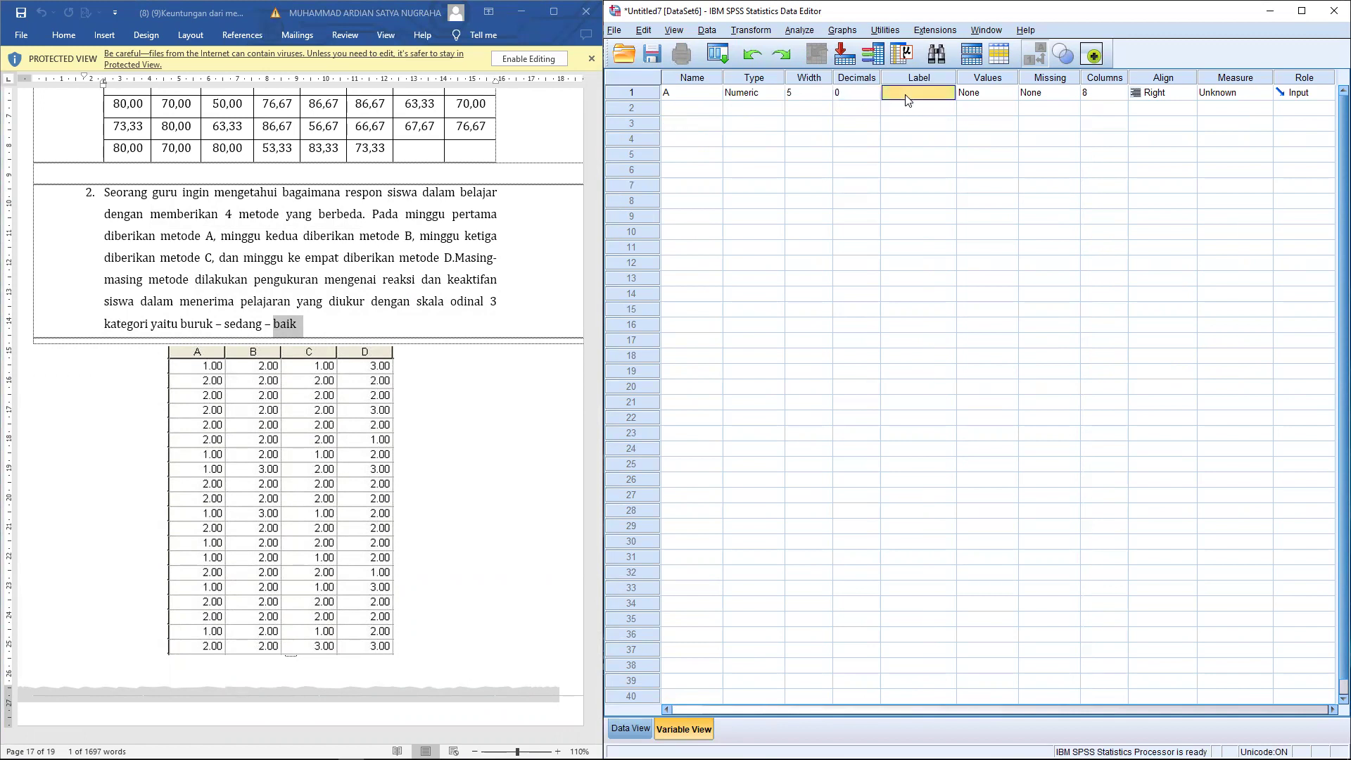
pyautogui.write('A')
# Assign value labels to variable A: 1 = Buruk, 2 = Sedang and 3 = Baik.
pyautogui.click(995, 98)
pyautogui.click(1008, 96)
pyautogui.write('1')
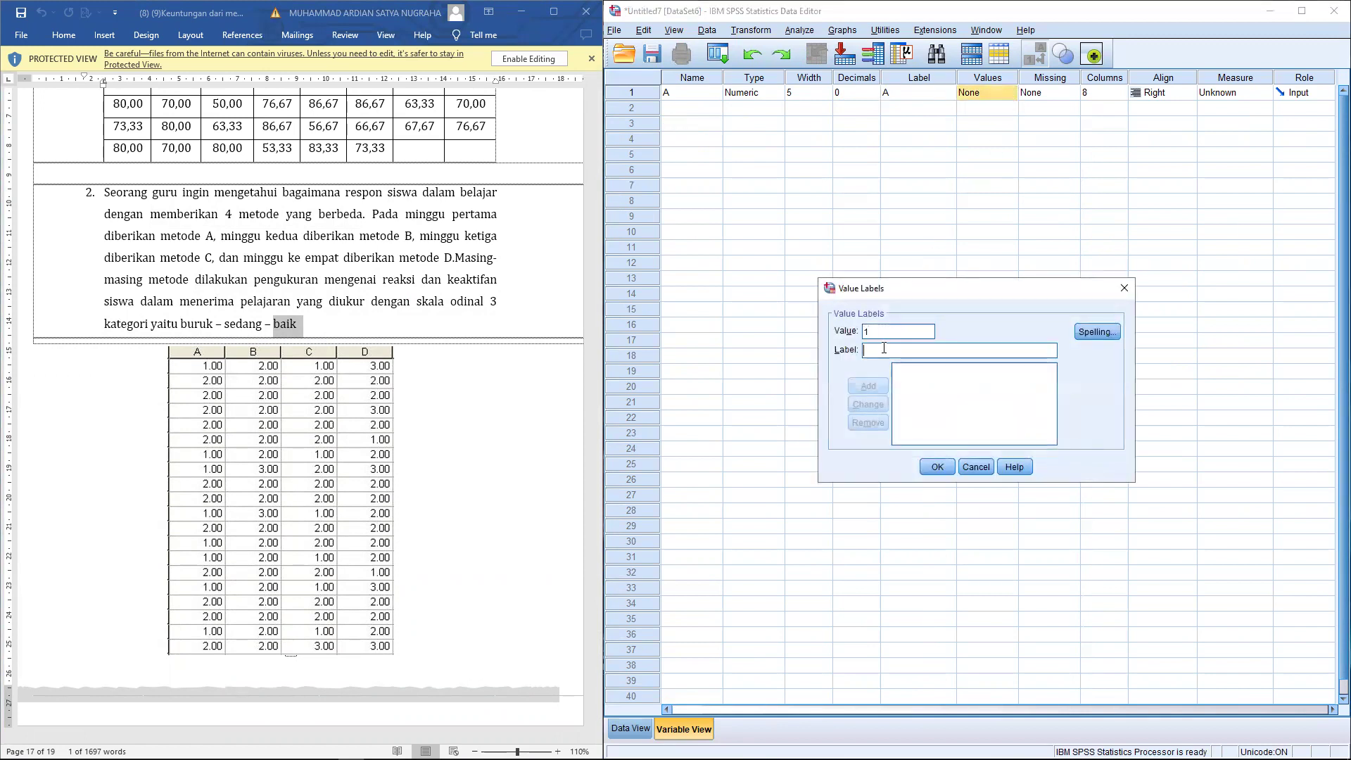
pyautogui.write(' = "Buruk')
pyautogui.press('Return')
pyautogui.click(883, 350)
pyautogui.write('Sedang')
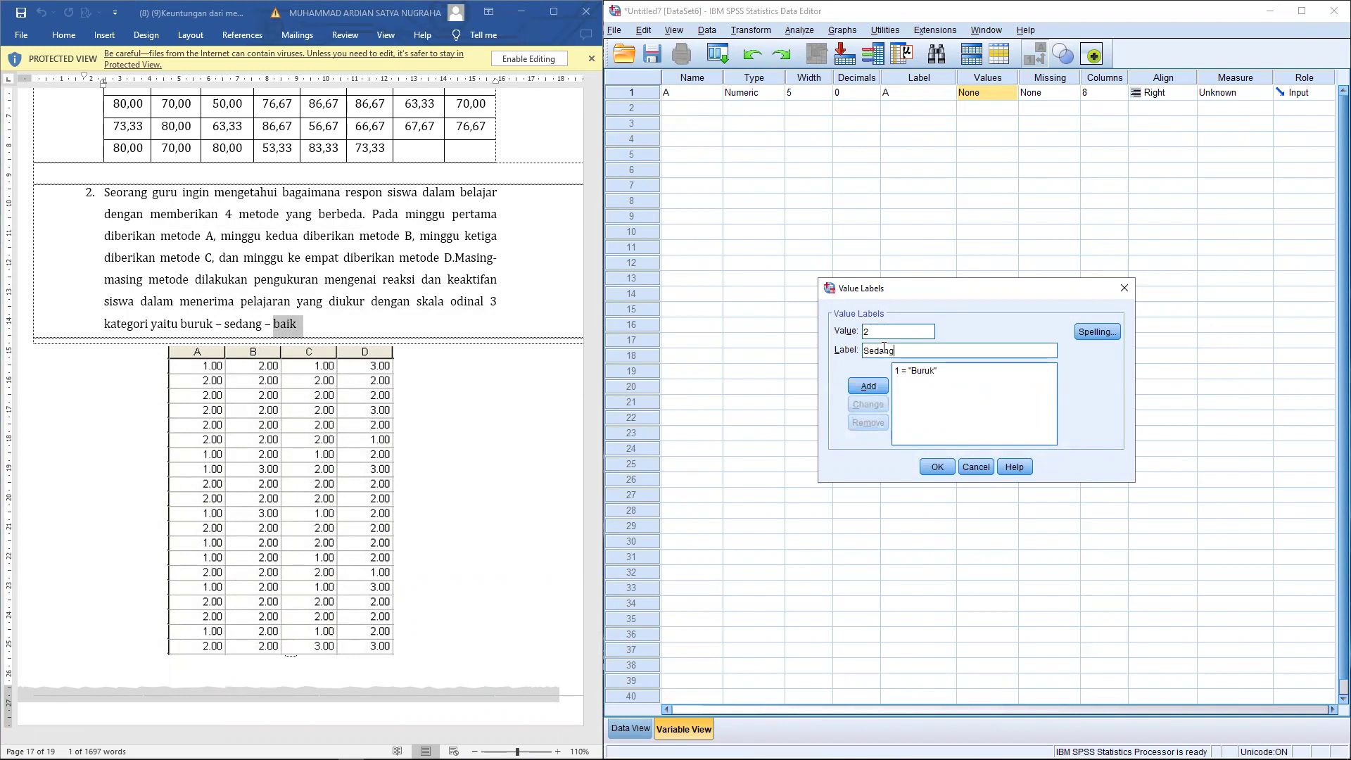
pyautogui.press('Return')
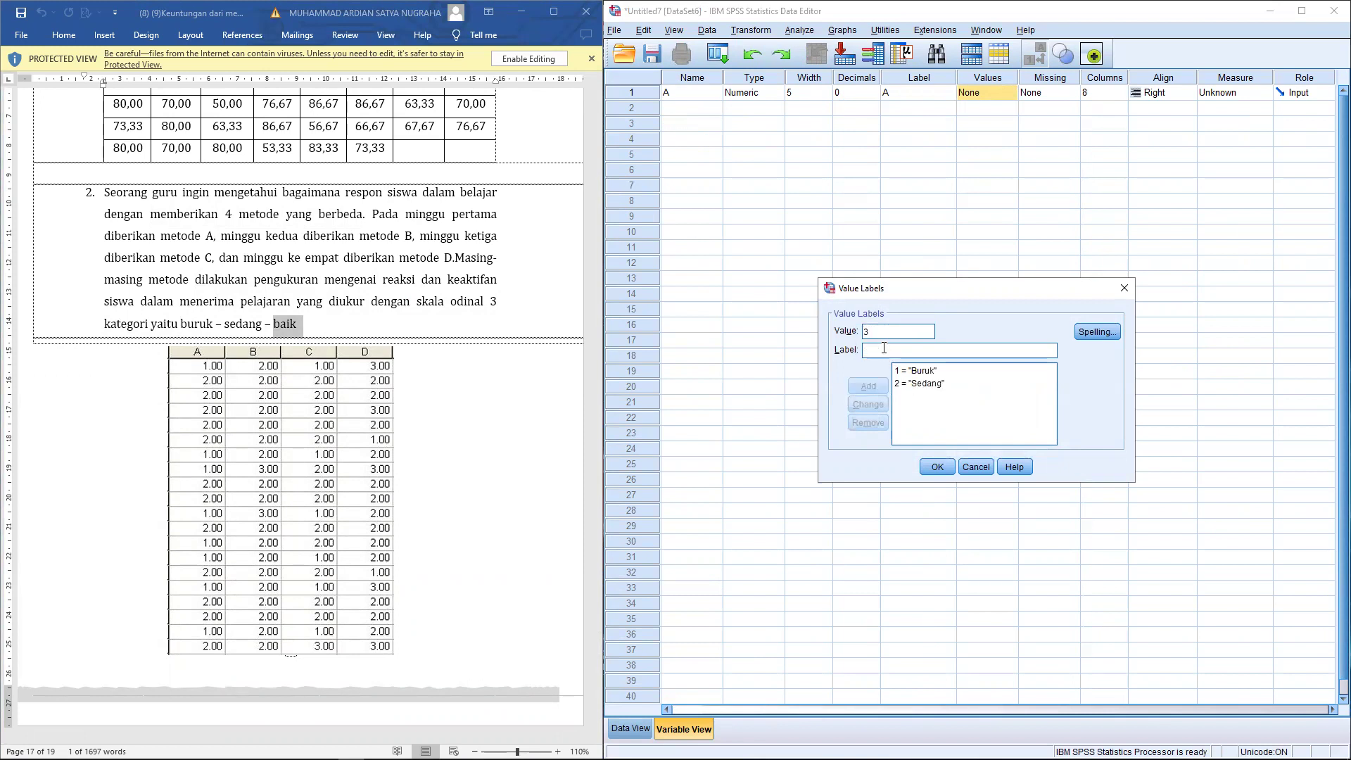
pyautogui.write('Baik')
pyautogui.press('Return')
pyautogui.click(938, 466)
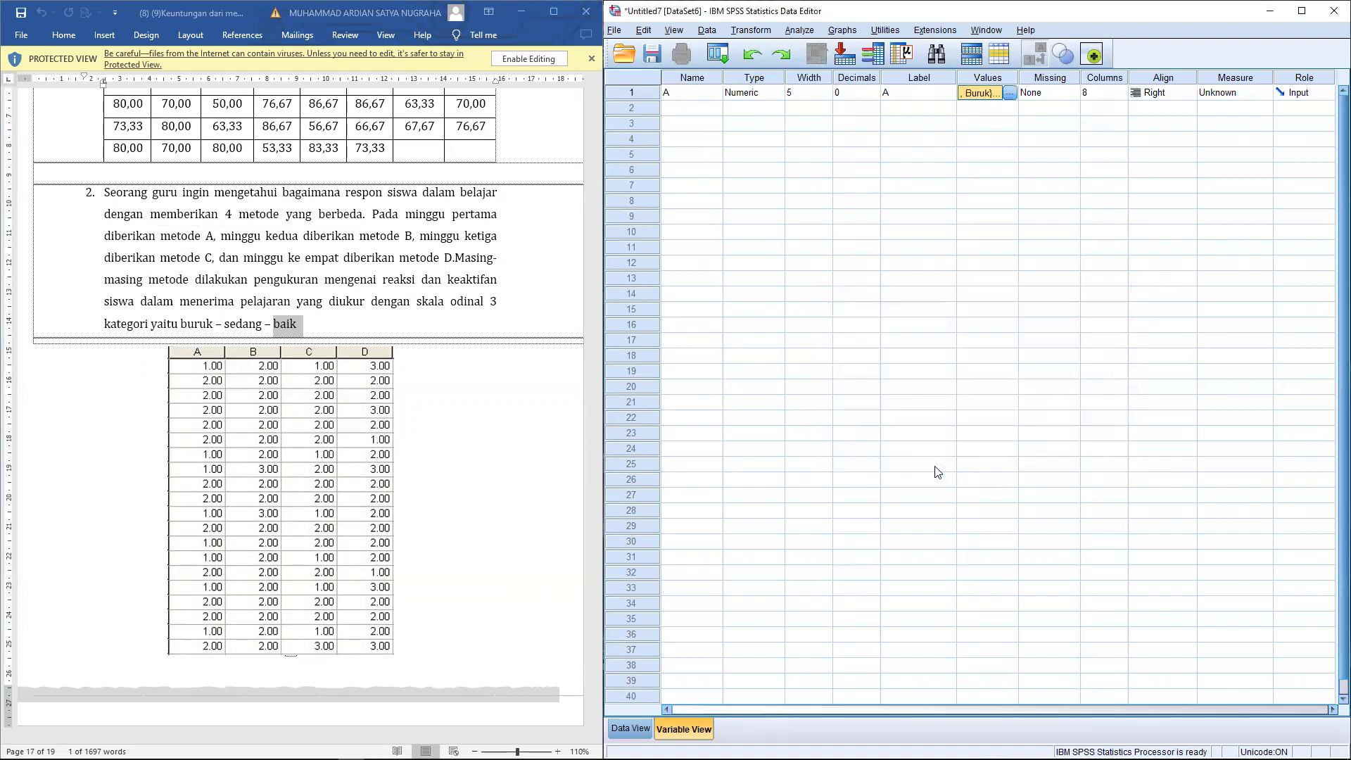
# Set variable A's alignment to Center and its measurement level to Ordinal.
pyautogui.click(1059, 97)
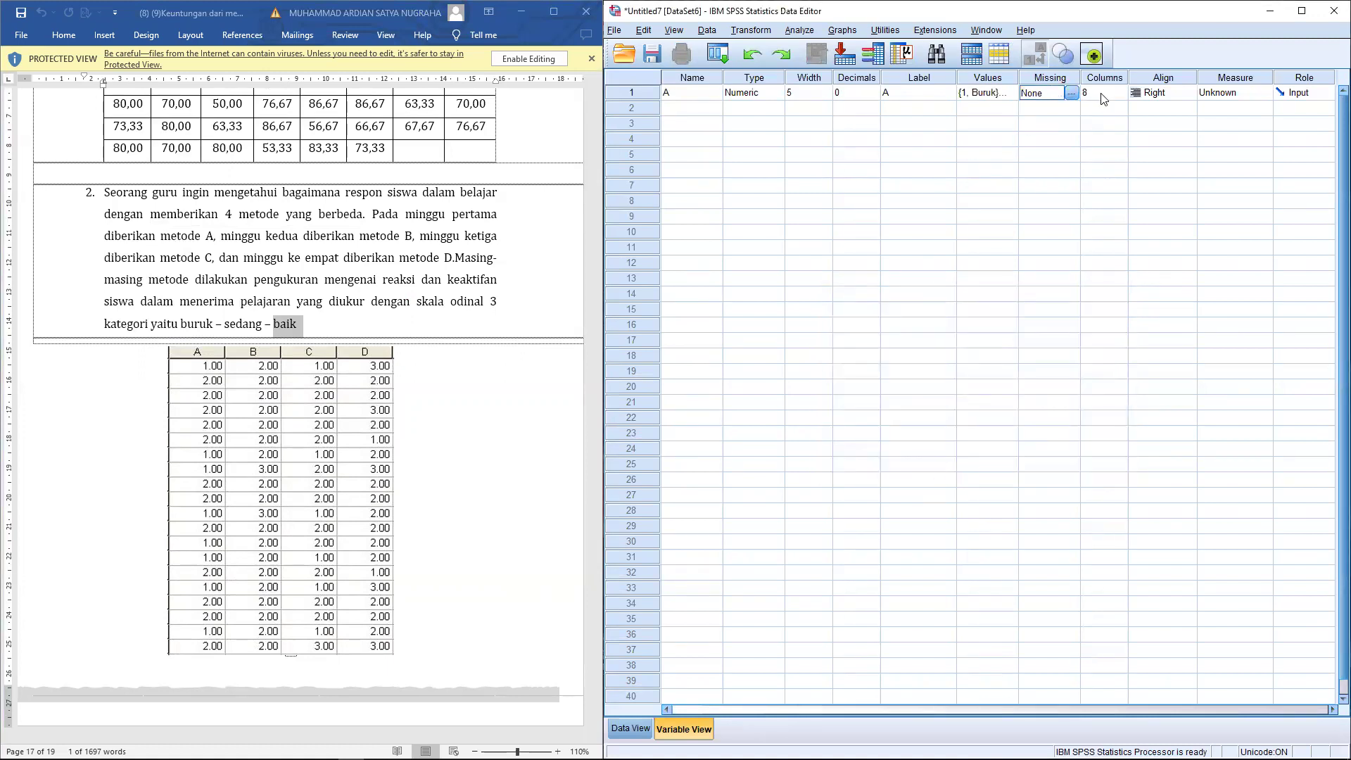
pyautogui.click(1164, 97)
pyautogui.click(1168, 140)
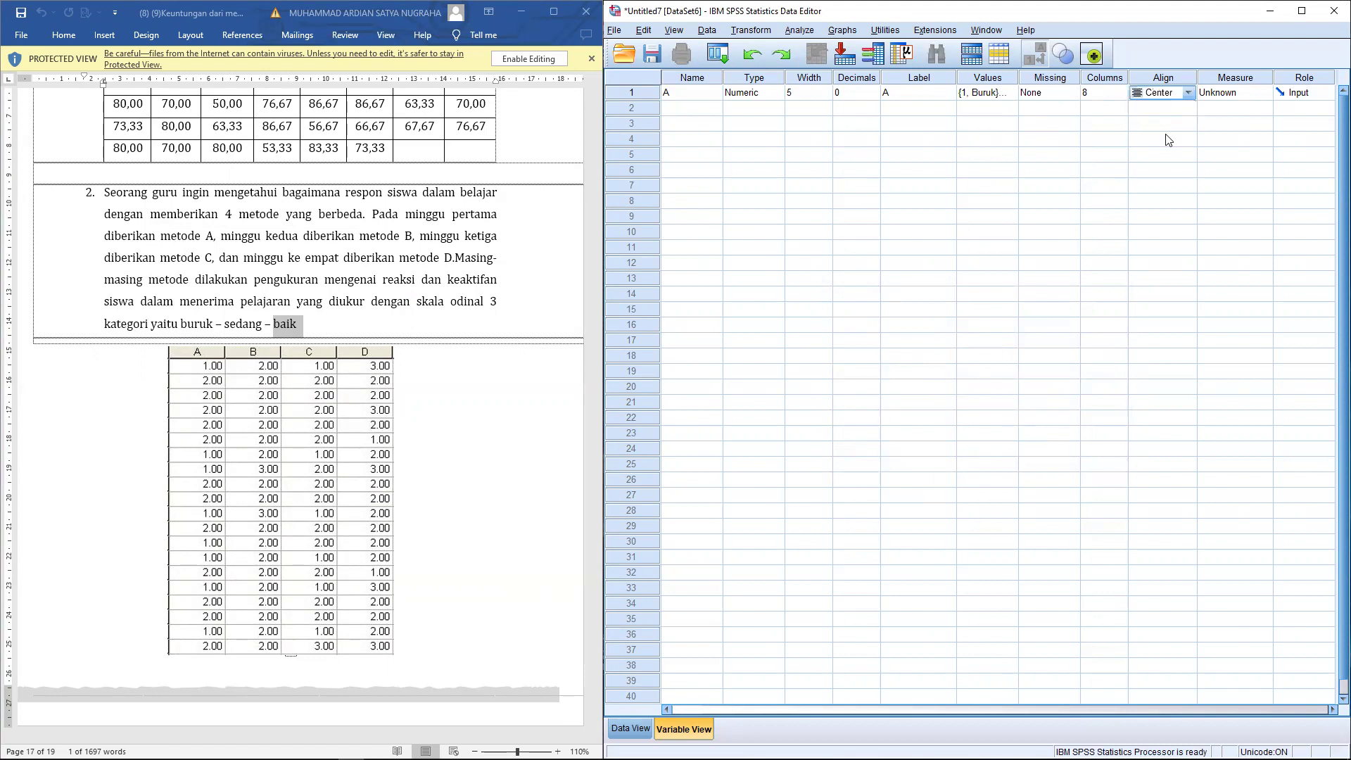
pyautogui.click(1243, 92)
pyautogui.click(1231, 131)
# Define the second variable as B with width 5, 0 decimals and the label B.
pyautogui.click(689, 107)
pyautogui.write('B')
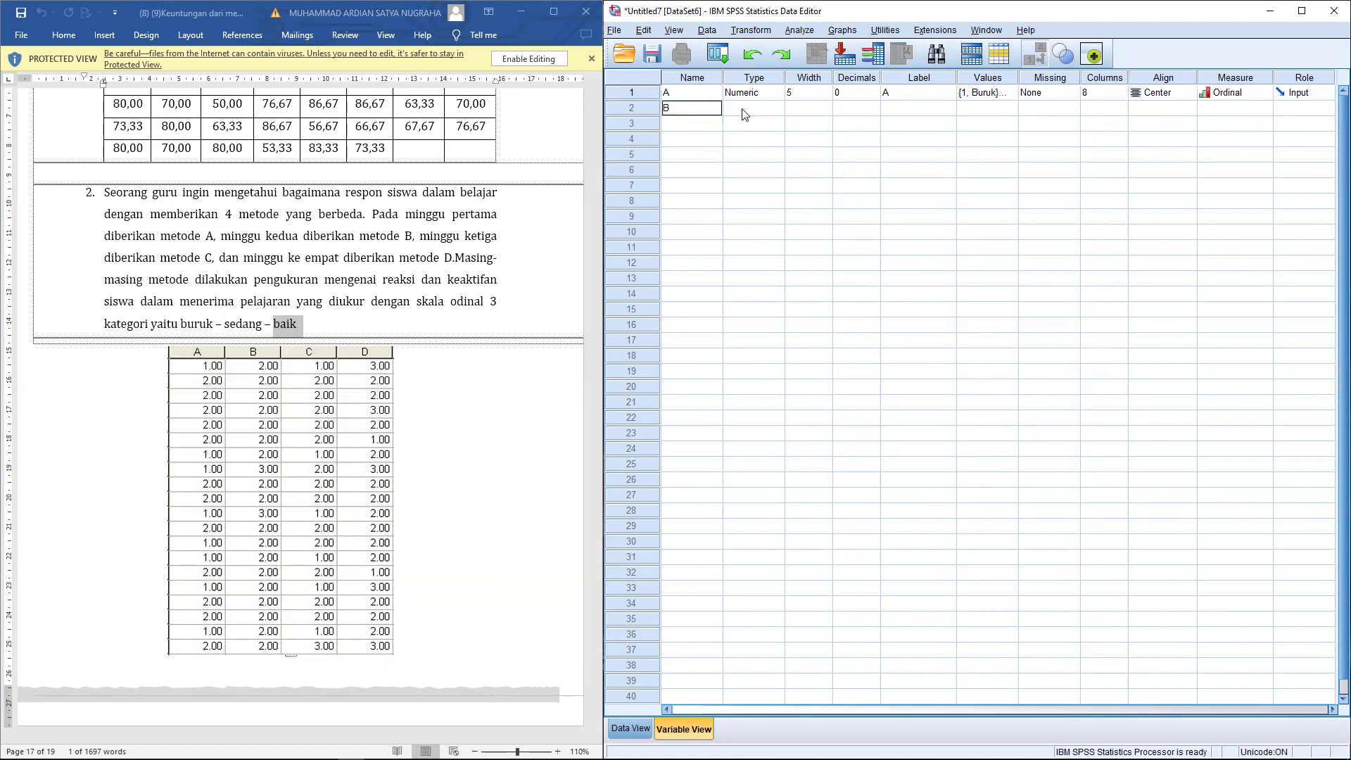
pyautogui.click(746, 109)
pyautogui.click(809, 108)
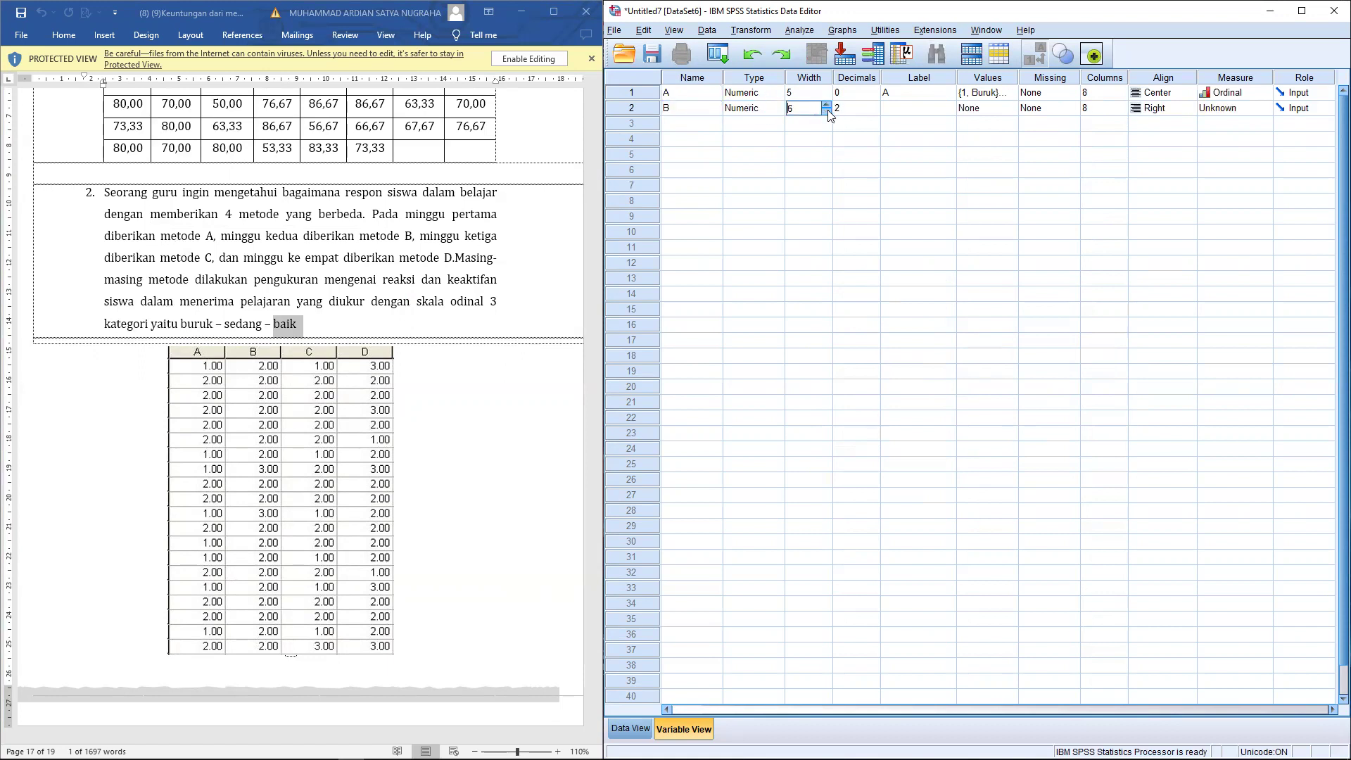
pyautogui.click(825, 104)
pyautogui.click(855, 107)
pyautogui.click(874, 111)
pyautogui.click(874, 111)
pyautogui.click(916, 113)
pyautogui.write('B')
# Assign value labels to variable B: 1 = Buruk, 2 = Sedang and 3 = Baik.
pyautogui.click(988, 110)
pyautogui.click(1011, 108)
pyautogui.write('1')
pyautogui.click(884, 346)
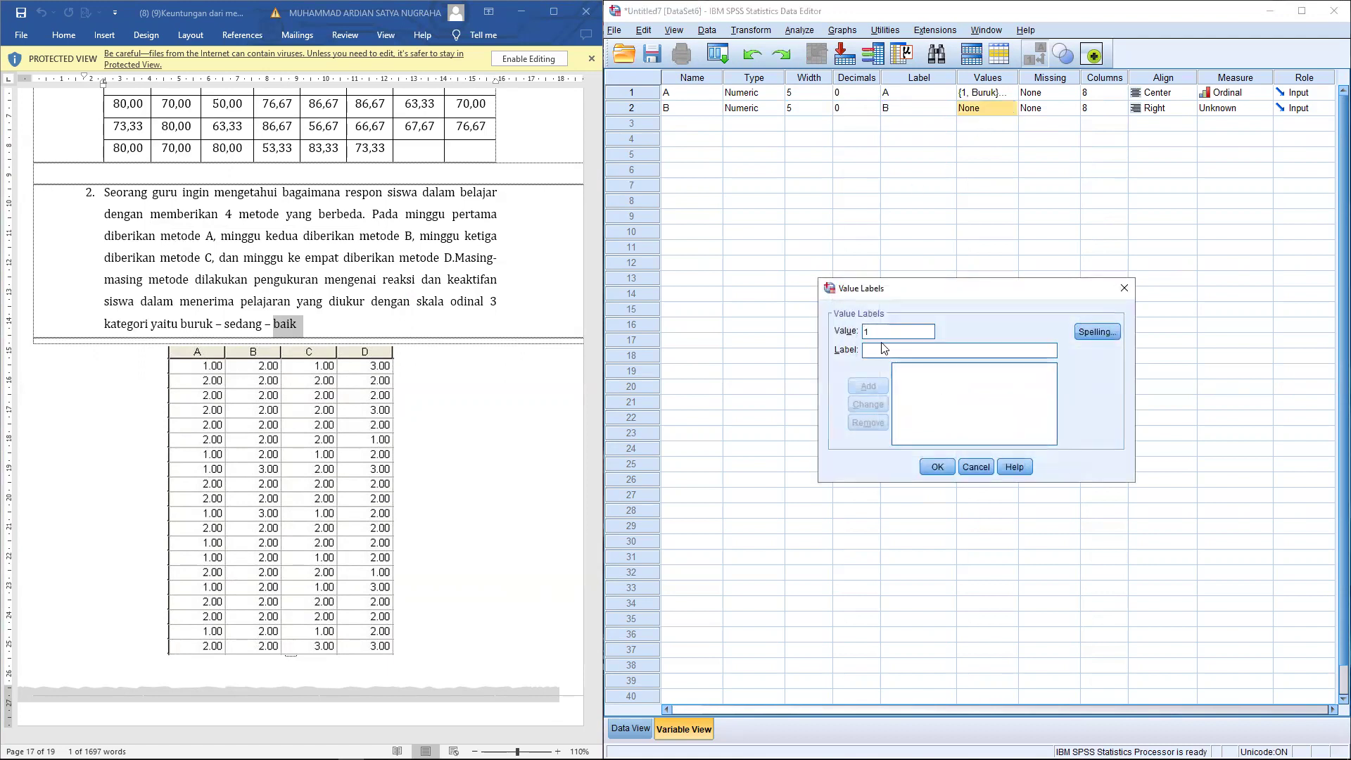
pyautogui.write('Bu')
pyautogui.press('BackSpace')
pyautogui.press('BackSpace')
pyautogui.write('Bur')
pyautogui.press('Return')
pyautogui.write('Sedang')
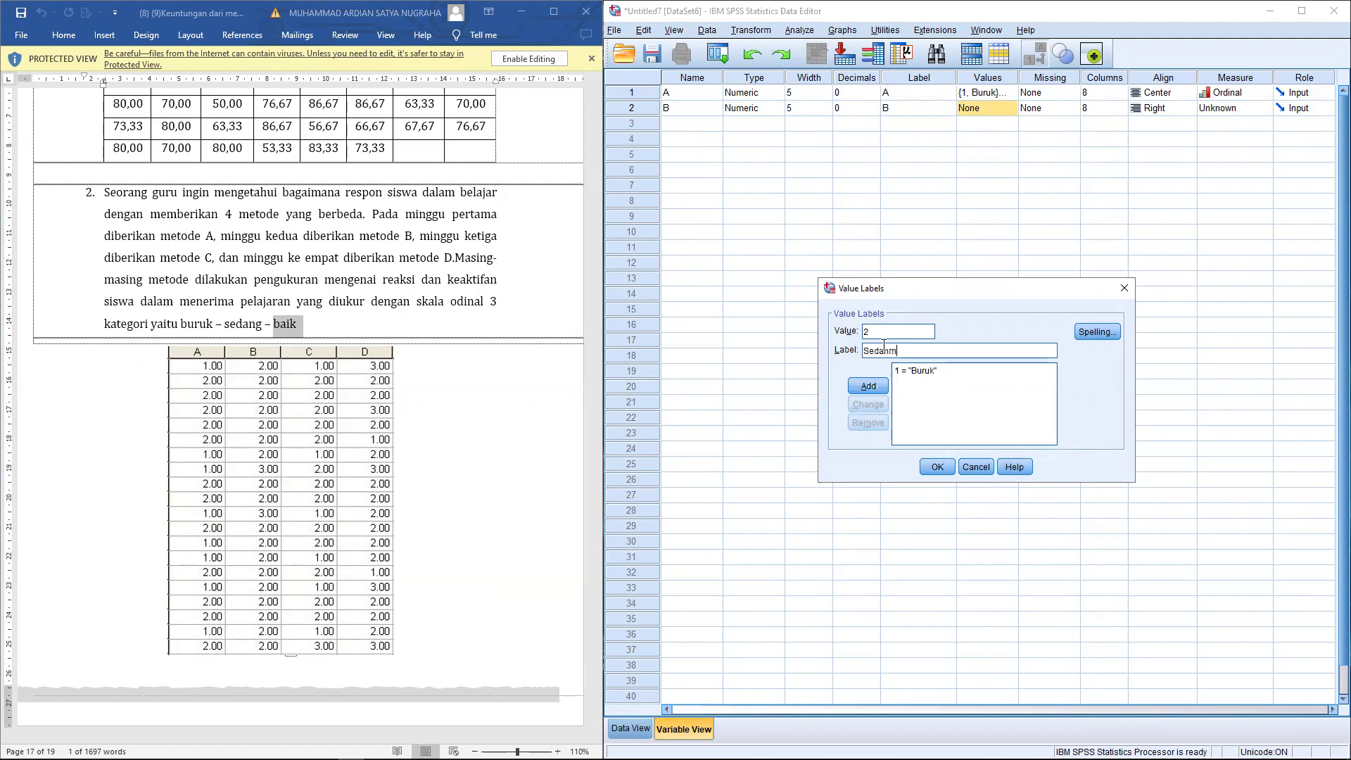
pyautogui.press('Return')
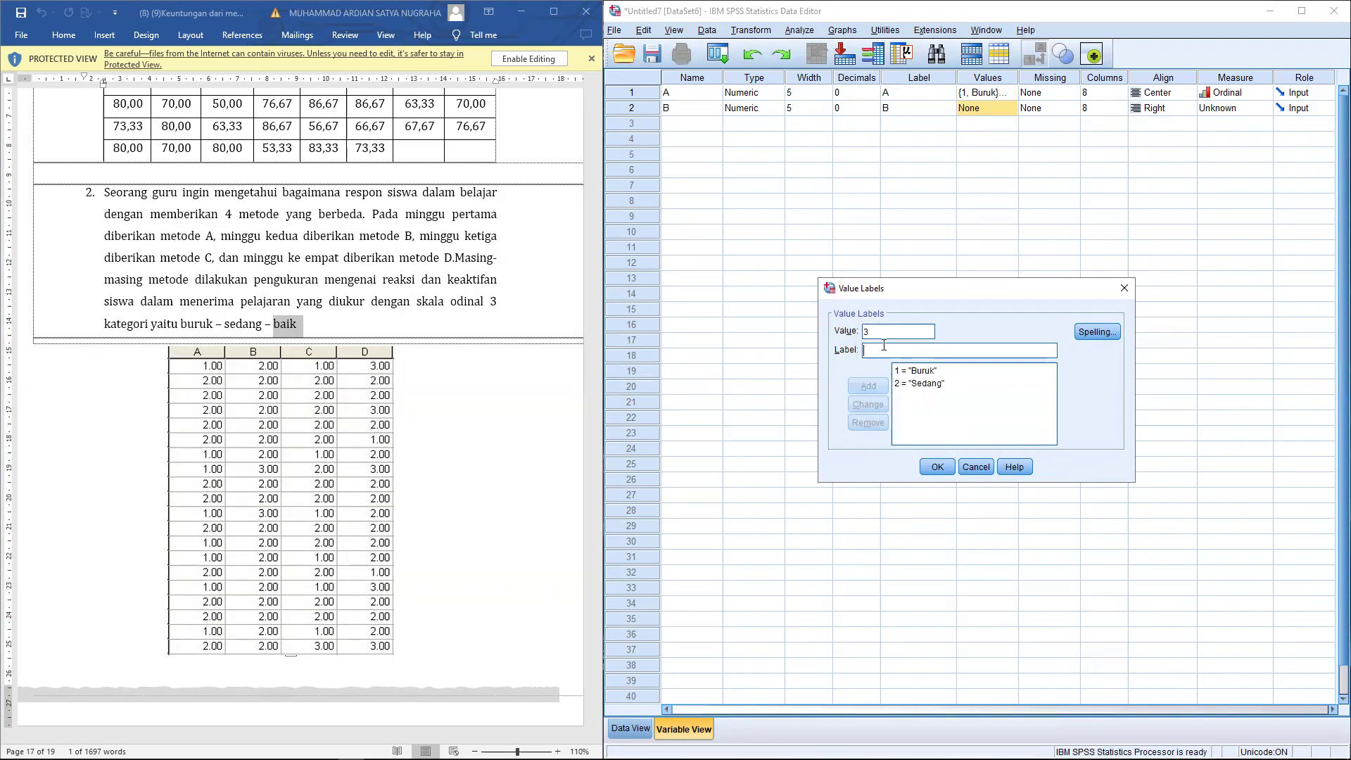
pyautogui.write('N')
pyautogui.press('BackSpace')
pyautogui.write('Baik')
pyautogui.press('Return')
pyautogui.click(936, 465)
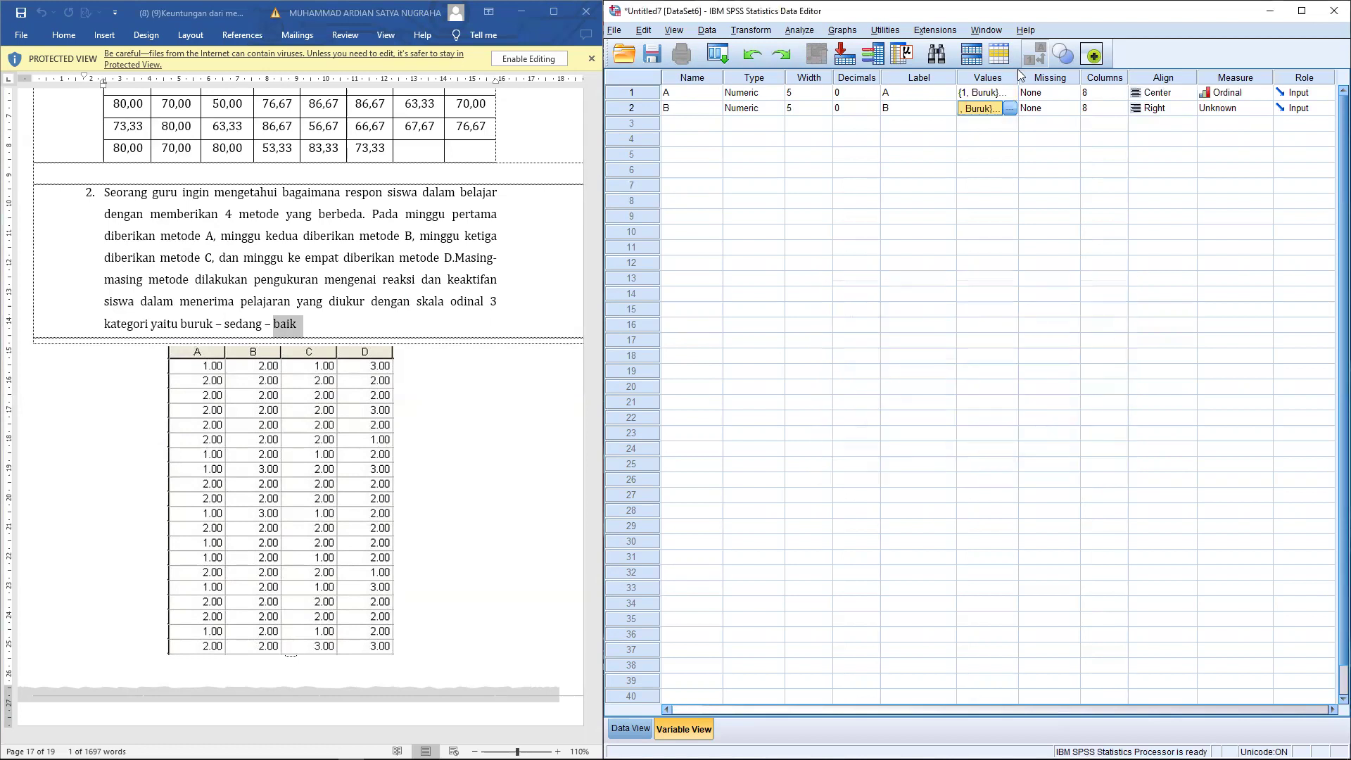
# Set variable B's alignment to Center and its measurement level to Ordinal.
pyautogui.click(1153, 114)
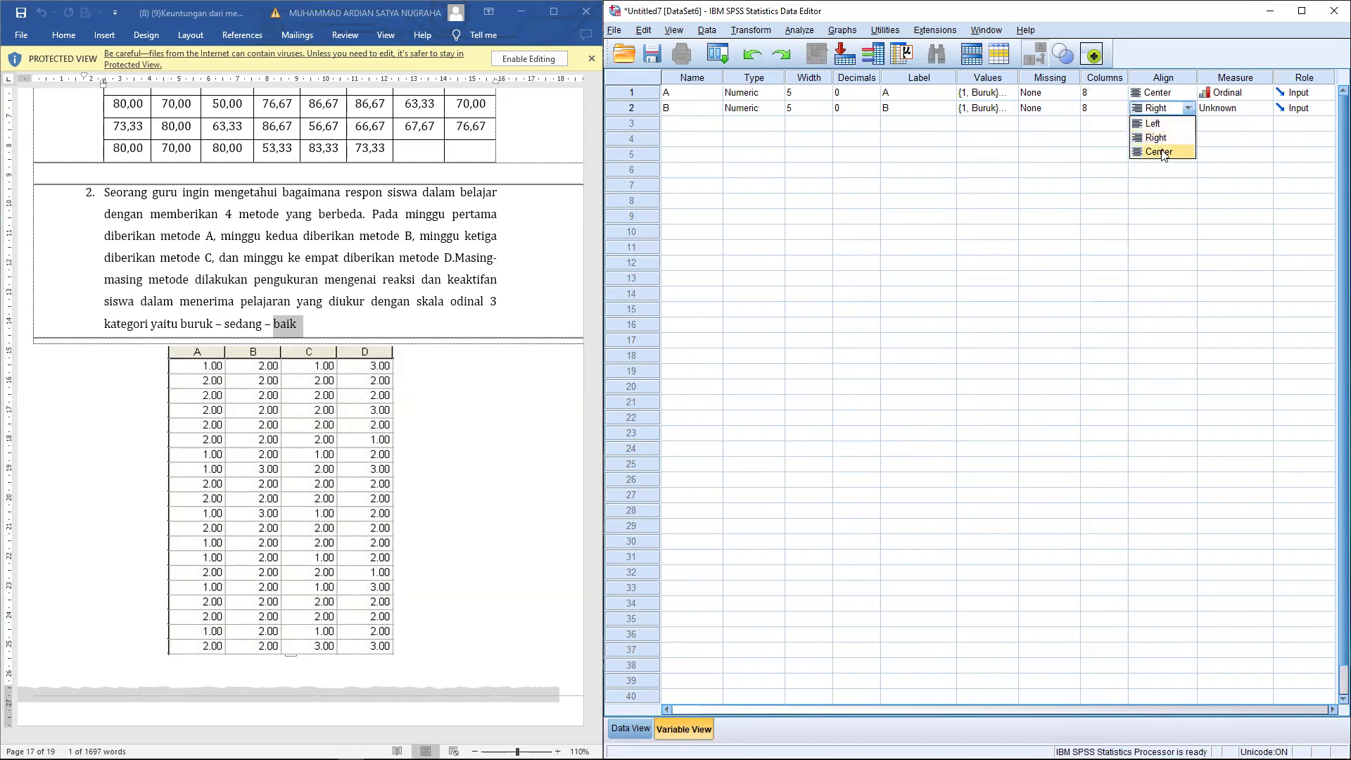
pyautogui.click(1160, 152)
pyautogui.click(1241, 111)
pyautogui.click(1229, 138)
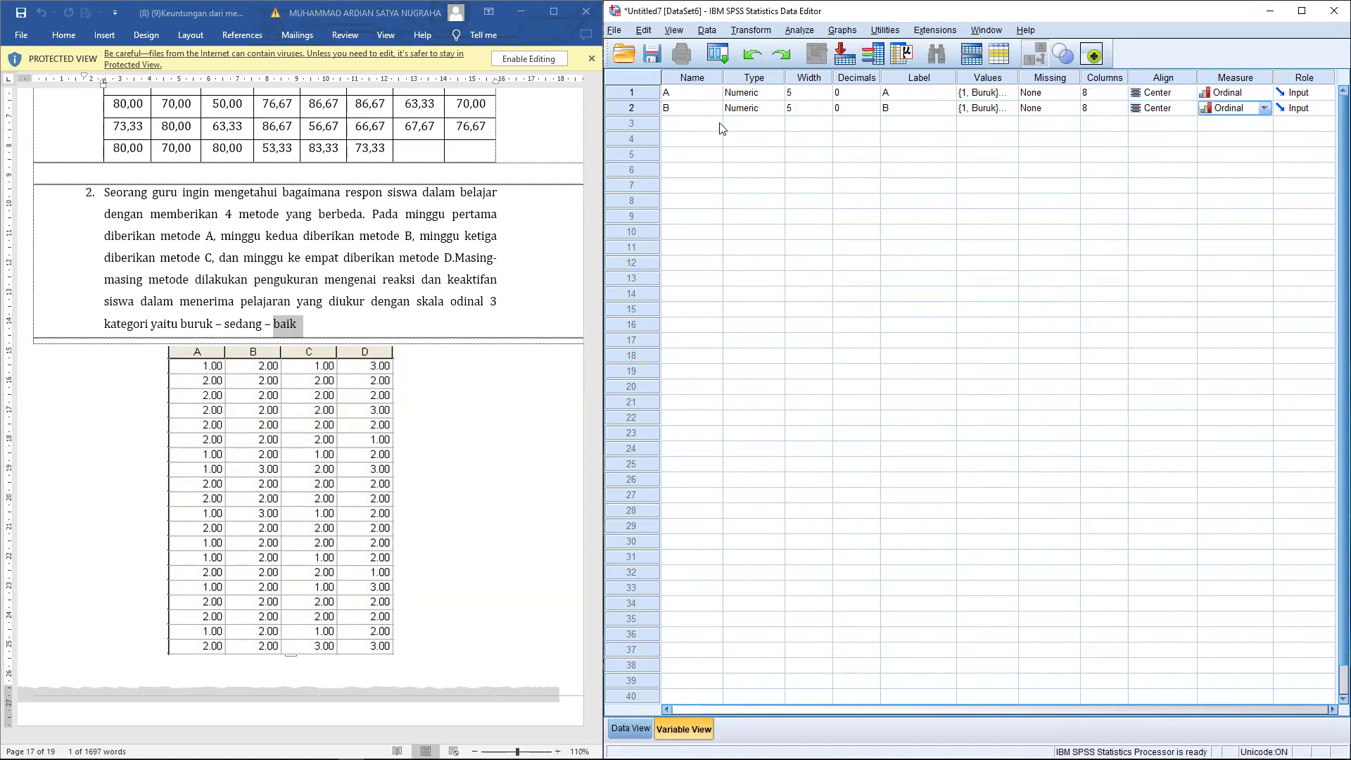
# Define the third variable as C with width 5, 0 decimals and the label C.
pyautogui.click(681, 123)
pyautogui.write('C')
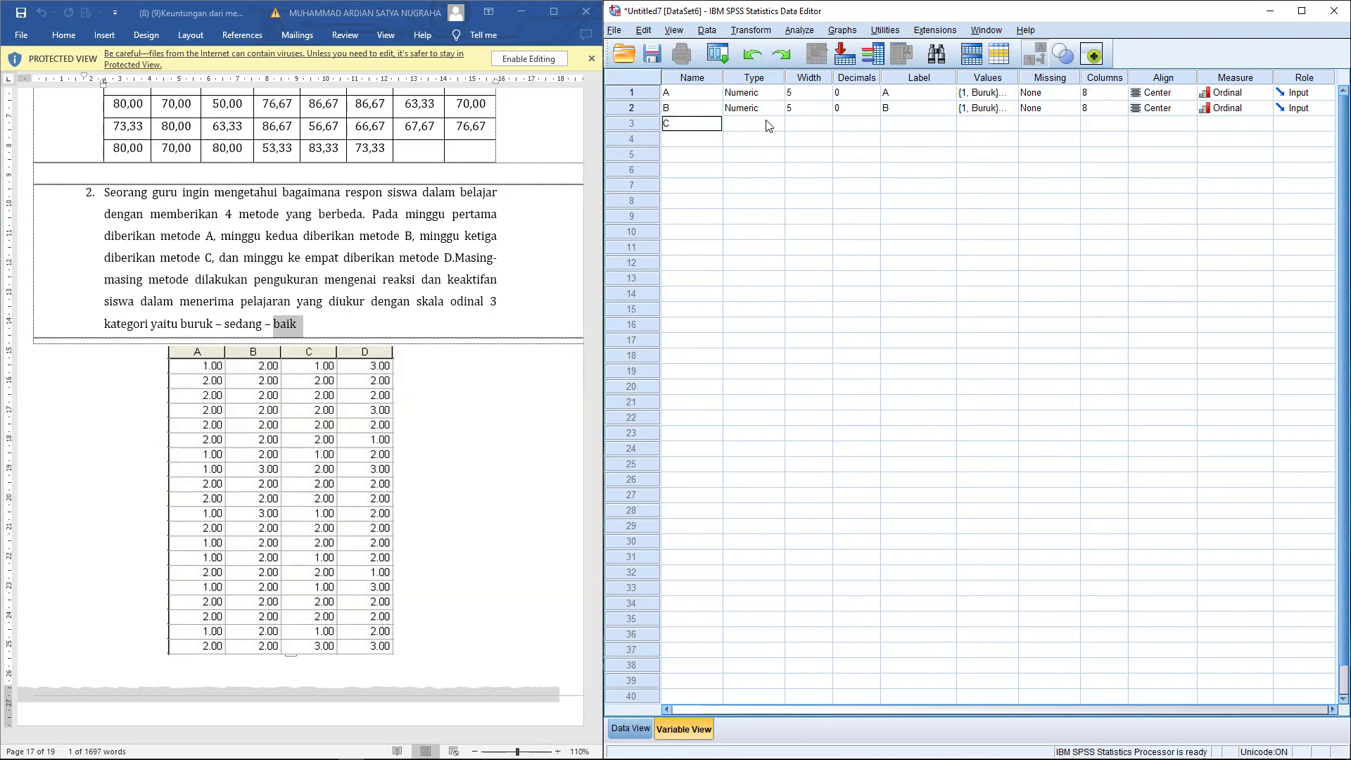
pyautogui.click(816, 124)
pyautogui.click(820, 124)
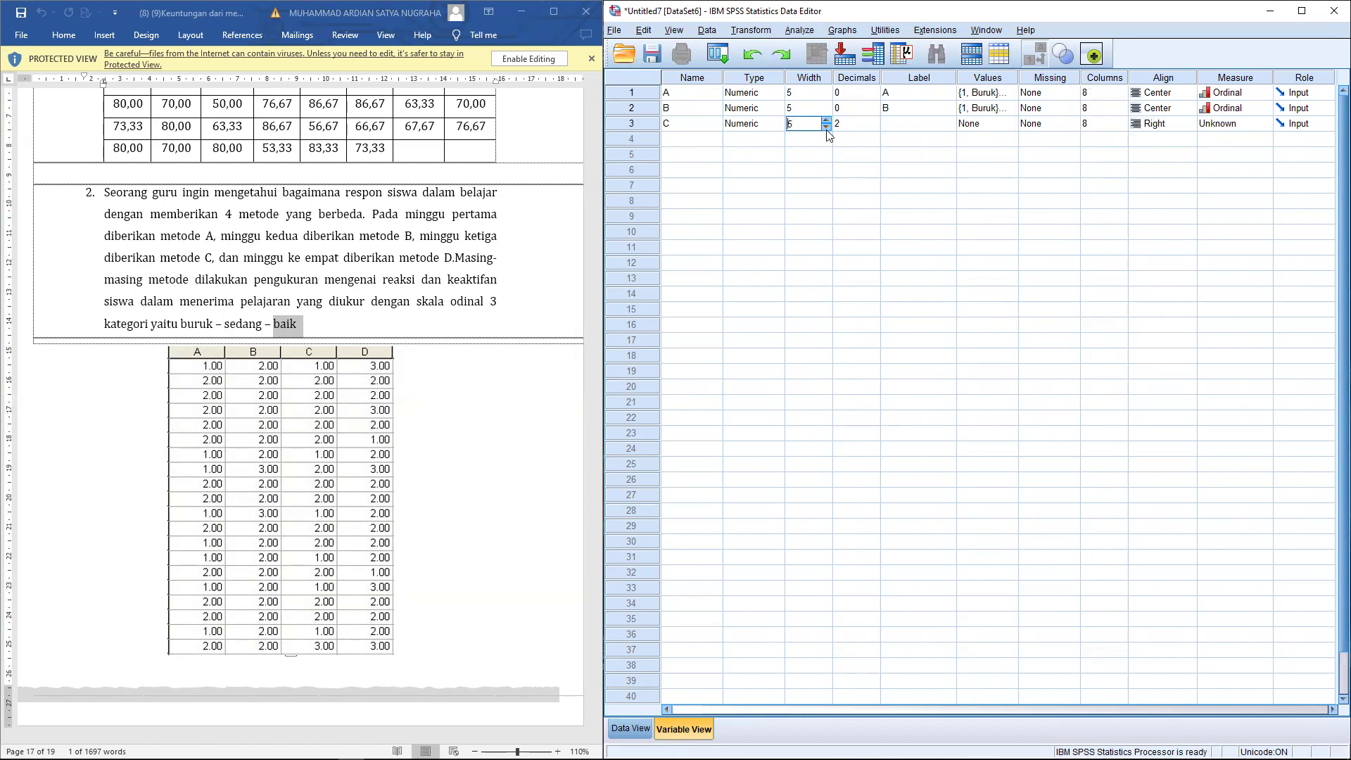
pyautogui.click(827, 128)
pyautogui.click(846, 130)
pyautogui.click(869, 129)
pyautogui.click(872, 128)
pyautogui.click(873, 128)
pyautogui.click(889, 127)
pyautogui.write('C')
# Assign value labels to variable C: 1 = Buruk, 2 = Sedang and 3 = Baik.
pyautogui.click(979, 125)
pyautogui.click(1009, 124)
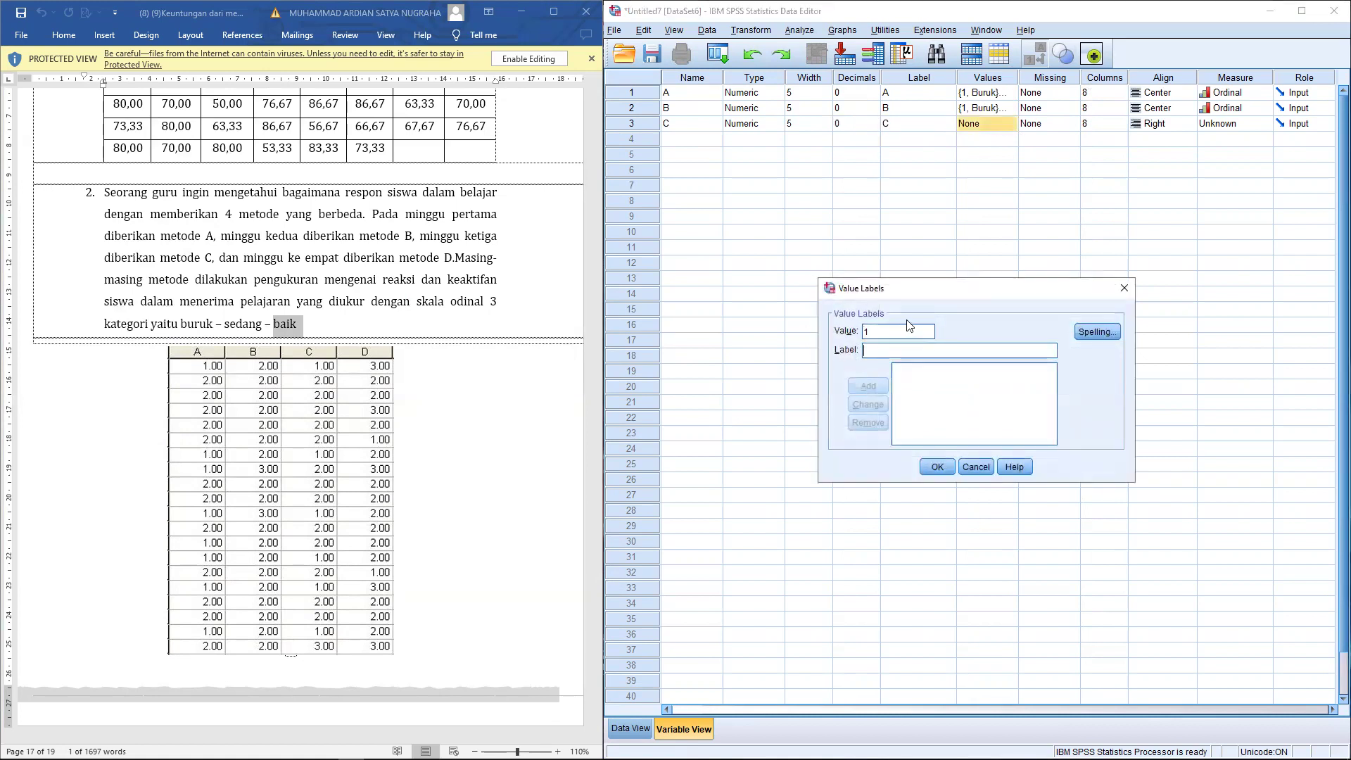
pyautogui.press('Tab')
pyautogui.write('Buruk')
pyautogui.press('Return')
pyautogui.write('Sedang')
pyautogui.press('Return')
pyautogui.doubleClick(864, 332)
pyautogui.write('3Baik')
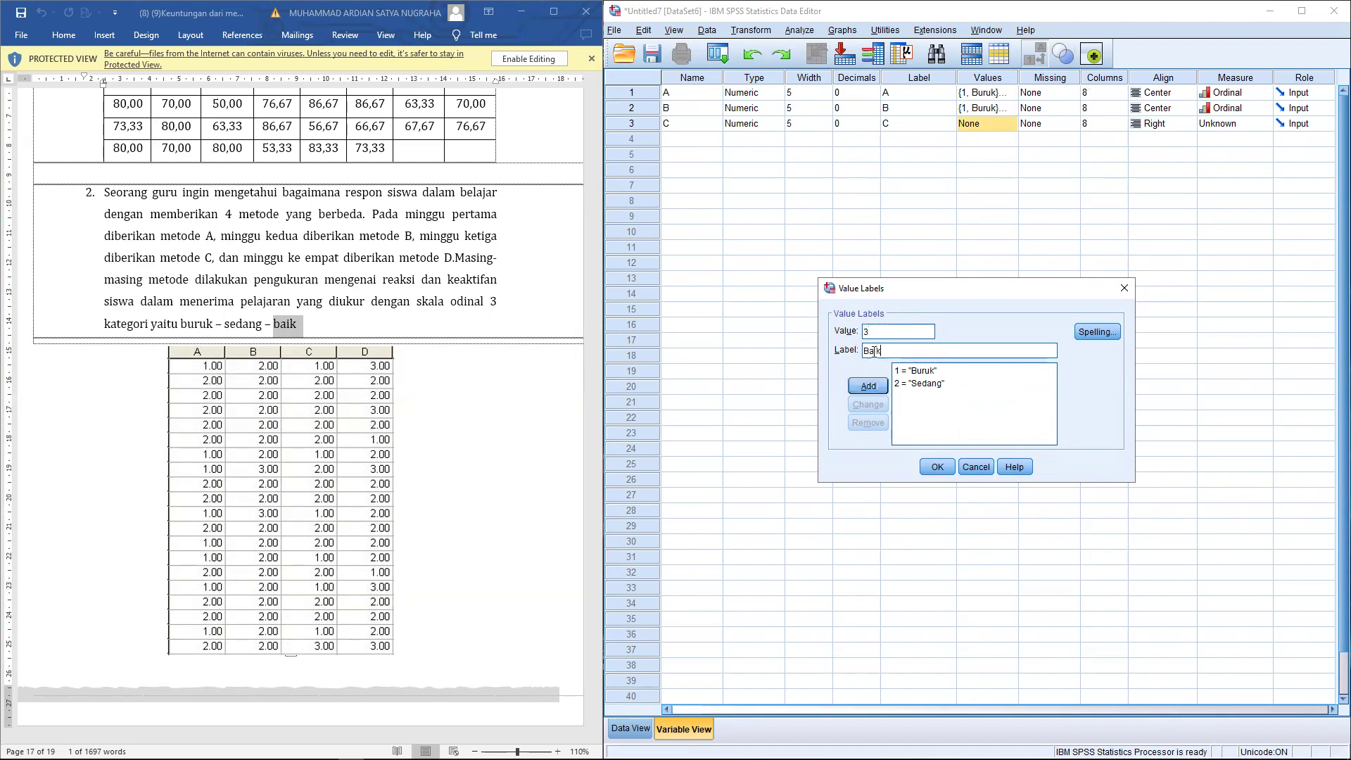
pyautogui.press('Return')
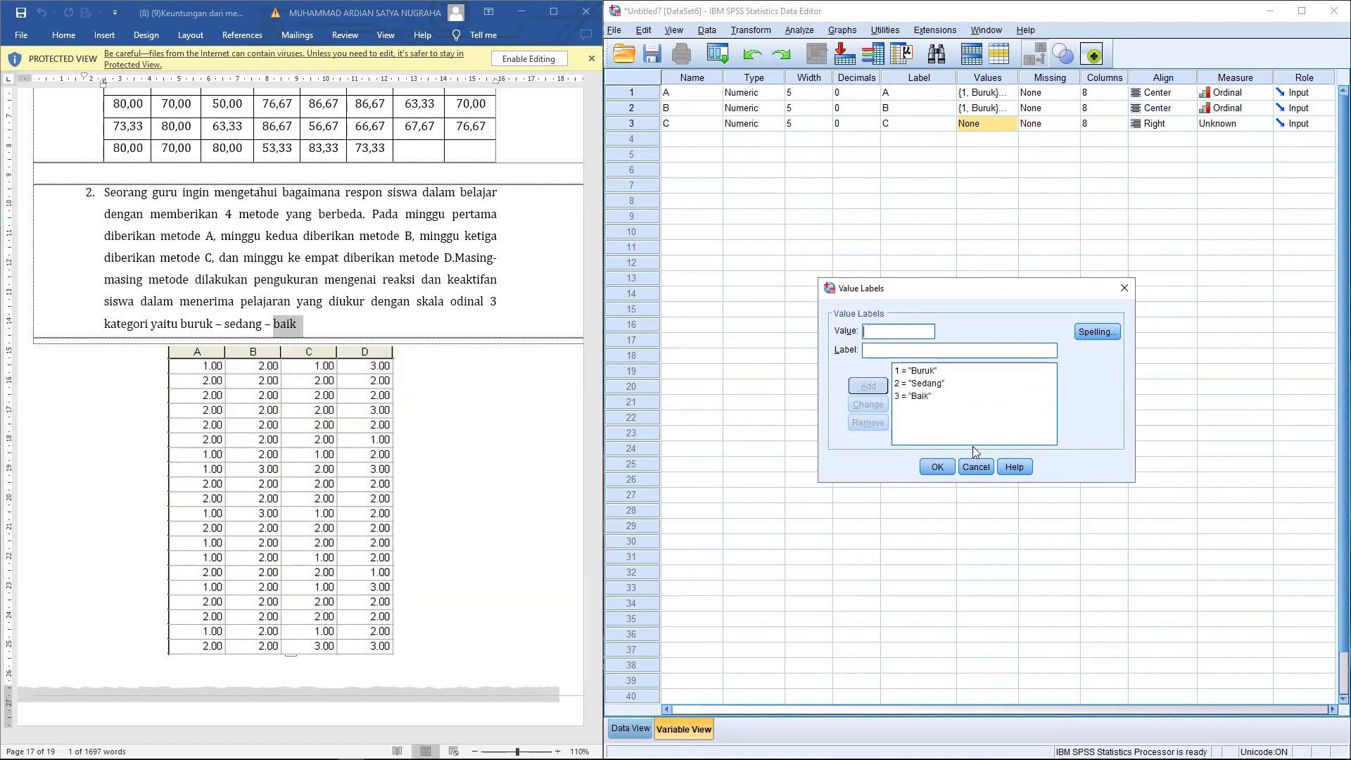
pyautogui.press('Return')
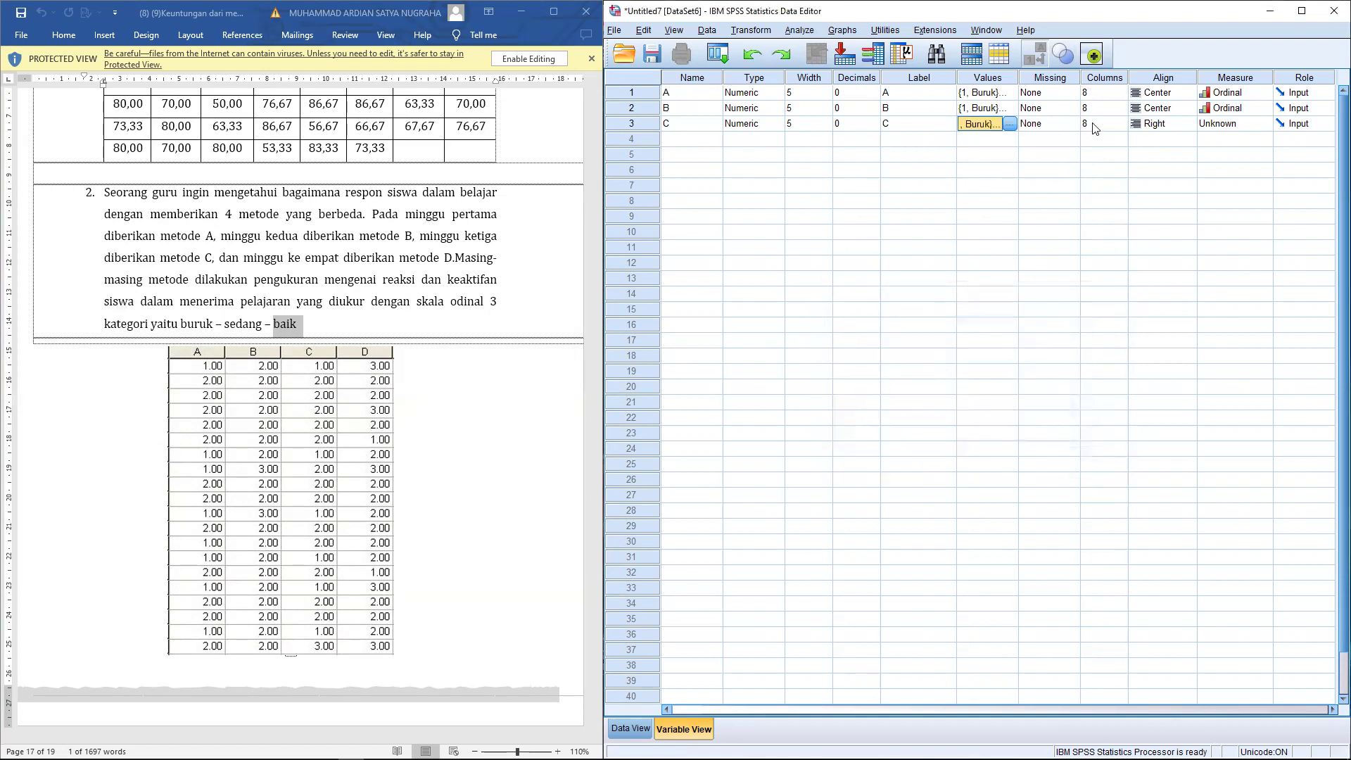
# Set variable C's alignment to Center and its measurement level to Ordinal.
pyautogui.click(1168, 124)
pyautogui.click(1154, 169)
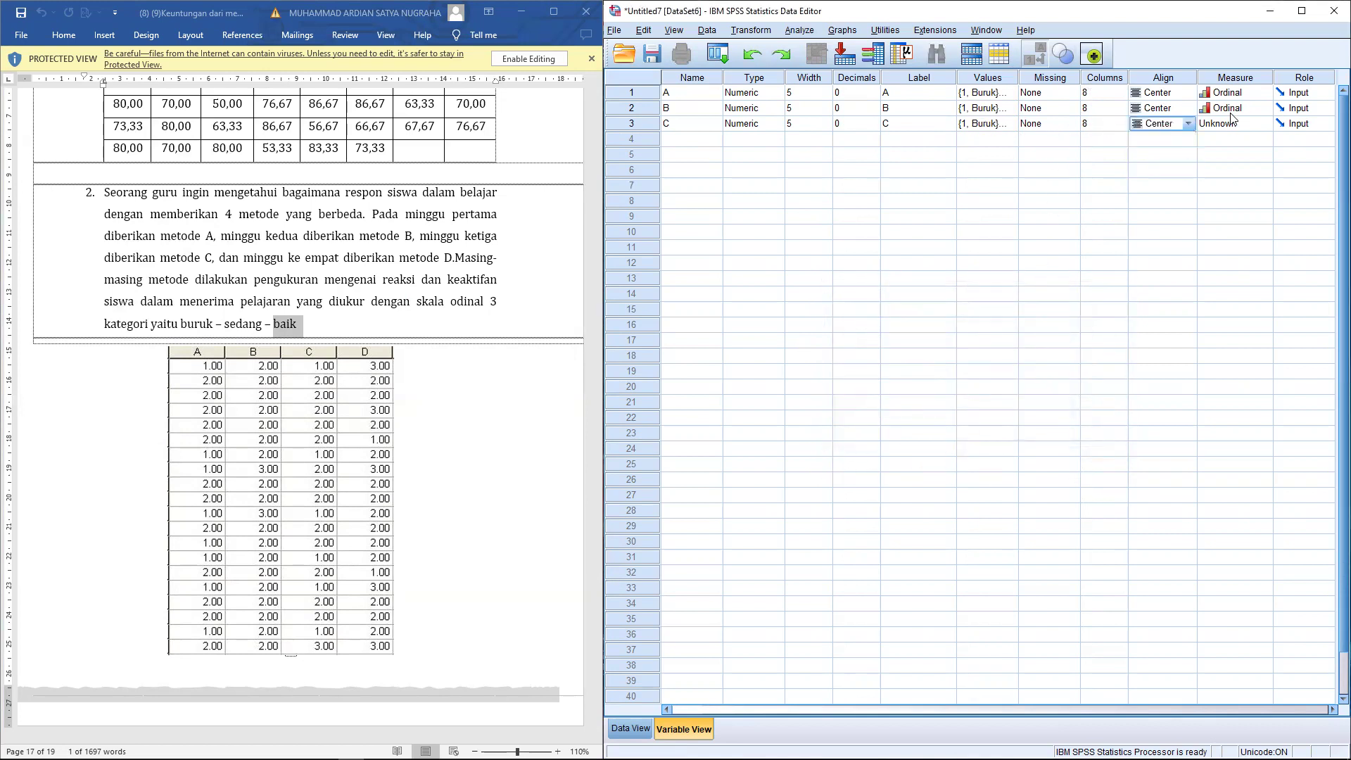
pyautogui.click(1231, 123)
pyautogui.click(1237, 152)
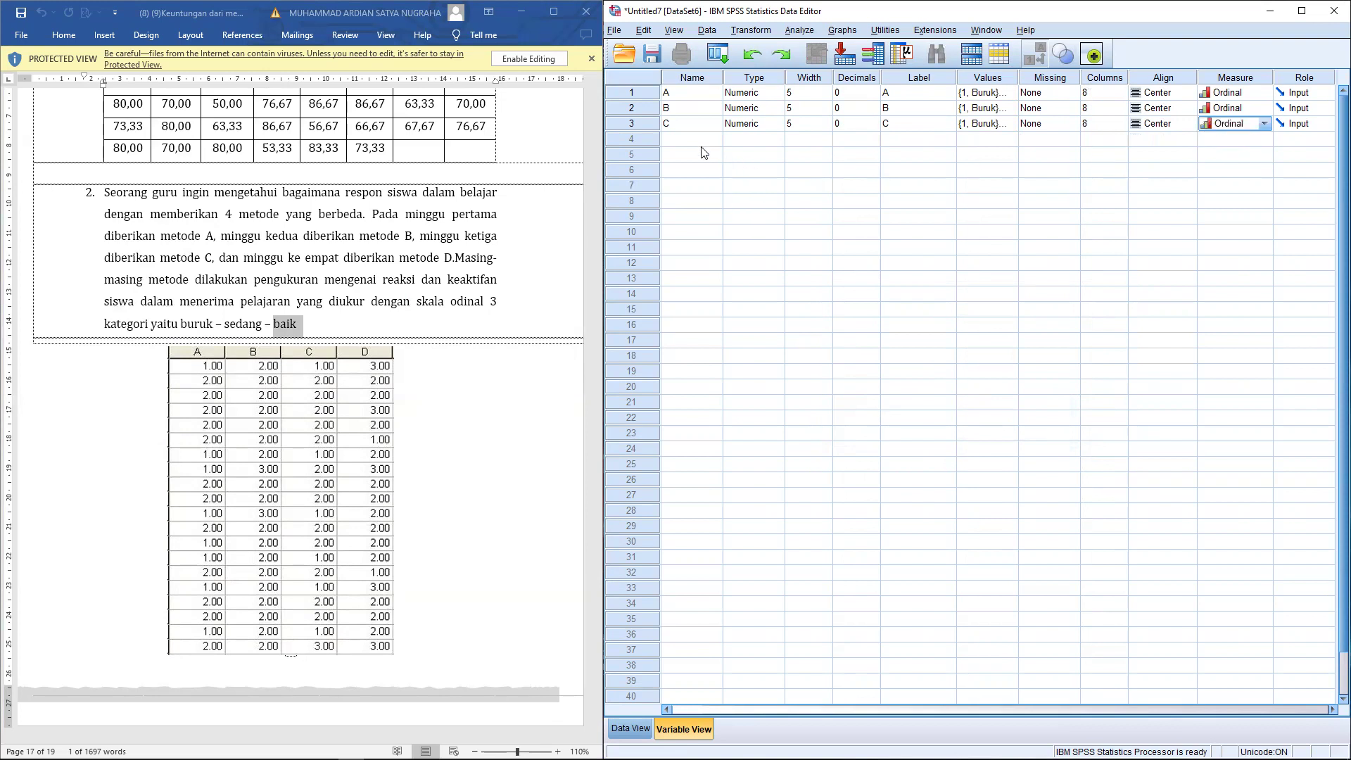
# Define the fourth variable as D with width 5, 0 decimals and the label D.
pyautogui.click(683, 138)
pyautogui.write('D')
pyautogui.click(764, 140)
pyautogui.click(800, 140)
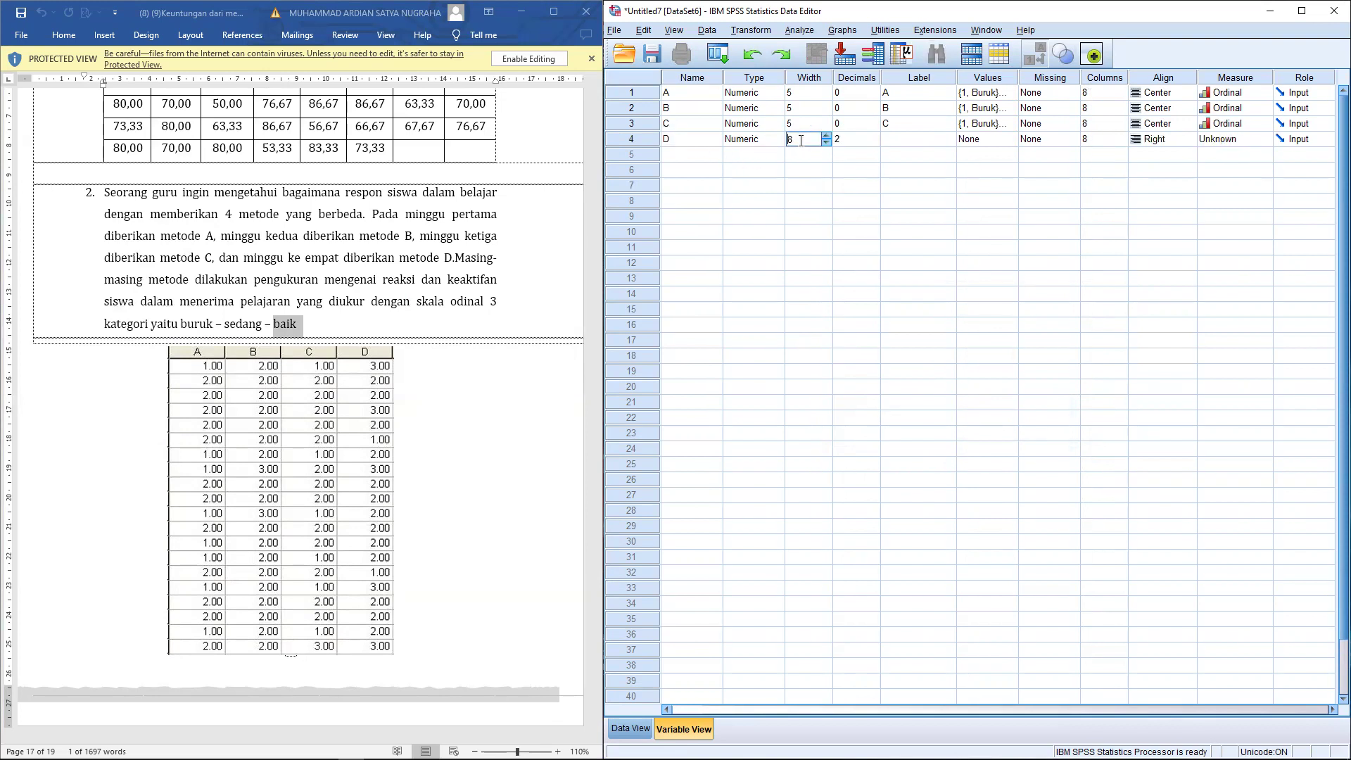
pyautogui.click(826, 142)
pyautogui.click(826, 142)
pyautogui.click(826, 142)
pyautogui.click(875, 140)
pyautogui.write('0')
pyautogui.press('Tab')
pyautogui.write('D')
# Assign value labels to variable D: 1 = Buruk, 2 = Sedang and 3 = Baik.
pyautogui.click(987, 146)
pyautogui.click(1009, 139)
pyautogui.write('1')
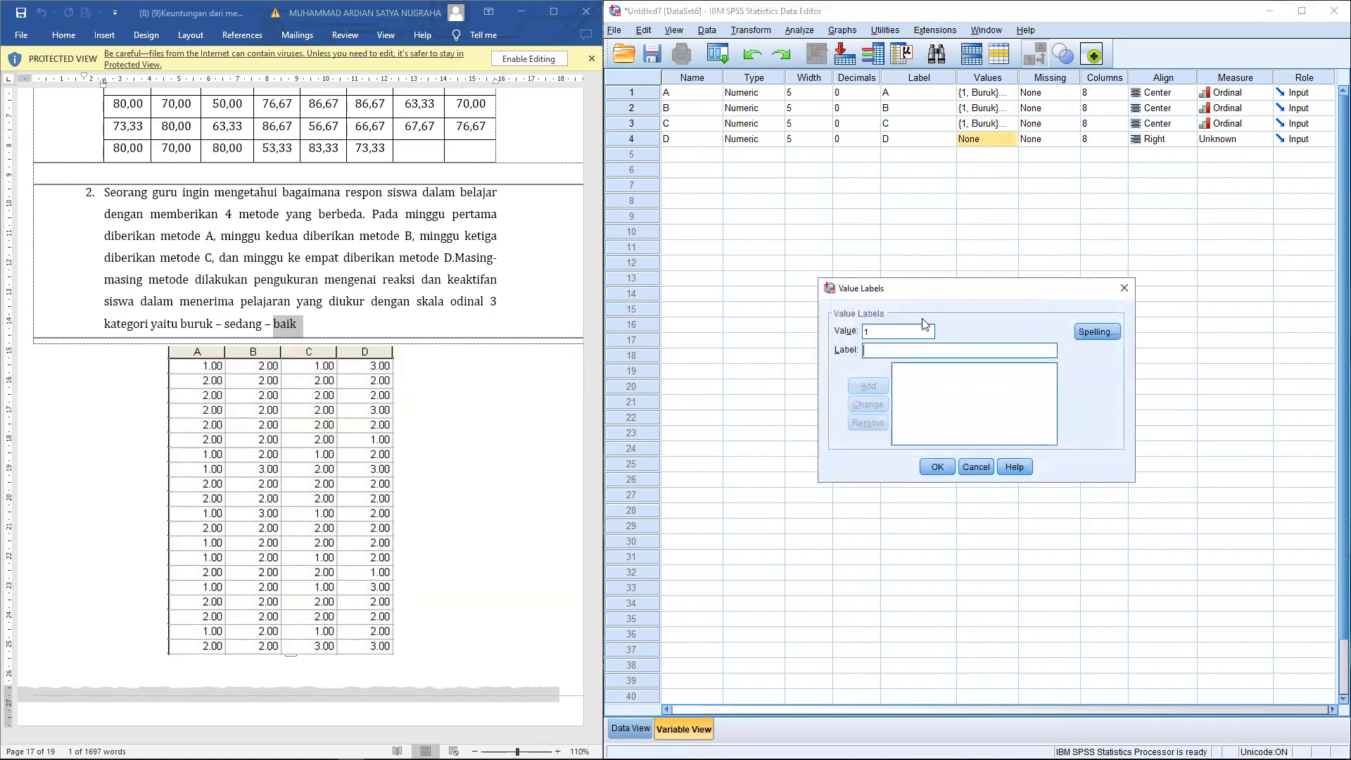
pyautogui.write(' = "Buruk')
pyautogui.press('Return')
pyautogui.write('Sedang')
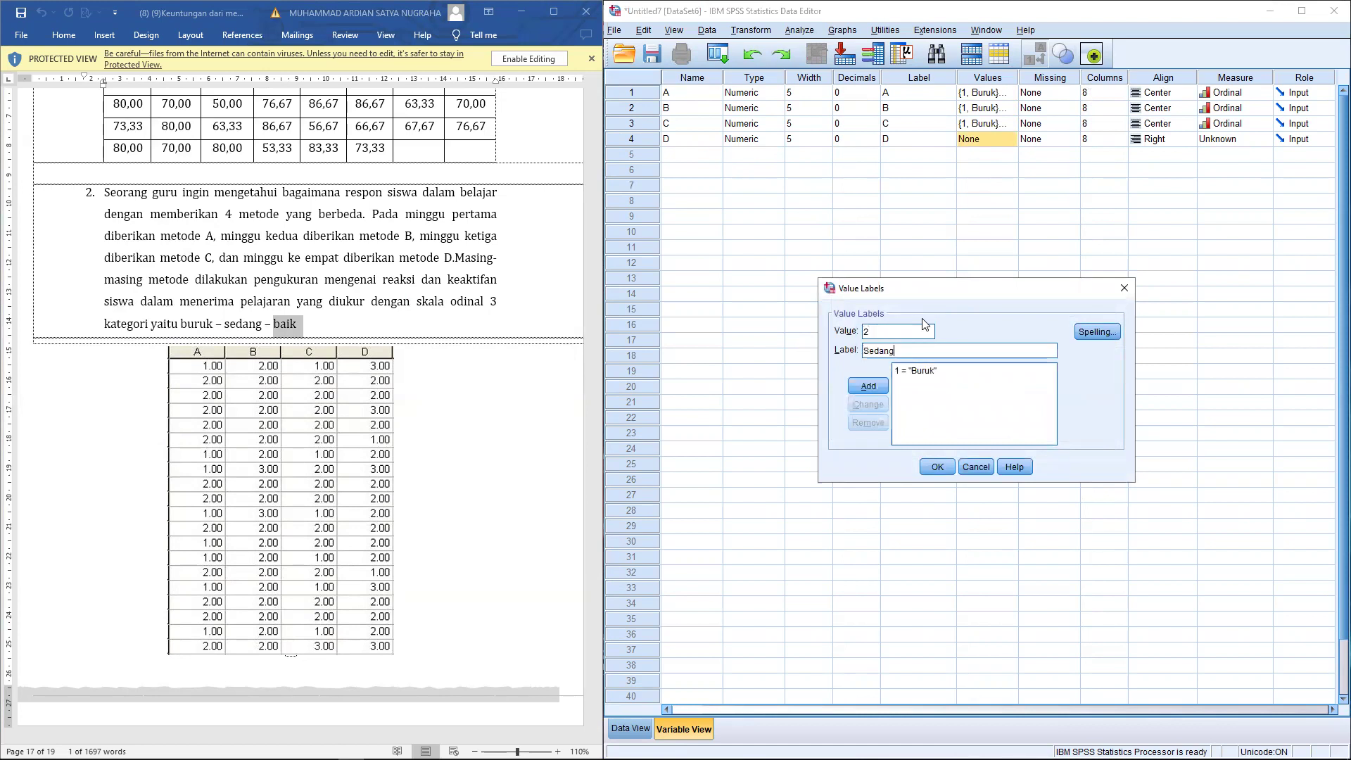
pyautogui.press('Return')
pyautogui.write('Baik')
pyautogui.press('Return')
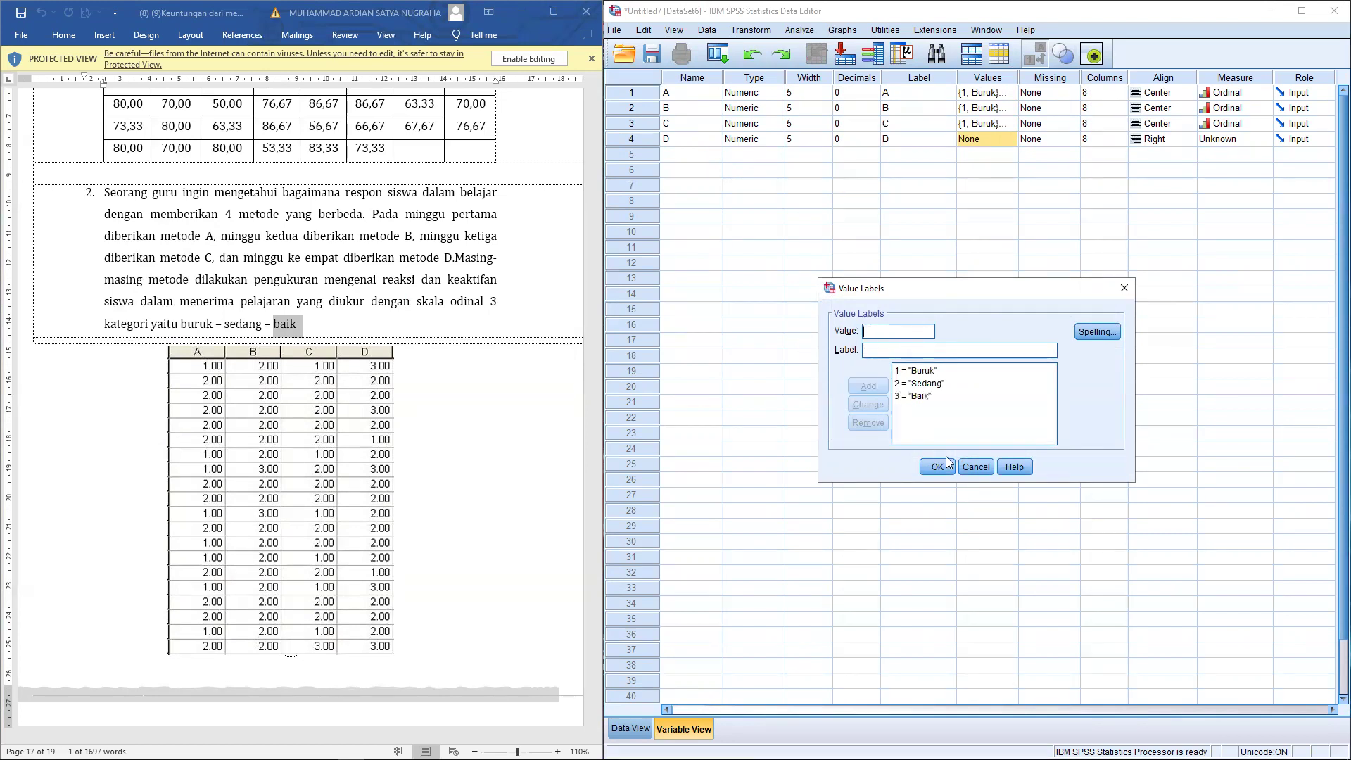
pyautogui.click(937, 466)
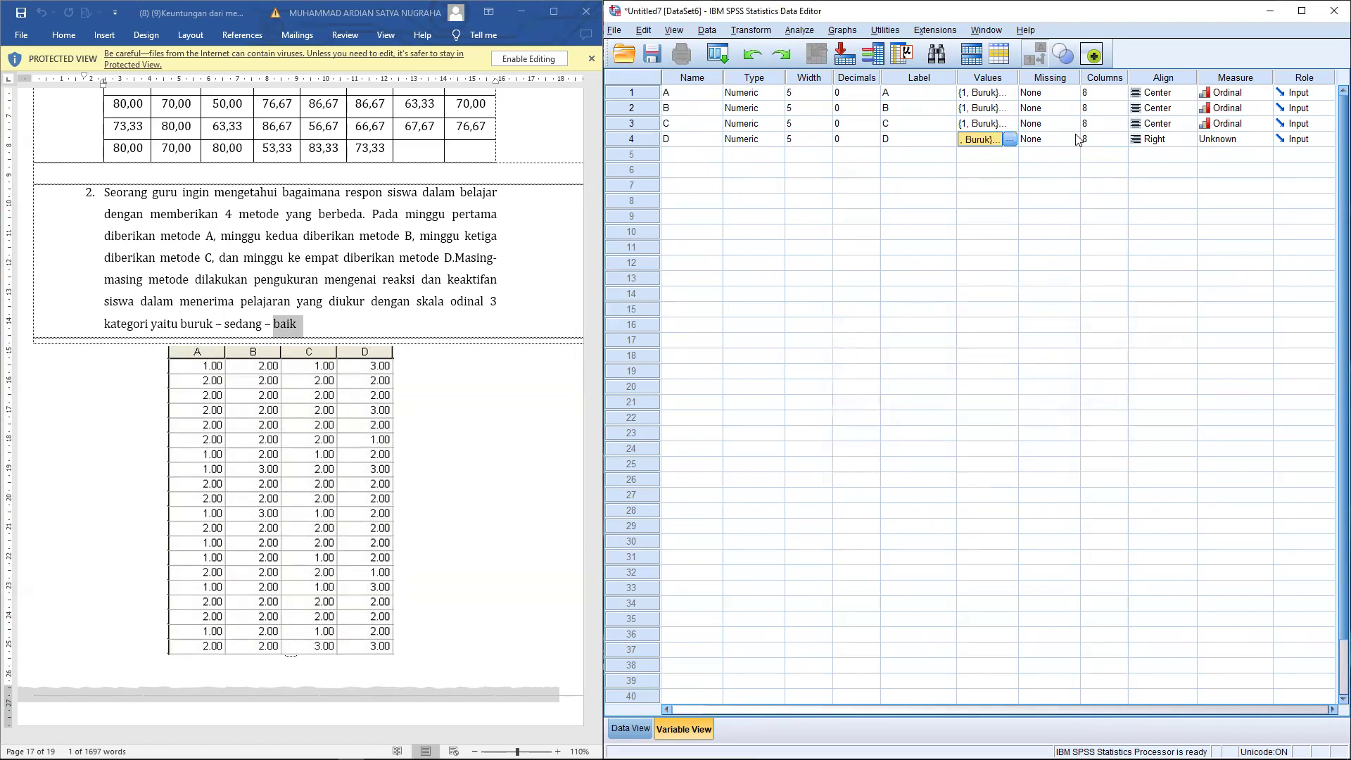
# Set variable D's alignment to Center and its measurement level to Ordinal.
pyautogui.click(1159, 140)
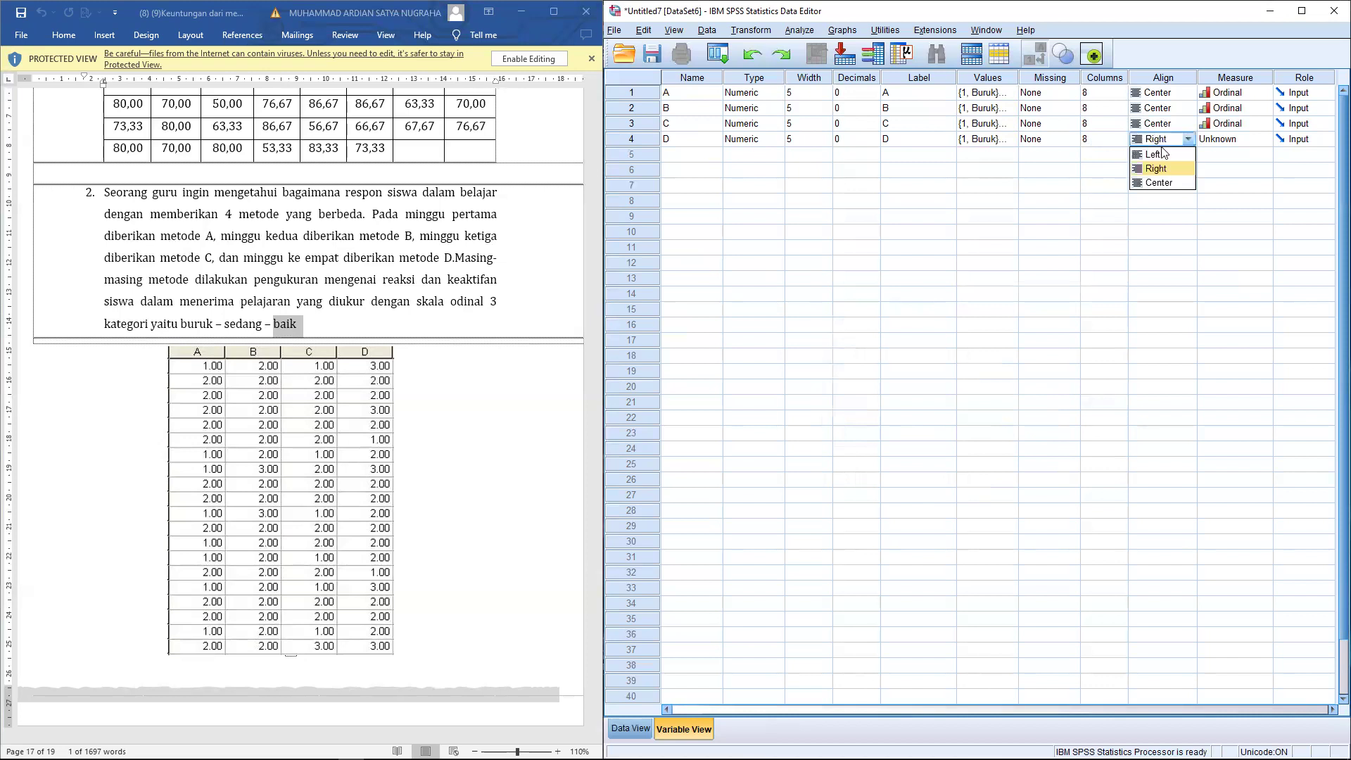
pyautogui.click(1158, 183)
pyautogui.click(1226, 140)
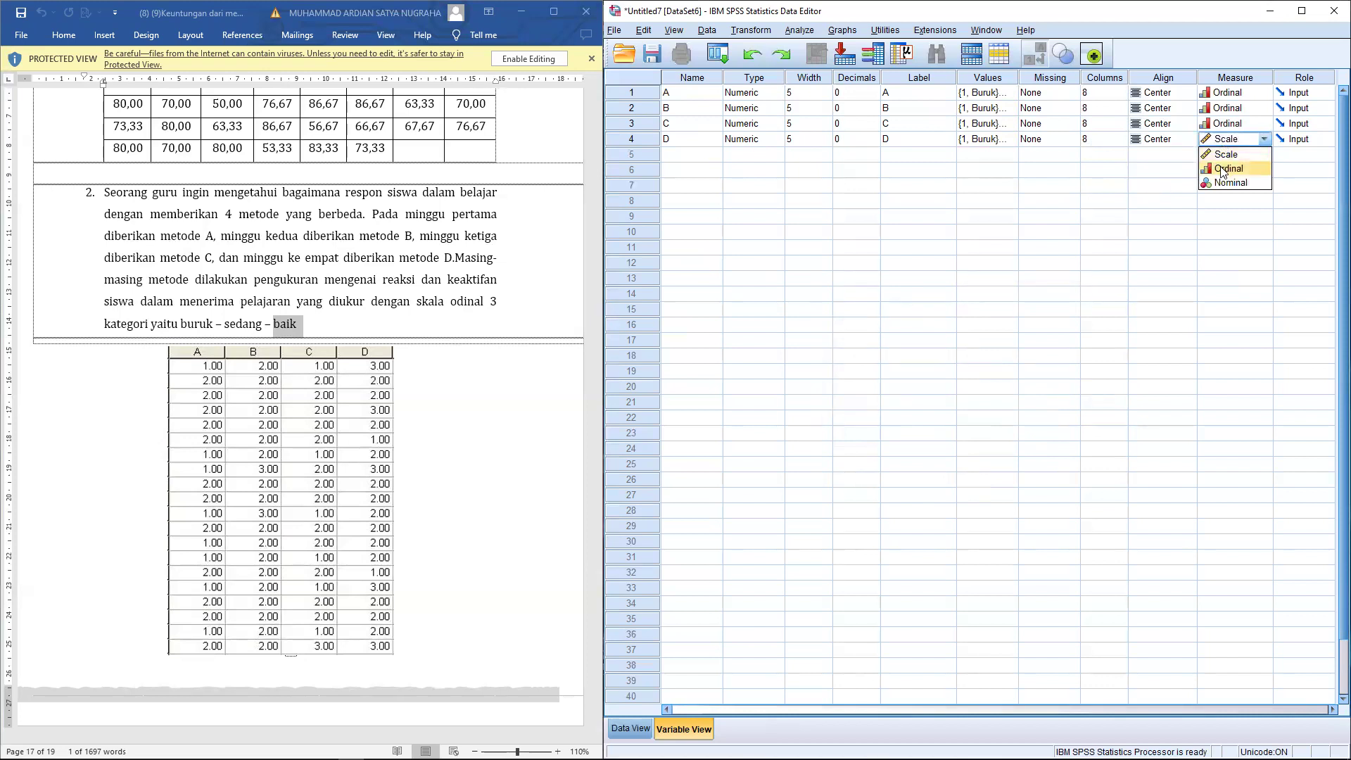
pyautogui.click(1224, 169)
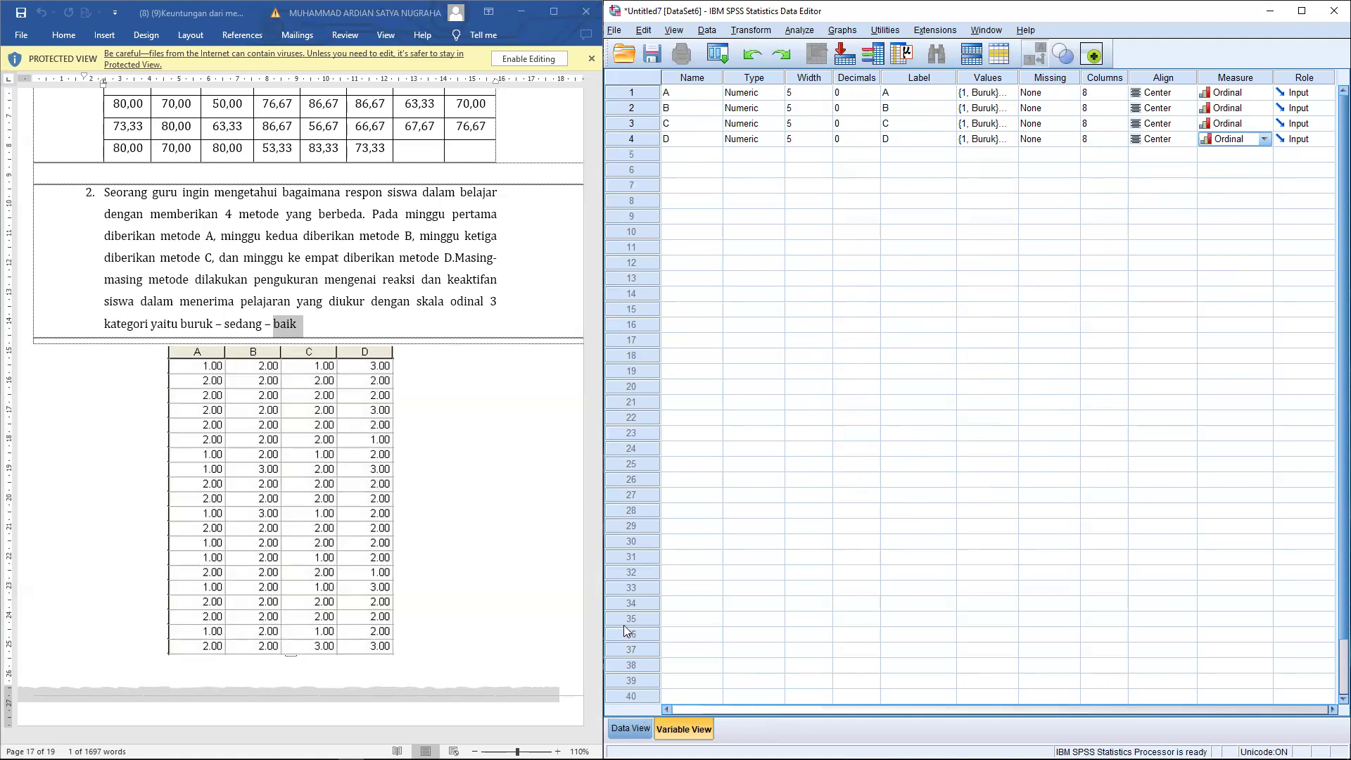
# Enter variable A's data for cases 1 to 10: 1, 2, 2, 2, 2, 2, 1, 1, 2, 2.
pyautogui.click(629, 729)
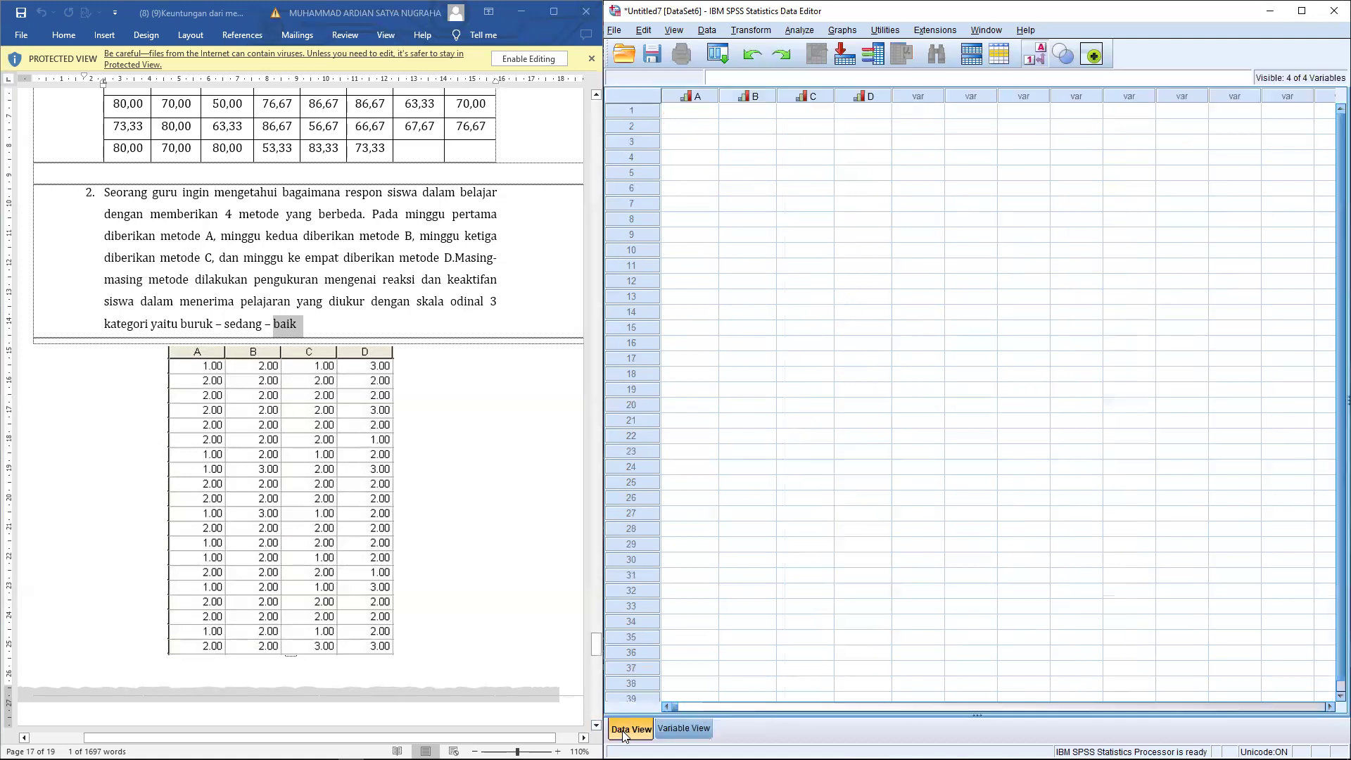
pyautogui.click(707, 111)
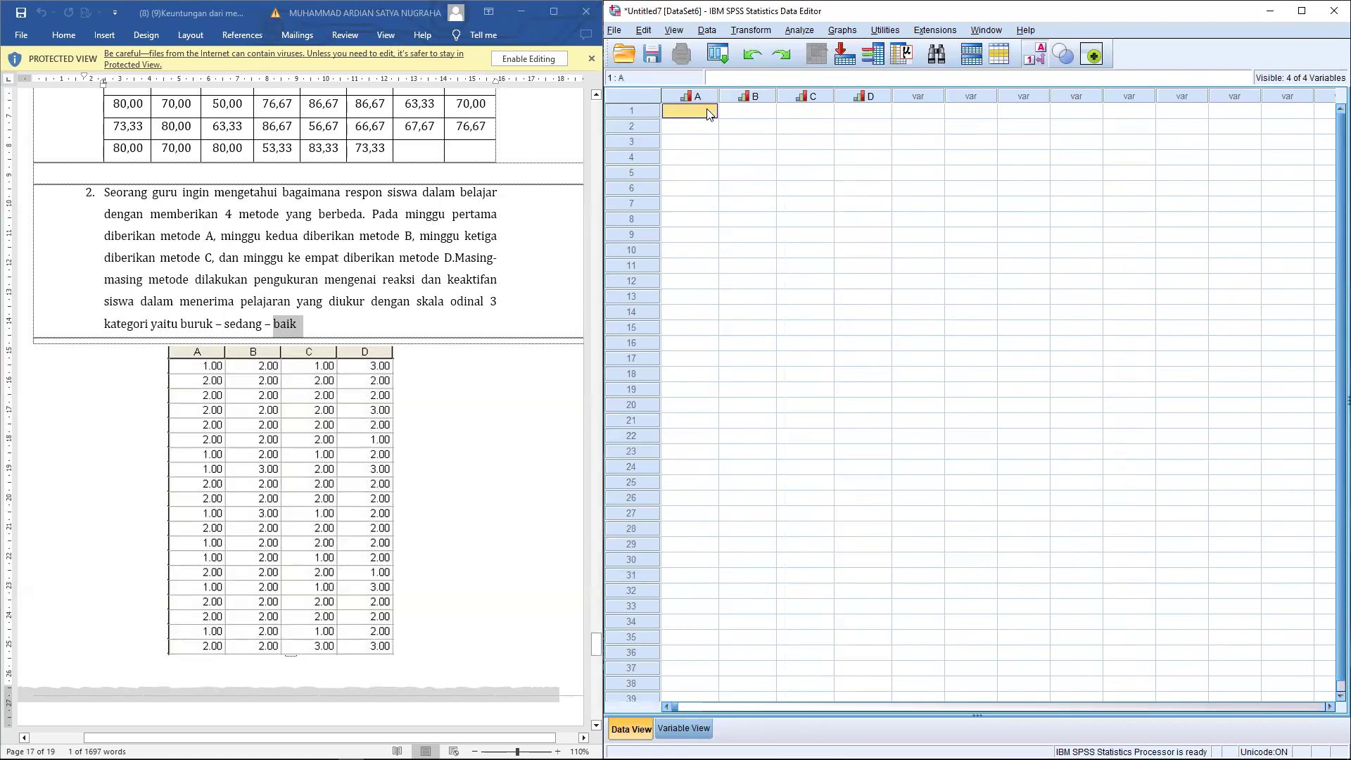
pyautogui.write('1')
pyautogui.press('Return')
pyautogui.write('2')
pyautogui.press('Return')
pyautogui.write('2')
pyautogui.press('Return')
pyautogui.write('2')
pyautogui.press('Return')
pyautogui.write('2')
pyautogui.press('Return')
pyautogui.write('2')
pyautogui.press('Return')
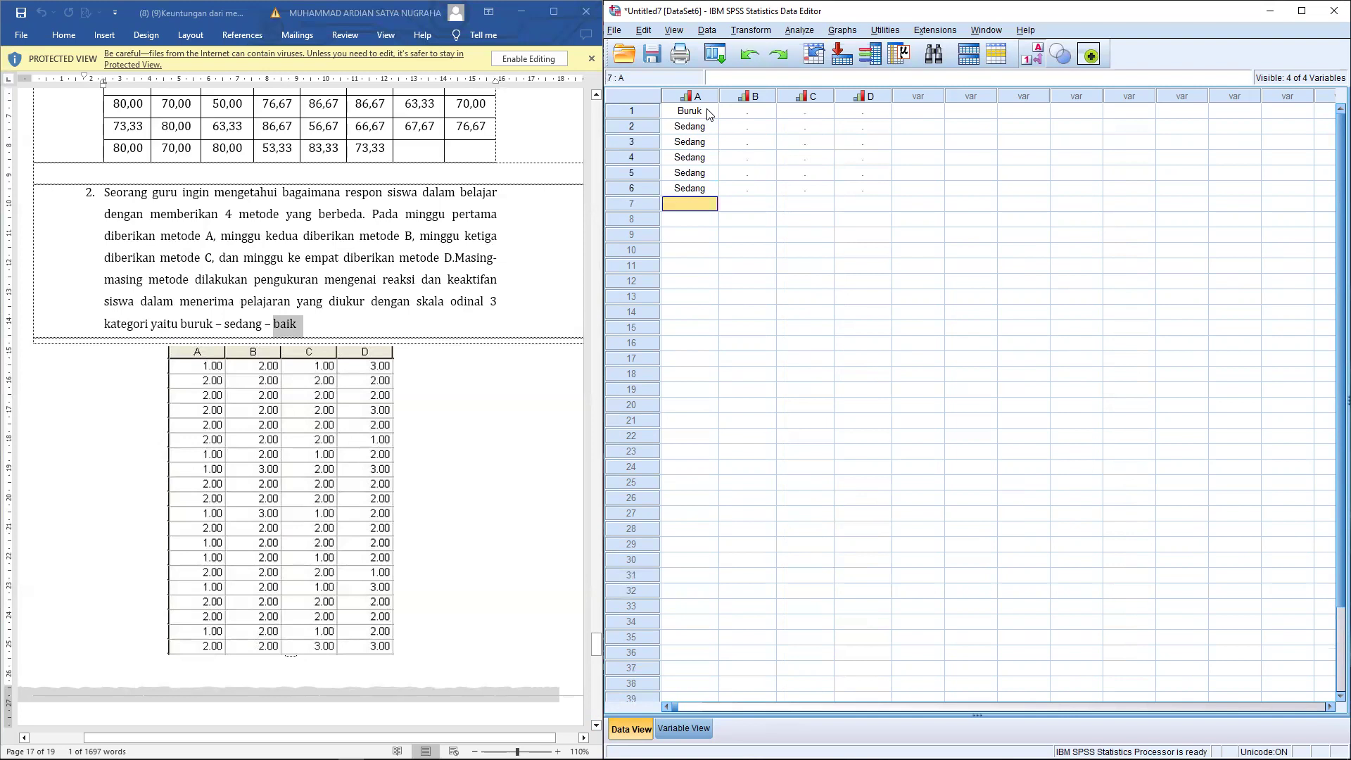
pyautogui.write('1')
pyautogui.press('Return')
pyautogui.write('1')
pyautogui.press('Return')
pyautogui.write('2')
pyautogui.press('Return')
pyautogui.write('2')
pyautogui.press('Return')
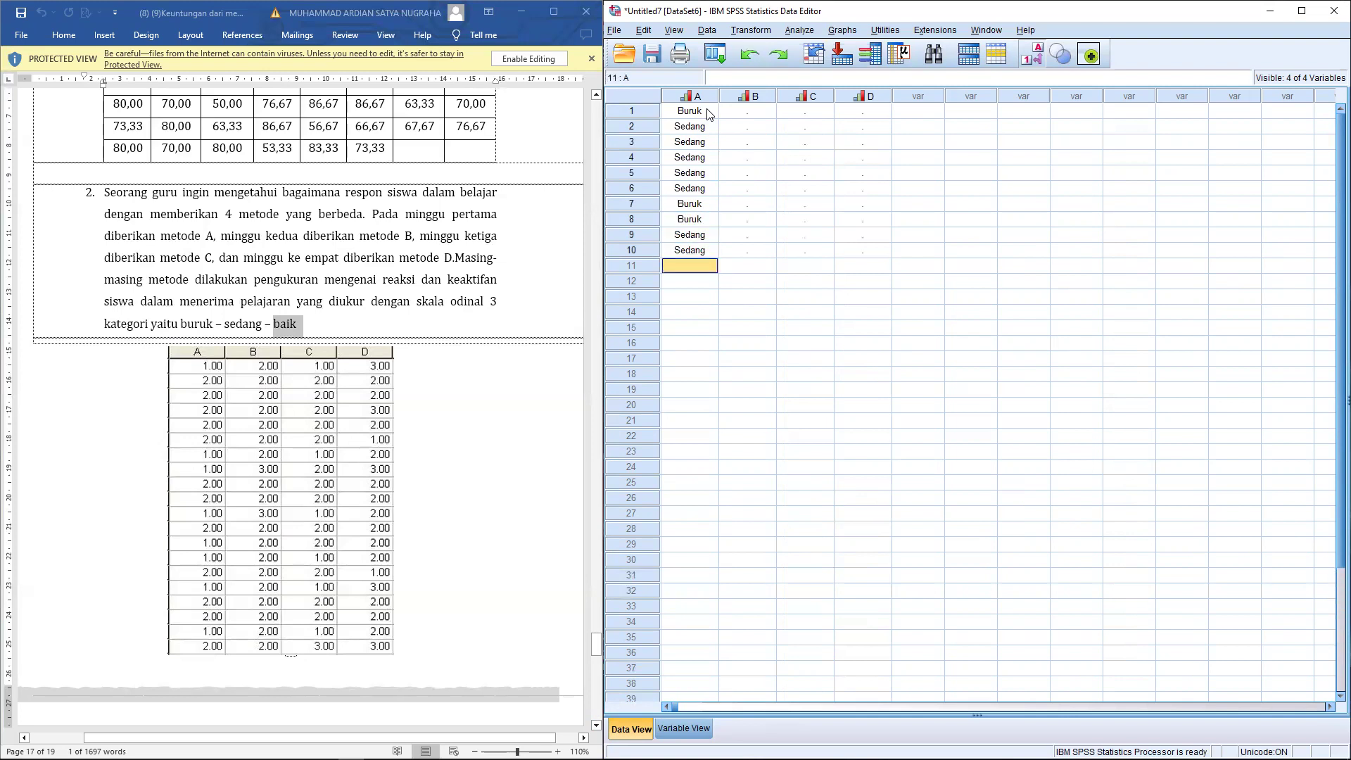
# Enter variable A's data for cases 11 to 20: 1, 2, 1, 1, 2, 1, 2, 2, 1, 2.
pyautogui.write('1')
pyautogui.press('Return')
pyautogui.write('2')
pyautogui.press('Return')
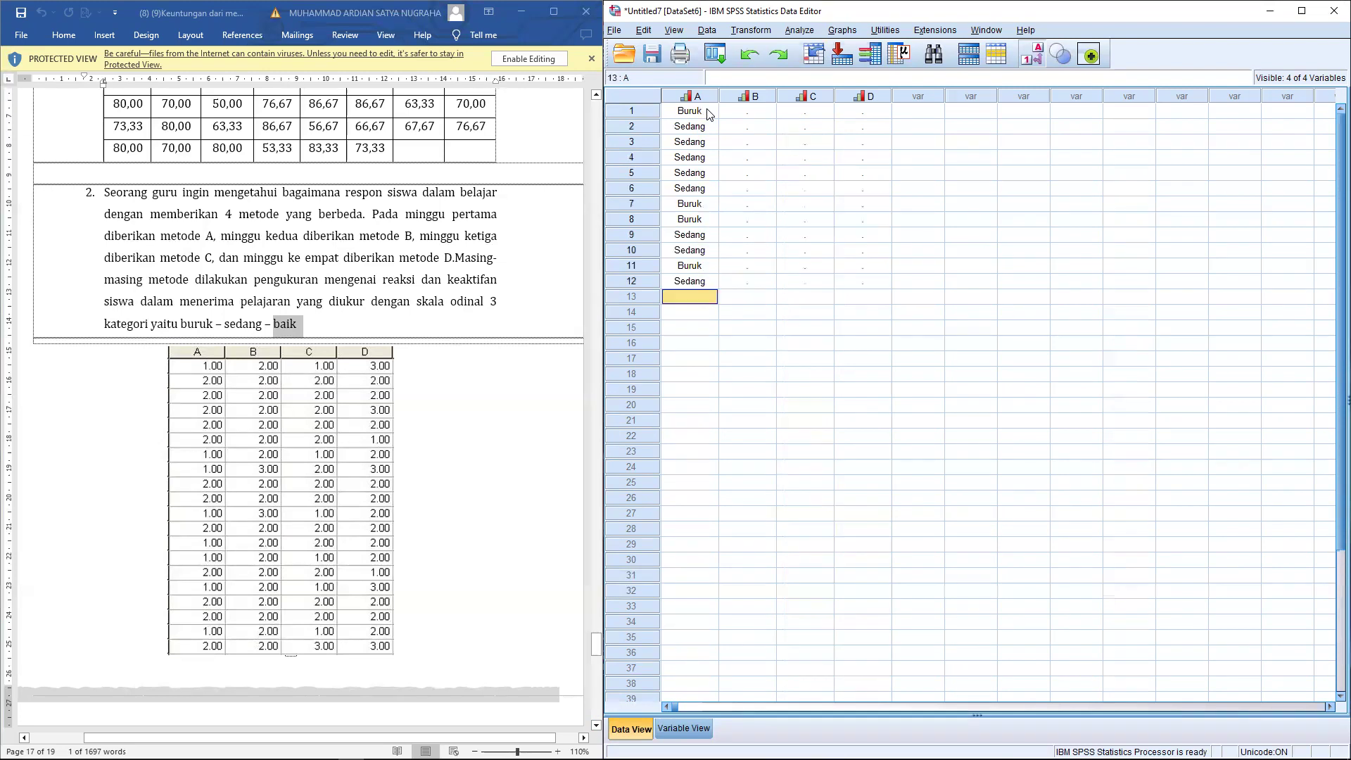
pyautogui.write('1')
pyautogui.press('Return')
pyautogui.write('1')
pyautogui.press('Return')
pyautogui.write('2')
pyautogui.press('Return')
pyautogui.write('1')
pyautogui.press('Return')
pyautogui.write('2')
pyautogui.press('Return')
pyautogui.write('2')
pyautogui.press('Return')
pyautogui.write('1')
pyautogui.press('Return')
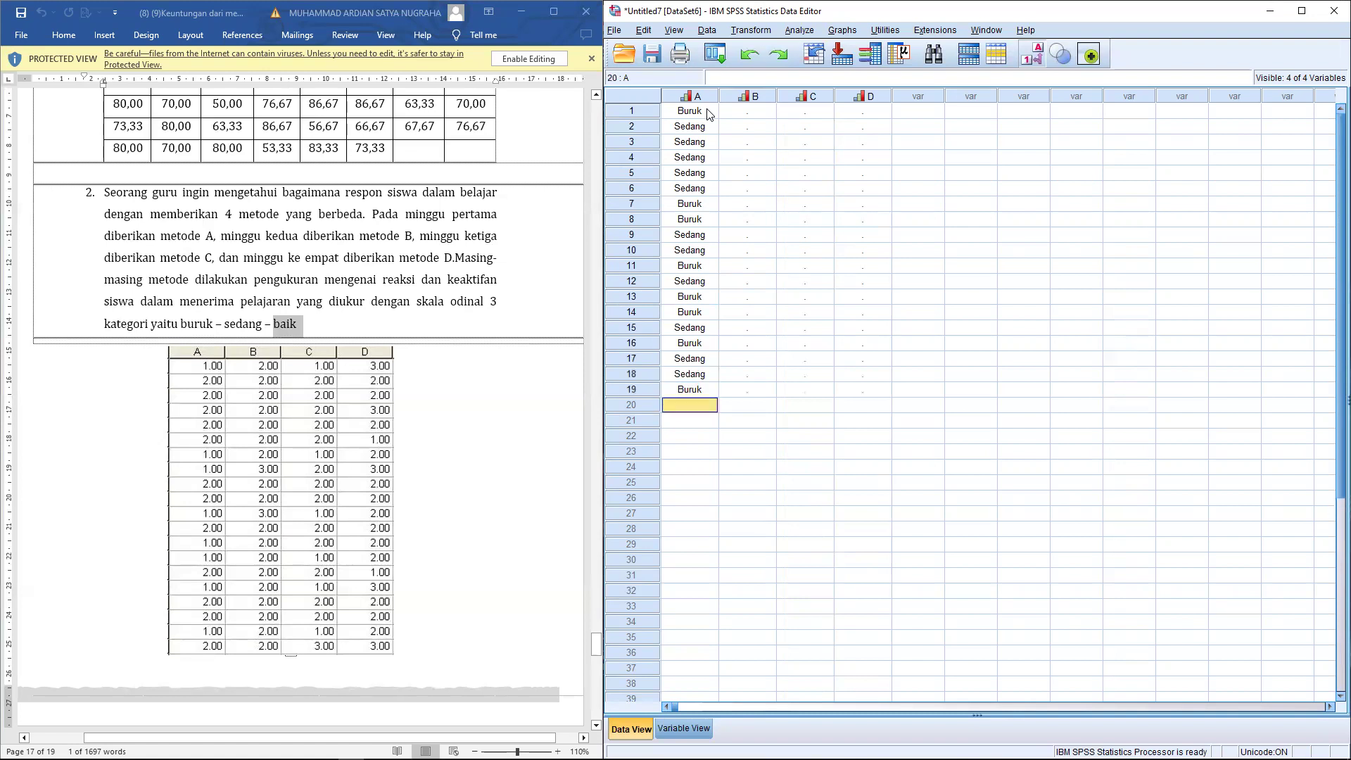
pyautogui.write('2')
pyautogui.press('Return')
# Enter variable B's data for cases 1 to 10: 2, 2, 2, 2, 2, 2, 2, 3, 2, 2.
pyautogui.scroll(-5, 282, 362)
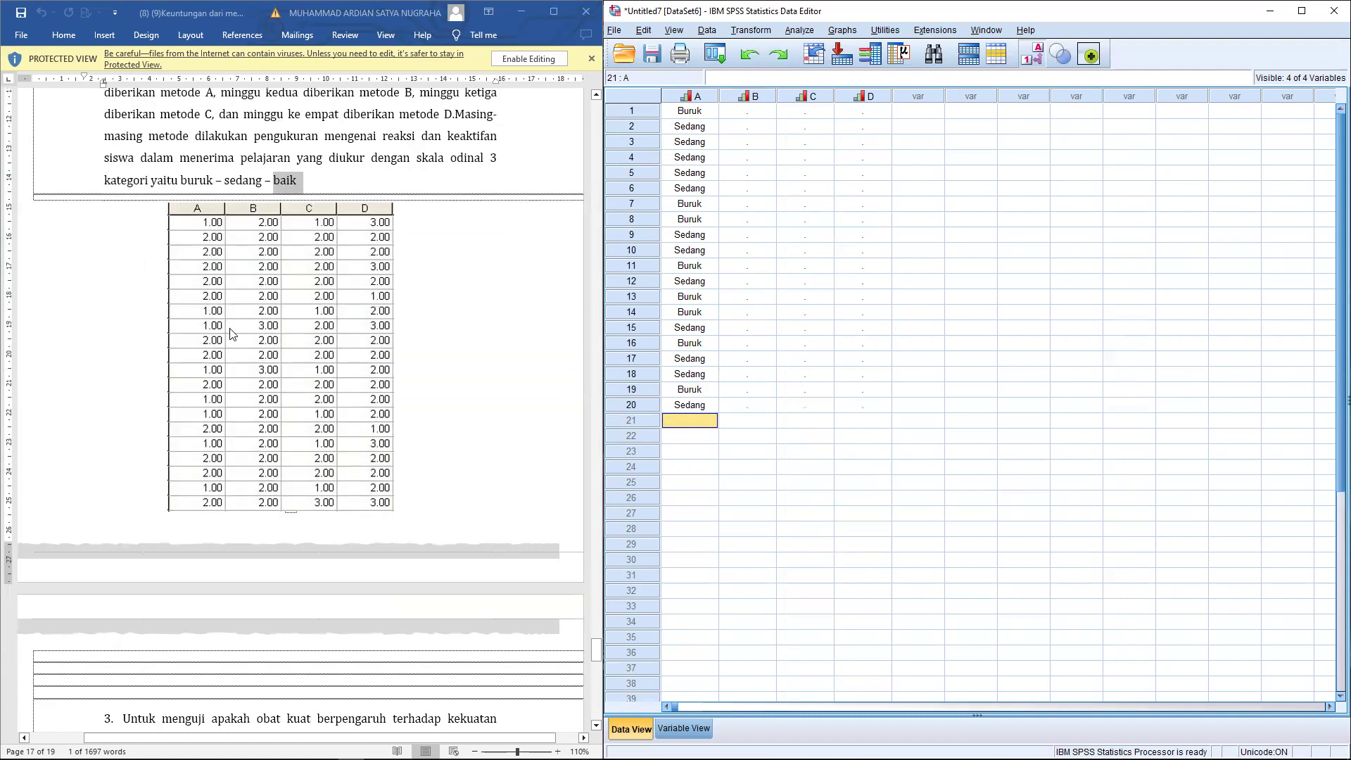
pyautogui.scroll(2, 281, 362)
pyautogui.click(743, 113)
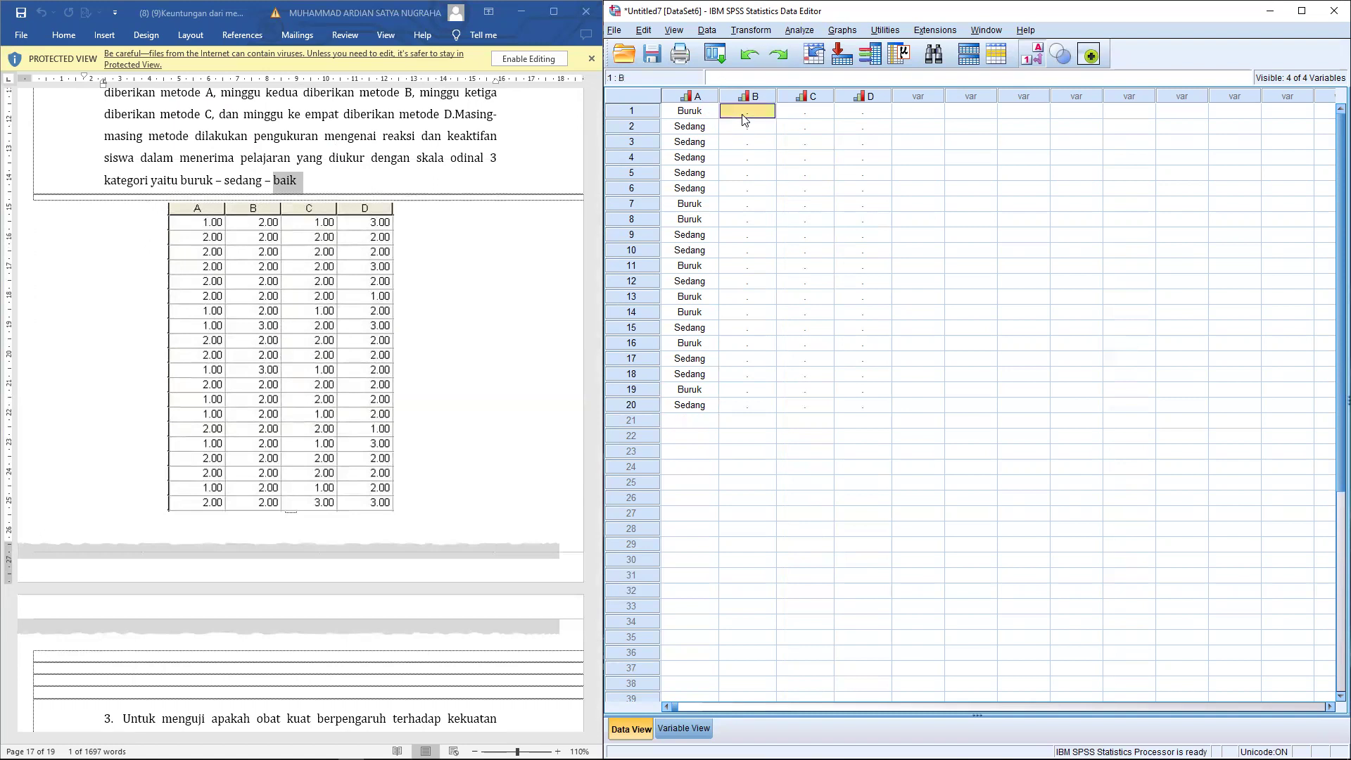
pyautogui.write('2')
pyautogui.press('Return')
pyautogui.press('2')
pyautogui.press('Return')
pyautogui.press('2')
pyautogui.press('Return')
pyautogui.press('2')
pyautogui.press('Return')
pyautogui.press('2')
pyautogui.press('Return')
pyautogui.write('2')
pyautogui.press('Return')
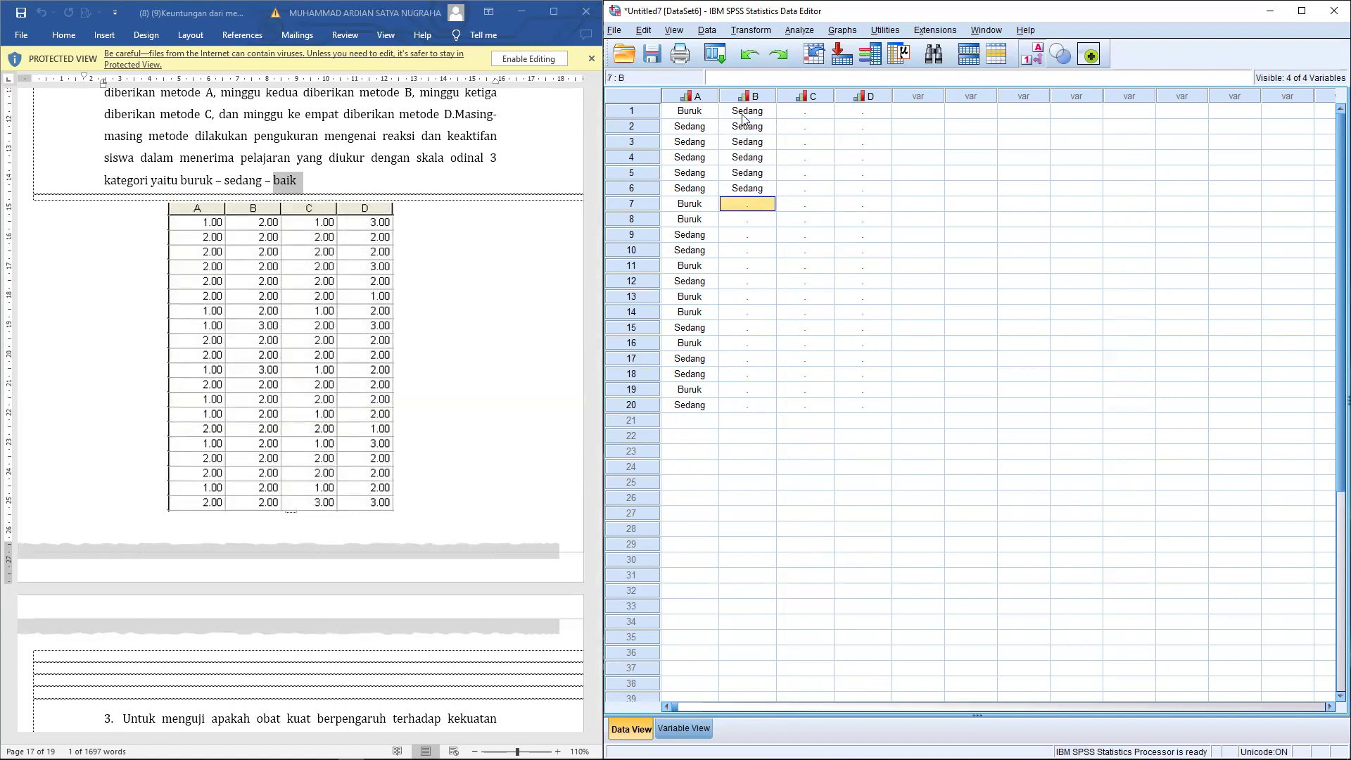
pyautogui.write('2')
pyautogui.press('Return')
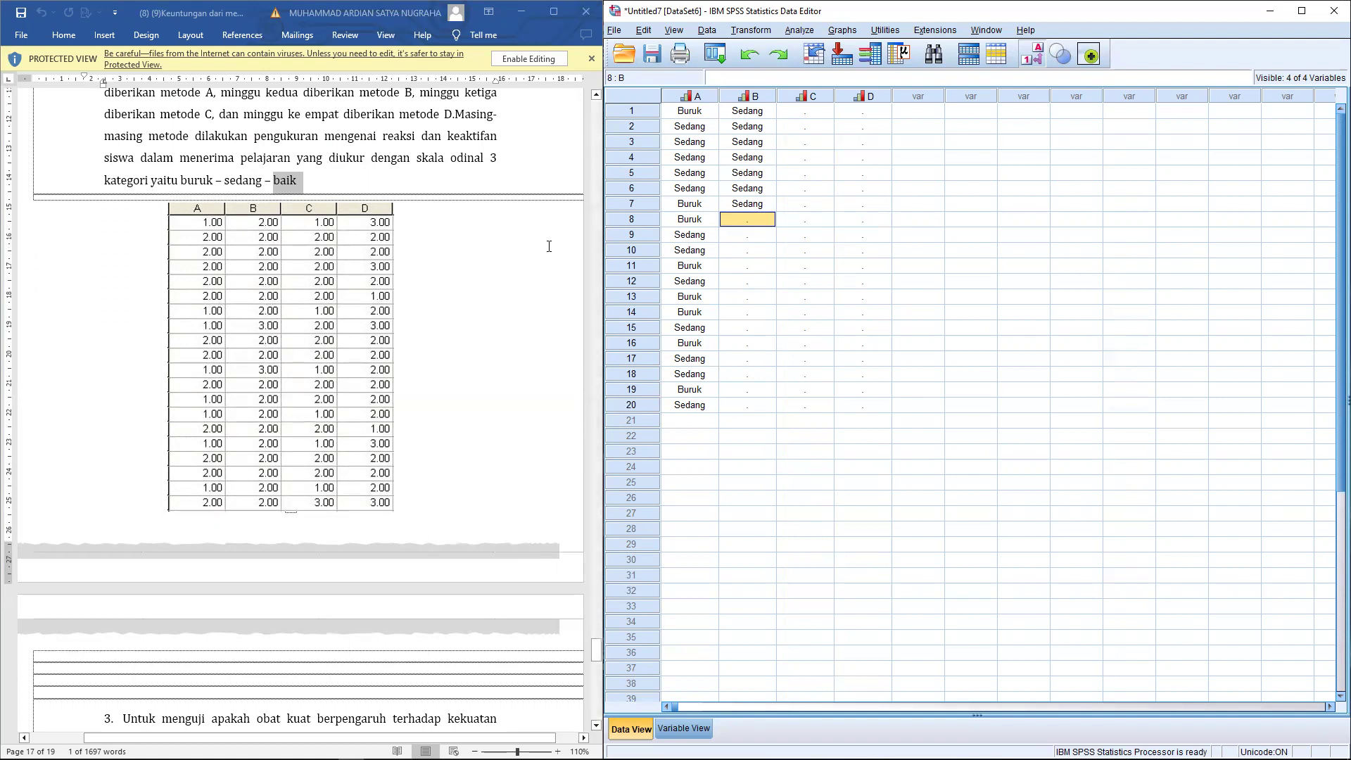
pyautogui.write('3')
pyautogui.press('Return')
pyautogui.write('2')
pyautogui.press('Return')
pyautogui.write('2')
pyautogui.press('Return')
# Enter variable B's data for cases 11 to 20: 3, 2, 2, 2, 2, 2, 2, 2, 2, 2.
pyautogui.write('3')
pyautogui.press('Return')
pyautogui.write('2')
pyautogui.press('Return')
pyautogui.write('2')
pyautogui.press('Return')
pyautogui.write('2')
pyautogui.press('Return')
pyautogui.press('2')
pyautogui.press('Return')
pyautogui.write('2')
pyautogui.press('Return')
pyautogui.write('2')
pyautogui.press('Return')
pyautogui.write('2')
pyautogui.press('Return')
pyautogui.write('2')
pyautogui.press('Return')
pyautogui.press('2')
pyautogui.press('Return')
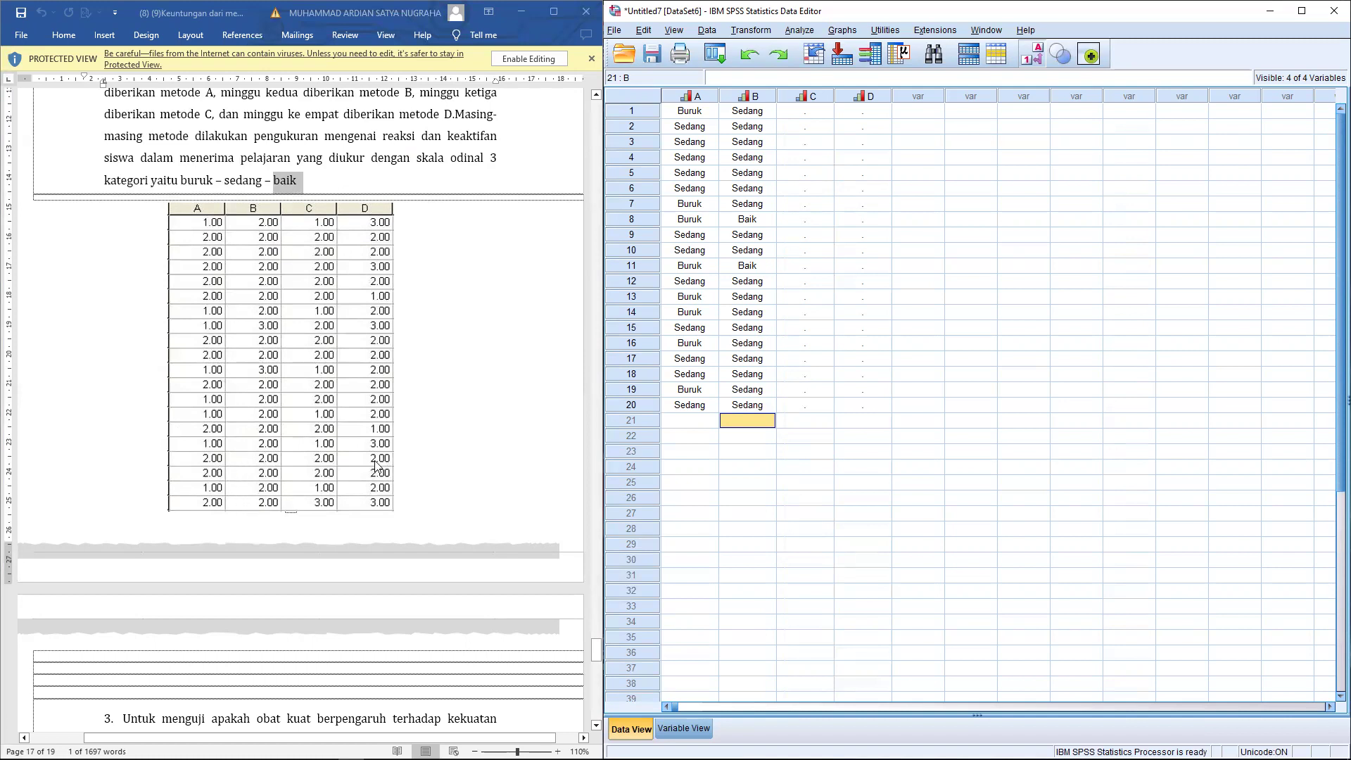
# Enter variable C's data for cases 1 to 10: 1, 2, 2, 2, 2, 2, 1, 2, 2, 2.
pyautogui.click(809, 112)
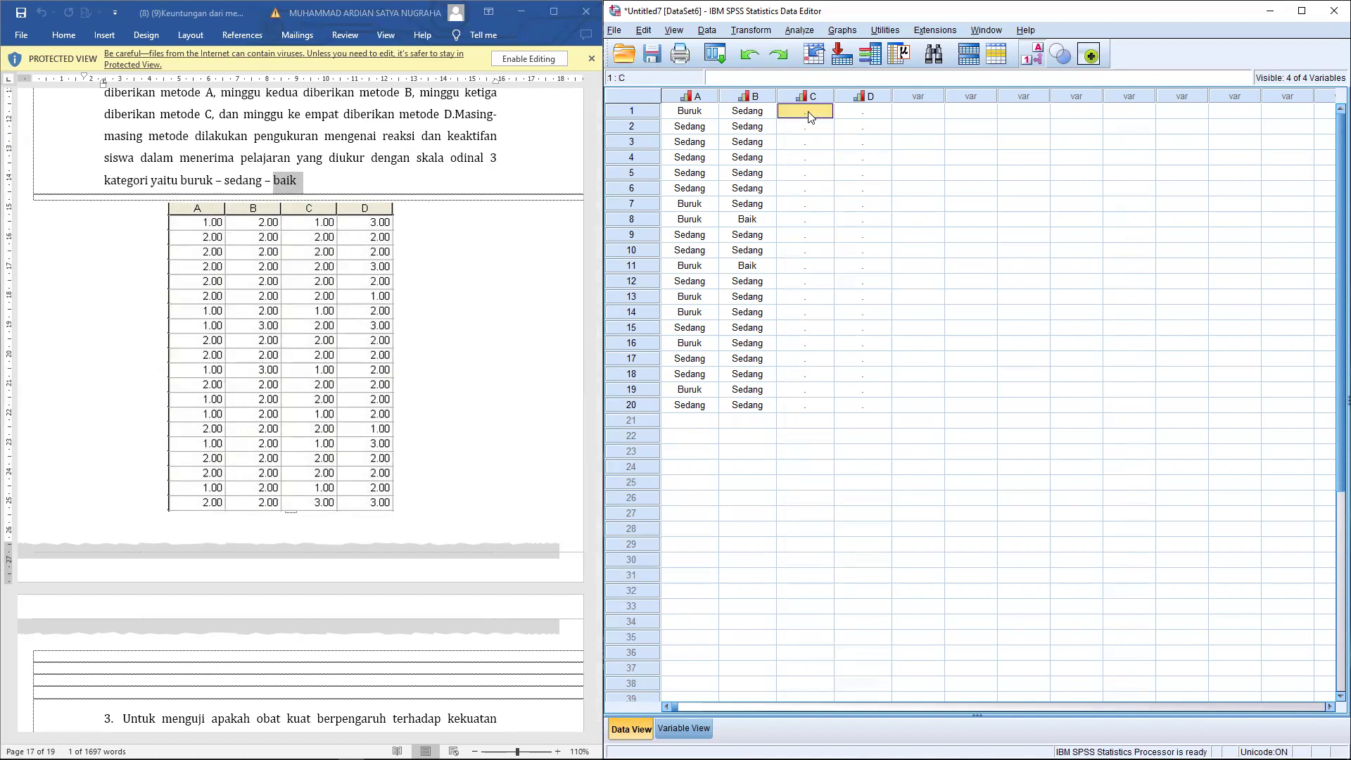
pyautogui.write('1')
pyautogui.press('Return')
pyautogui.write('2')
pyautogui.press('Return')
pyautogui.write('2')
pyautogui.press('Return')
pyautogui.write('2')
pyautogui.press('Return')
pyautogui.write('2')
pyautogui.press('Return')
pyautogui.write('2')
pyautogui.press('Return')
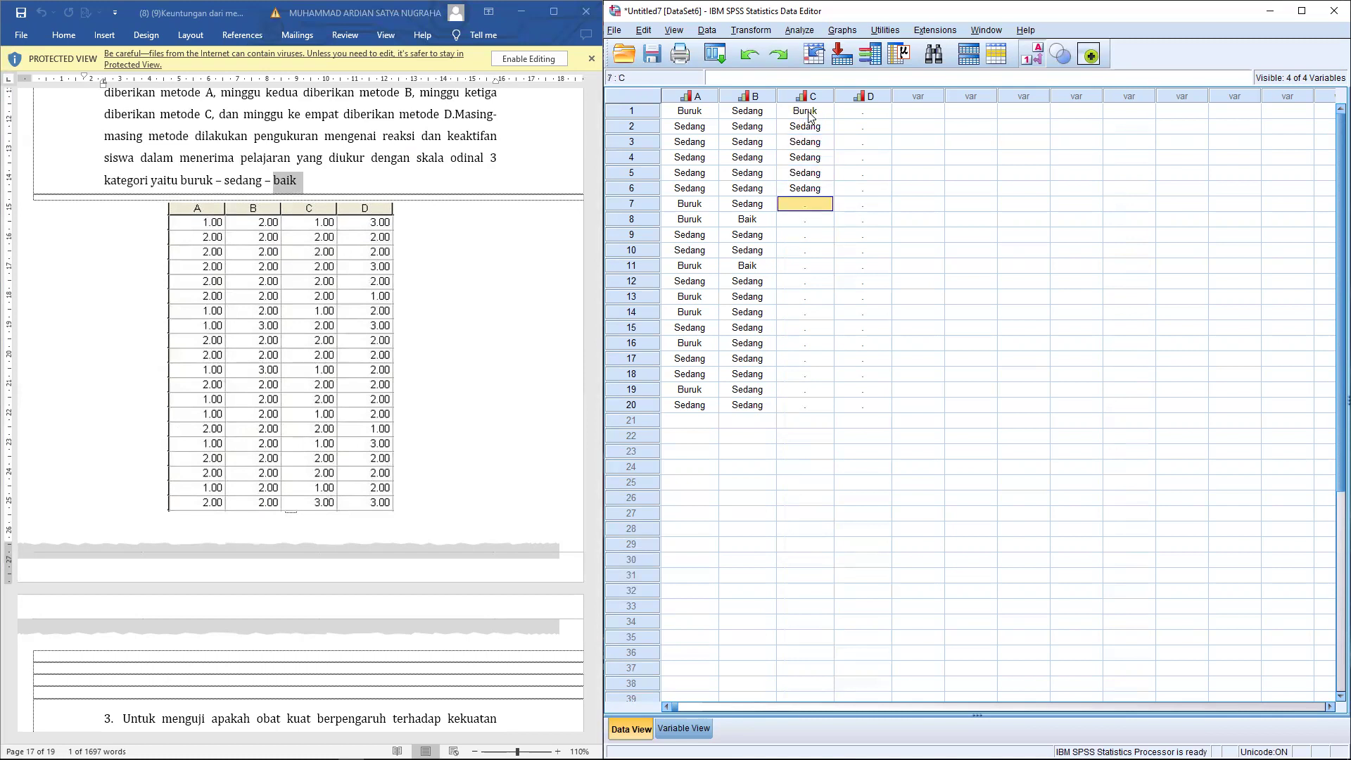
pyautogui.write('1')
pyautogui.press('Return')
pyautogui.write('2')
pyautogui.press('Return')
pyautogui.write('2')
pyautogui.press('Return')
pyautogui.write('2')
pyautogui.press('Return')
# Enter variable C's data for cases 11 to 20: 1, 2, 2, 1, 2, 1, 2, 2, 1, 3.
pyautogui.write('1')
pyautogui.press('Return')
pyautogui.write('2')
pyautogui.press('Return')
pyautogui.write('2')
pyautogui.press('Return')
pyautogui.write('1')
pyautogui.press('Return')
pyautogui.write('2')
pyautogui.press('Return')
pyautogui.write('1')
pyautogui.press('Return')
pyautogui.write('2')
pyautogui.press('Return')
pyautogui.write('2')
pyautogui.press('Return')
pyautogui.write('1')
pyautogui.press('Return')
pyautogui.write('3')
pyautogui.press('Return')
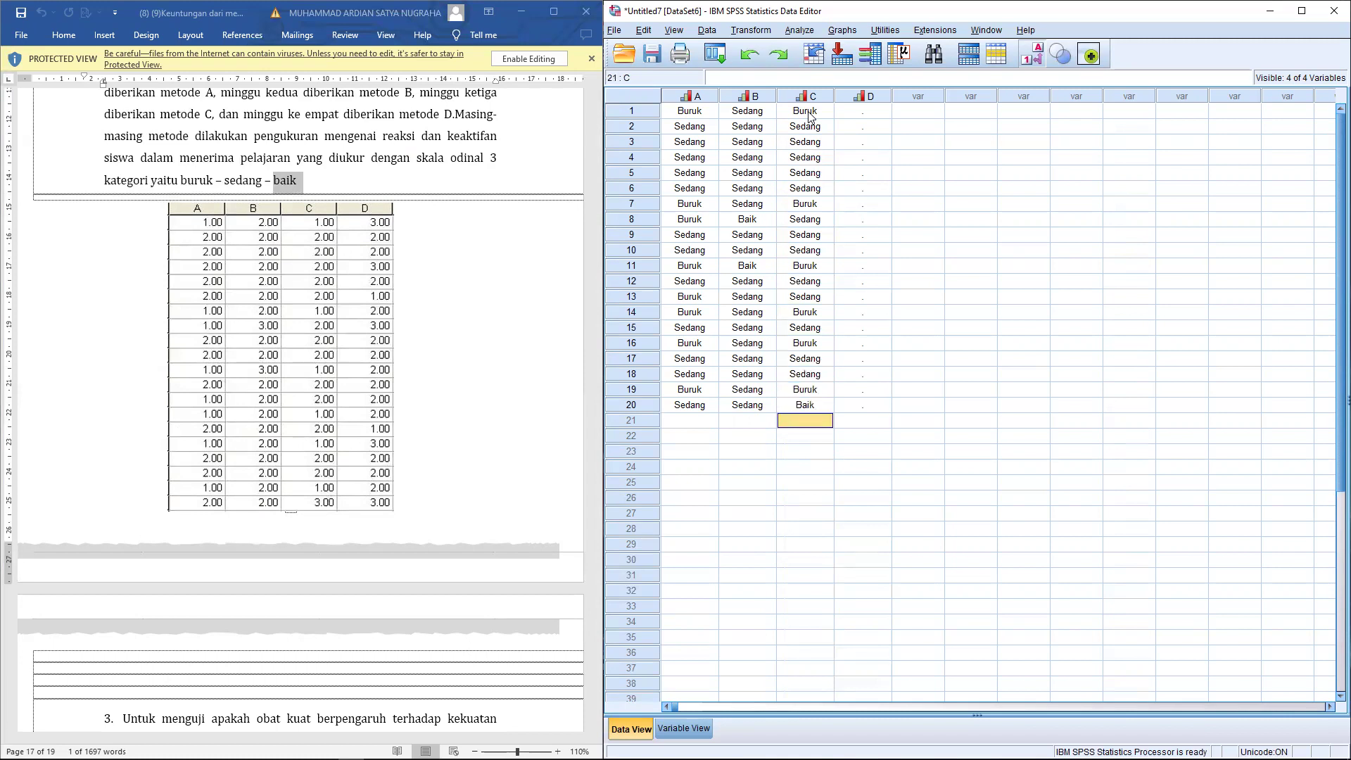
# Enter variable D's data for cases 1 to 10: 3, 2, 2, 3, 2, 1, 2, 3, 2, 2.
pyautogui.click(852, 113)
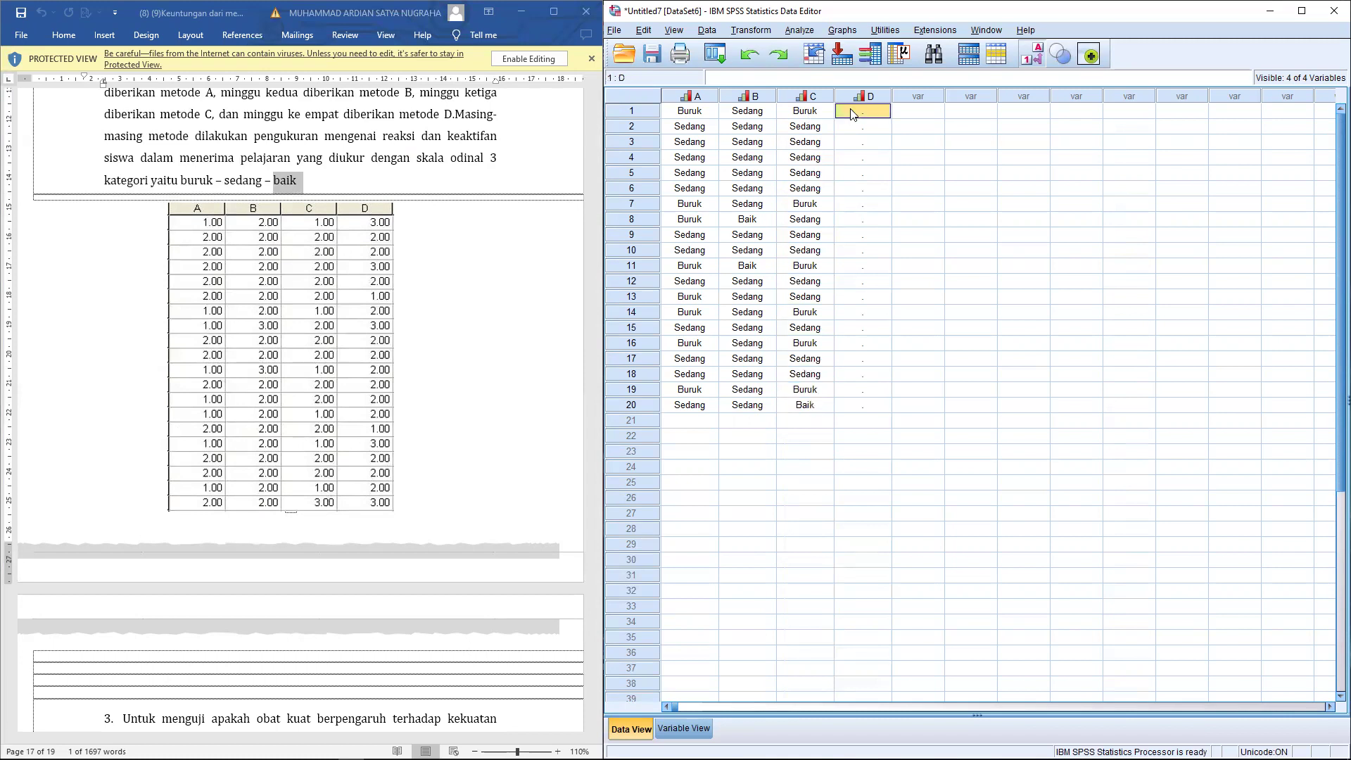
pyautogui.write('3')
pyautogui.press('Return')
pyautogui.write('2')
pyautogui.press('Return')
pyautogui.write('2')
pyautogui.press('Return')
pyautogui.write('3')
pyautogui.press('Return')
pyautogui.write('2')
pyautogui.press('Return')
pyautogui.write('1')
pyautogui.press('Return')
pyautogui.write('2')
pyautogui.press('Return')
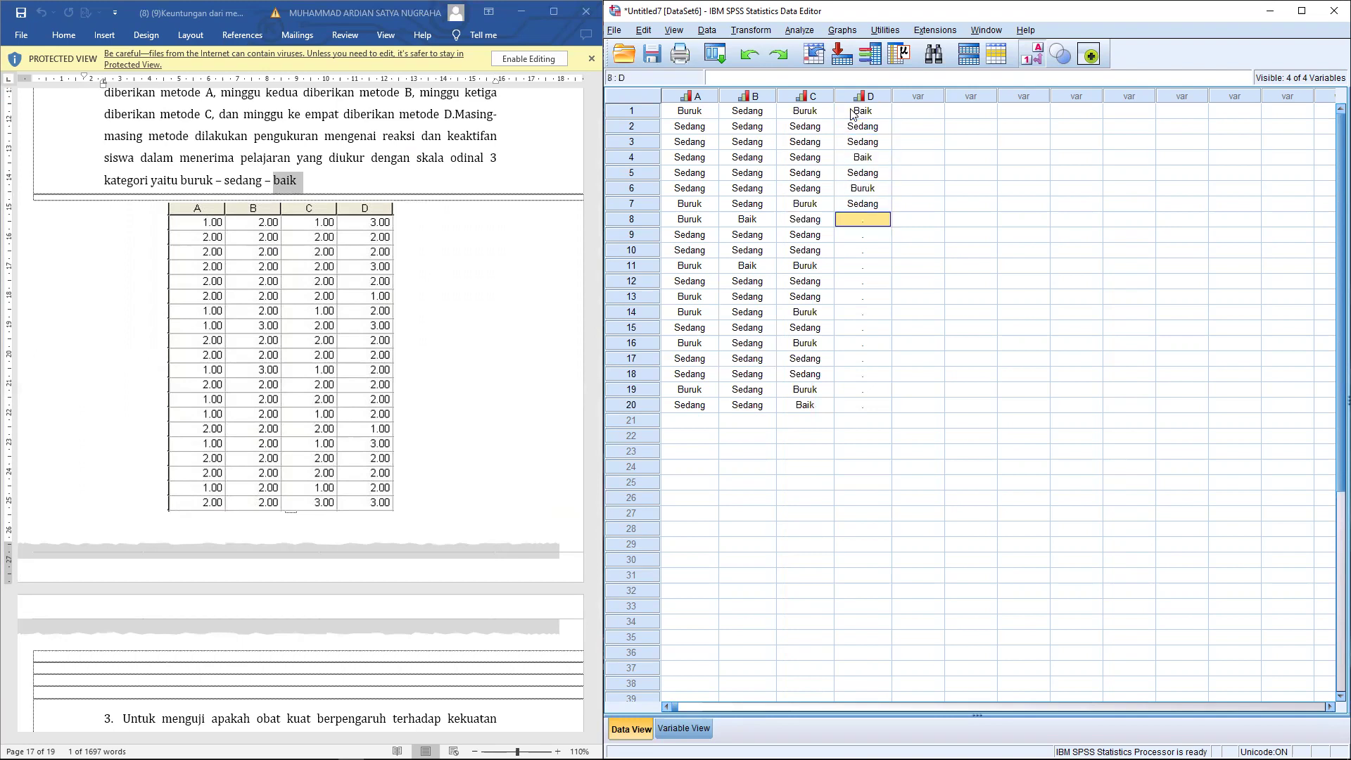
pyautogui.write('3')
pyautogui.press('Return')
pyautogui.write('2')
pyautogui.press('Return')
pyautogui.write('2')
pyautogui.press('Return')
# Enter variable D's data for cases 11 to 20: 2, 2, 2, 2, 2, 1, 3, 2, 2, 2.
pyautogui.write('2')
pyautogui.press('Return')
pyautogui.write('2')
pyautogui.press('Return')
pyautogui.write('2')
pyautogui.press('Return')
pyautogui.write('2')
pyautogui.press('Return')
pyautogui.write('2')
pyautogui.press('Return')
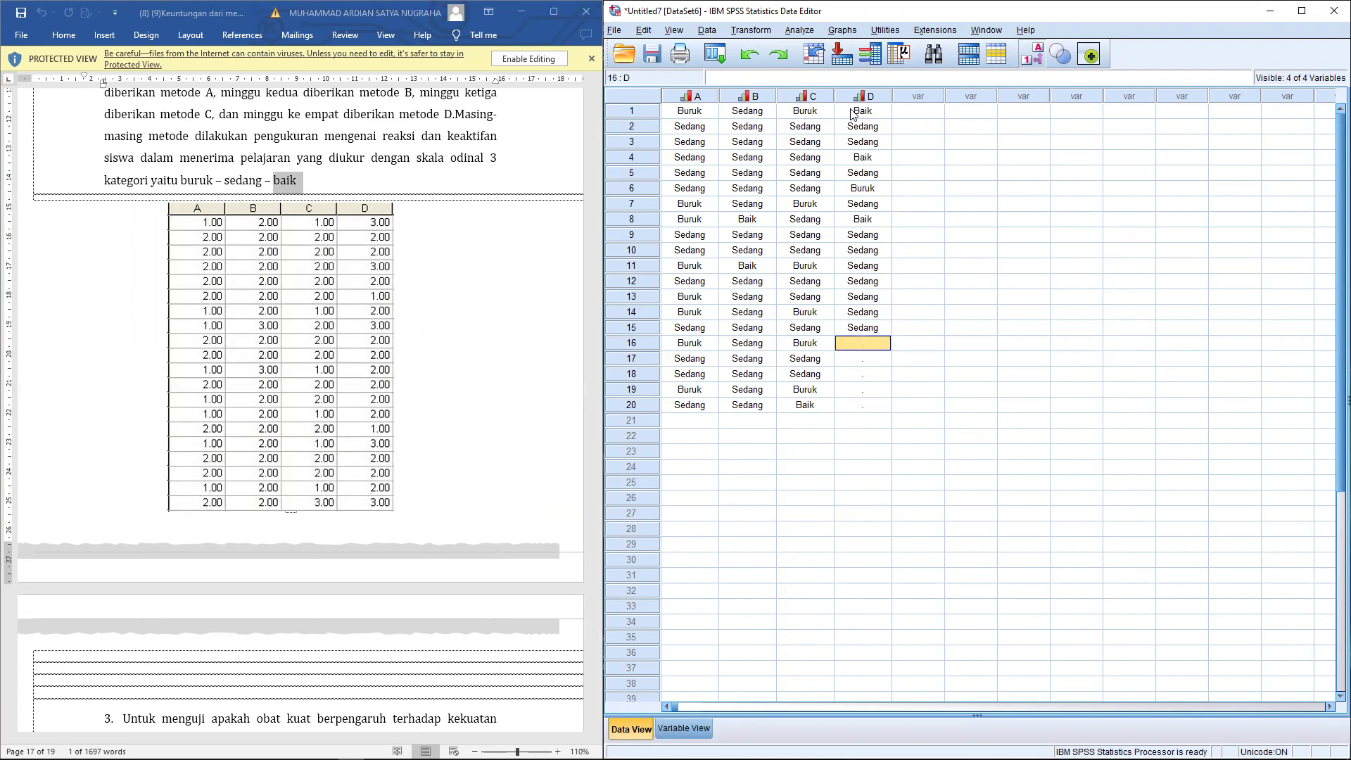
pyautogui.write('1')
pyautogui.press('Return')
pyautogui.write('3')
pyautogui.press('Return')
pyautogui.write('2')
pyautogui.press('Return')
pyautogui.write('2')
pyautogui.press('Return')
pyautogui.write('2')
pyautogui.press('Return')
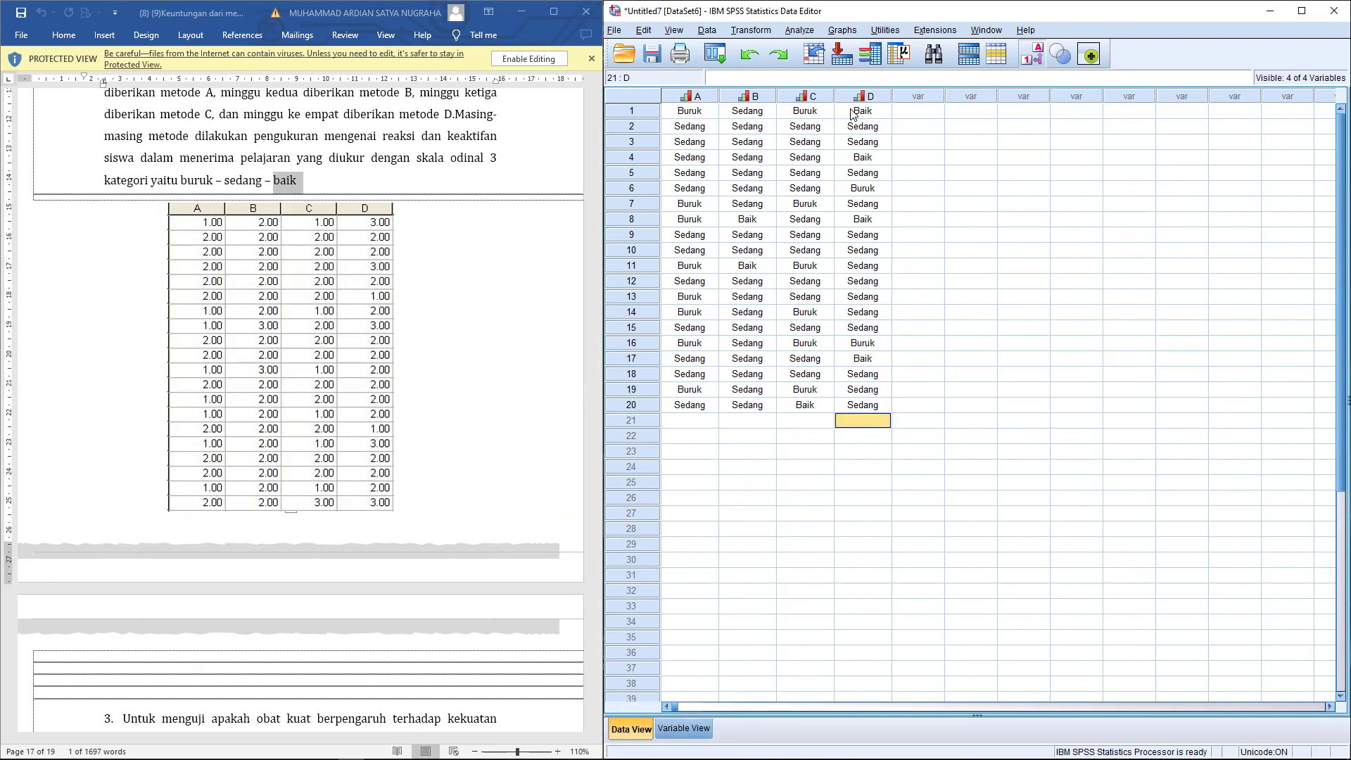
# Correct variable D's value to 3 for case 20 and to 2 for case 17.
pyautogui.press('Up')
pyautogui.write('3')
pyautogui.press('Return')
pyautogui.press('Up')
pyautogui.press('Up')
pyautogui.press('Down')
pyautogui.press('Up')
pyautogui.press('Up')
pyautogui.press('Up')
pyautogui.write('2')
pyautogui.press('Return')
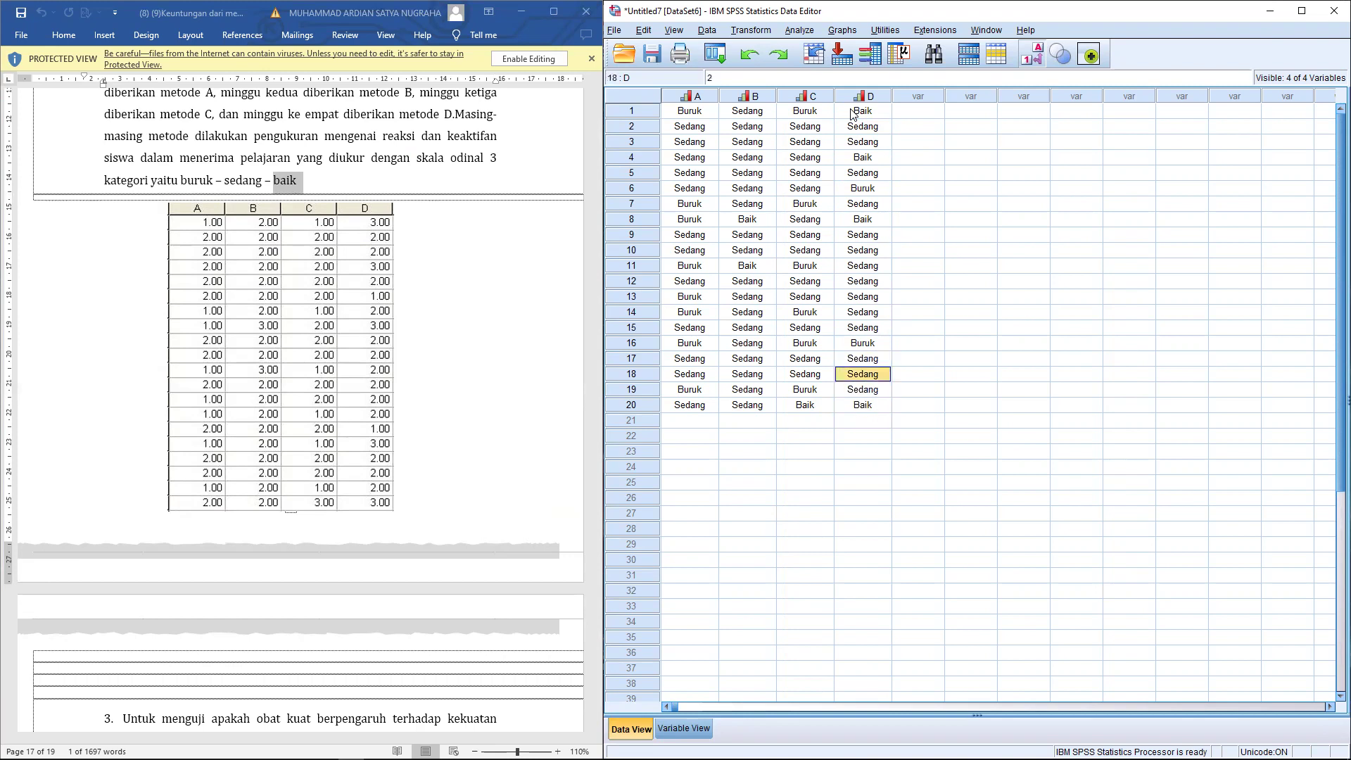
# Correct variable D's value to 3 for case 16 and to 1 for case 15.
pyautogui.press('Up')
pyautogui.press('Up')
pyautogui.write('3')
pyautogui.press('Return')
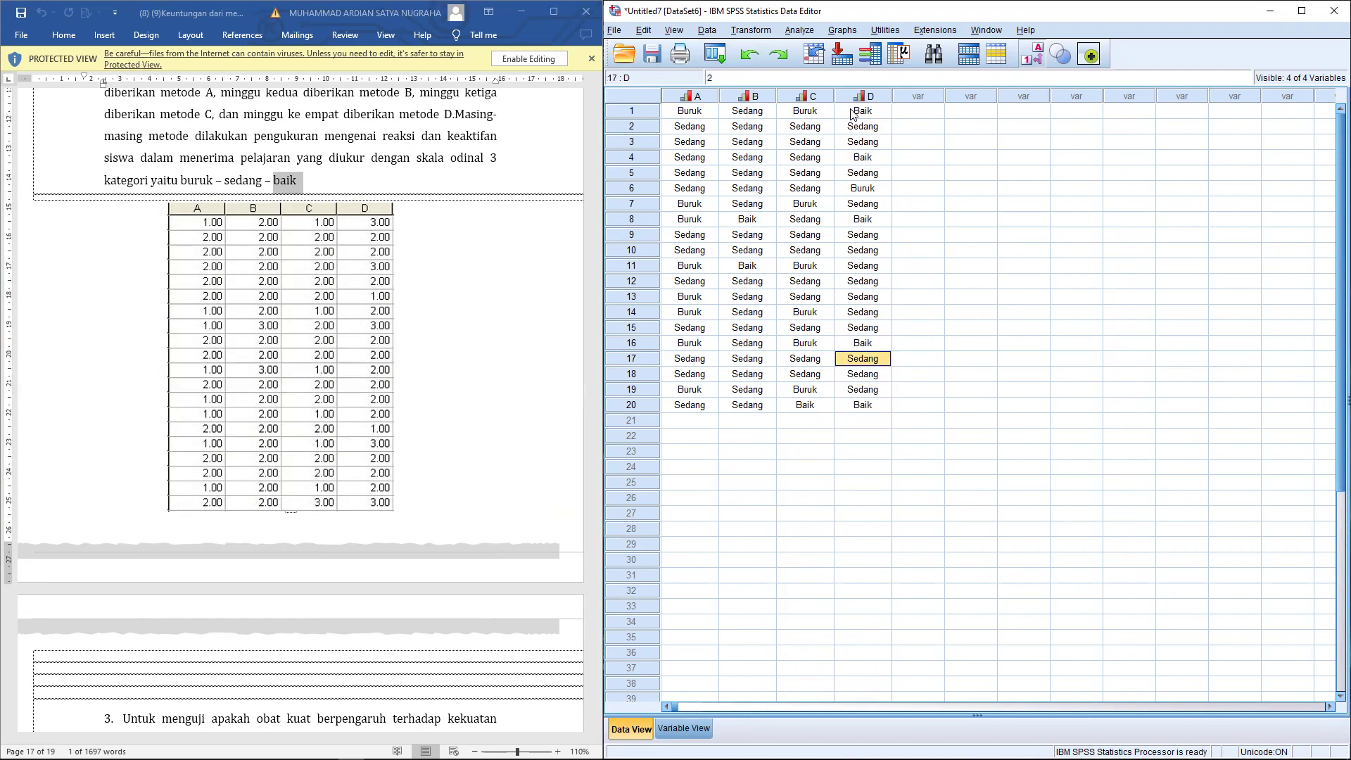
pyautogui.press('Up')
pyautogui.press('Up')
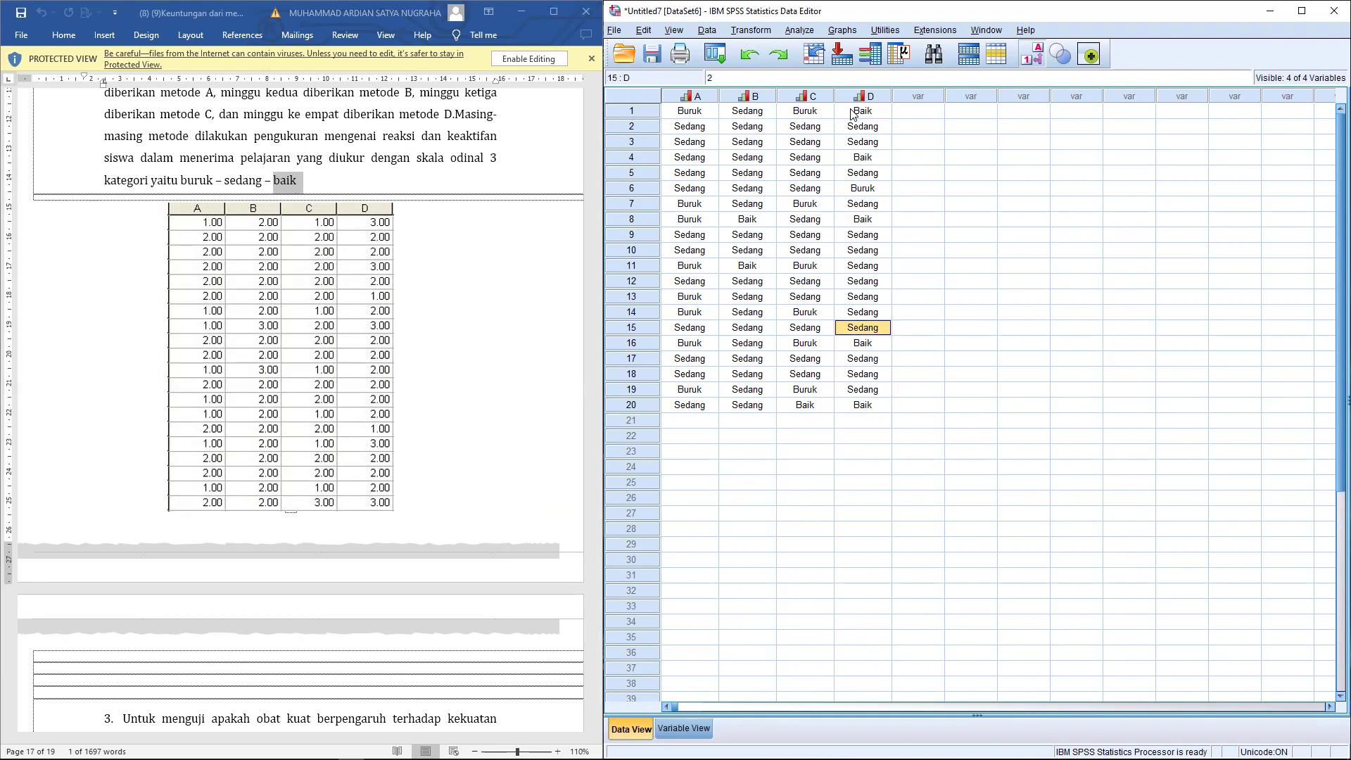
pyautogui.write('1')
pyautogui.press('Return')
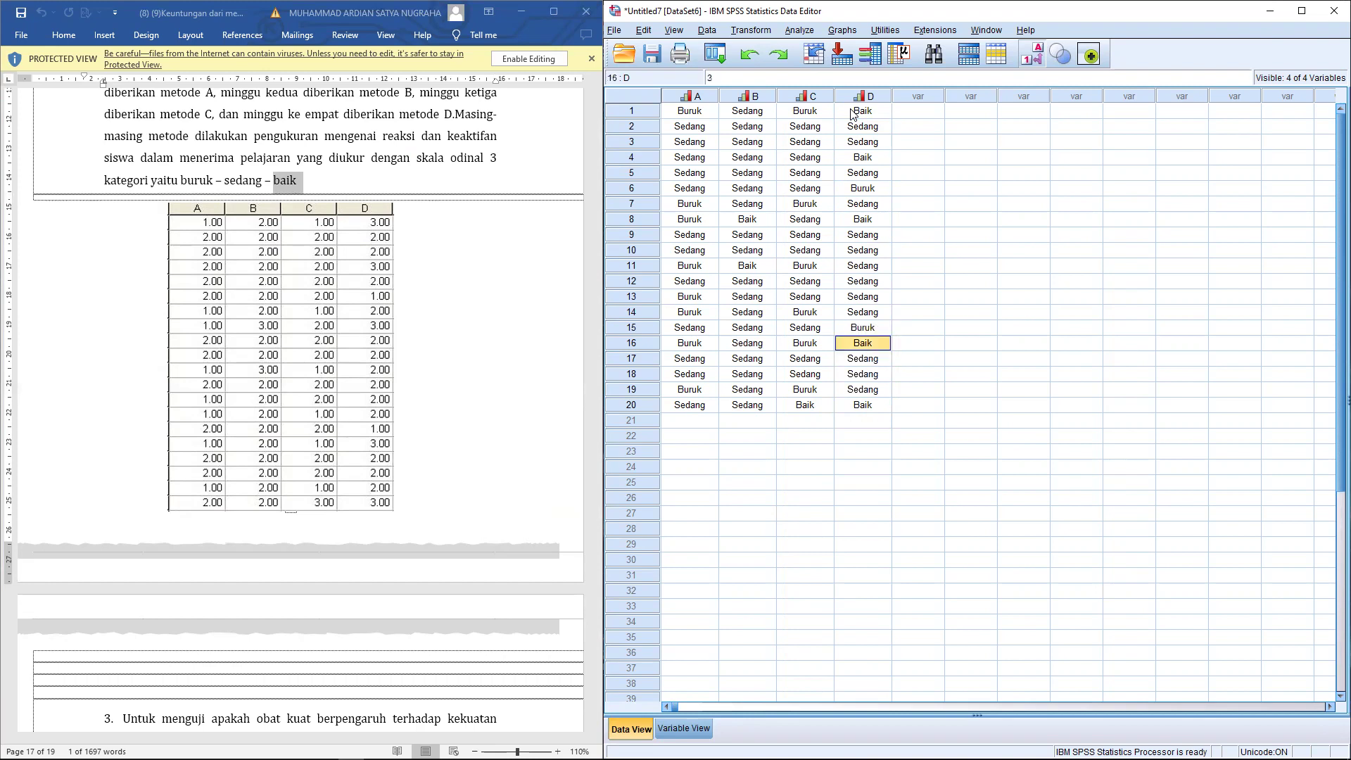
# Check variable D's entries from case 14 back to case 9 against the data table of exercise 2.
pyautogui.press('Up')
pyautogui.press('Up')
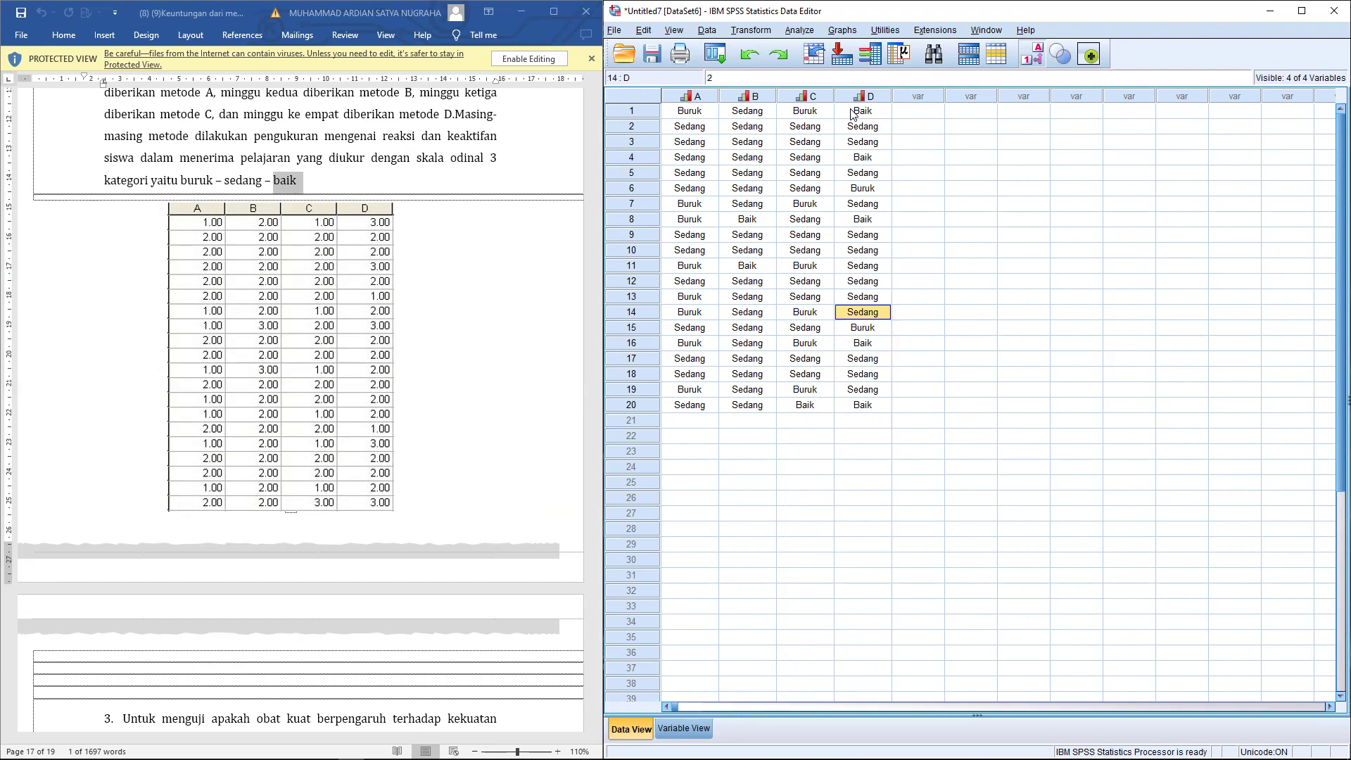
pyautogui.press('Up')
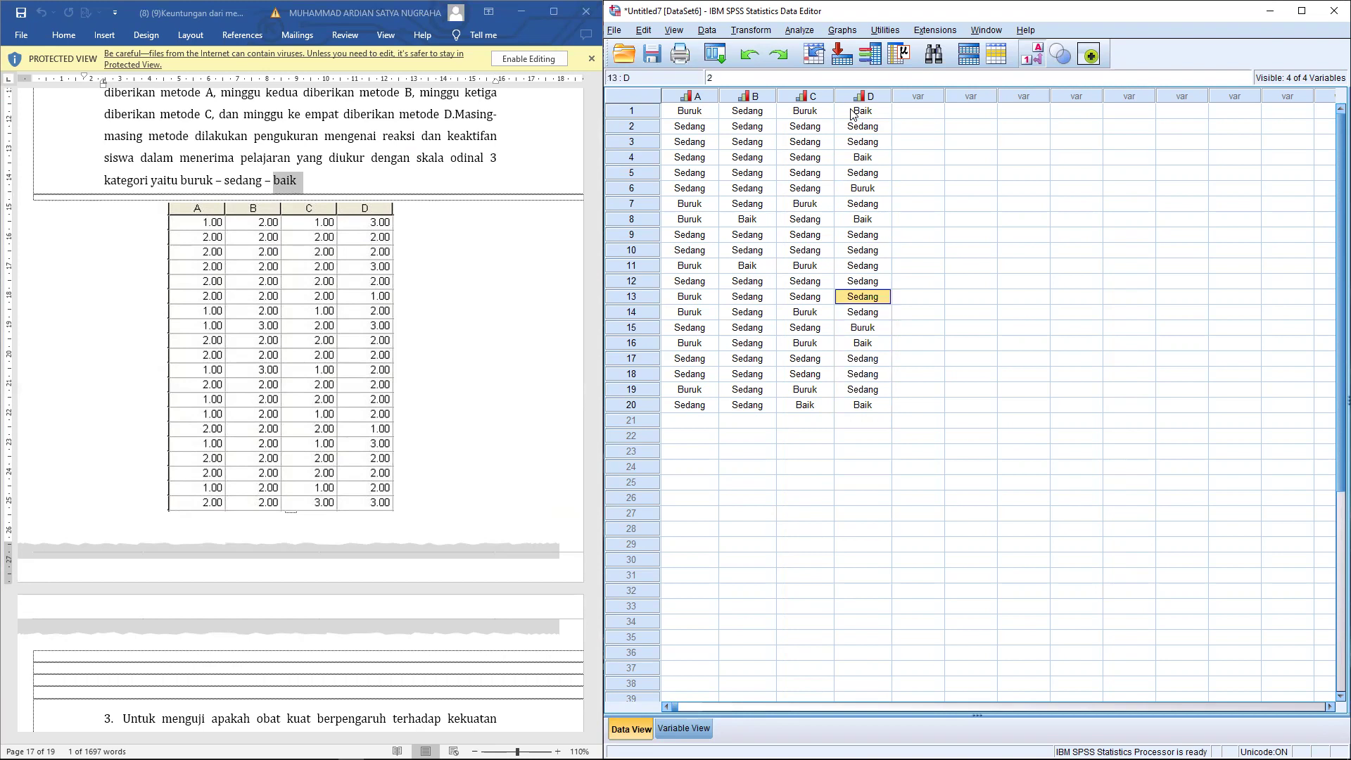
pyautogui.press('Up')
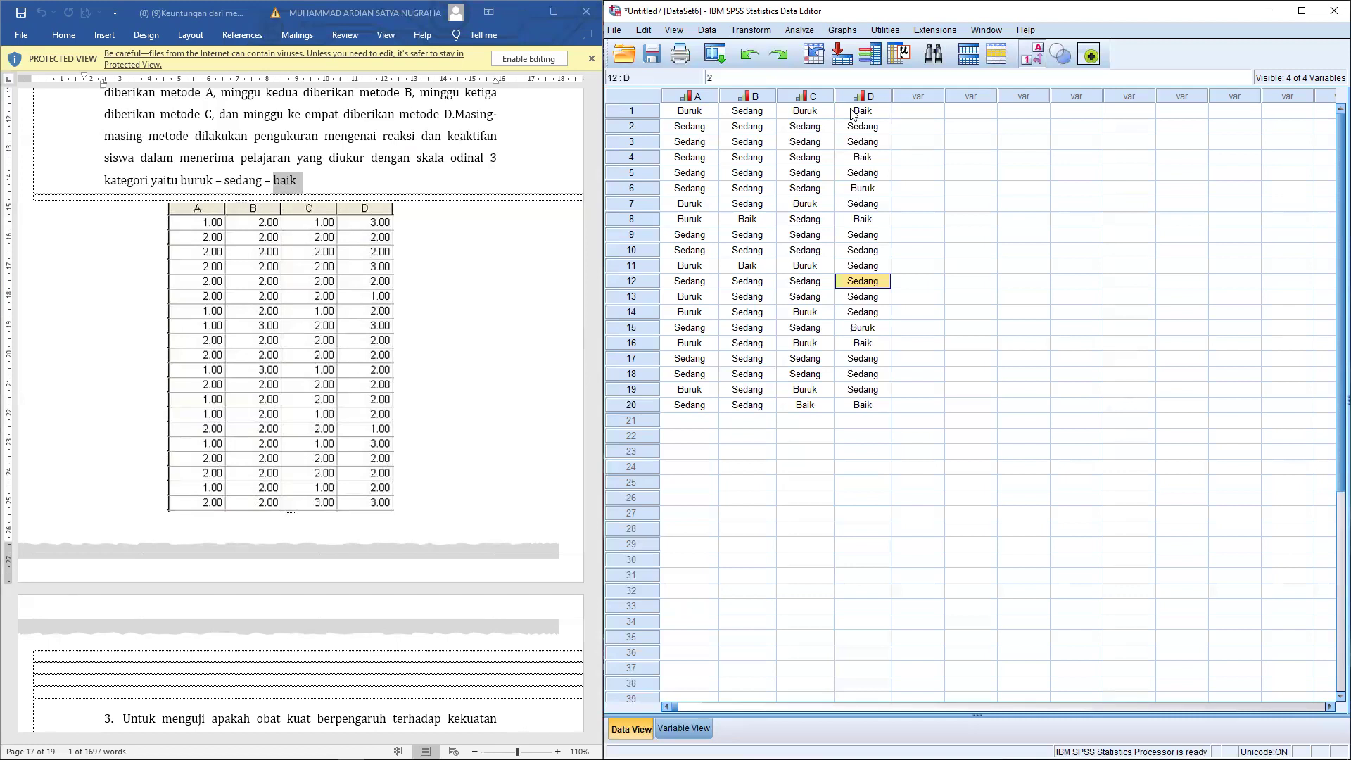
pyautogui.press('Up')
pyautogui.press('Up')
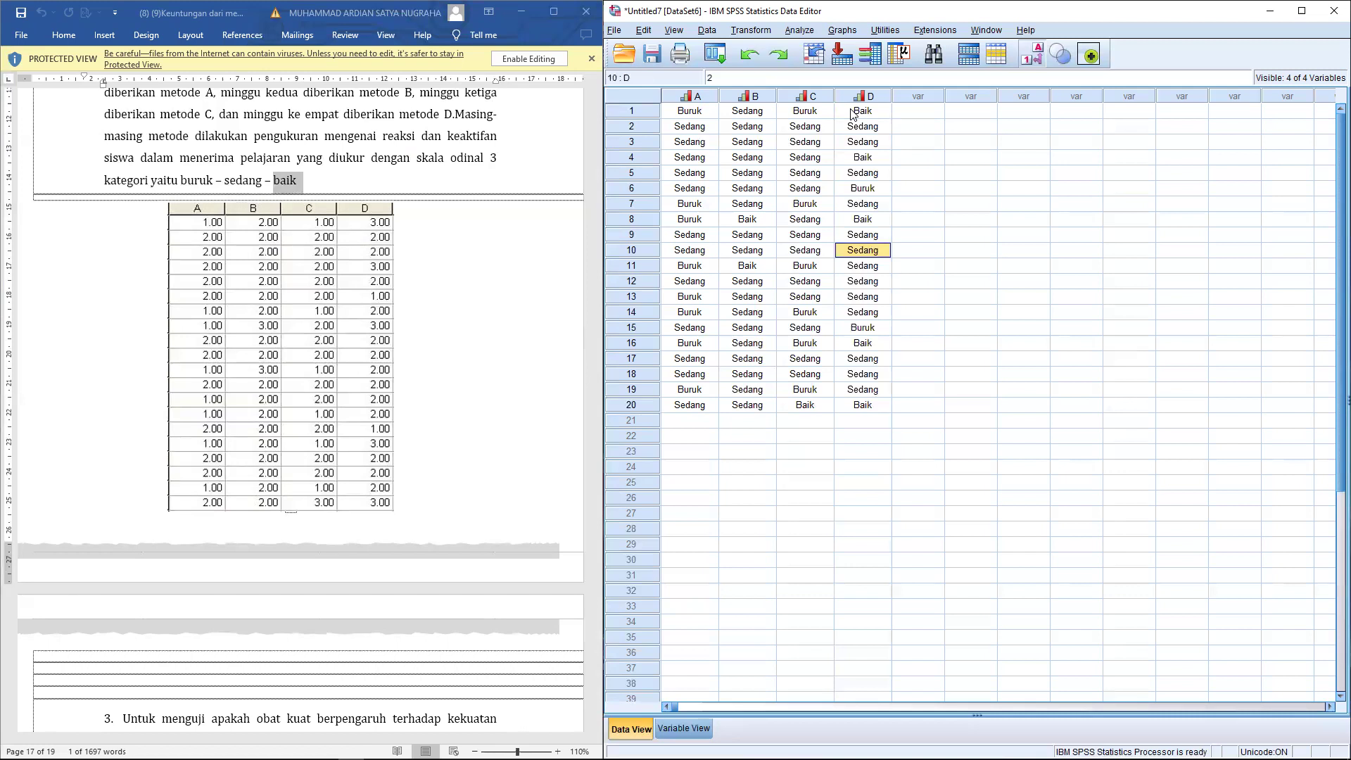
pyautogui.press('Up')
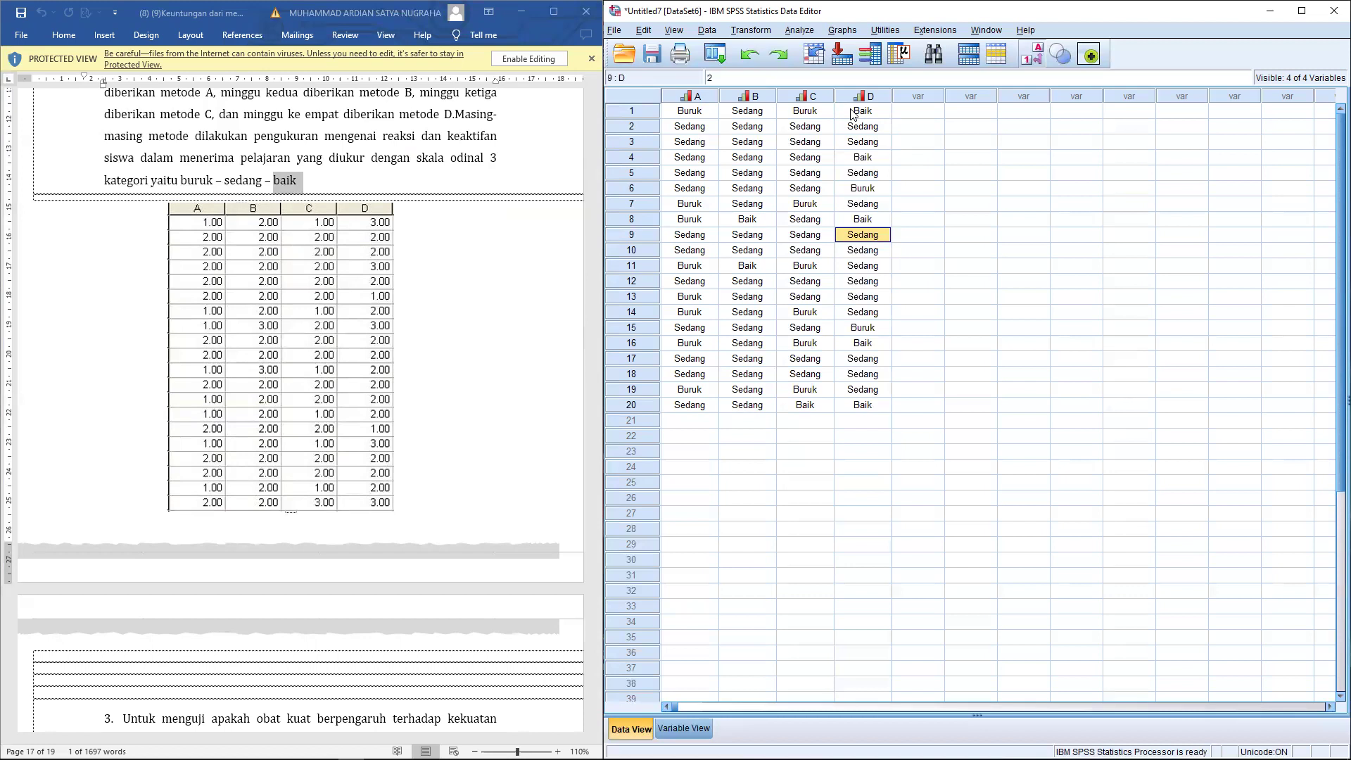
pyautogui.scroll(-2, 415, 365)
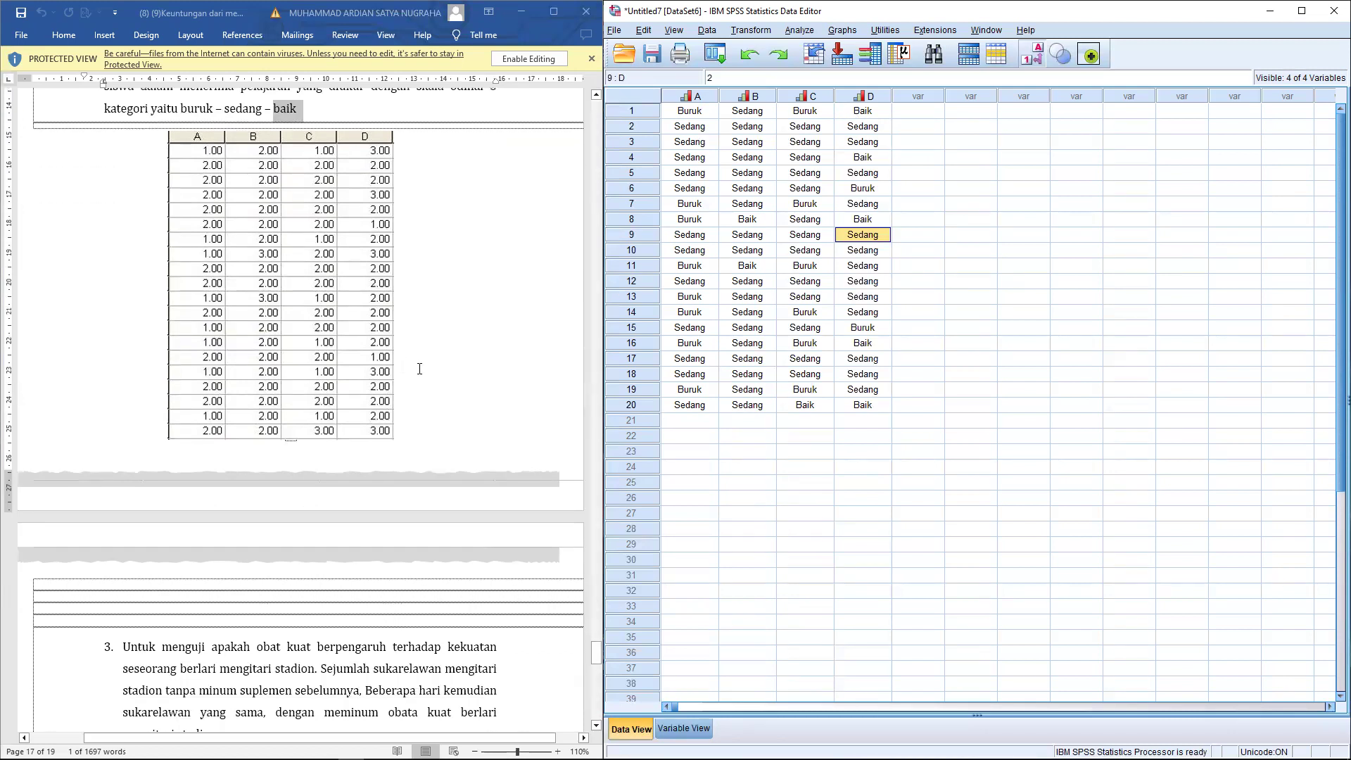
pyautogui.scroll(3, 420, 368)
pyautogui.click(954, 362)
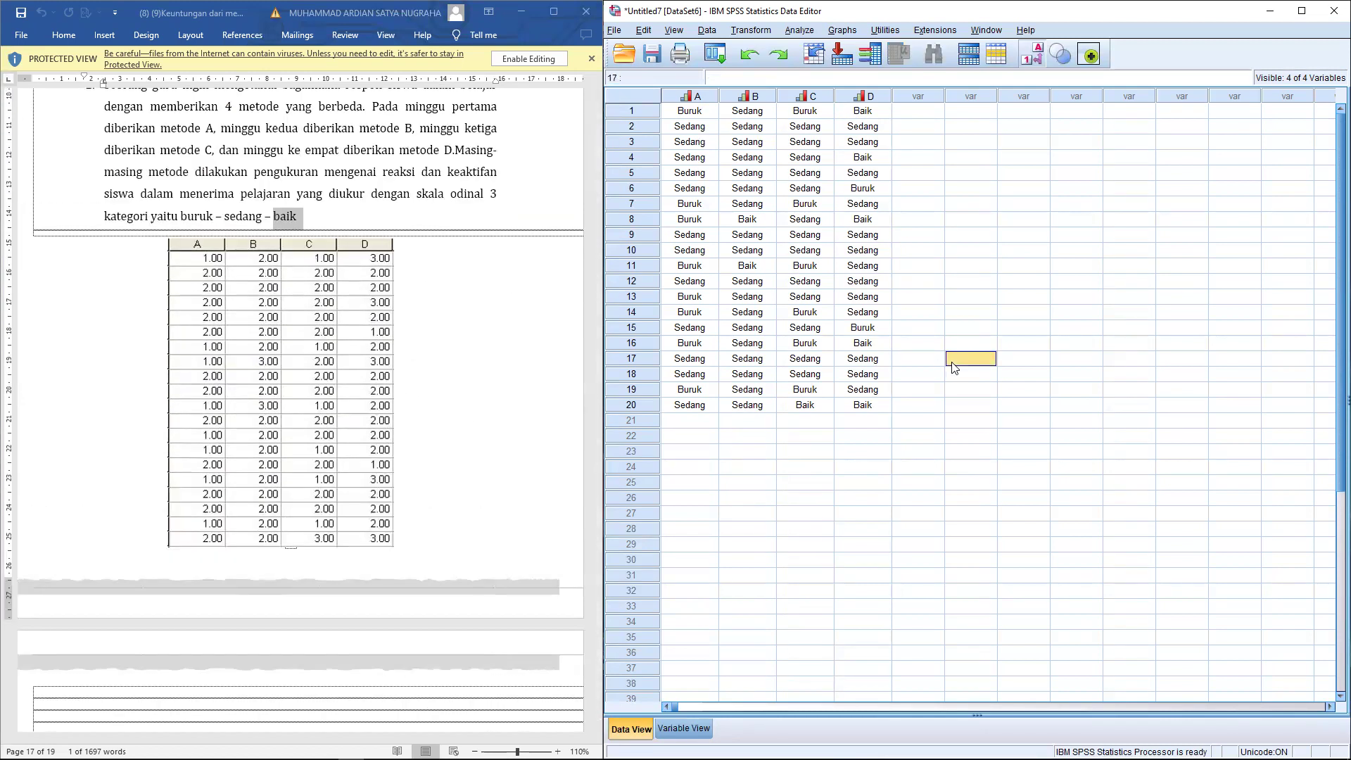
# Open the legacy nonparametric test for K related samples for the exercise 2 data.
pyautogui.click(798, 30)
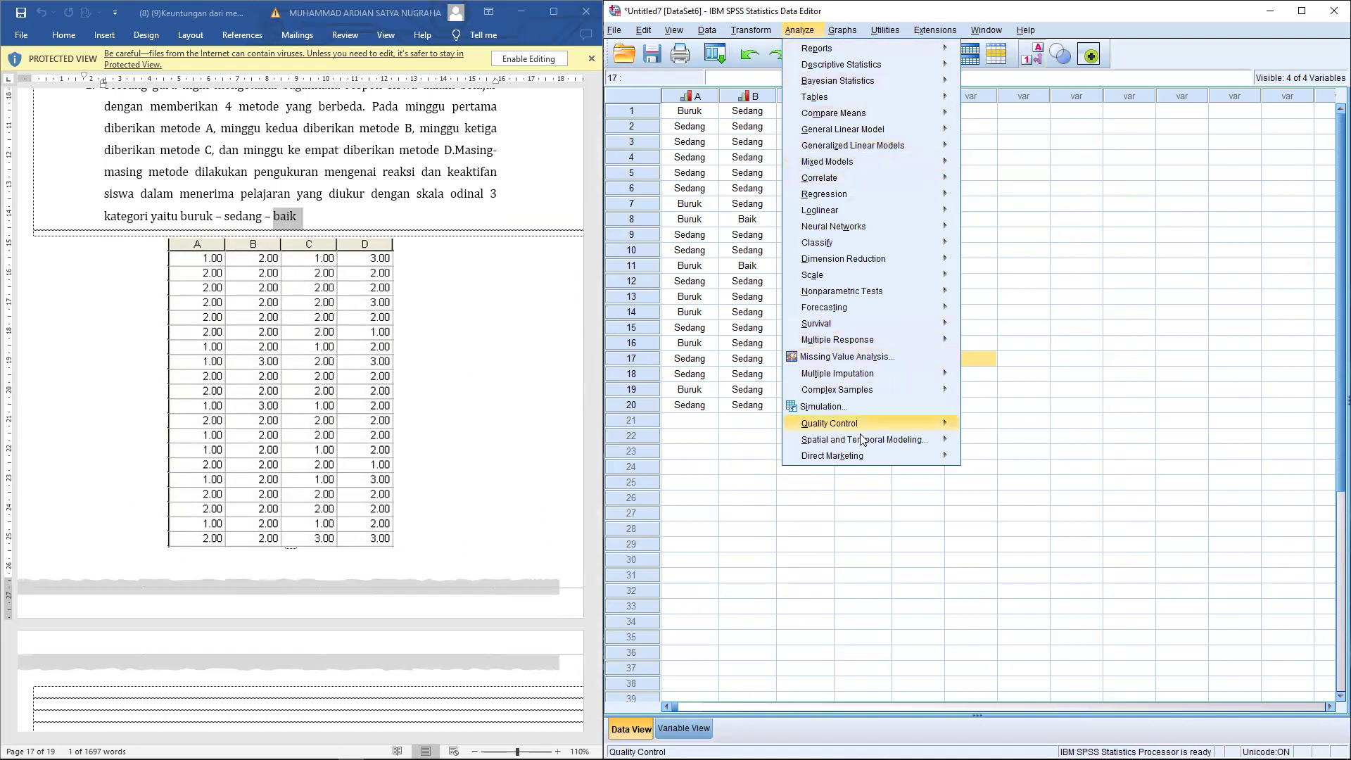
pyautogui.moveTo(874, 313)
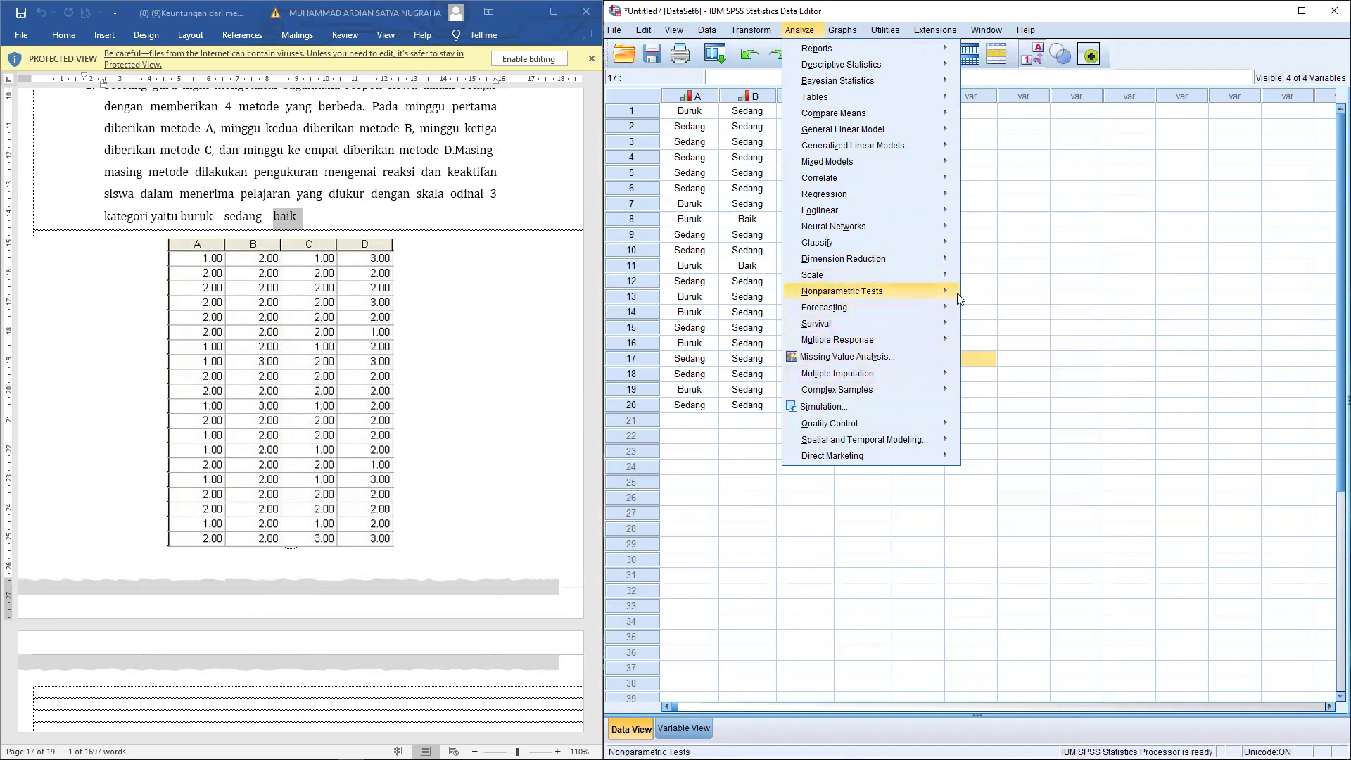
pyautogui.moveTo(960, 298)
pyautogui.moveTo(1014, 350)
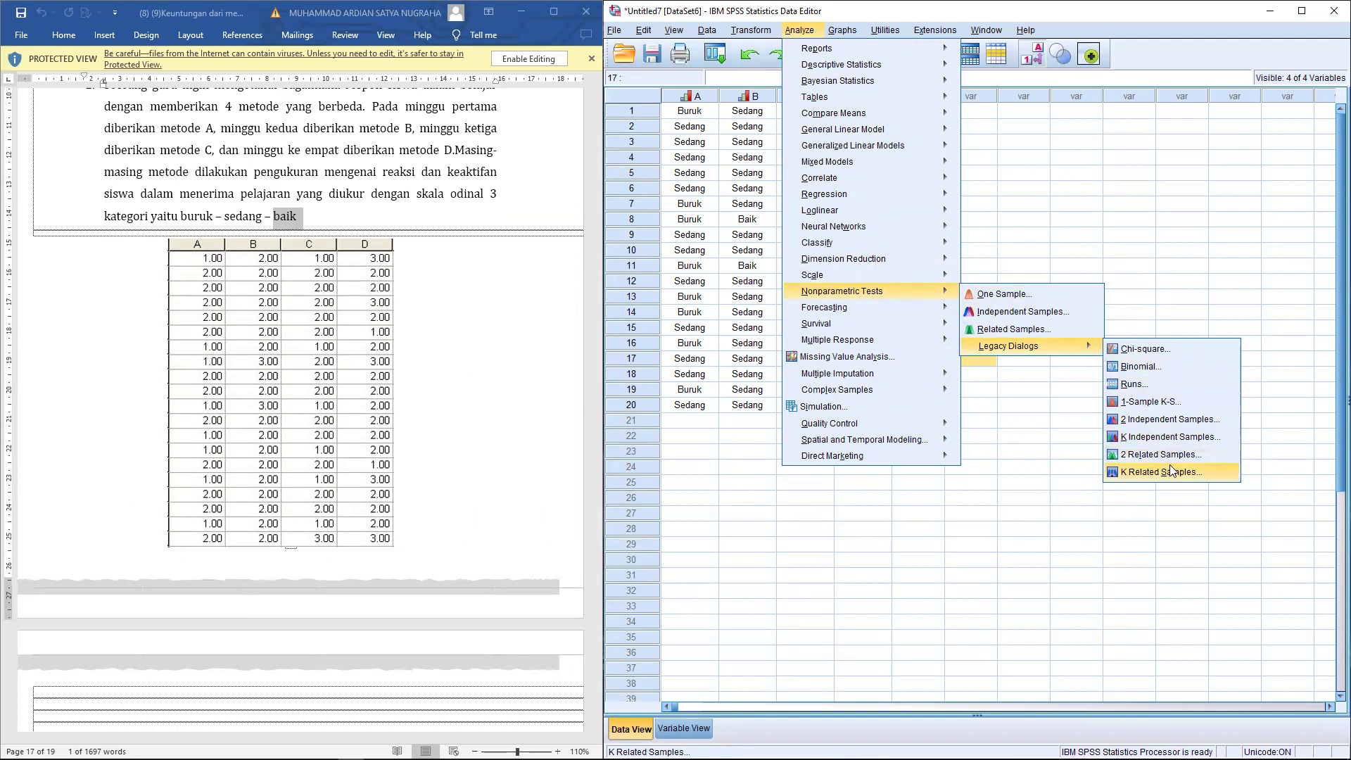
pyautogui.scroll(3, 303, 352)
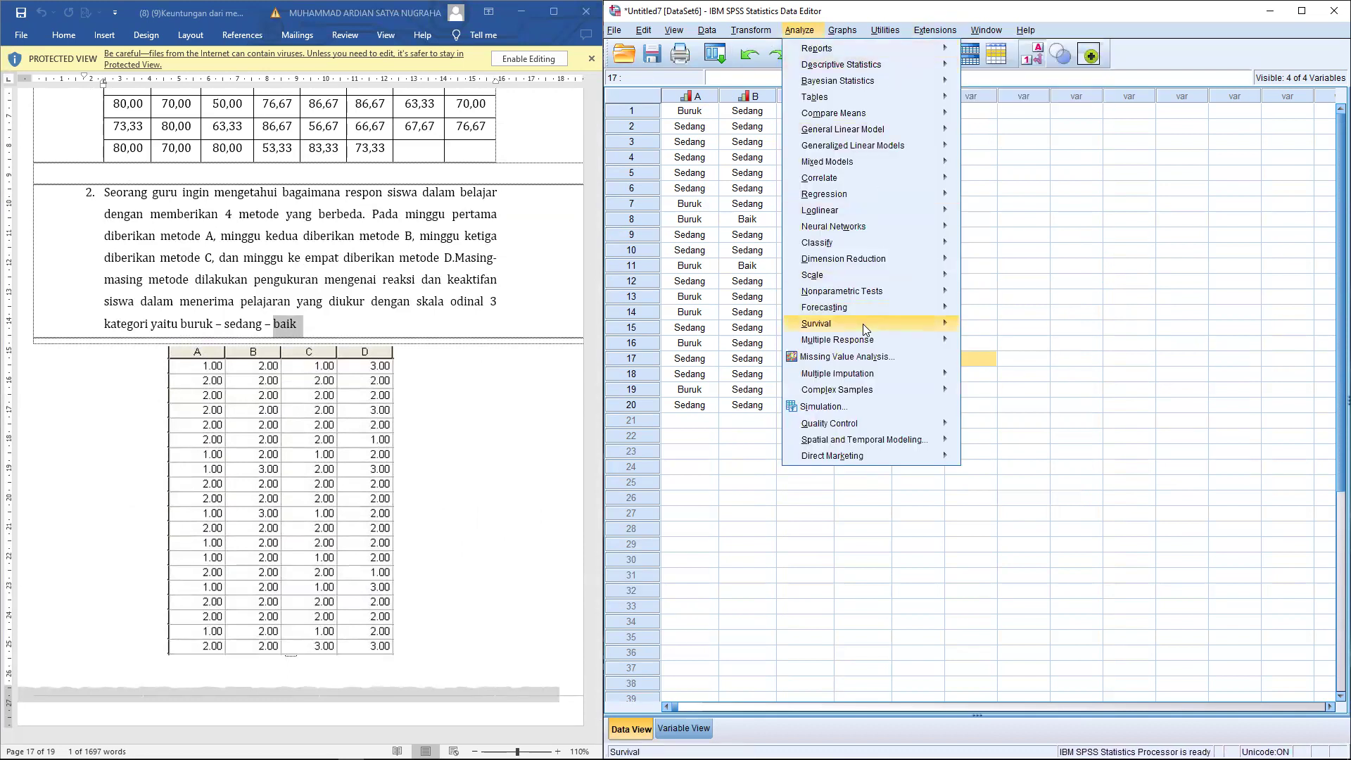
pyautogui.moveTo(915, 290)
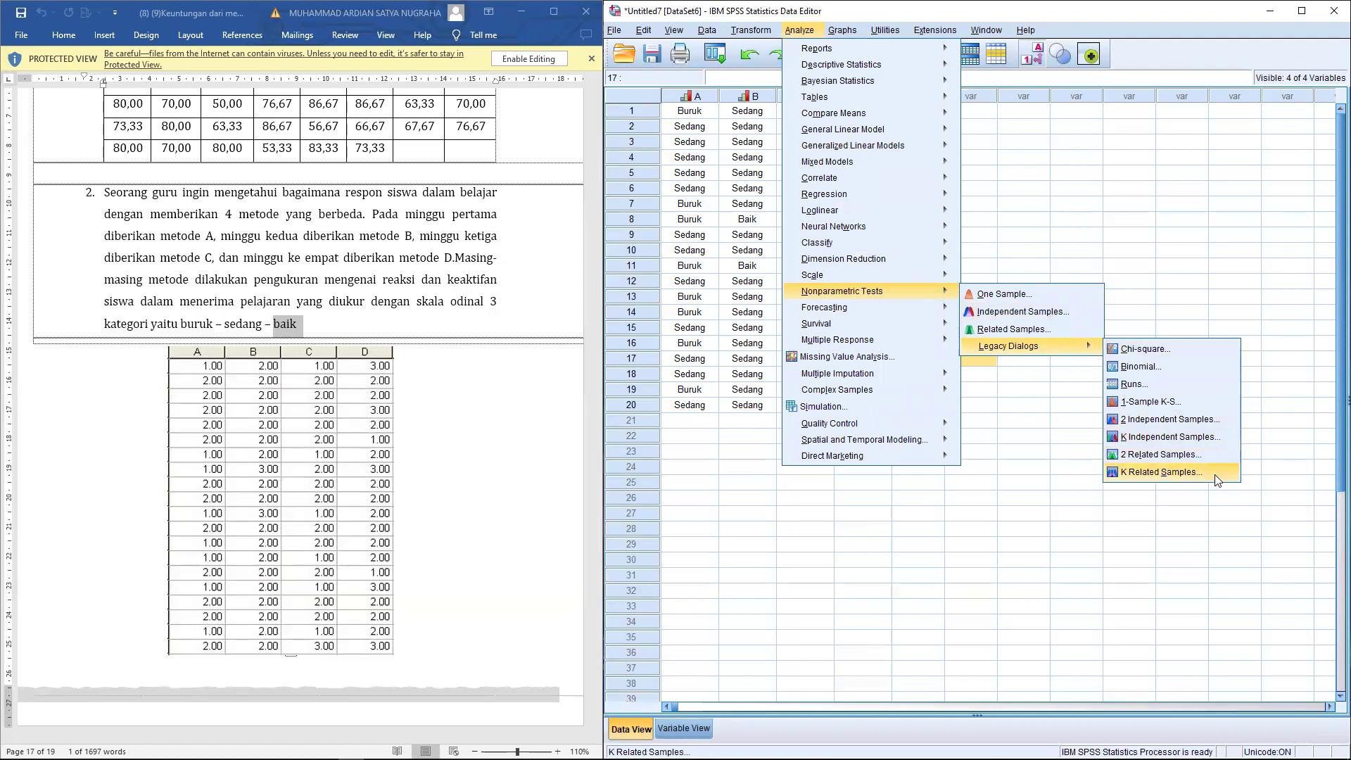
pyautogui.click(1207, 473)
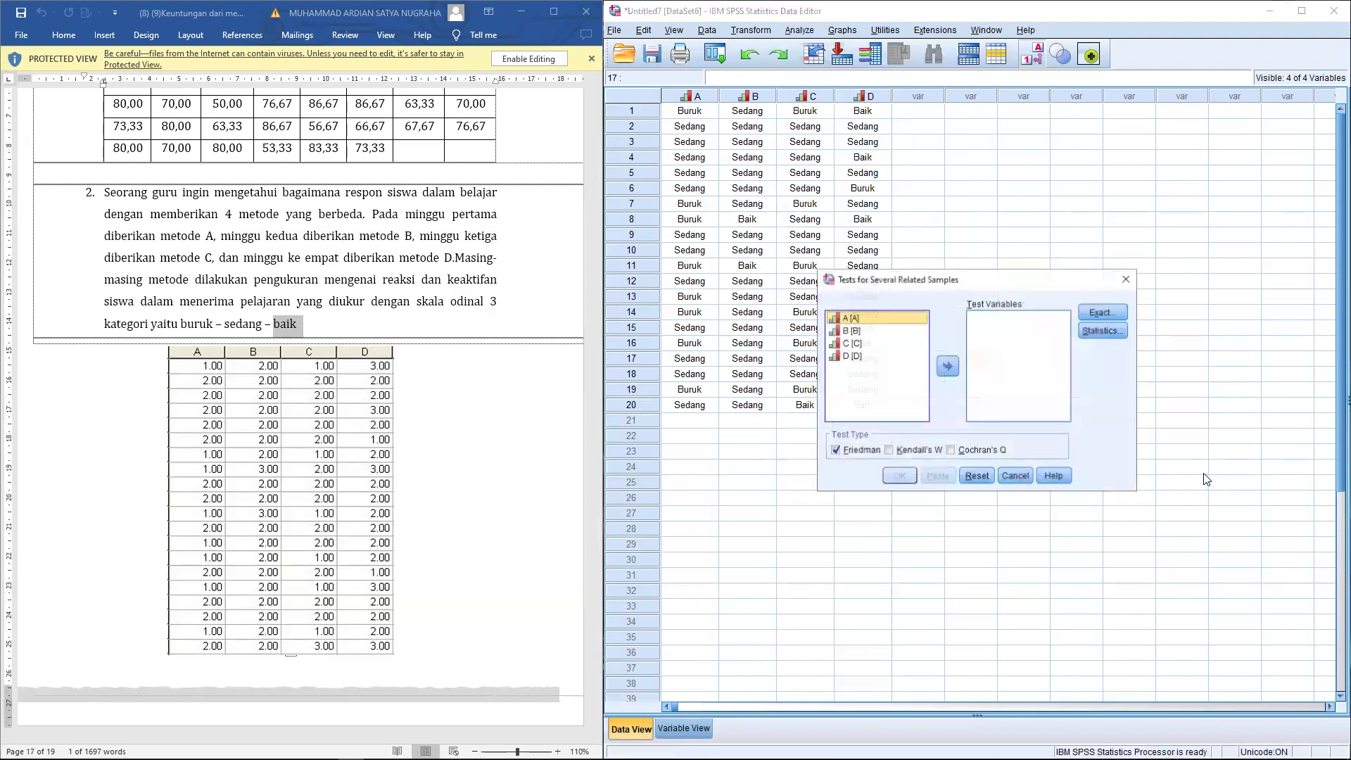
# Add A, B, C and D as test variables and run the Friedman test.
pyautogui.click(946, 366)
pyautogui.click(855, 317)
pyautogui.click(946, 366)
pyautogui.click(855, 317)
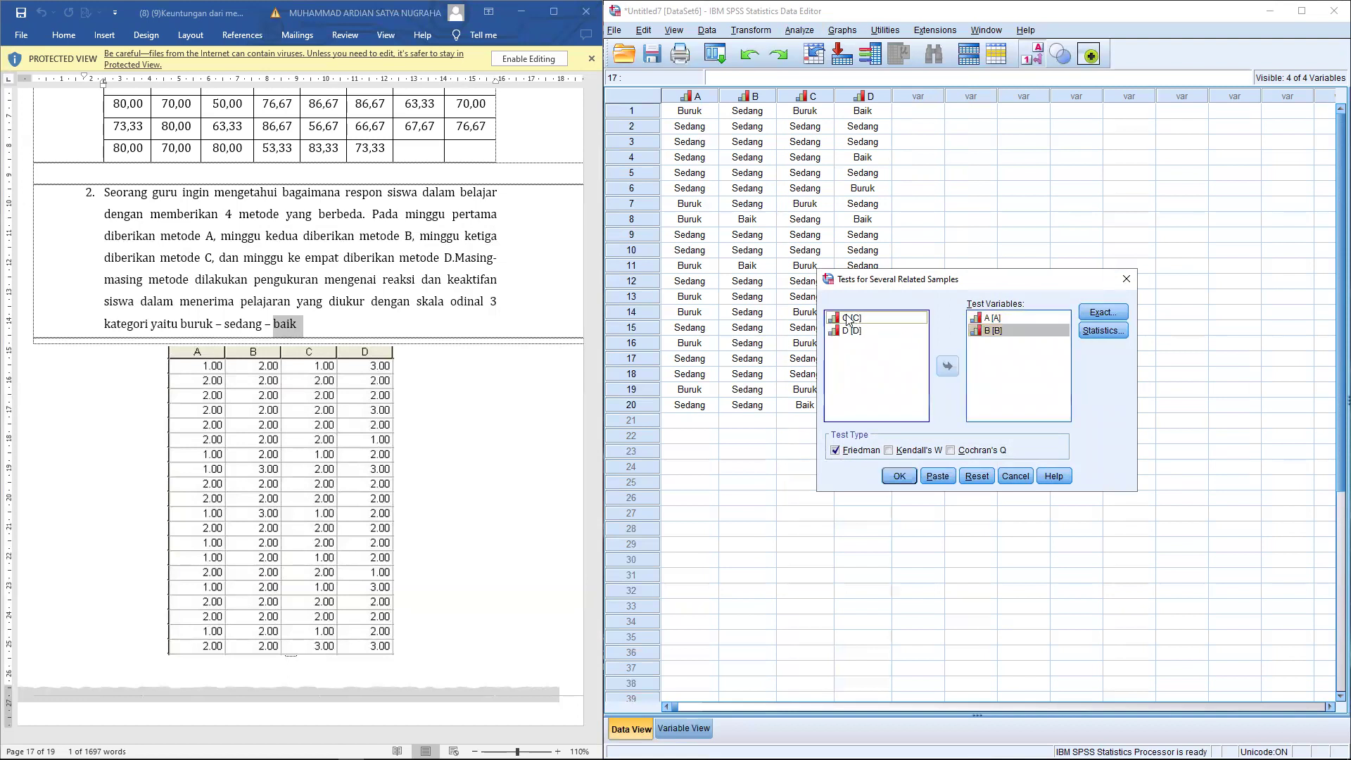
pyautogui.click(947, 366)
pyautogui.click(947, 366)
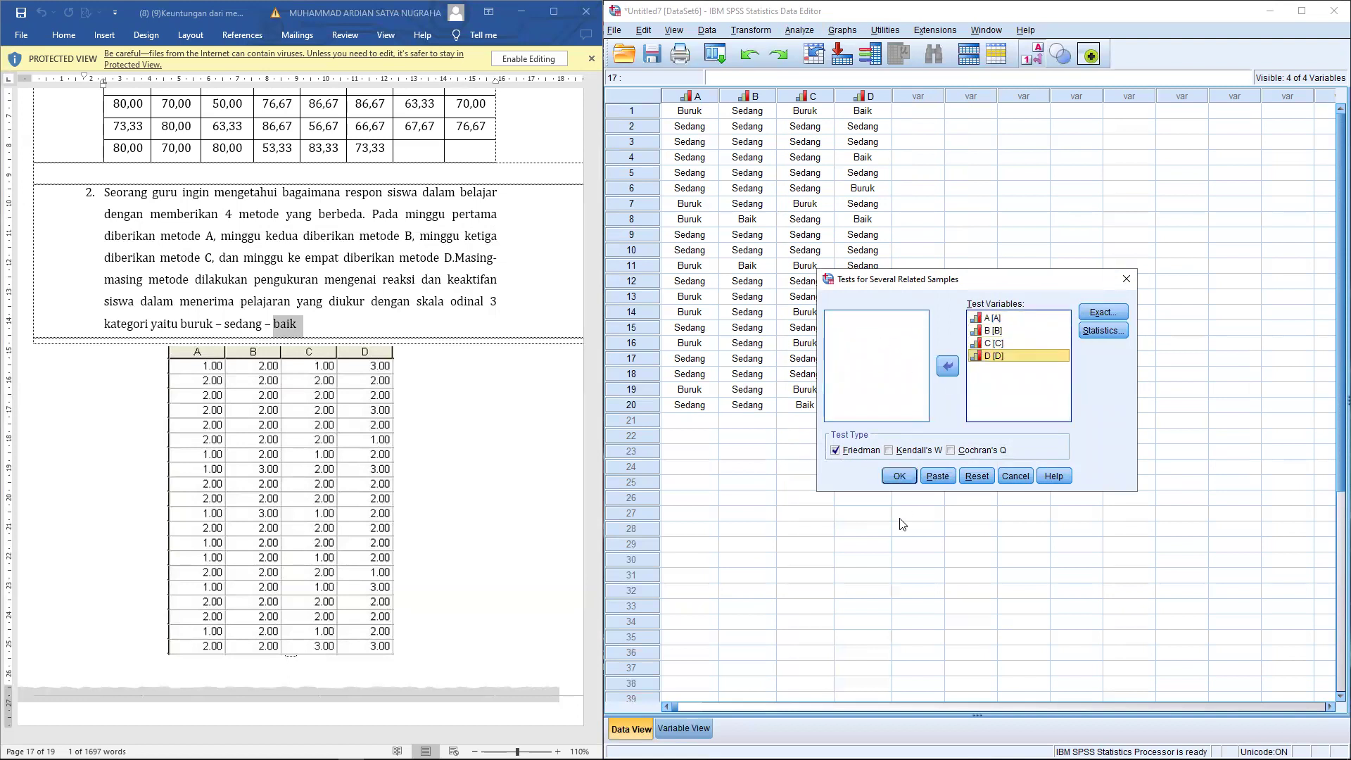
pyautogui.click(898, 478)
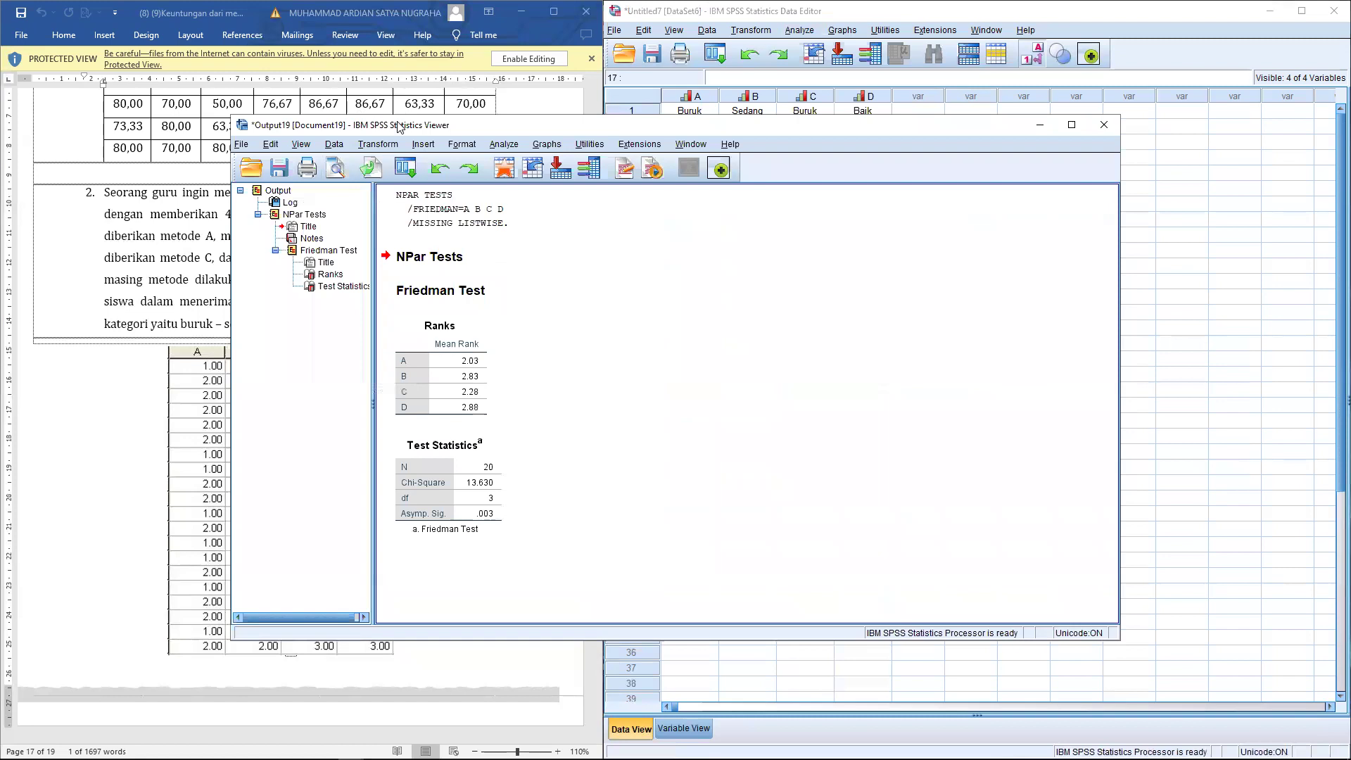
# Examine the Friedman test's mean ranks and Asymp. Sig. value alongside the text of exercise 2.
pyautogui.moveTo(473, 136); pyautogui.dragTo(784, 131)
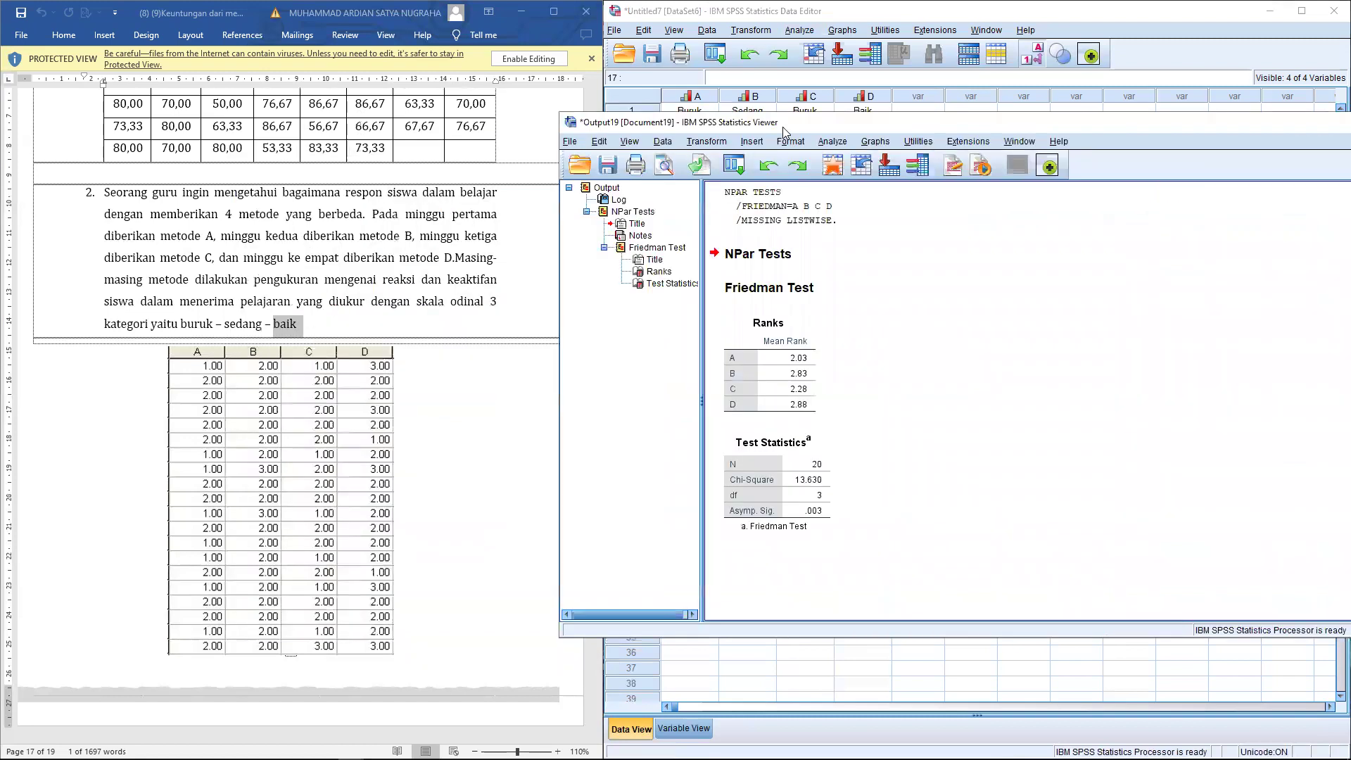
pyautogui.click(772, 449)
pyautogui.click(808, 327)
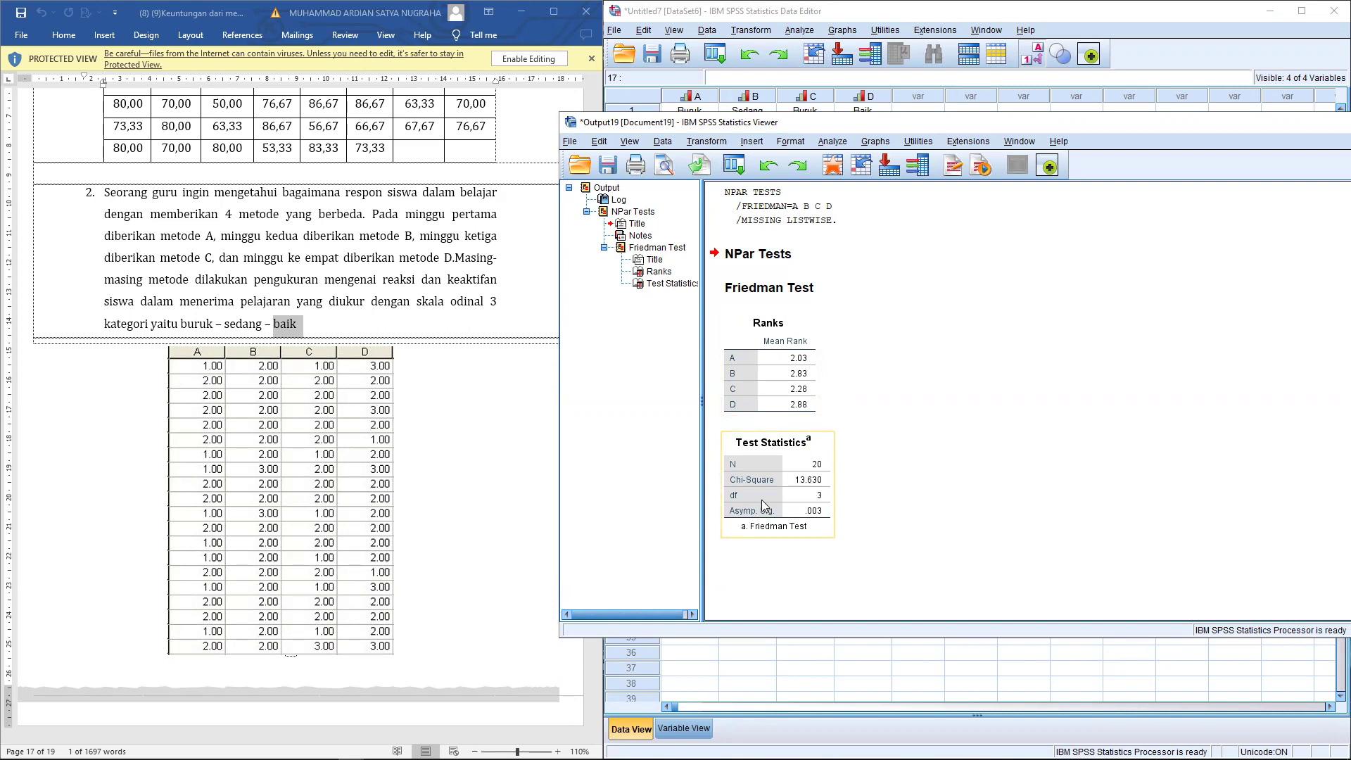
pyautogui.scroll(-3, 422, 675)
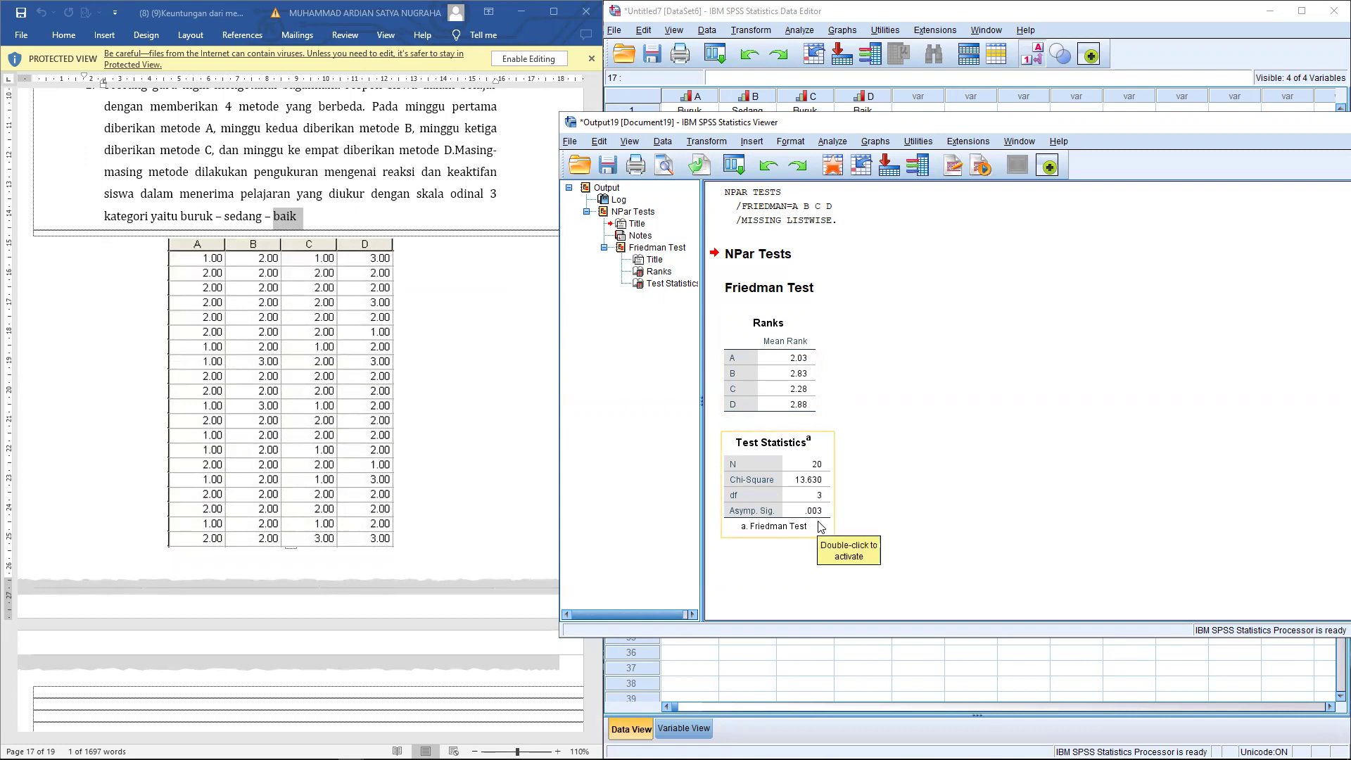
pyautogui.scroll(-3, 425, 481)
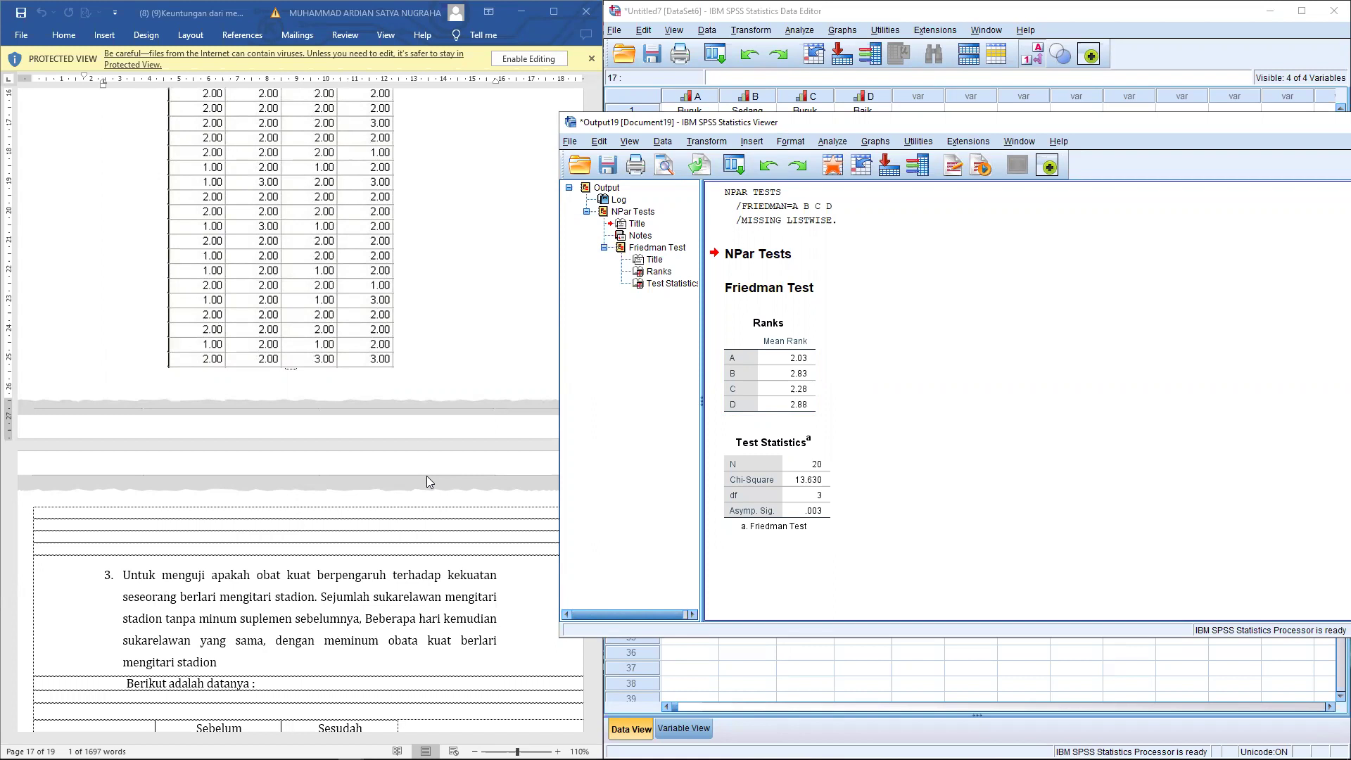
pyautogui.scroll(7, 427, 476)
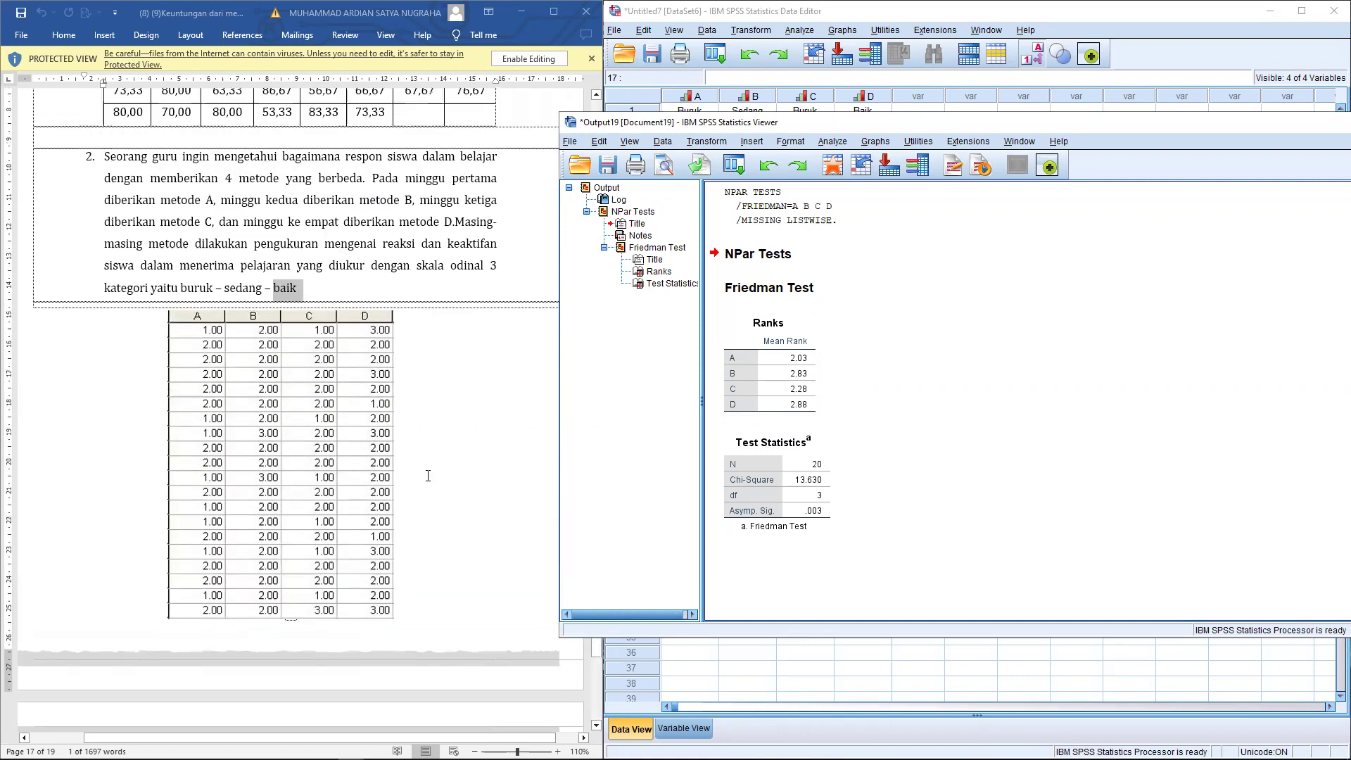
pyautogui.click(229, 288)
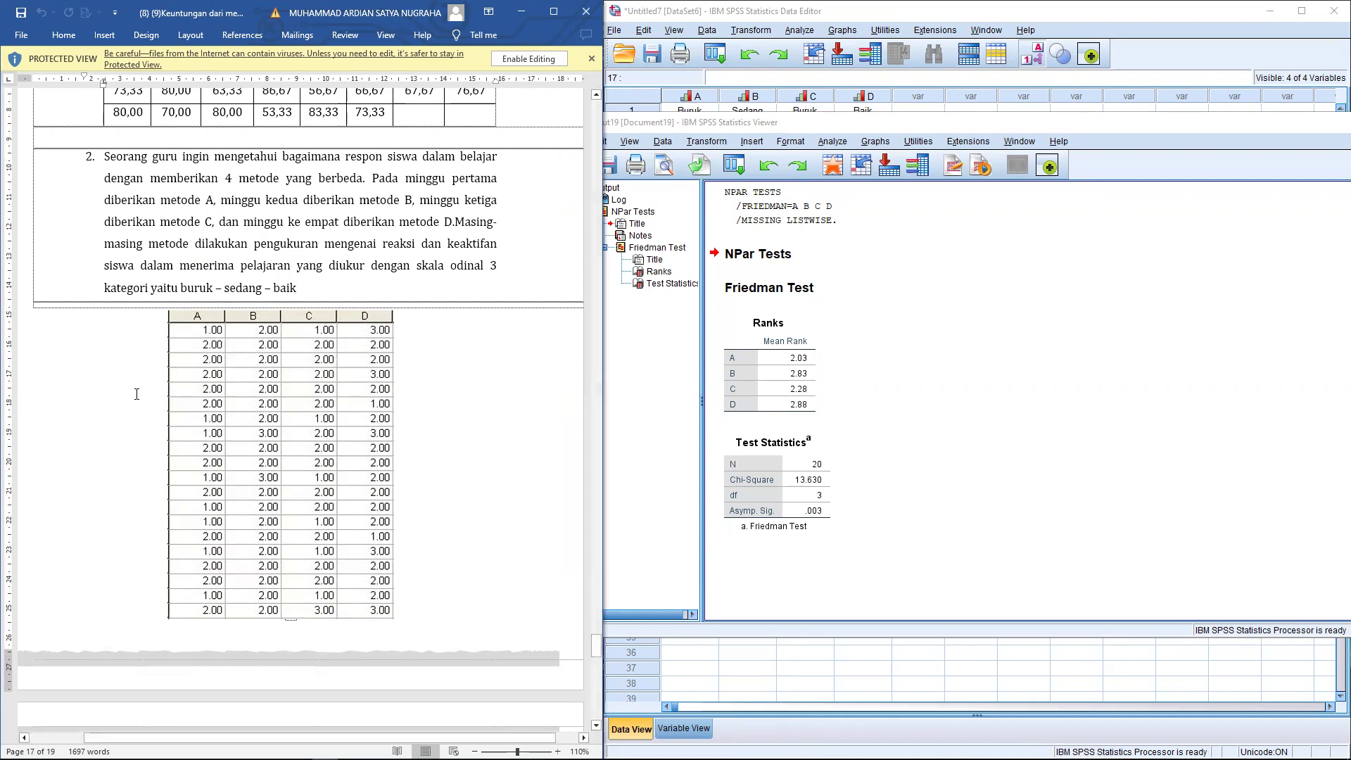
pyautogui.click(757, 123)
pyautogui.moveTo(765, 125); pyautogui.dragTo(799, 124)
pyautogui.click(820, 533)
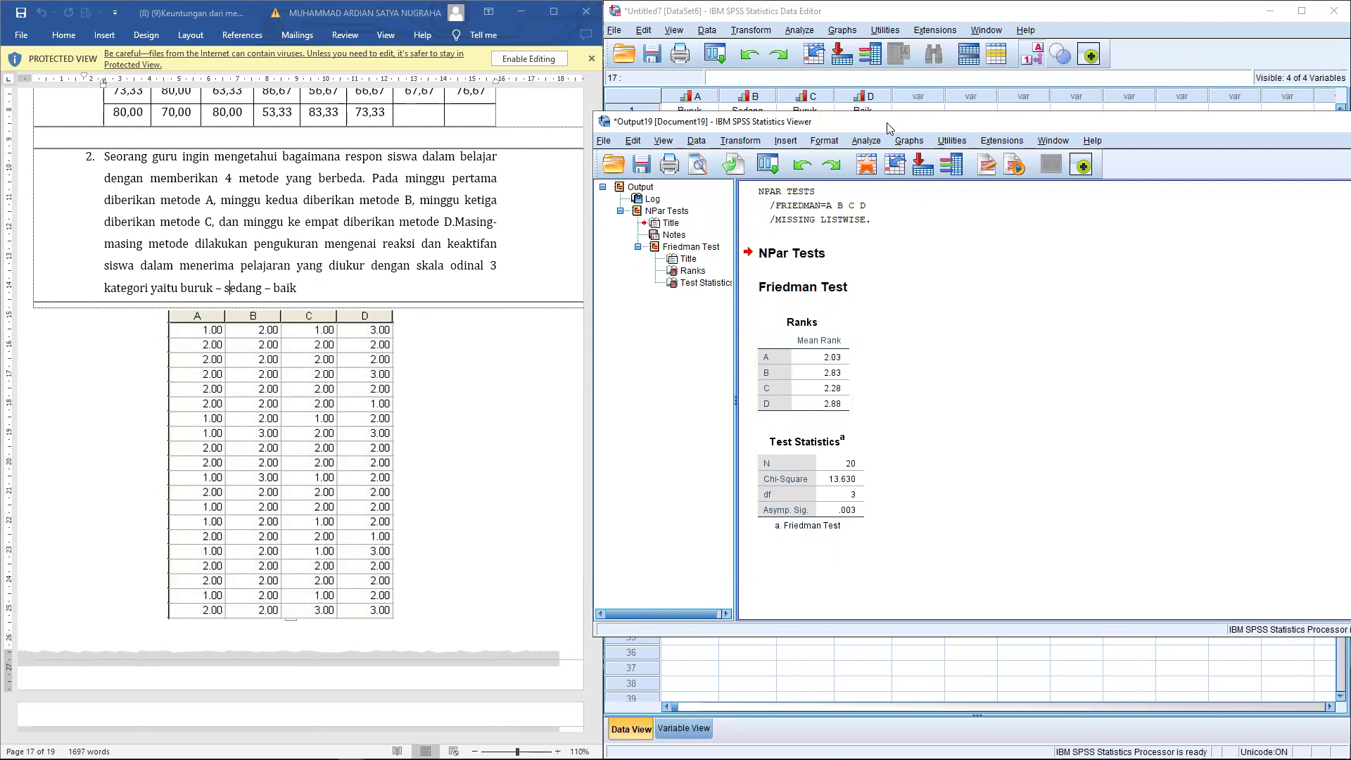
pyautogui.moveTo(889, 122); pyautogui.dragTo(838, 132)
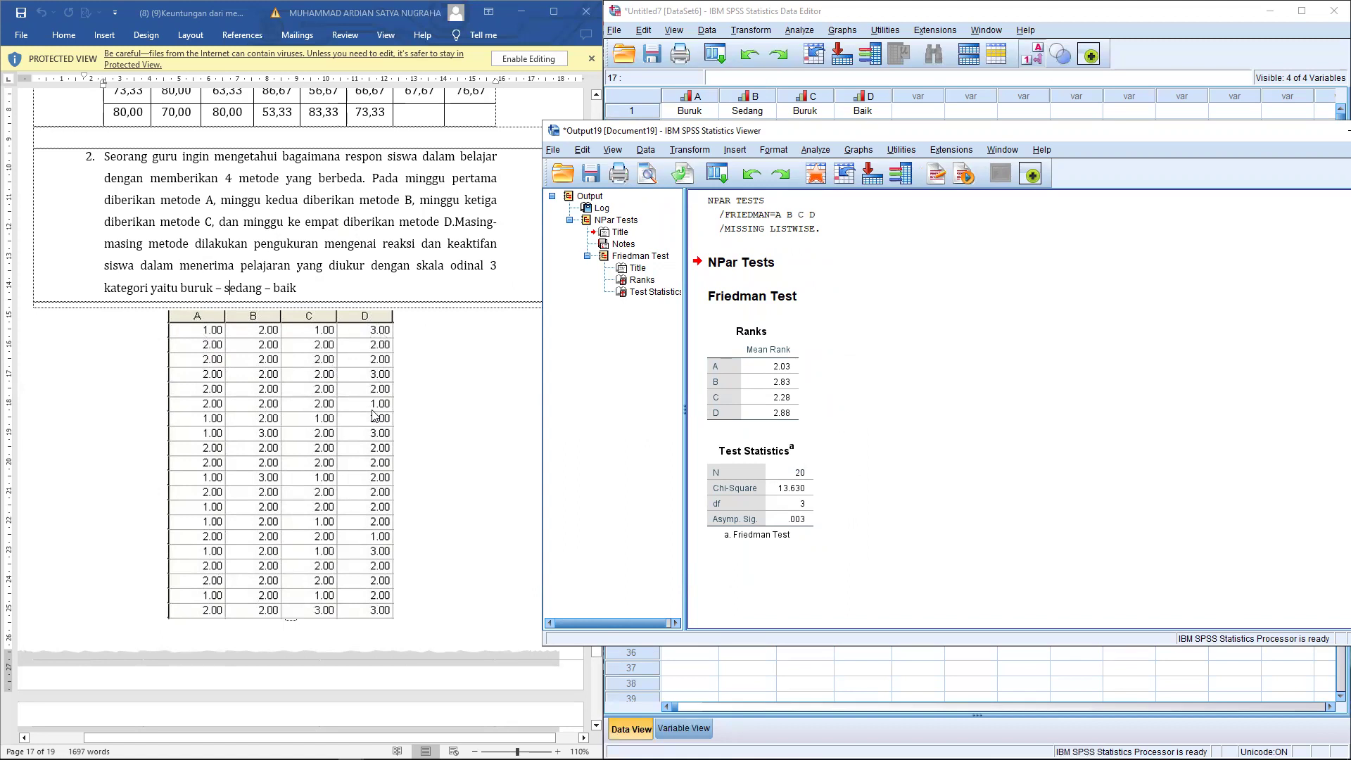
pyautogui.click(734, 224)
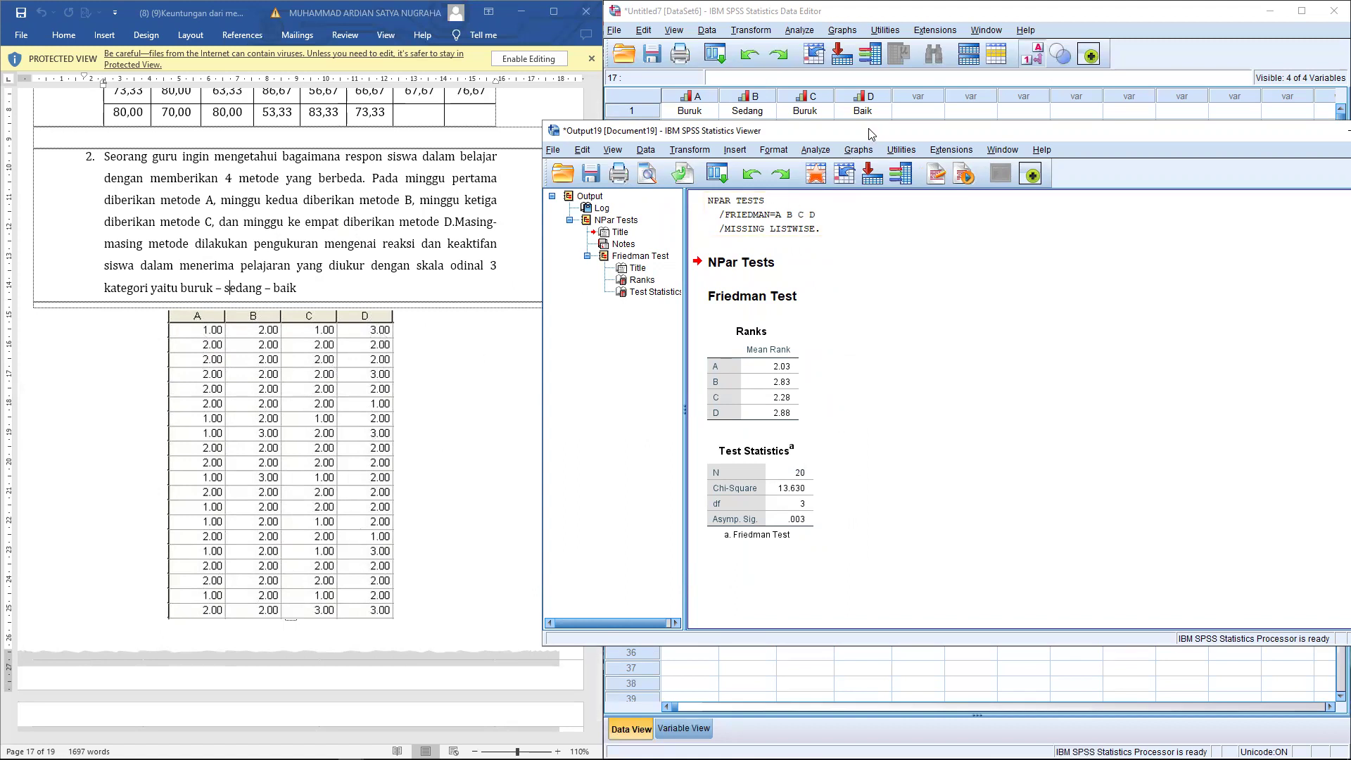
pyautogui.moveTo(871, 133); pyautogui.dragTo(714, 145)
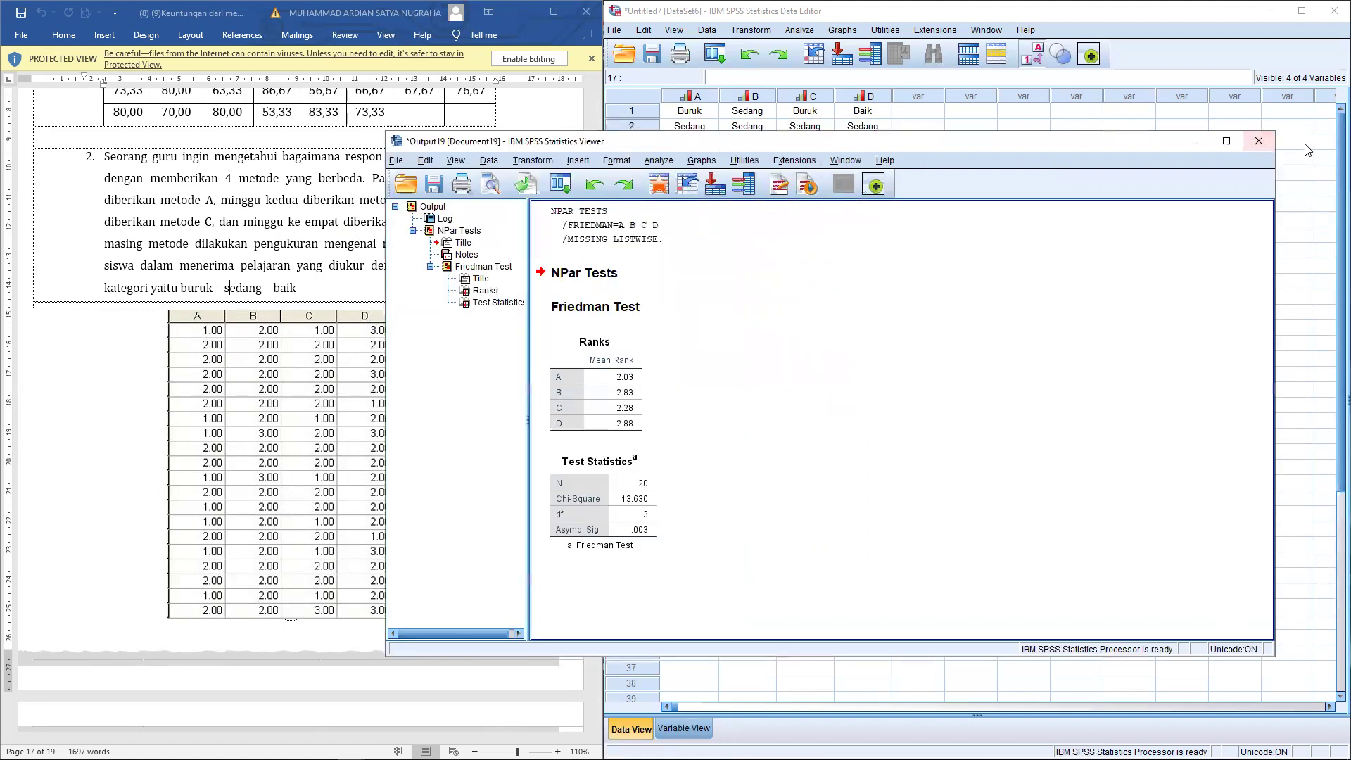
# Close the Friedman output without saving and create a new empty dataset, discarding its log output.
pyautogui.click(1261, 144)
pyautogui.click(829, 421)
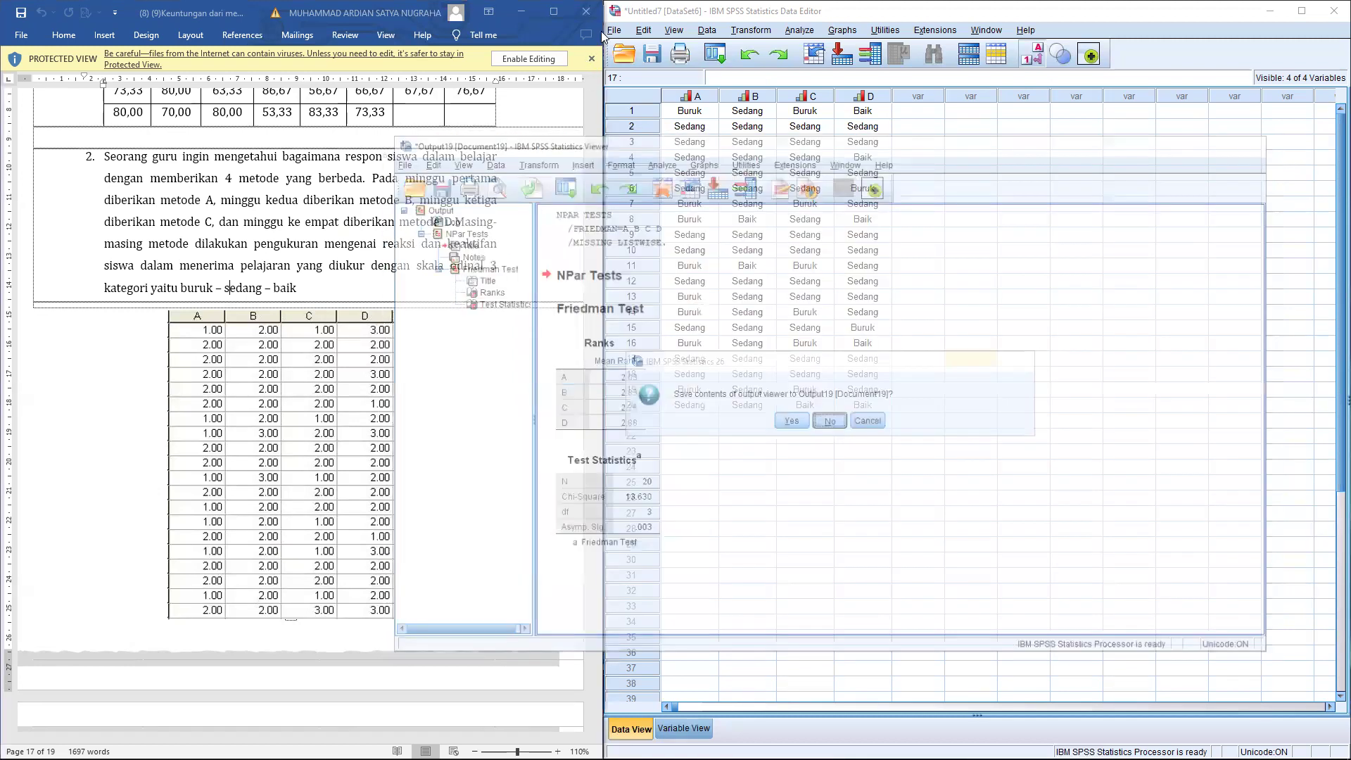
pyautogui.click(614, 30)
pyautogui.moveTo(637, 49)
pyautogui.click(822, 58)
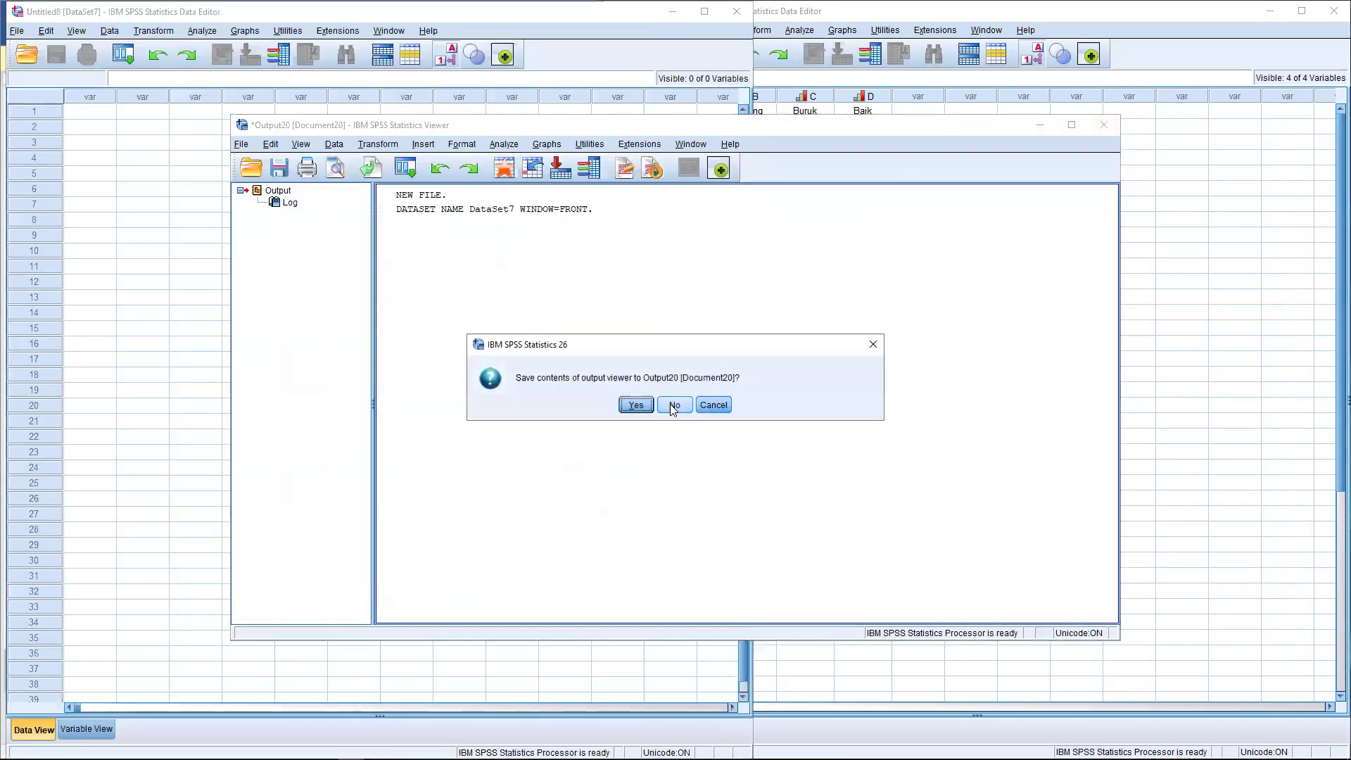
pyautogui.click(673, 406)
# Close the exercise 2 dataset, DataSet6, without saving its changes.
pyautogui.click(1333, 11)
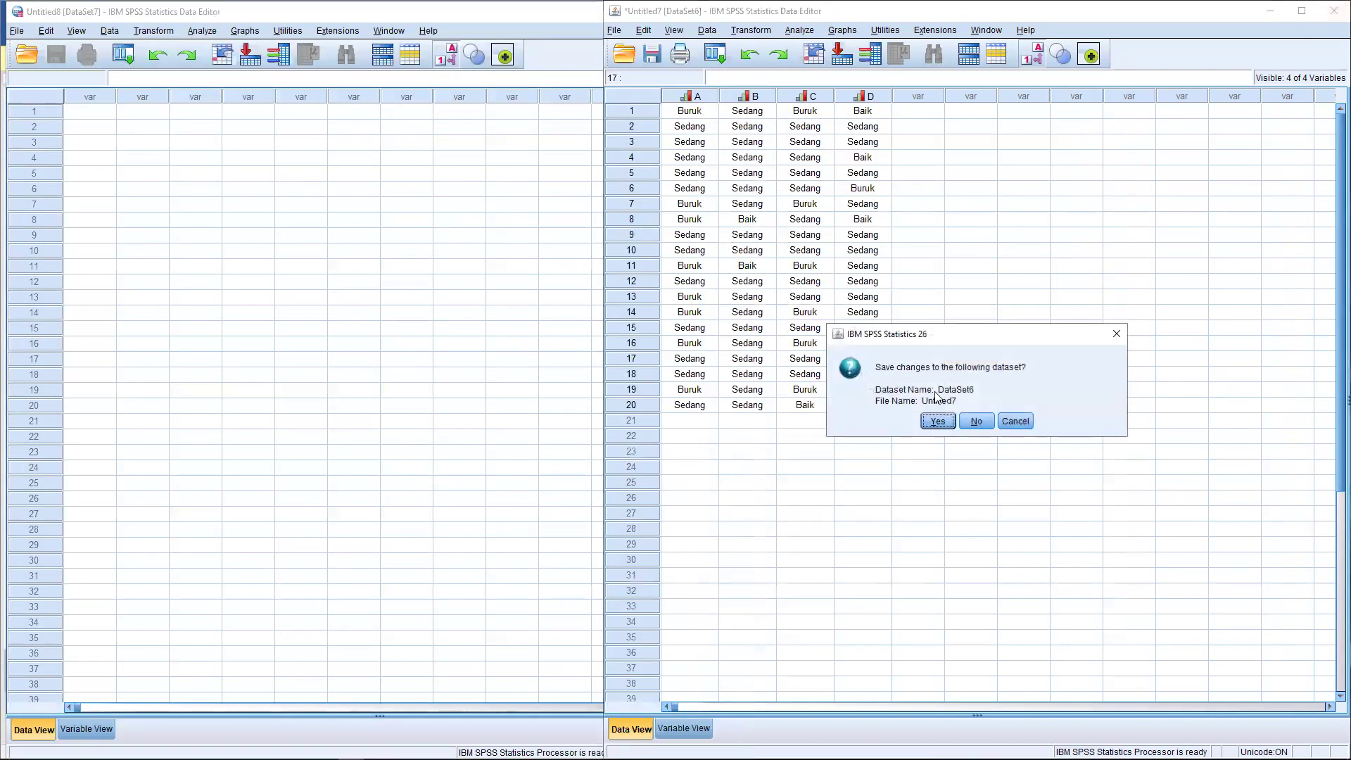
pyautogui.click(977, 422)
pyautogui.click(674, 404)
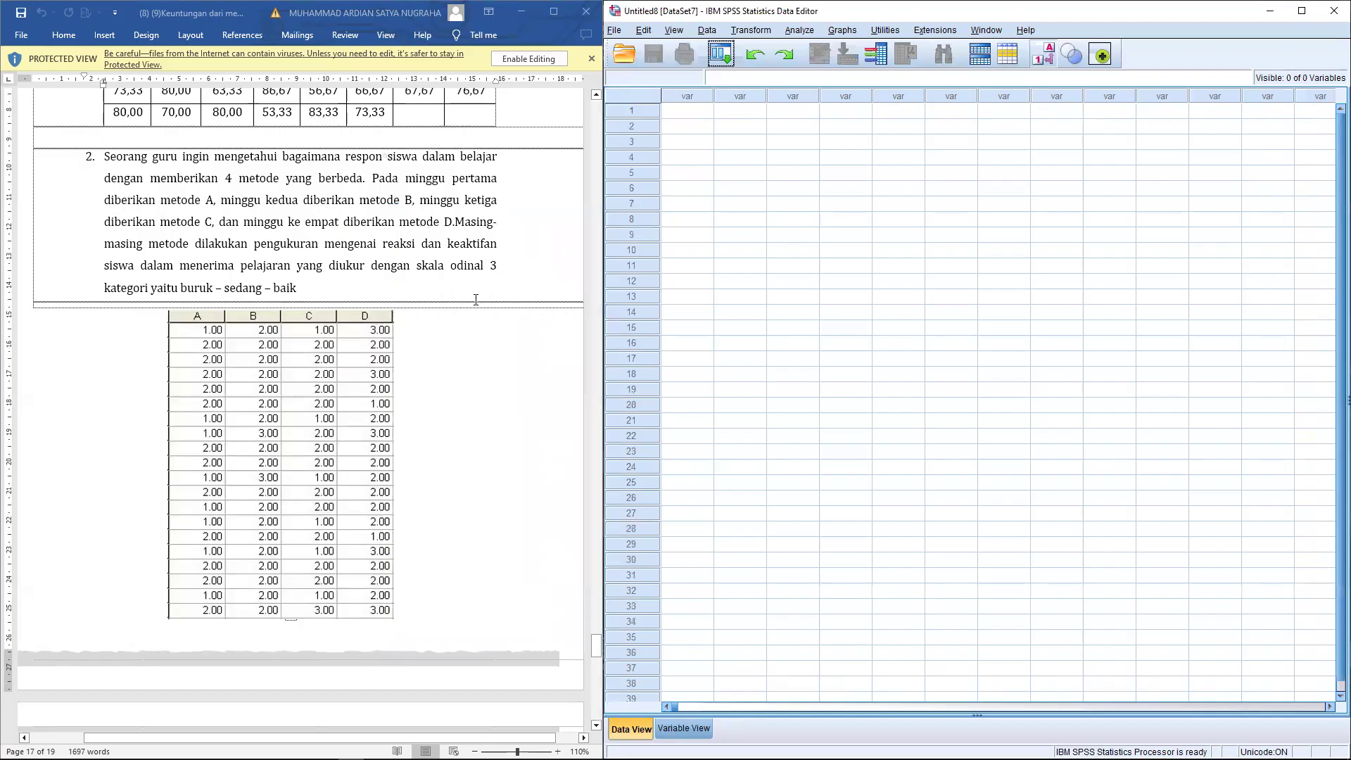
# Read exercise 3 in the Word document about the obat kuat's effect on running, including its Sebelum and Sesudah data table.
pyautogui.scroll(-8, 181, 441)
pyautogui.scroll(-6, 182, 441)
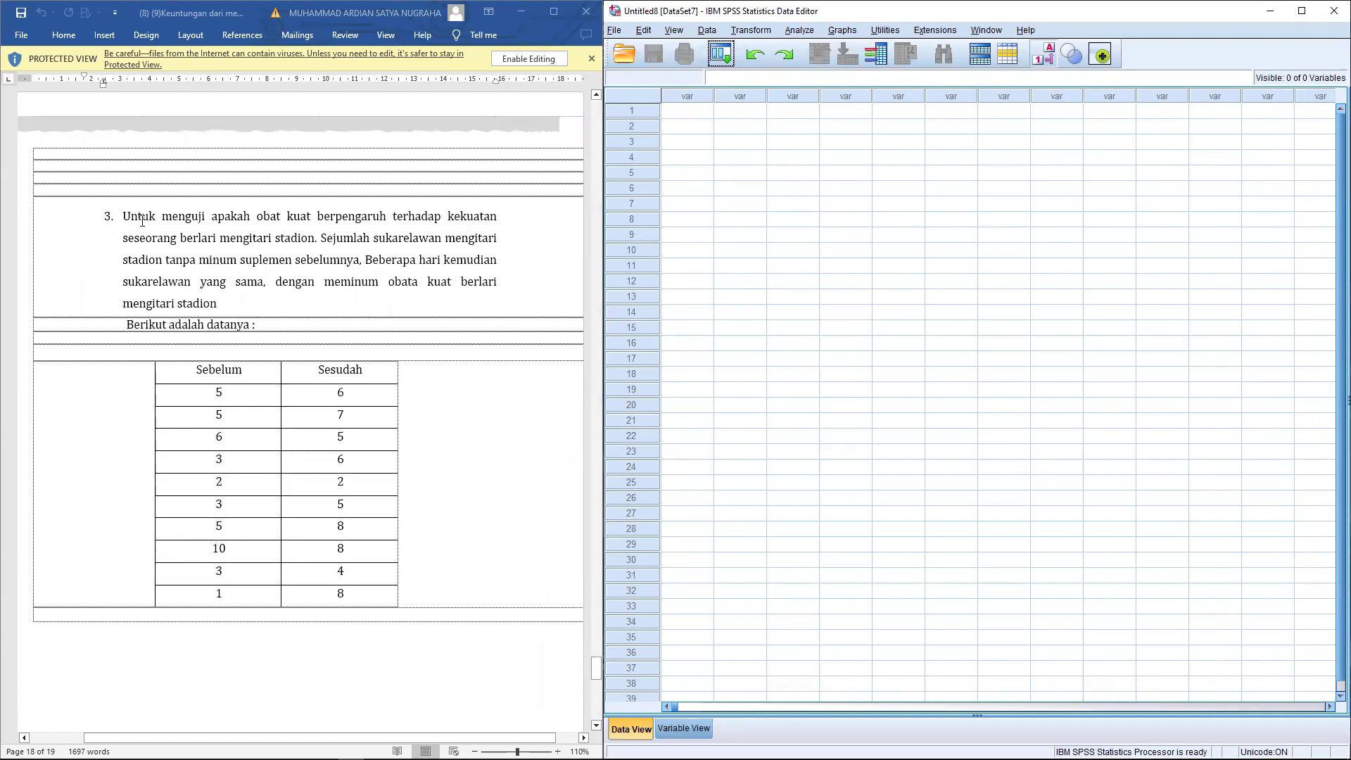
pyautogui.moveTo(277, 219); pyautogui.dragTo(332, 220)
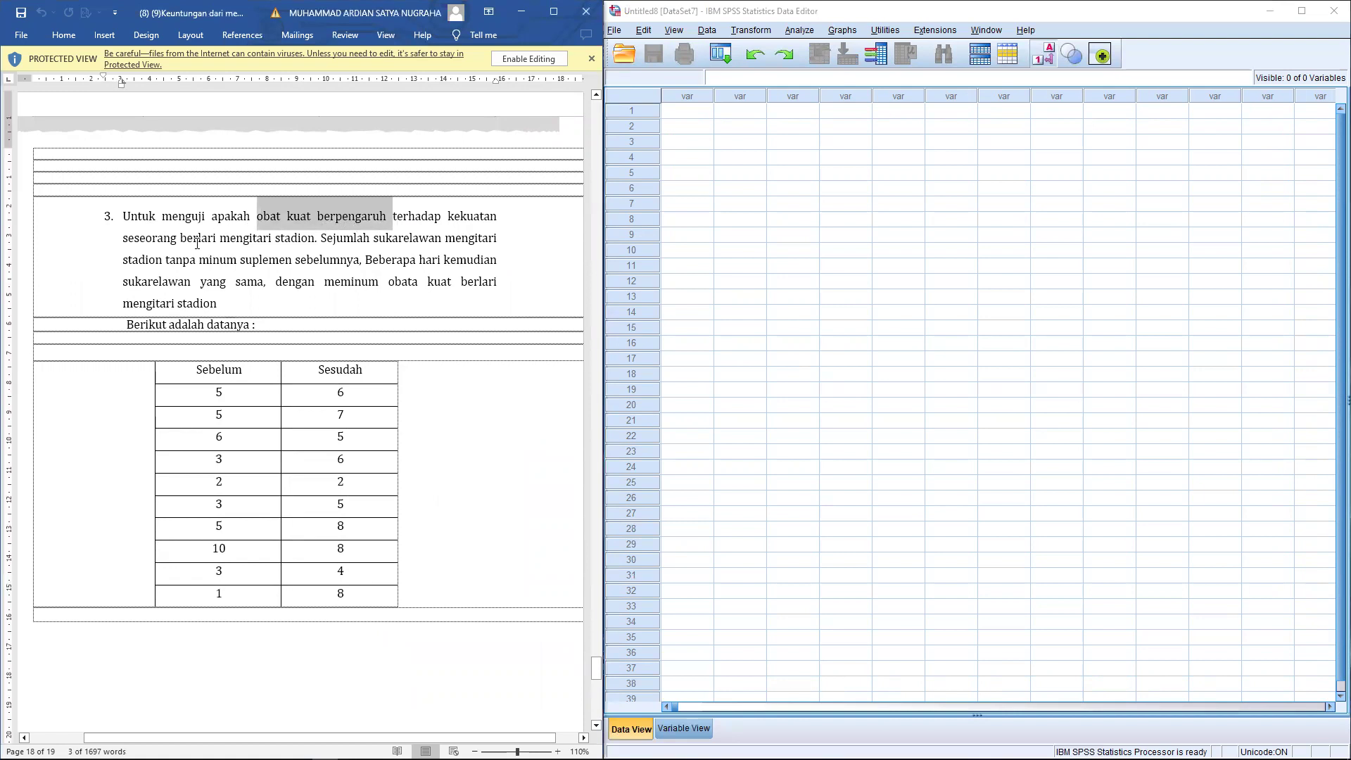
pyautogui.moveTo(195, 239); pyautogui.dragTo(230, 244)
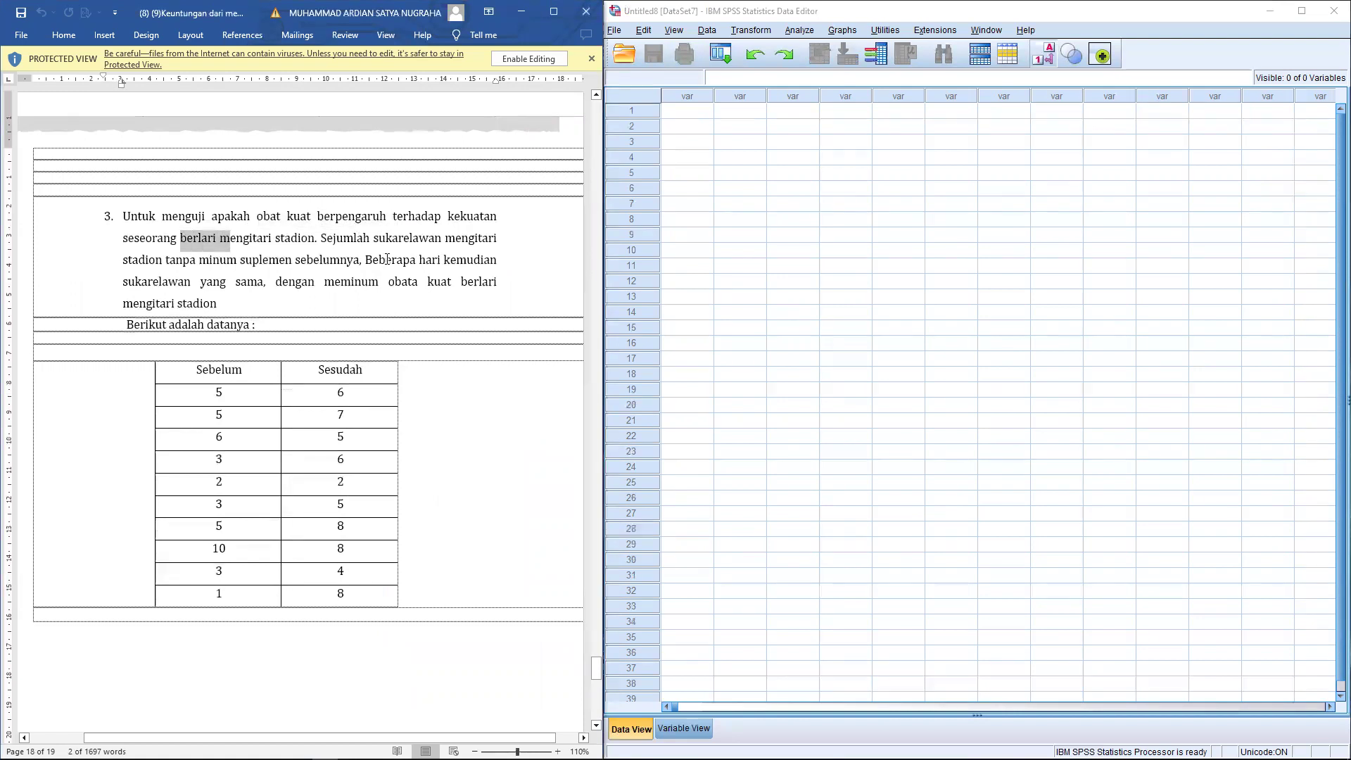
pyautogui.moveTo(207, 377); pyautogui.dragTo(310, 383)
pyautogui.click(215, 392)
pyautogui.moveTo(211, 392); pyautogui.dragTo(233, 549)
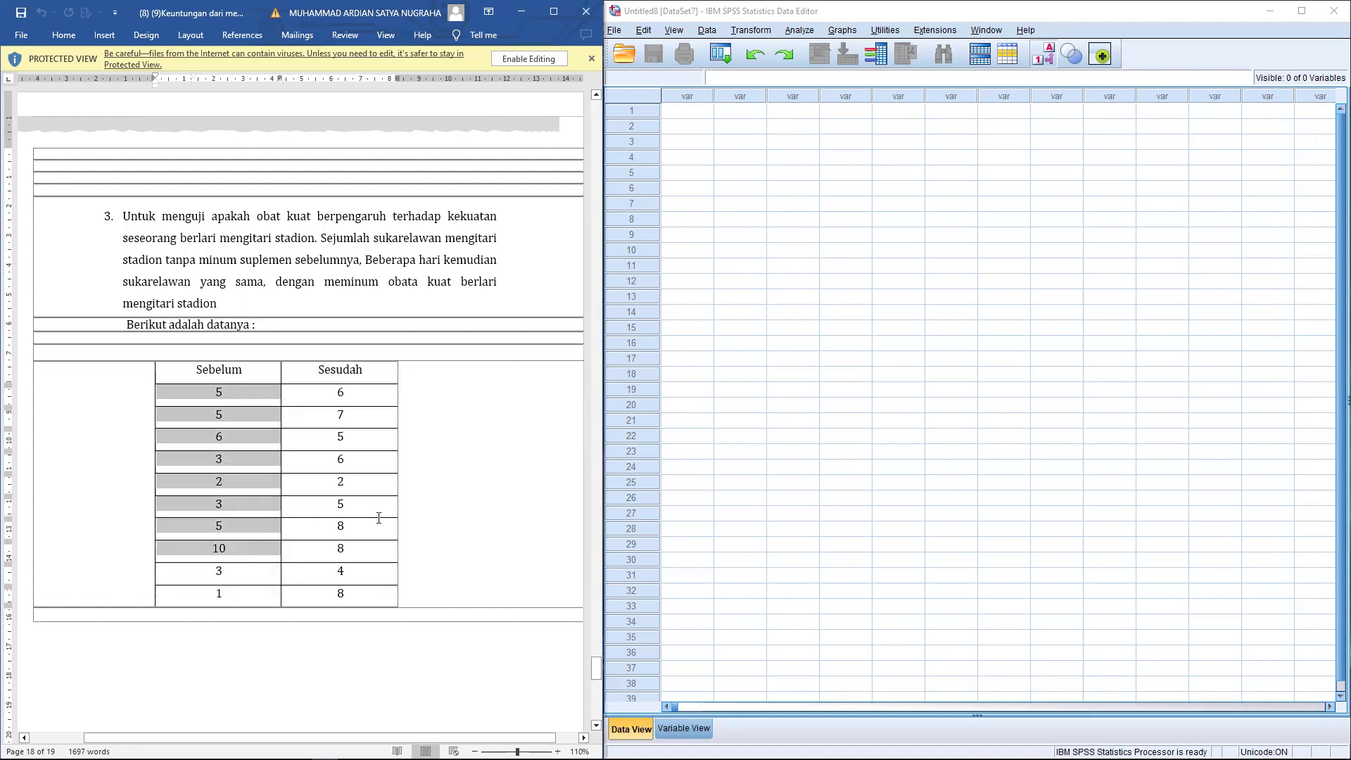
pyautogui.click(474, 519)
pyautogui.scroll(-3, 473, 521)
pyautogui.scroll(2, 540, 498)
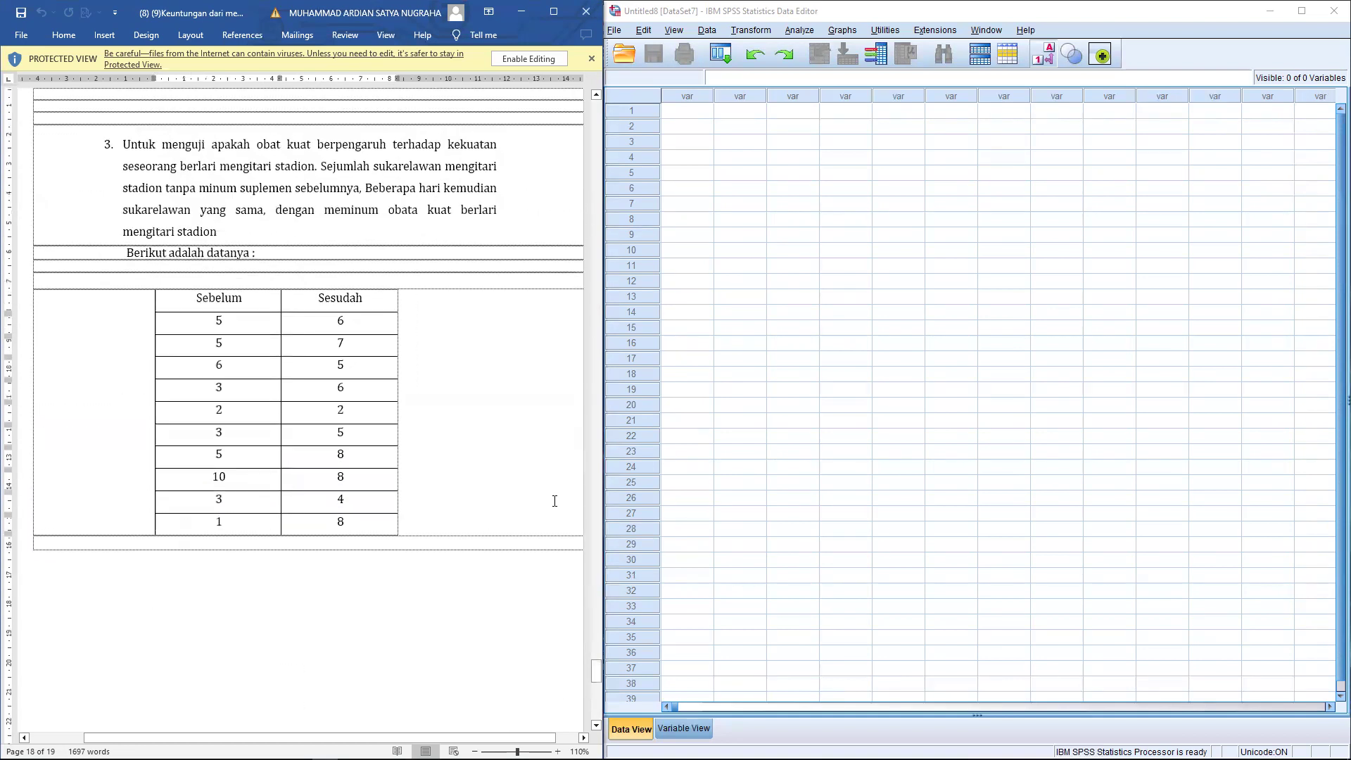
pyautogui.scroll(3, 555, 501)
# Define the first variable as Sebelum, numeric, with 0 decimals and a width of 2.
pyautogui.click(708, 728)
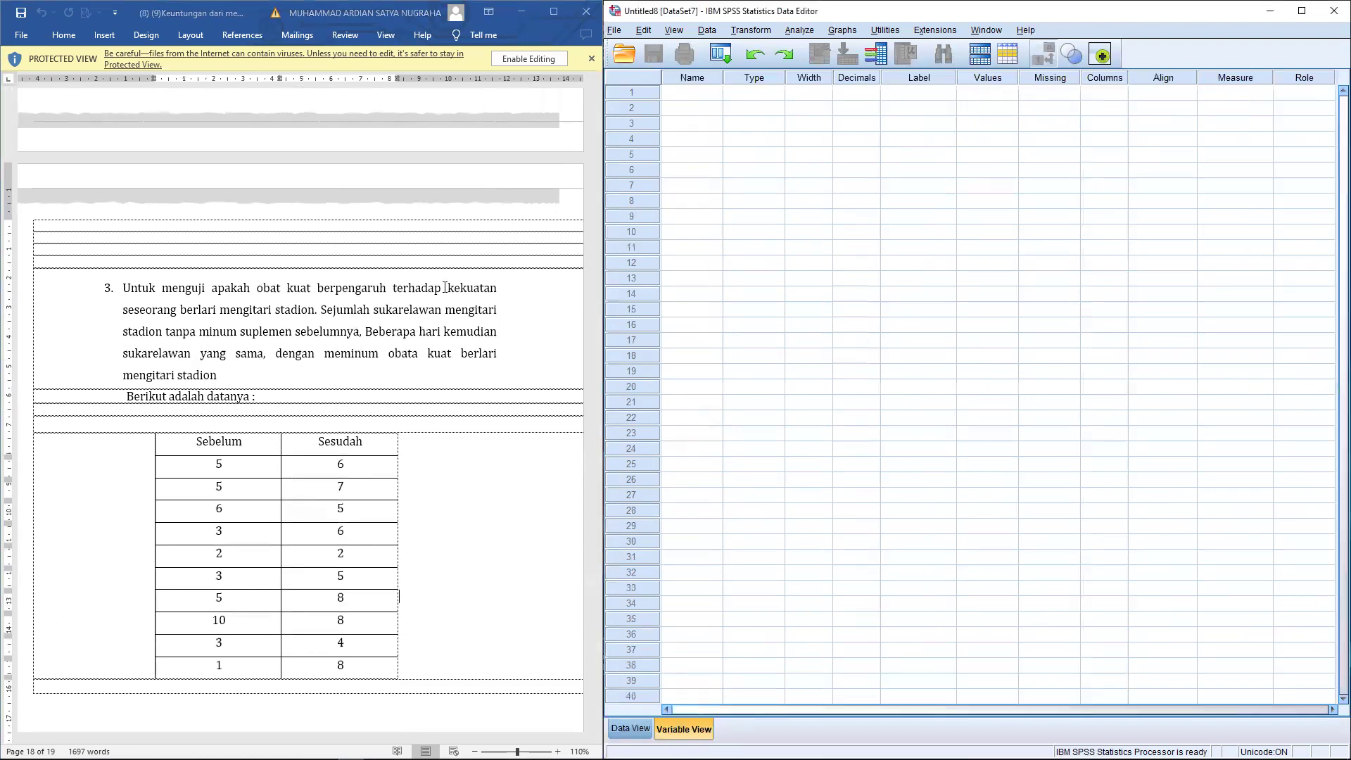
pyautogui.click(675, 94)
pyautogui.write('S')
pyautogui.press('Tab')
pyautogui.click(818, 98)
pyautogui.click(868, 98)
pyautogui.click(874, 96)
pyautogui.click(874, 97)
pyautogui.click(828, 99)
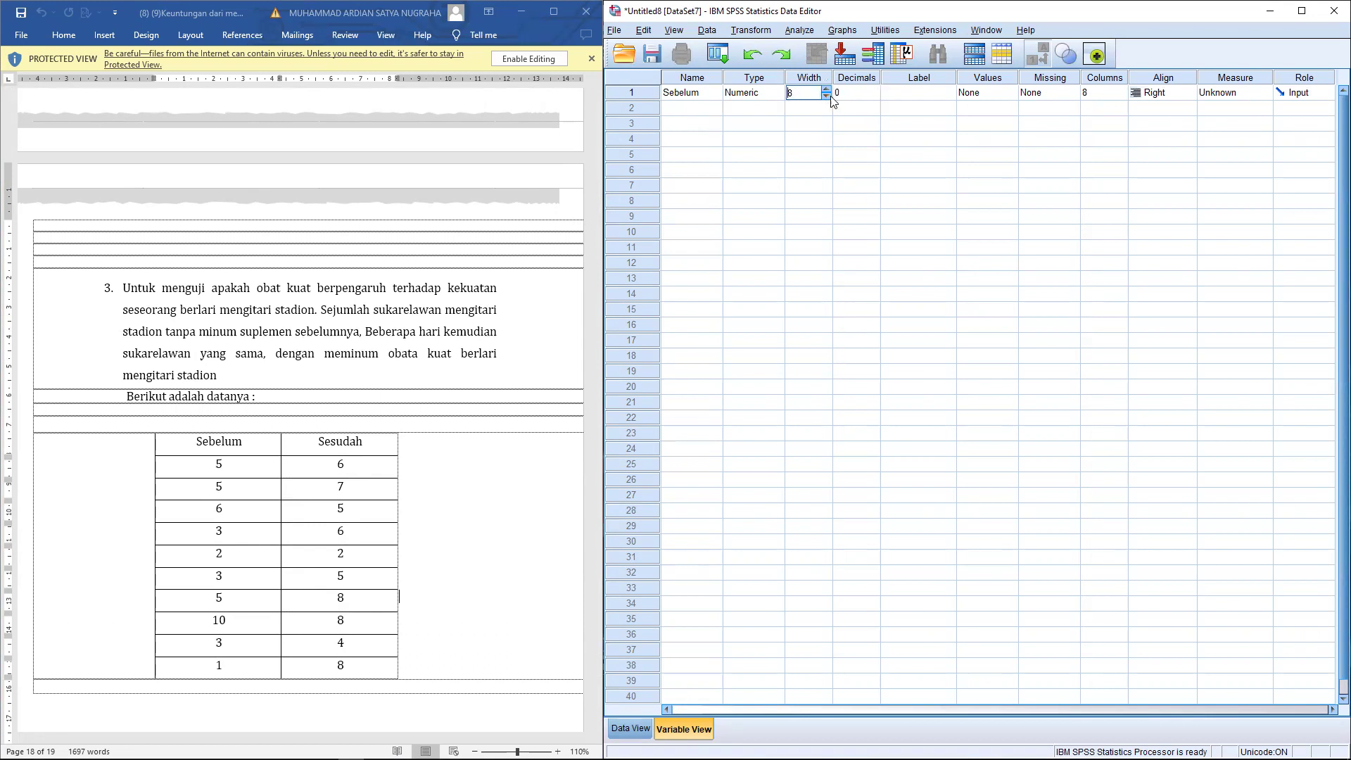
pyautogui.click(828, 97)
# Label the first variable Sebelum.
pyautogui.click(915, 93)
pyautogui.write('S')
pyautogui.write('eve')
pyautogui.press('BackSpace')
pyautogui.press('BackSpace')
pyautogui.write('be')
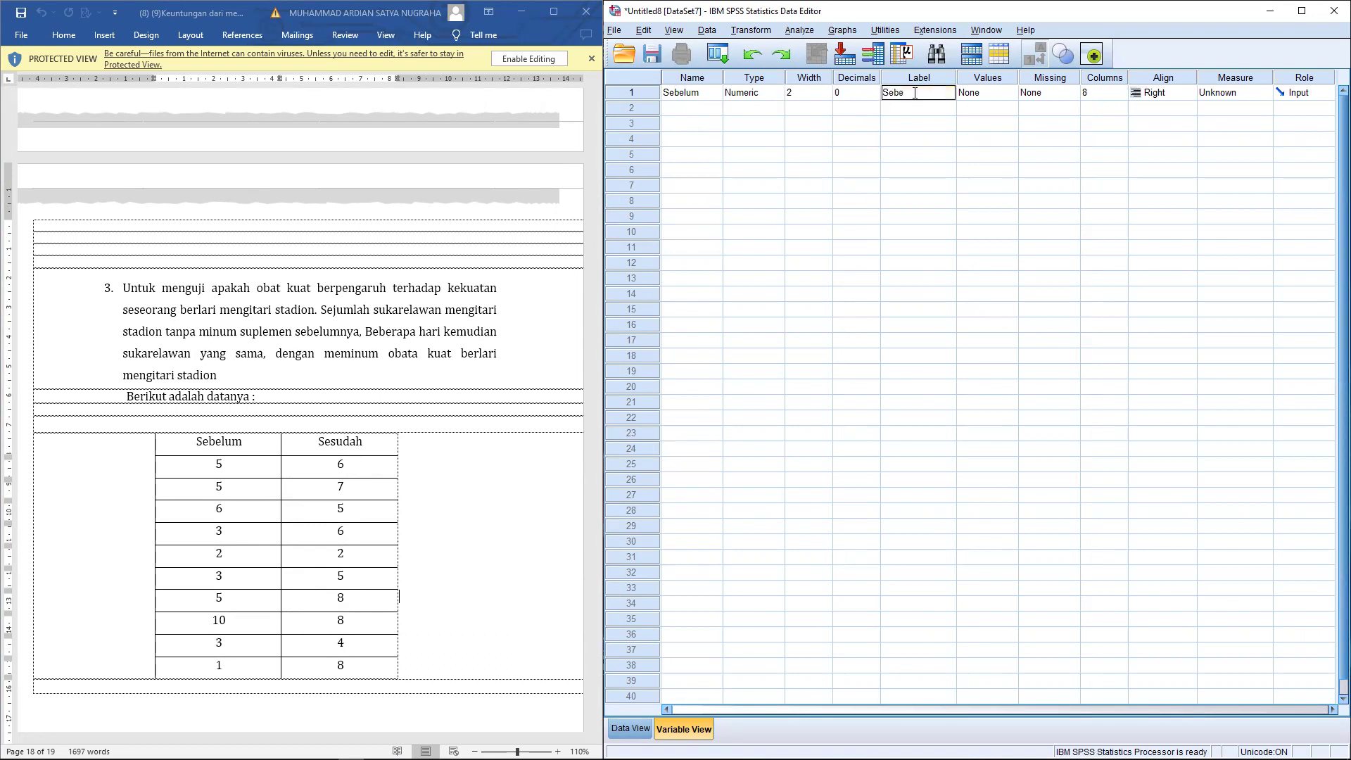
pyautogui.write('lum')
# Set the Sebelum variable's alignment to Center and its measurement level to Scale.
pyautogui.click(1108, 95)
pyautogui.click(1187, 92)
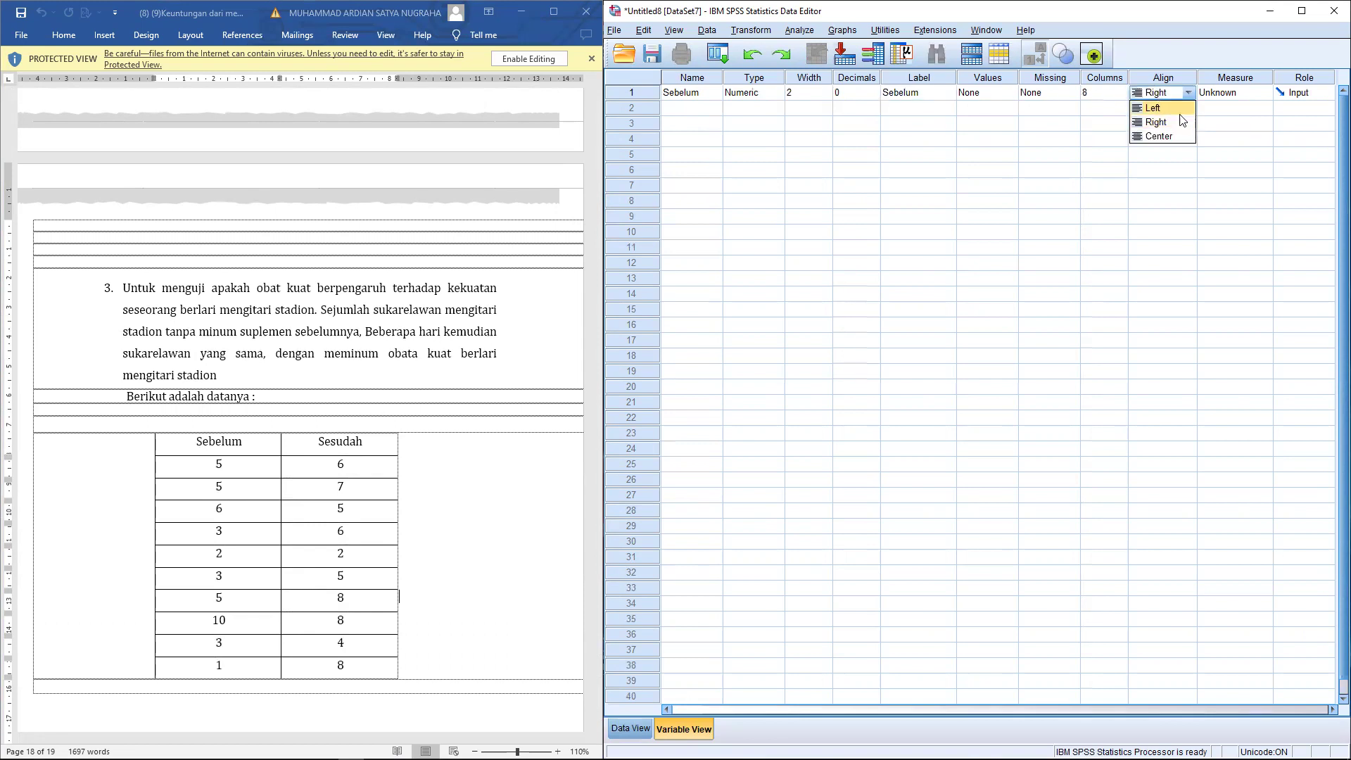
pyautogui.click(1174, 135)
pyautogui.click(1237, 96)
pyautogui.click(1234, 107)
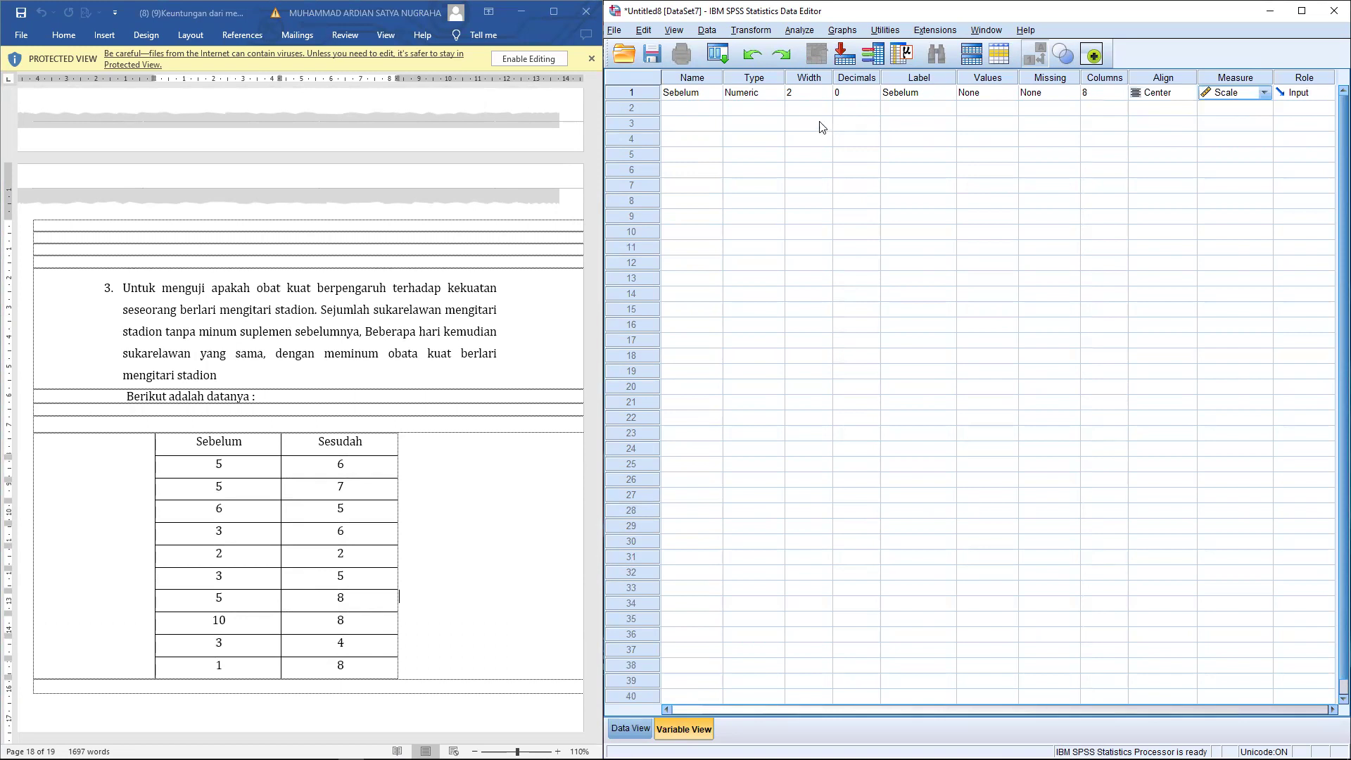
# Define the second variable as Sesudah, numeric, with a width of 2 and 0 decimals.
pyautogui.click(692, 112)
pyautogui.write('S')
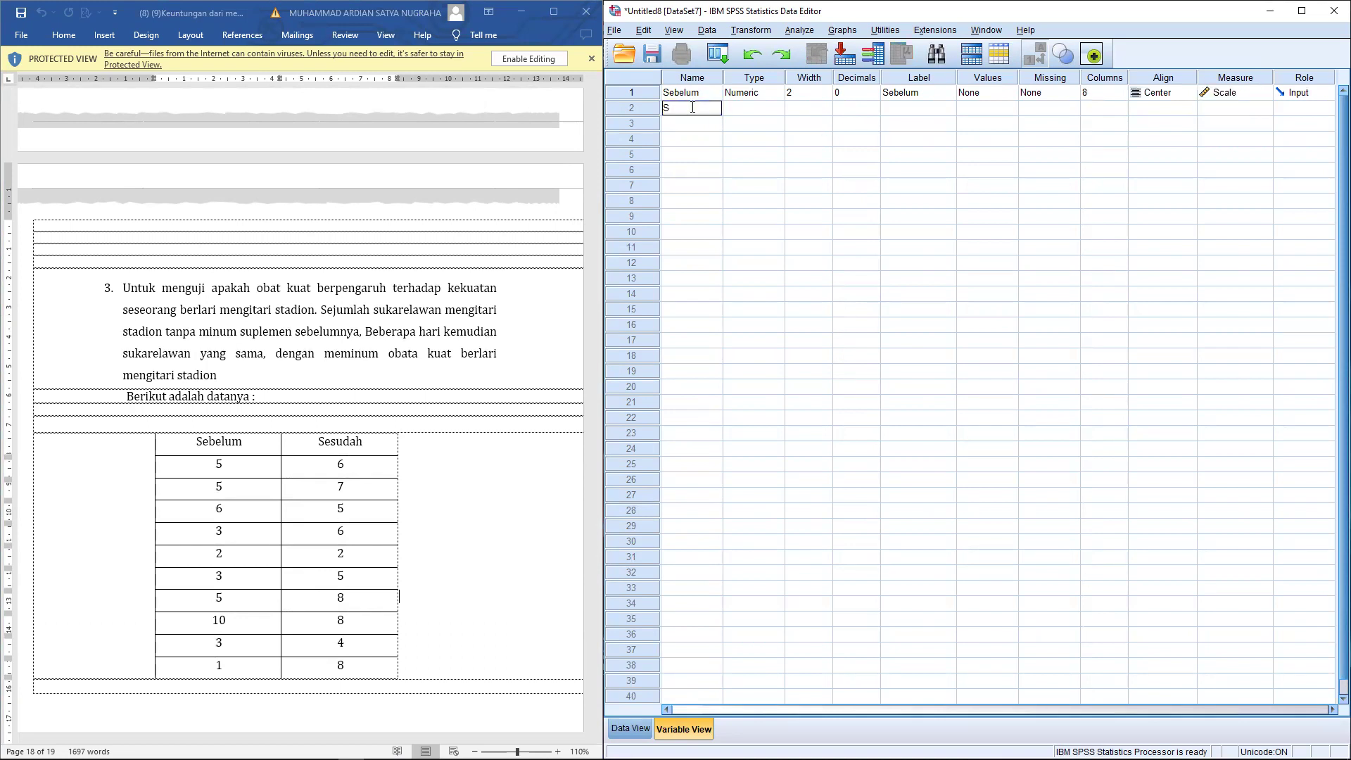
pyautogui.write('esudah')
pyautogui.press('Tab')
pyautogui.click(817, 109)
pyautogui.click(853, 111)
pyautogui.click(876, 112)
pyautogui.click(876, 112)
pyautogui.click(795, 110)
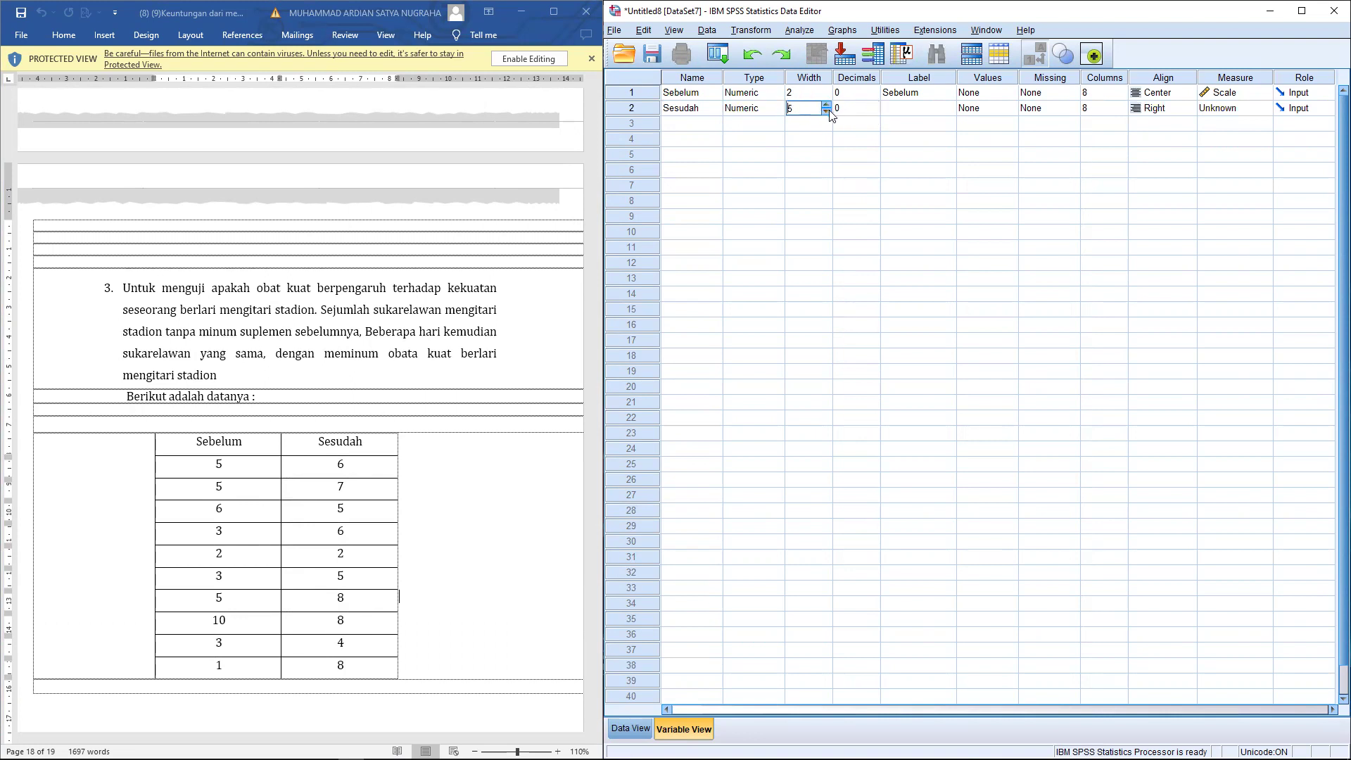
pyautogui.click(829, 111)
pyautogui.click(829, 111)
# Label the second variable Sebelum.
pyautogui.click(916, 109)
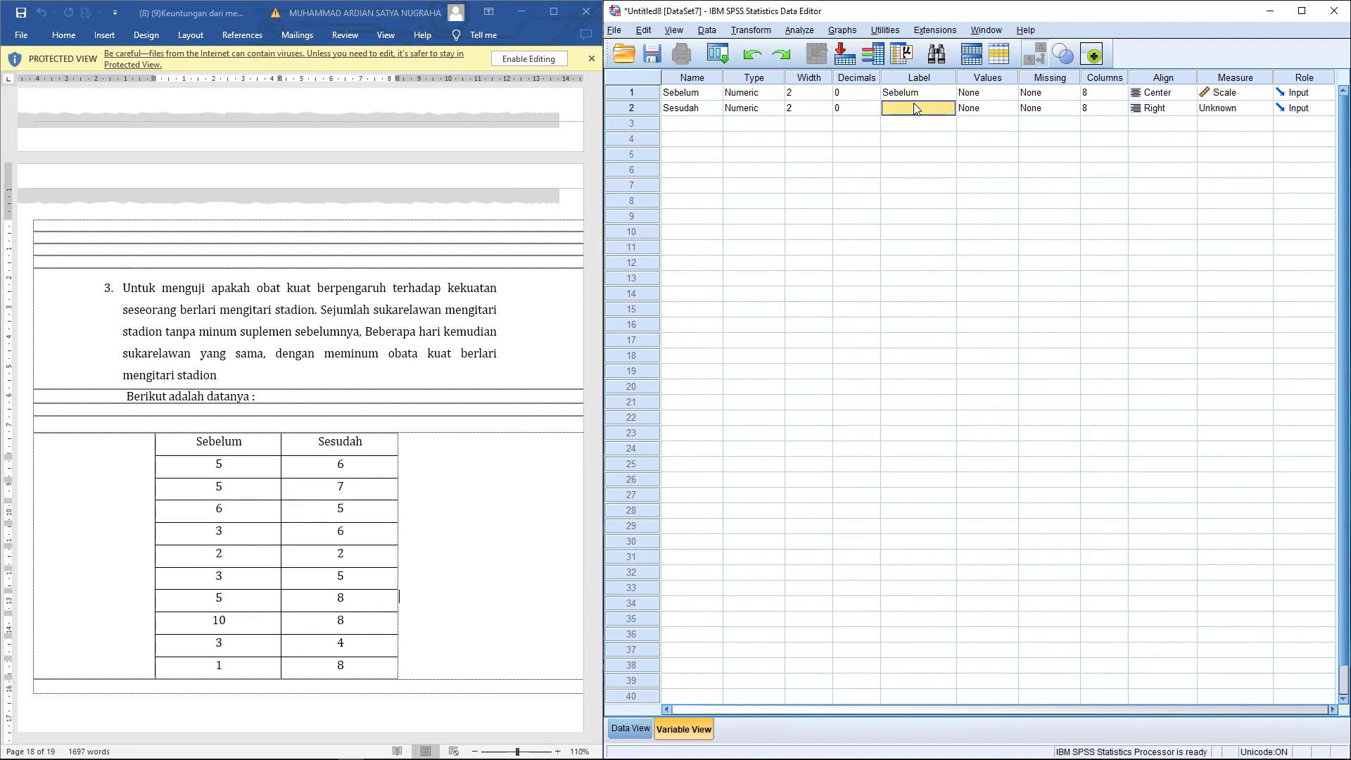
pyautogui.write('S')
pyautogui.click(1041, 109)
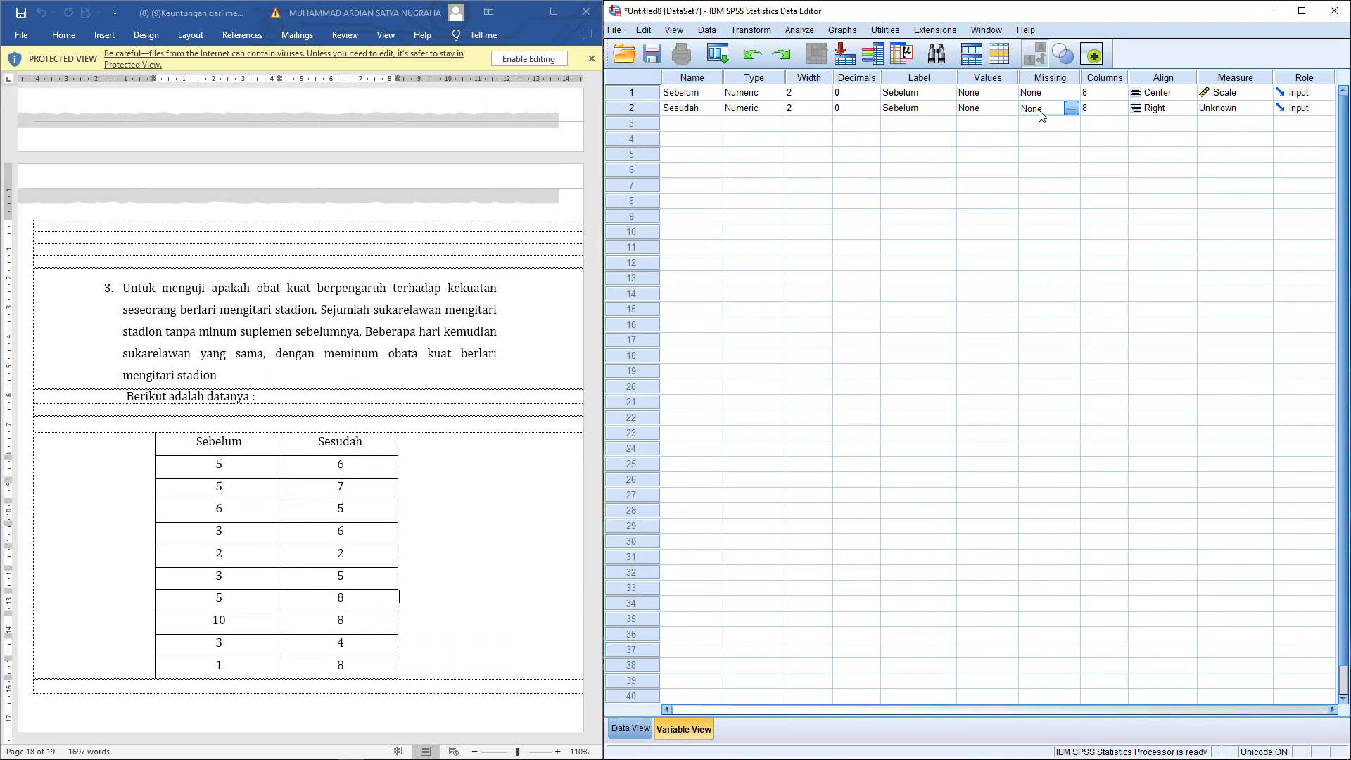
# Set the Sesudah variable's alignment to Center and its measurement level to Scale.
pyautogui.click(1154, 111)
pyautogui.click(1168, 148)
pyautogui.click(1225, 115)
pyautogui.click(1226, 124)
pyautogui.click(712, 123)
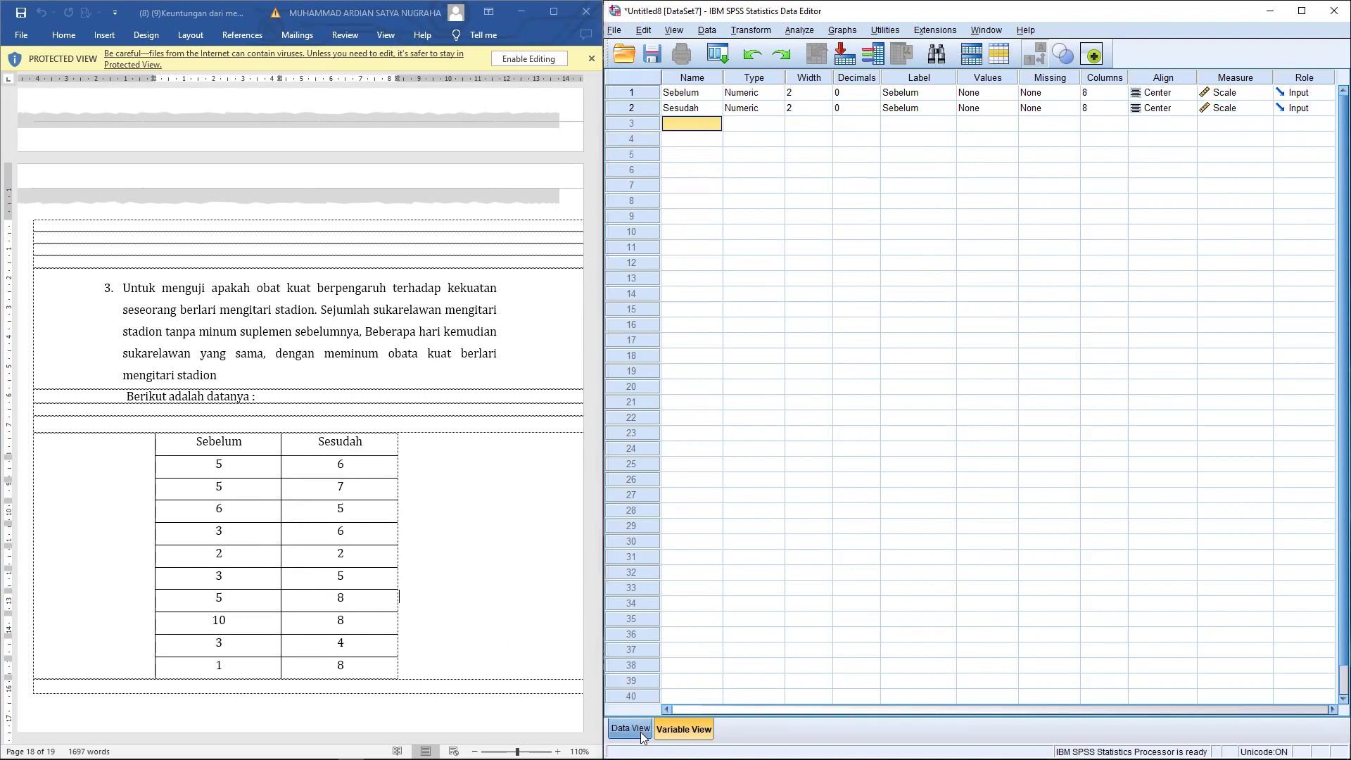
# Enter the first six Sebelum values in the data grid: 5, 5, 6, 3, 2 and 3.
pyautogui.click(641, 735)
pyautogui.moveTo(718, 94)
pyautogui.mouseDown()
pyautogui.moveTo(796, 96)
pyautogui.moveTo(731, 95)
pyautogui.mouseUp()
pyautogui.click(707, 113)
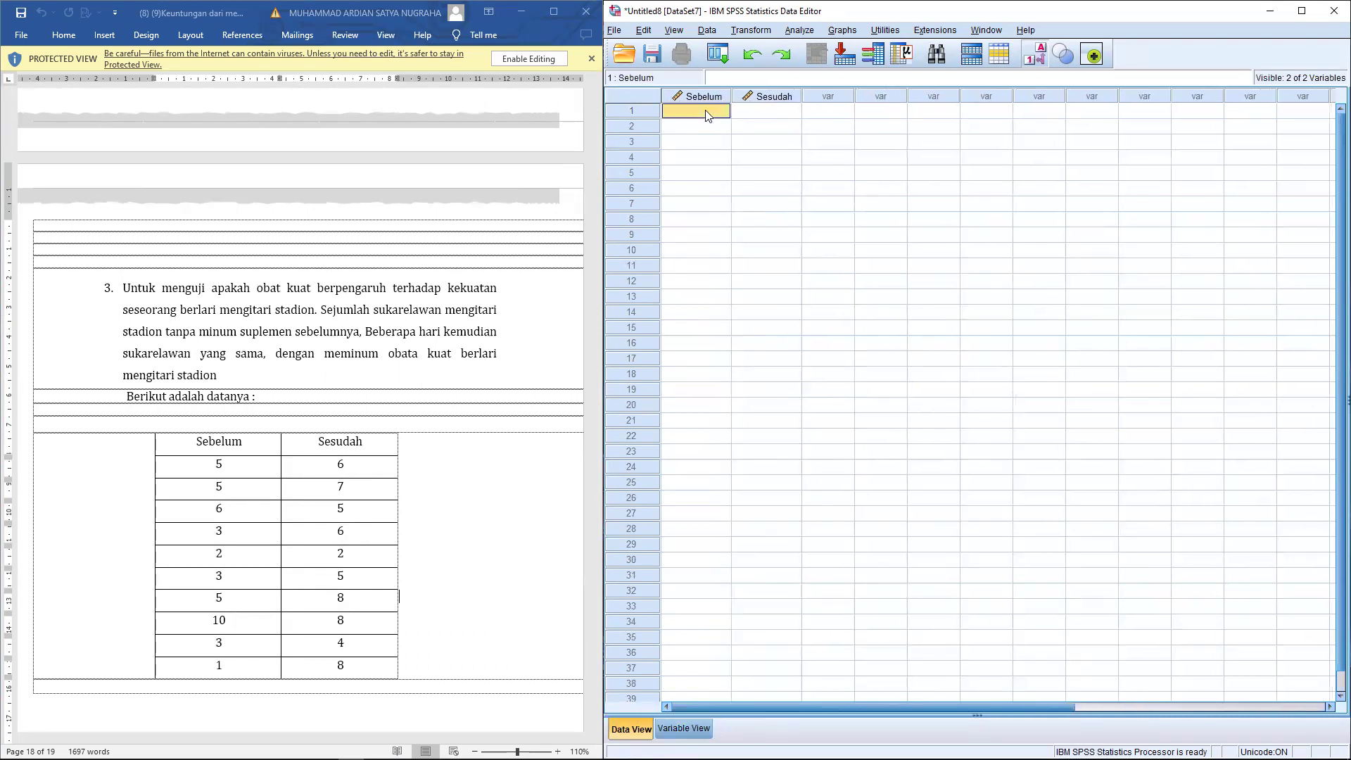
pyautogui.write('5')
pyautogui.press('Return')
pyautogui.write('5')
pyautogui.press('Return')
pyautogui.write('5')
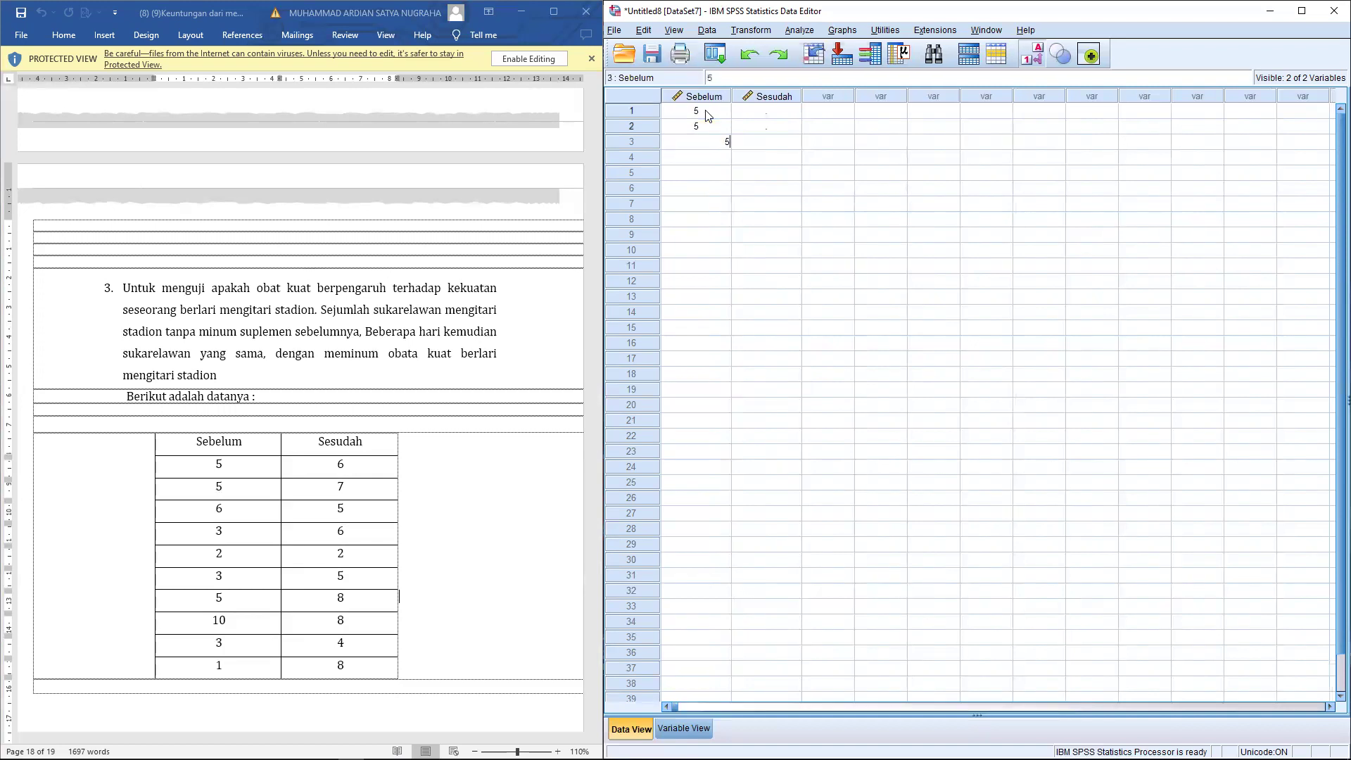
pyautogui.press('Return')
pyautogui.write('3')
pyautogui.press('Return')
pyautogui.write('2')
pyautogui.press('Return')
pyautogui.write('2')
pyautogui.press('Return')
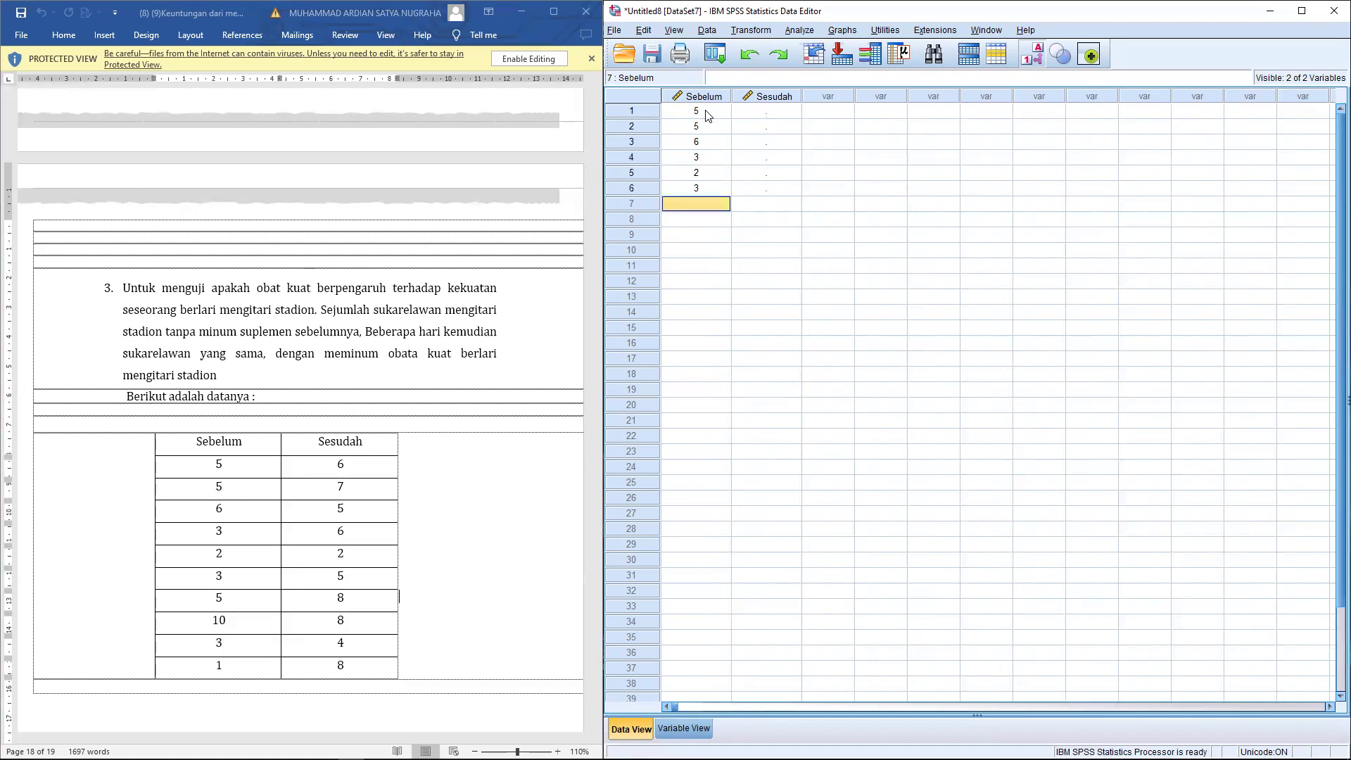
# Fill the Sebelum column's rows 7 to 10 with 5, 10, 3 and 1.
pyautogui.write('5')
pyautogui.press('Return')
pyautogui.write('1')
pyautogui.press('Return')
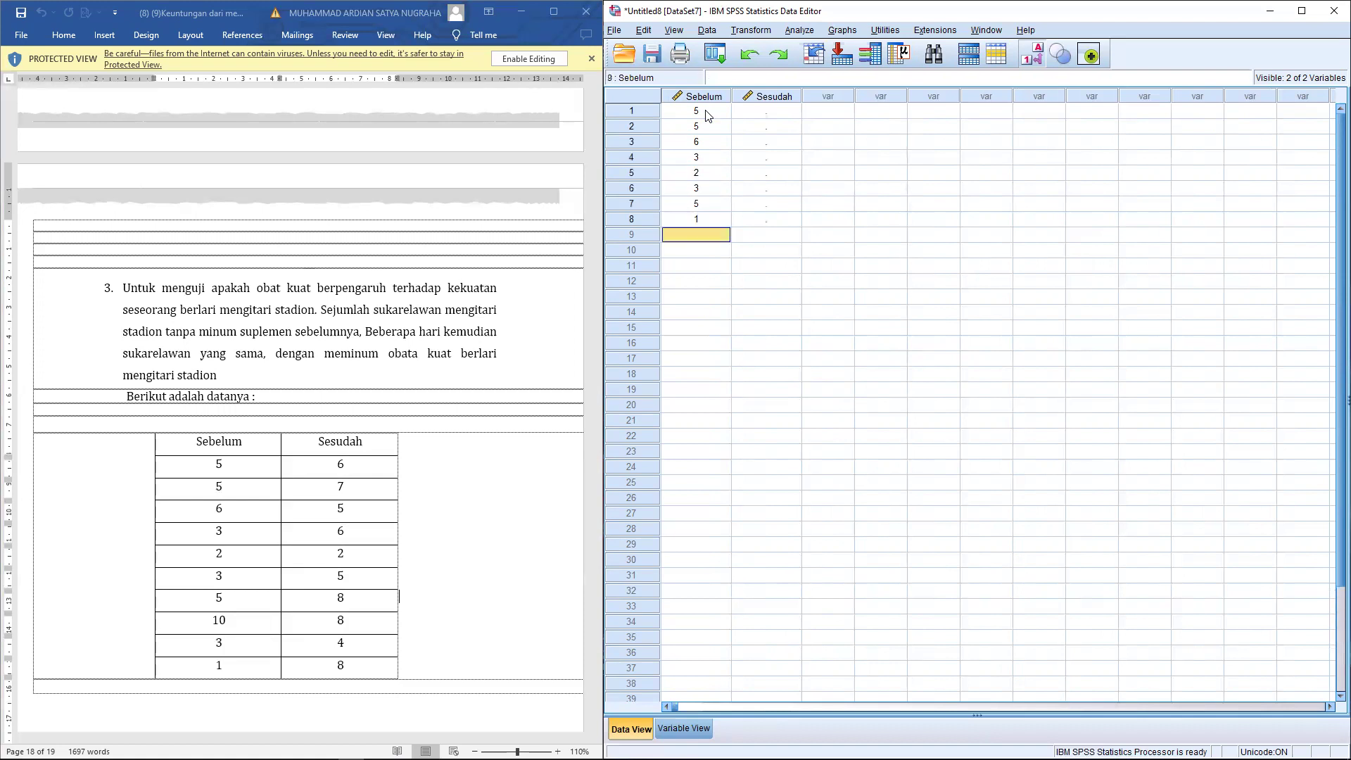
pyautogui.write('1')
pyautogui.press('Up')
pyautogui.write('1')
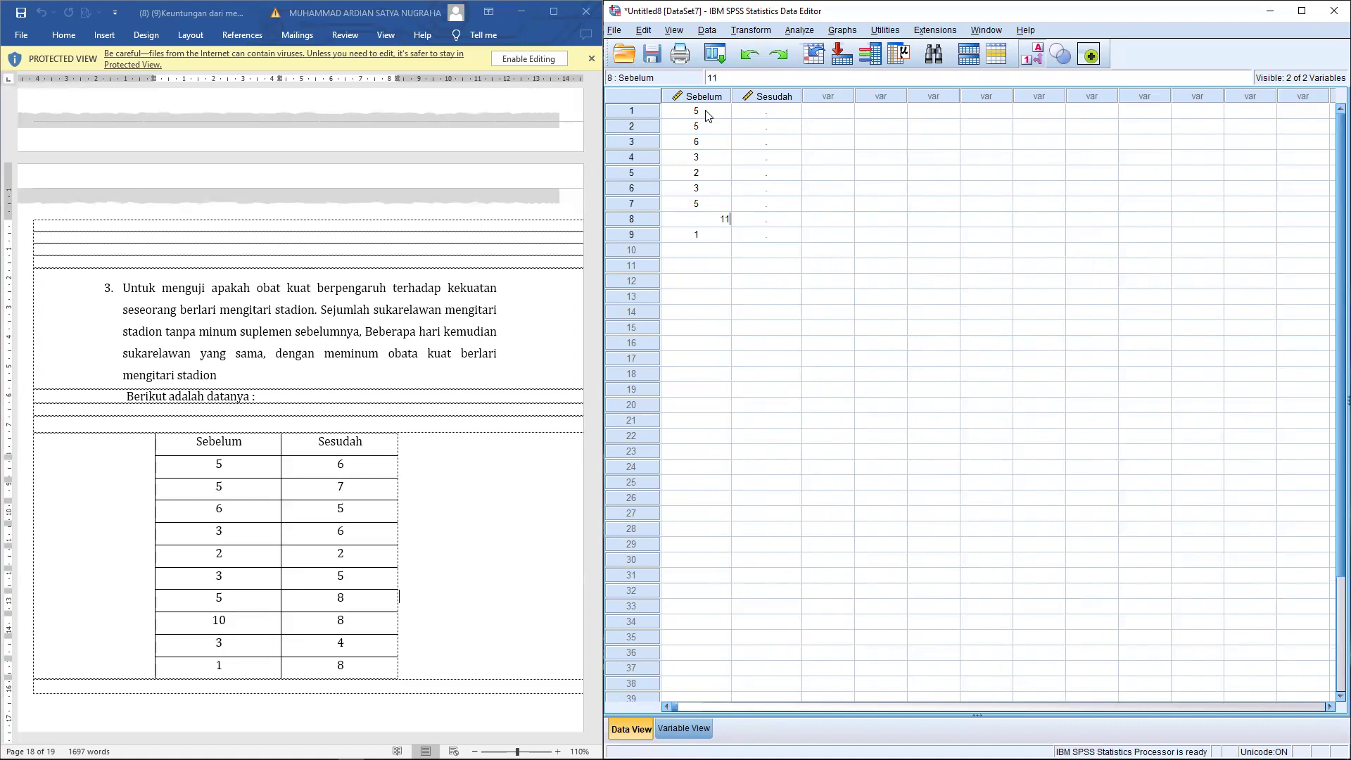
pyautogui.press('Return')
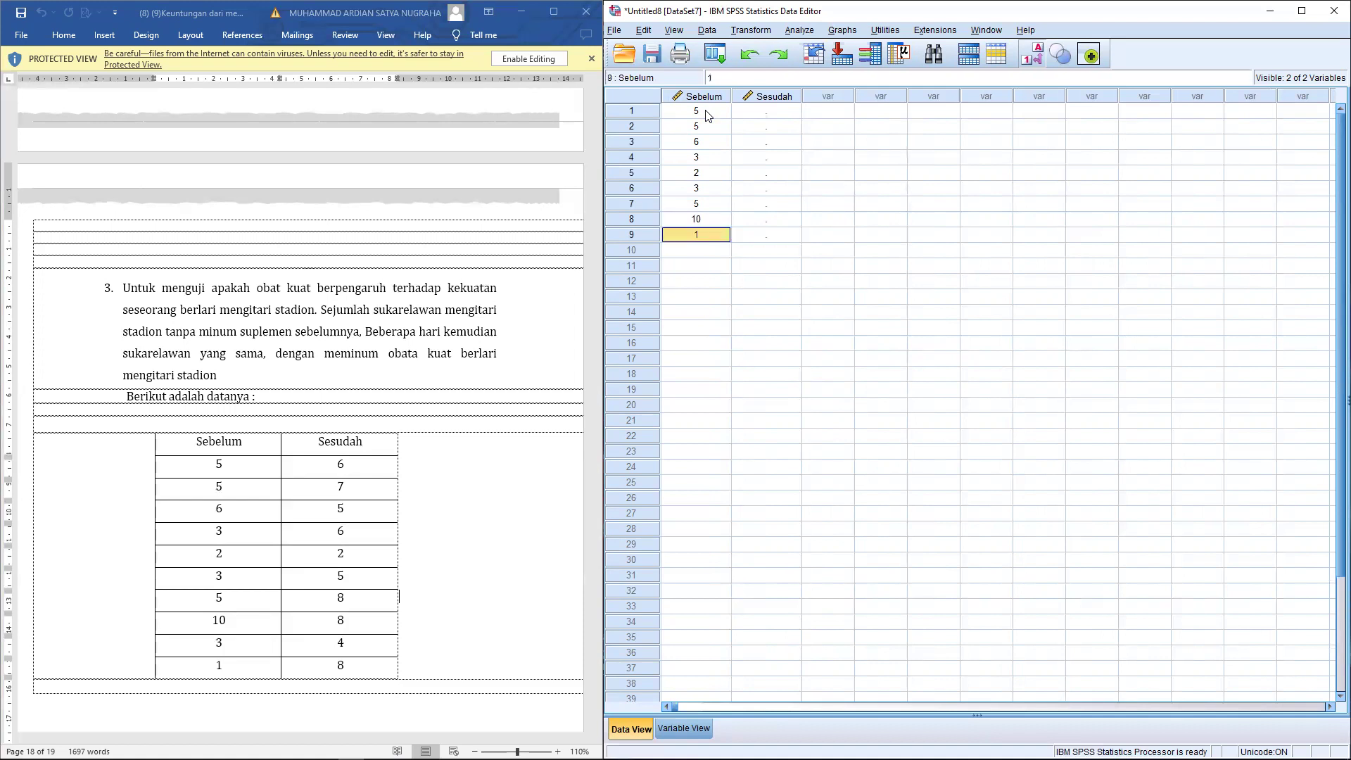
pyautogui.press('BackSpace')
pyautogui.press('Return')
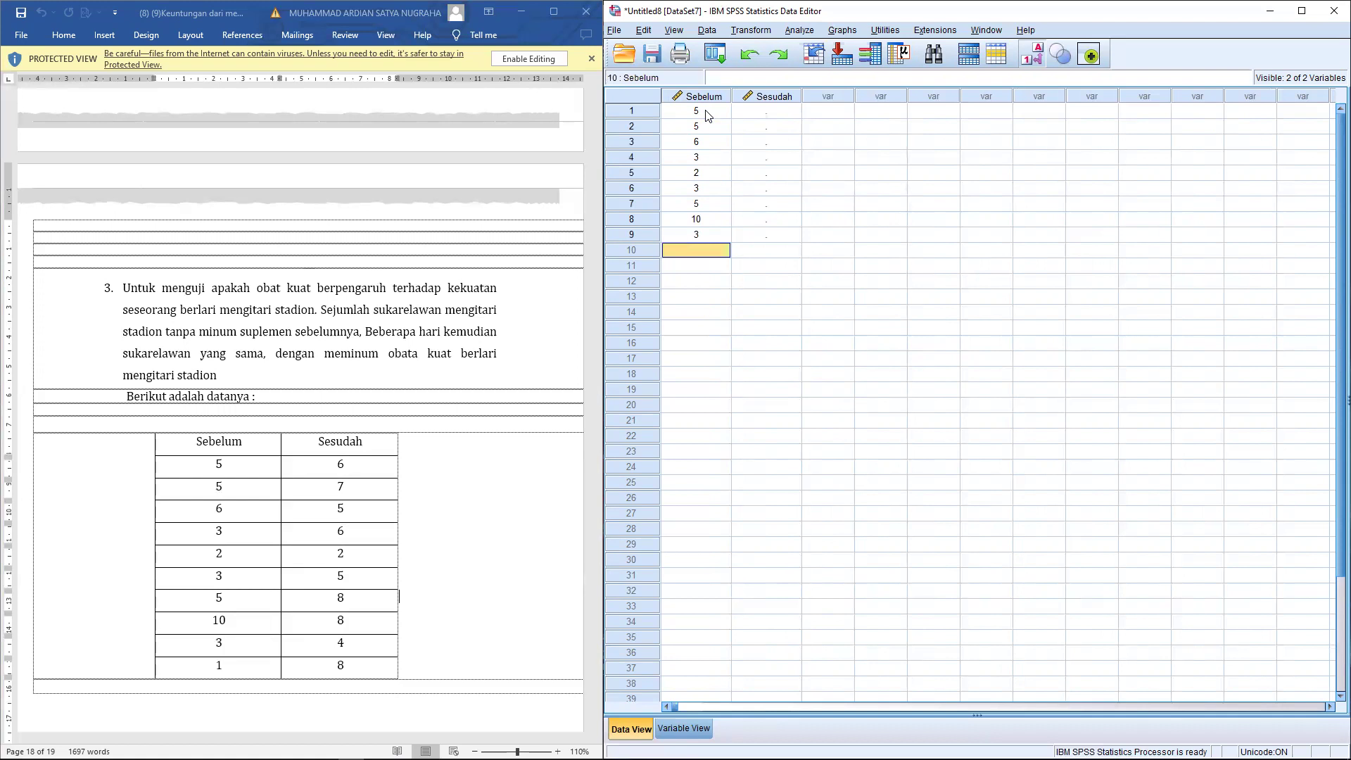
pyautogui.write('1')
pyautogui.press('Return')
# Enter the first four Sesudah values from the first row down: 6, 7, 5 and 6.
pyautogui.press('Up')
pyautogui.press('Right')
pyautogui.press('Up')
pyautogui.press('Up')
pyautogui.press('Up')
pyautogui.press('Up')
pyautogui.press('Up')
pyautogui.press('Up')
pyautogui.press('Up')
pyautogui.press('Up')
pyautogui.press('Up')
pyautogui.write('6')
pyautogui.press('Return')
pyautogui.write('4')
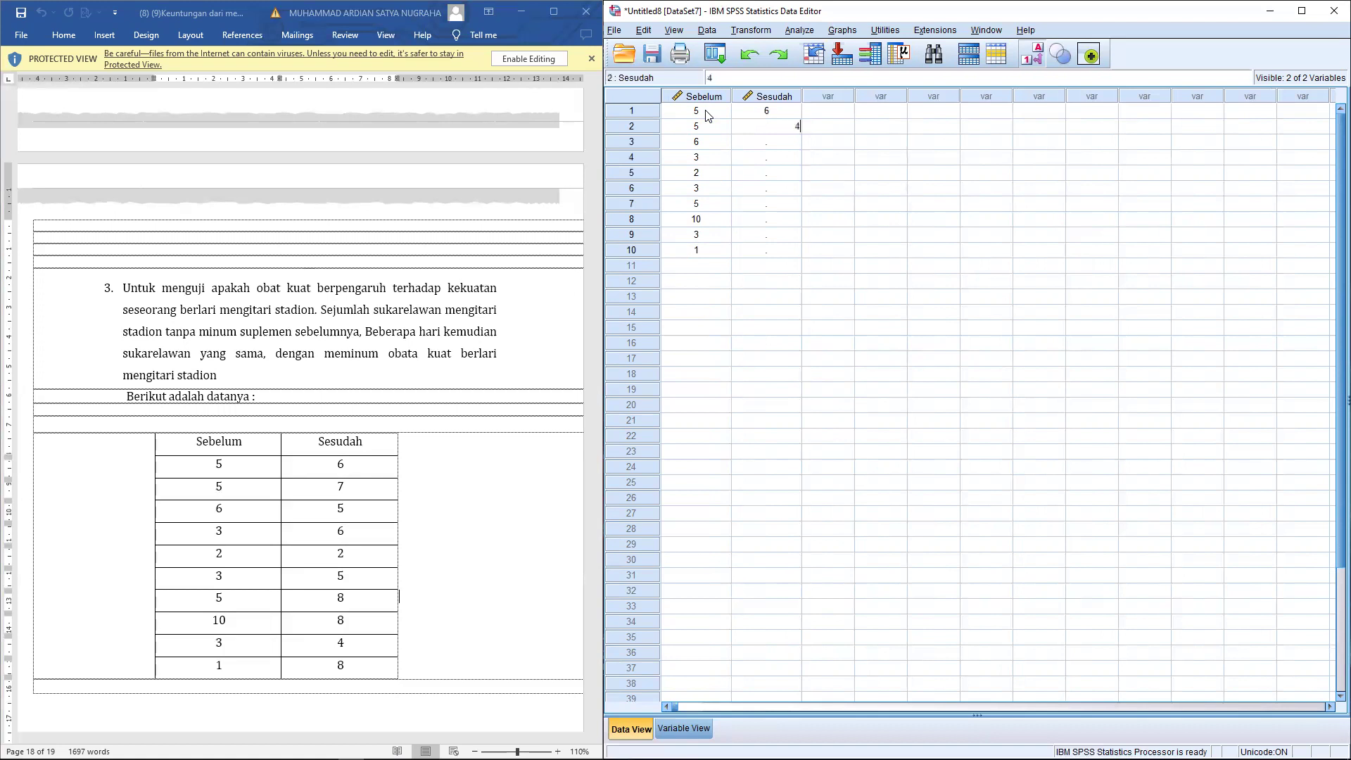
pyautogui.press('Return')
pyautogui.press('Up')
pyautogui.write('7')
pyautogui.press('Return')
pyautogui.write('5')
pyautogui.press('Return')
pyautogui.write('6')
pyautogui.press('Return')
# Fill the Sesudah column's rows 5 to 10 with 2, 5, 8, 8, 4 and 8.
pyautogui.write('2')
pyautogui.press('Return')
pyautogui.write('5')
pyautogui.press('Return')
pyautogui.write('8')
pyautogui.press('Return')
pyautogui.write('8')
pyautogui.press('Return')
pyautogui.write('4')
pyautogui.press('Return')
pyautogui.write('8')
pyautogui.press('Return')
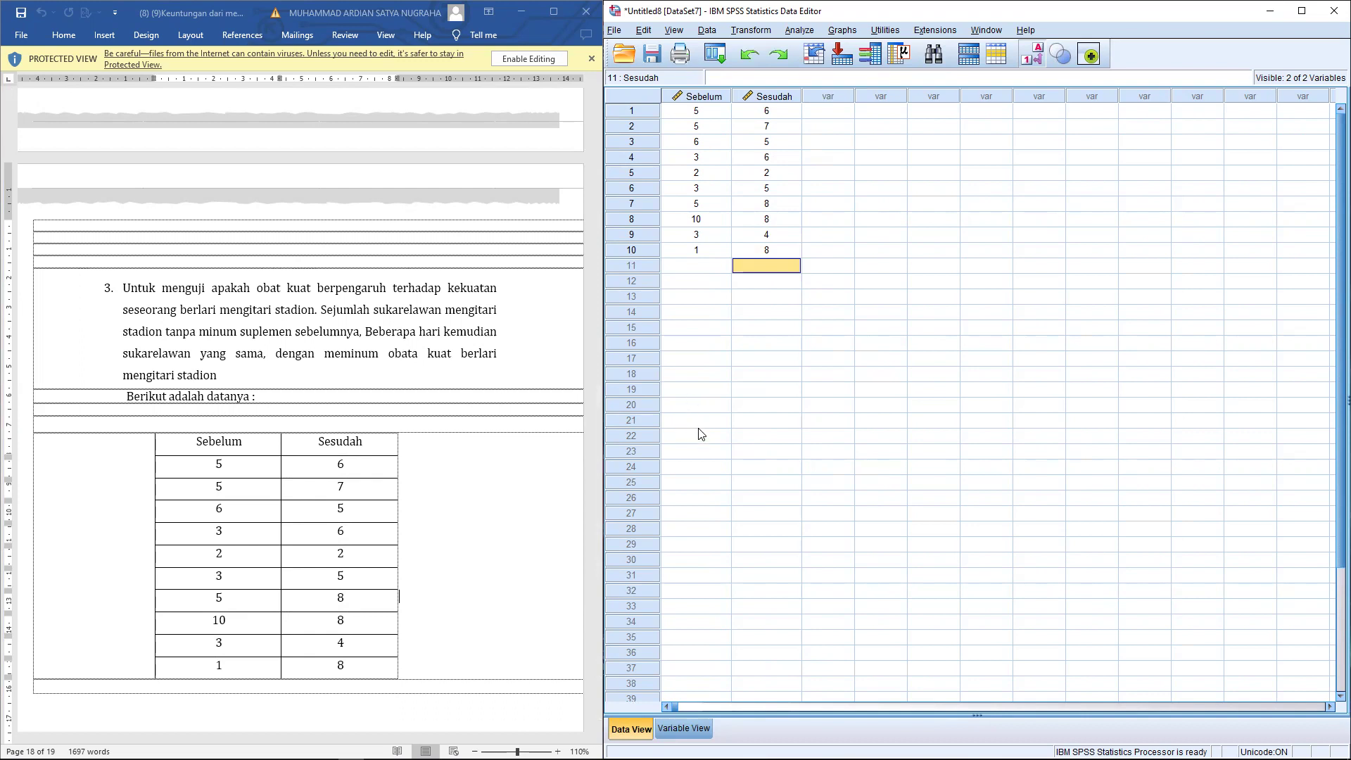
# Set up a legacy nonparametric test for 2 related samples with Sebelum and Sesudah as the test pair.
pyautogui.click(811, 31)
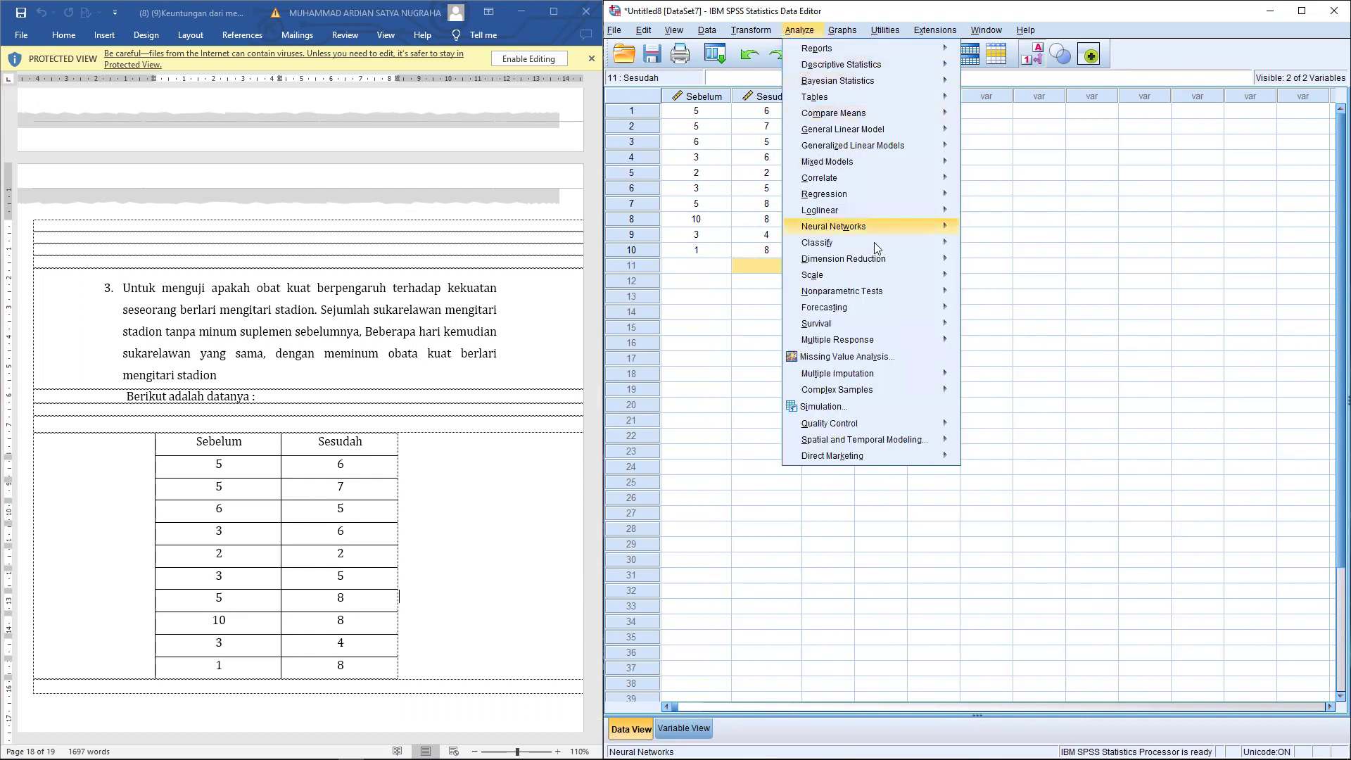
pyautogui.moveTo(872, 283)
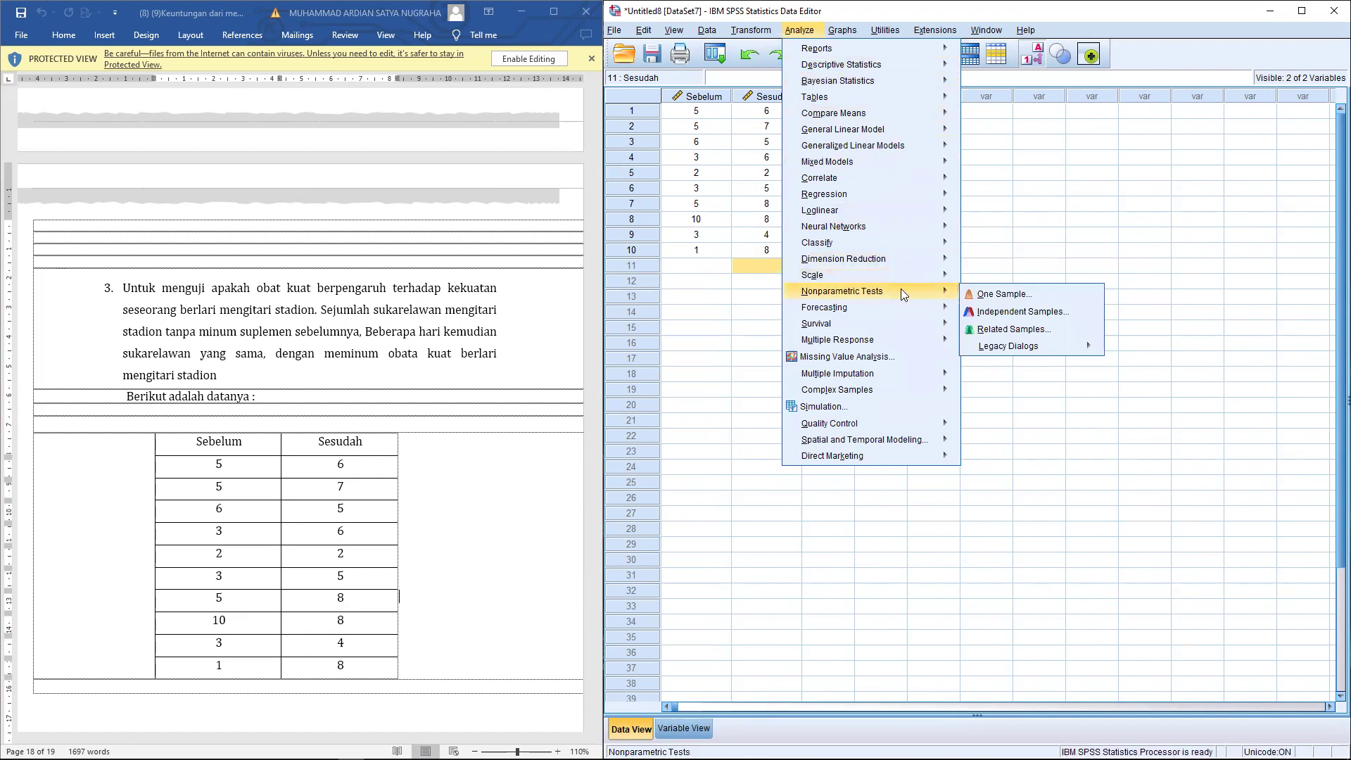
pyautogui.moveTo(1017, 347)
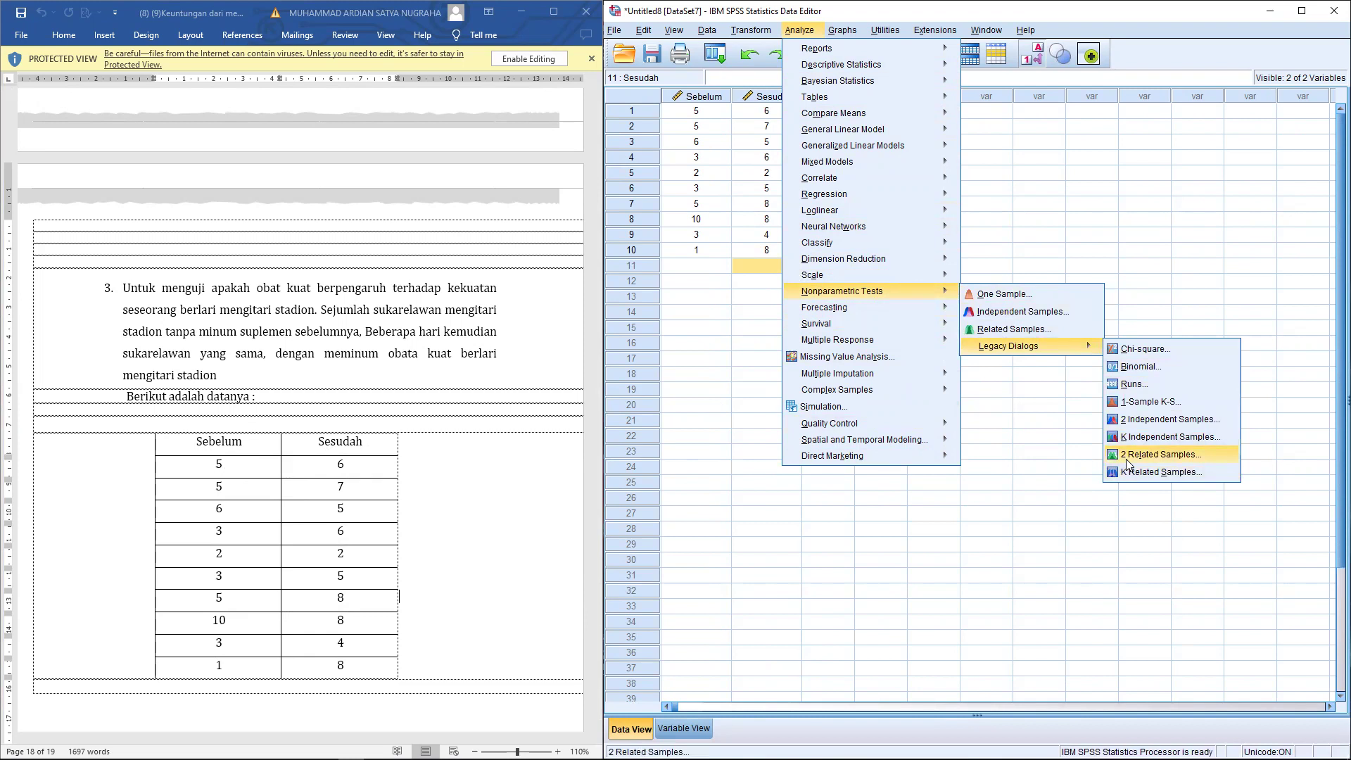
pyautogui.click(1161, 454)
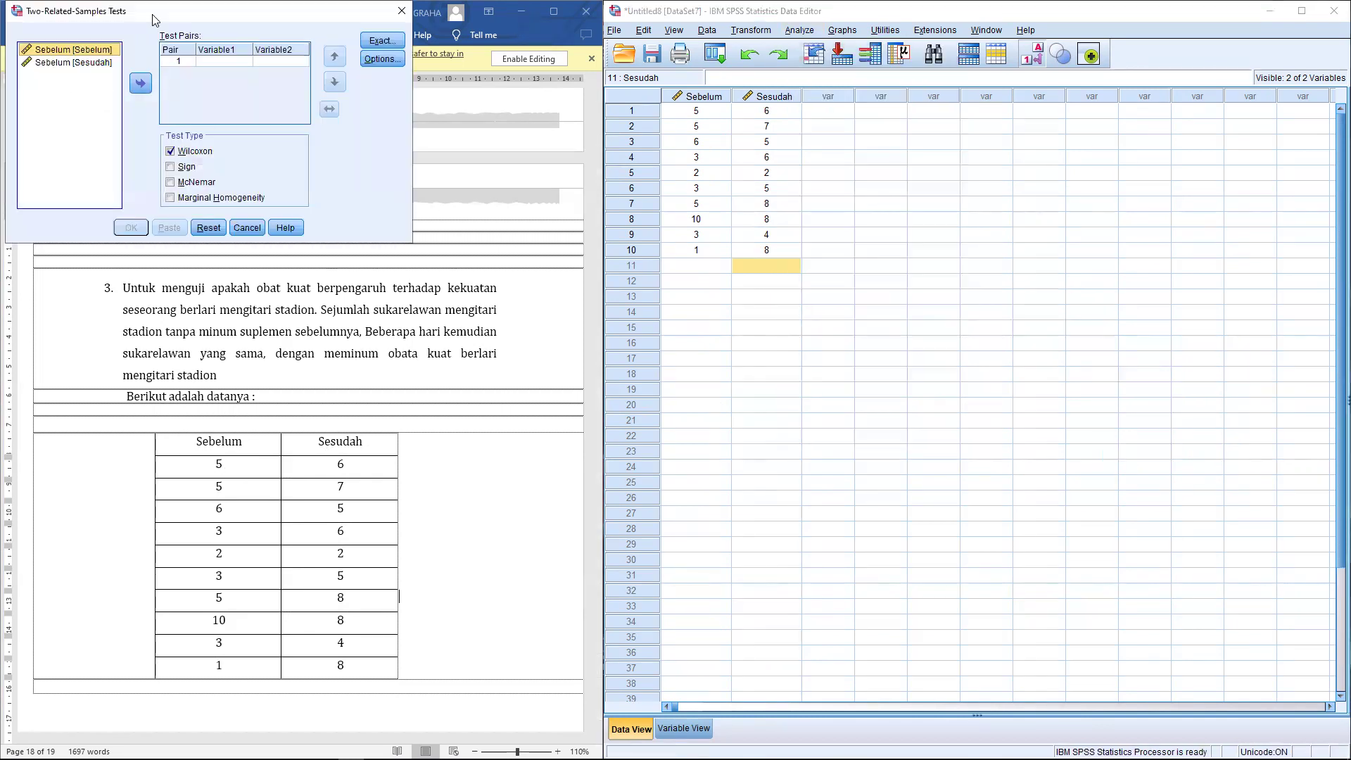
pyautogui.moveTo(152, 15); pyautogui.dragTo(890, 249)
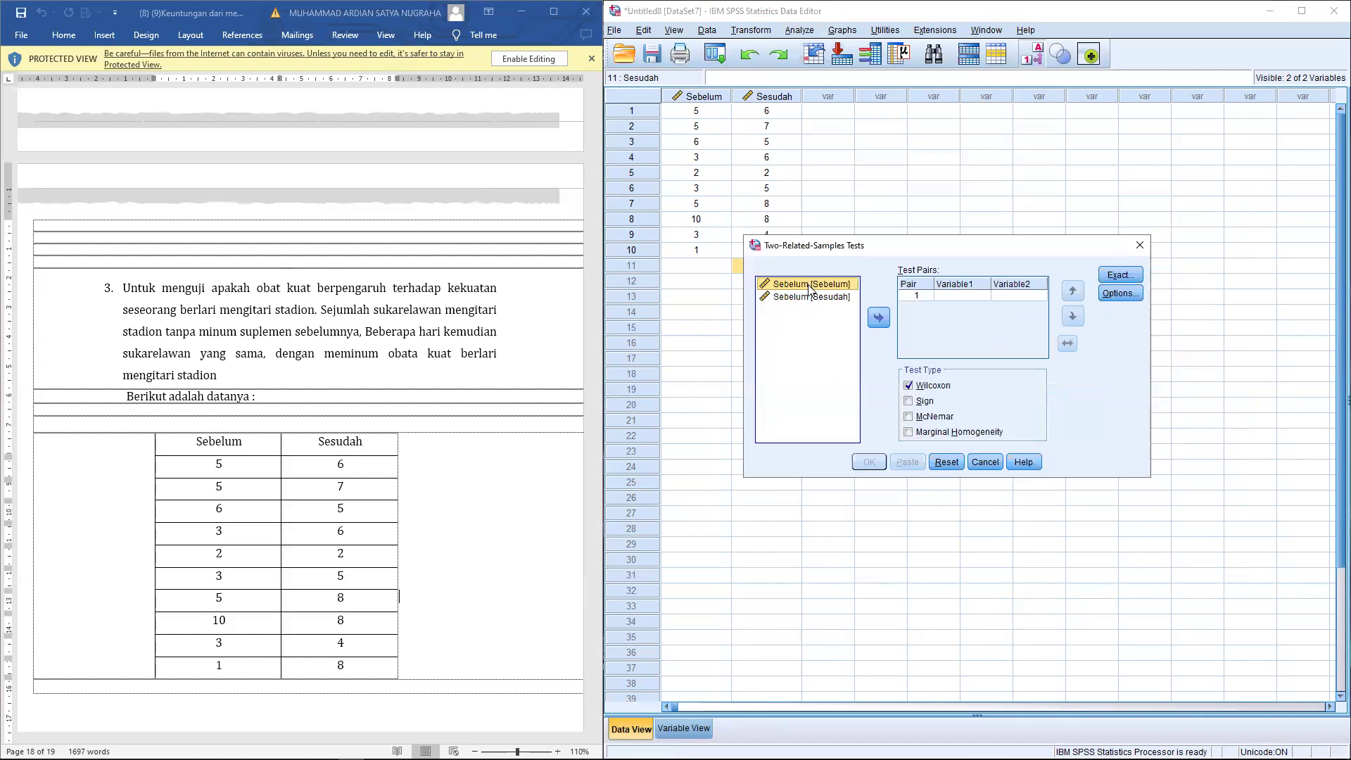
pyautogui.click(878, 318)
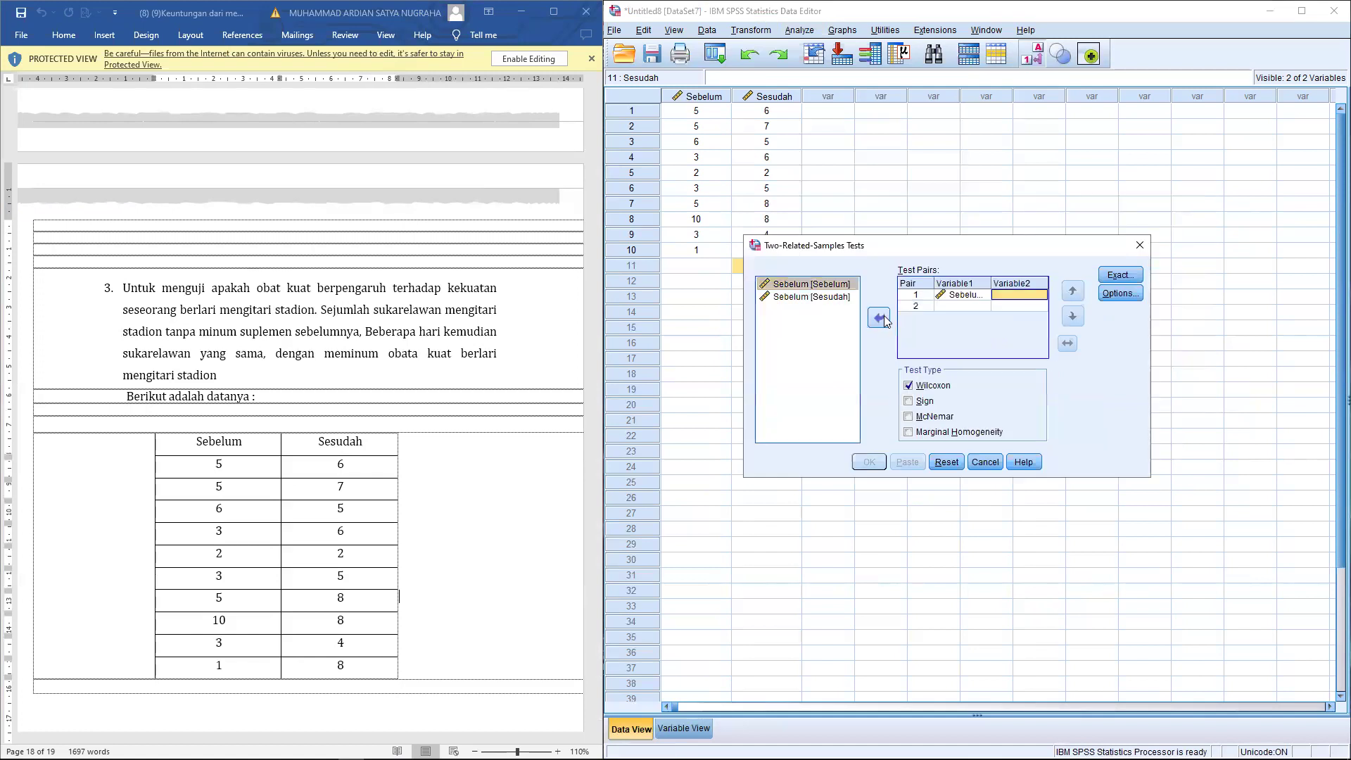
pyautogui.click(807, 297)
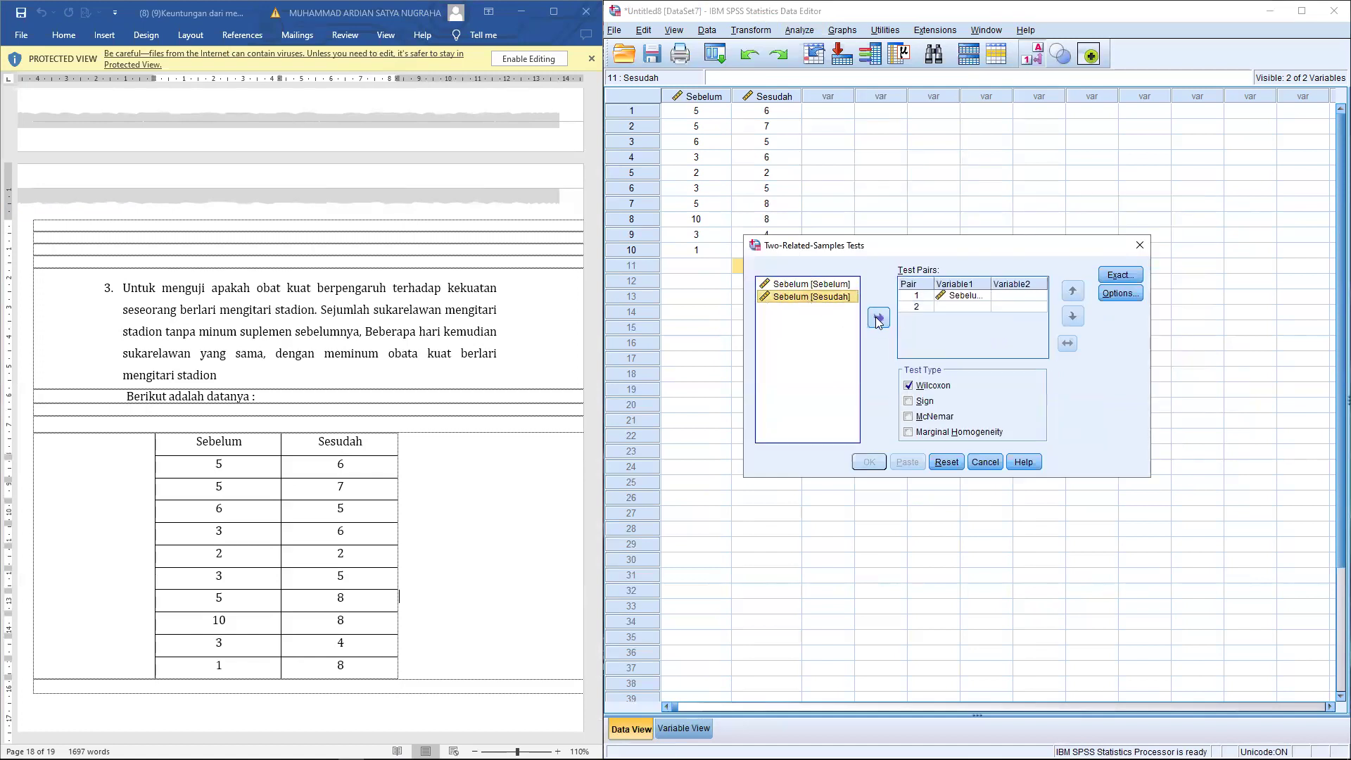
pyautogui.click(879, 320)
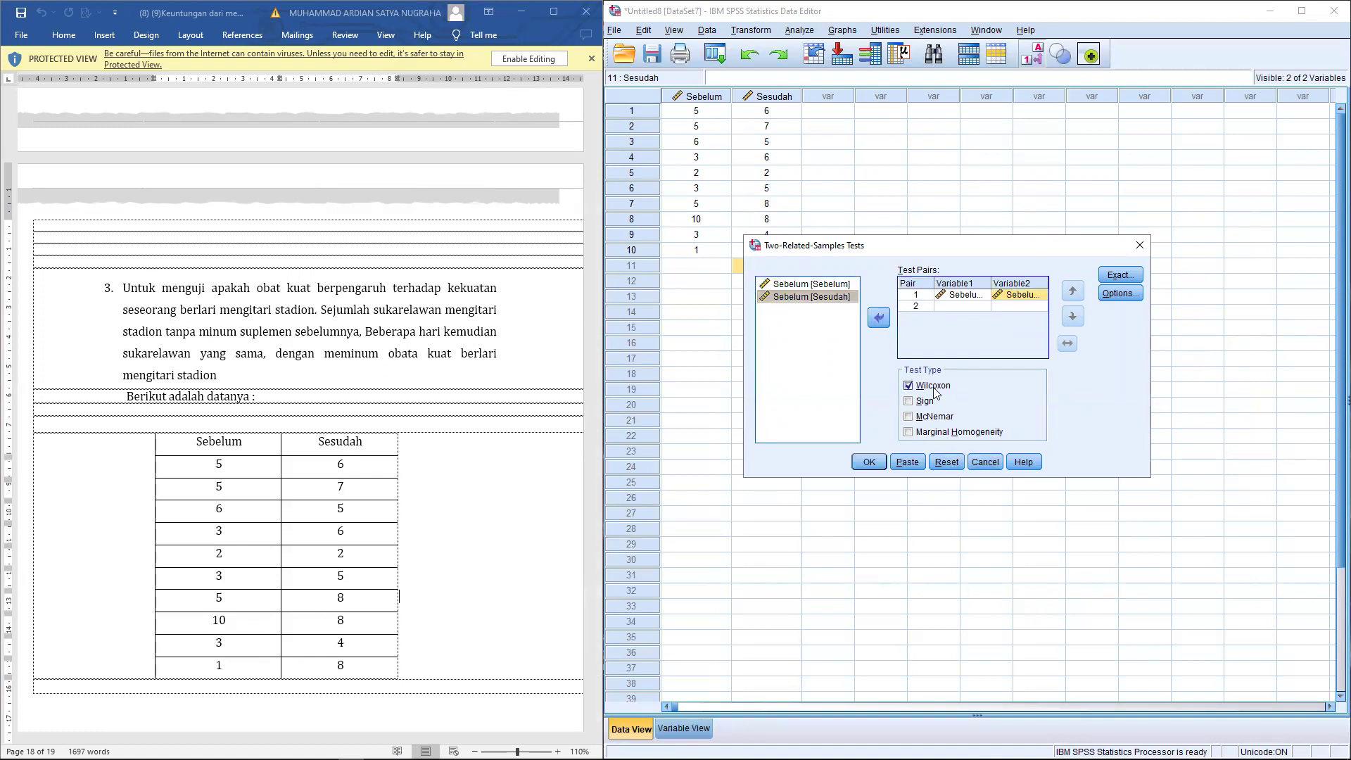
# Run the Wilcoxon test on the Sebelum and Sesudah pair, leaving the exact test settings as they are.
pyautogui.click(1120, 275)
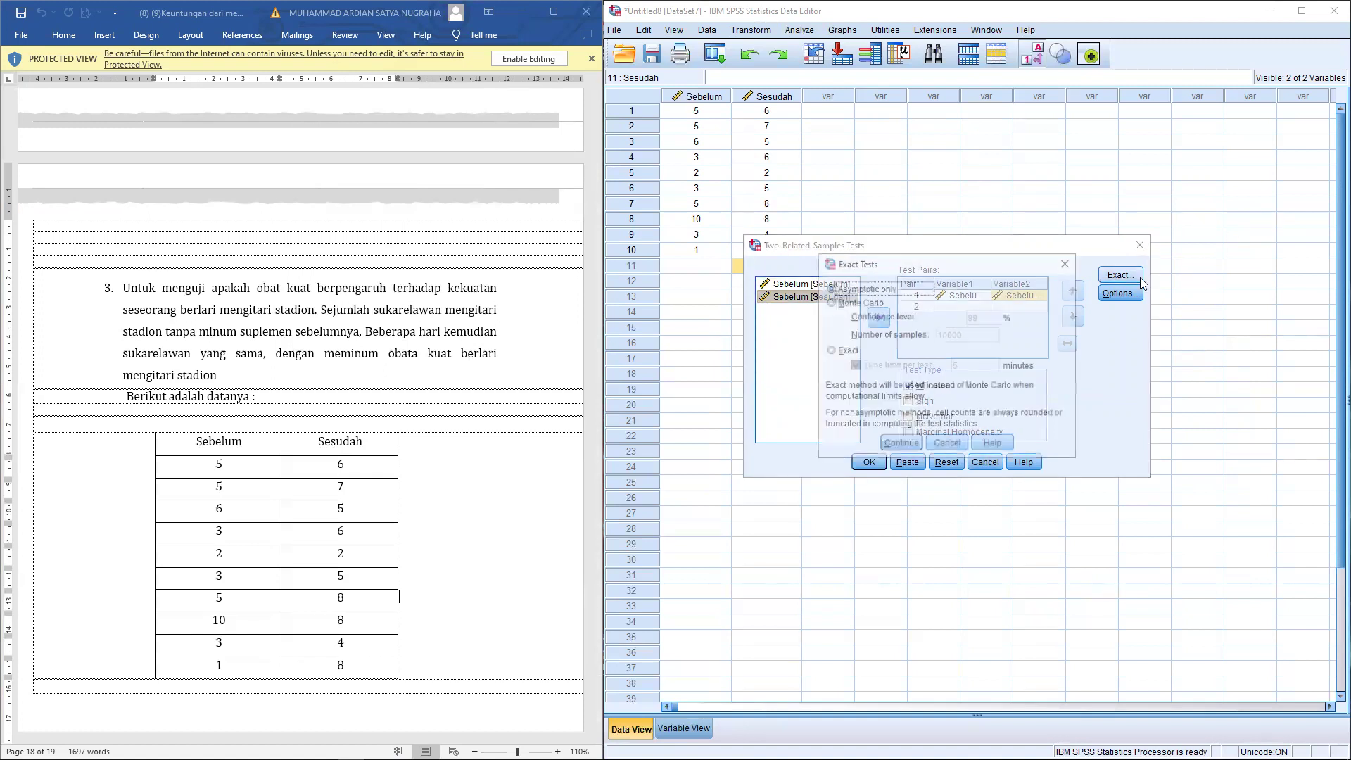
pyautogui.click(1067, 263)
pyautogui.click(871, 461)
# Examine the Wilcoxon Ranks and Test Statistics tables against exercise 3's question about the obat kuat's effect on running strength.
pyautogui.scroll(-1, 625, 491)
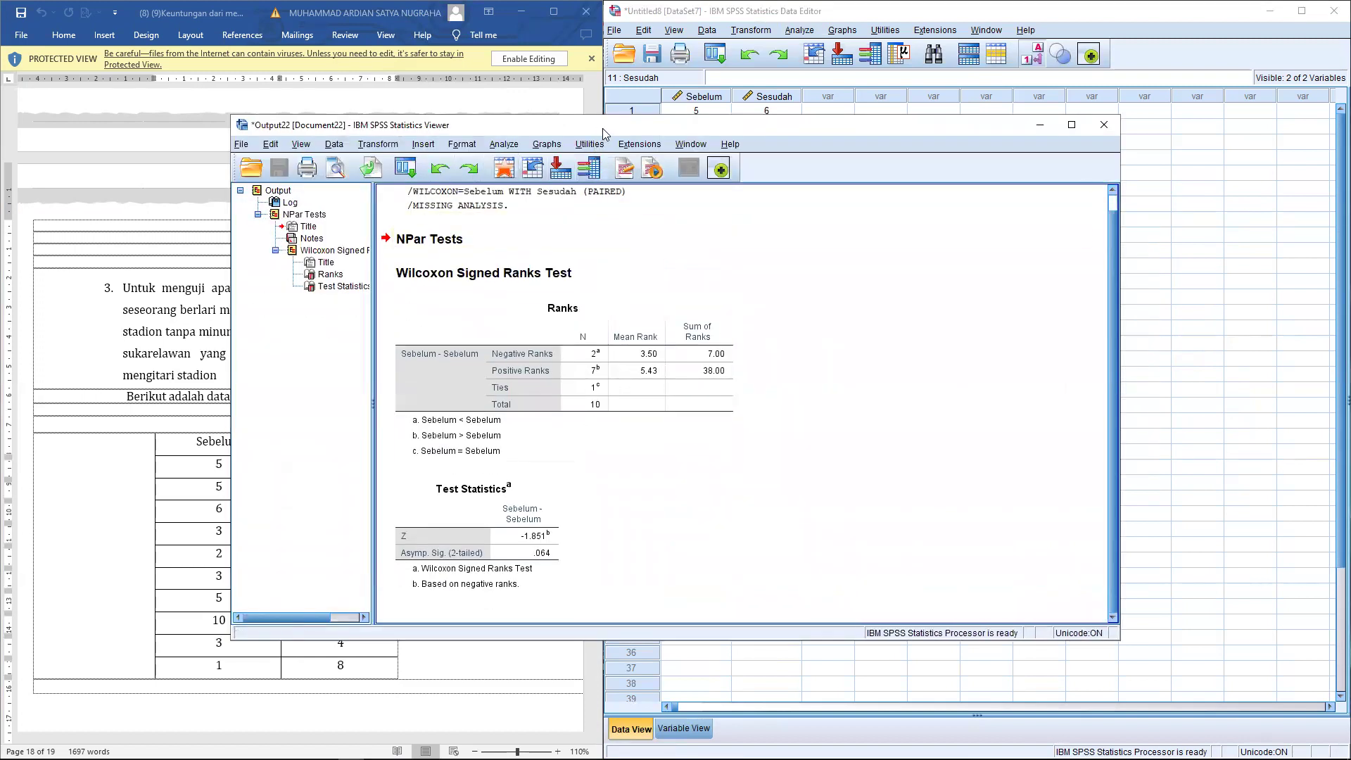
pyautogui.moveTo(602, 128); pyautogui.dragTo(961, 141)
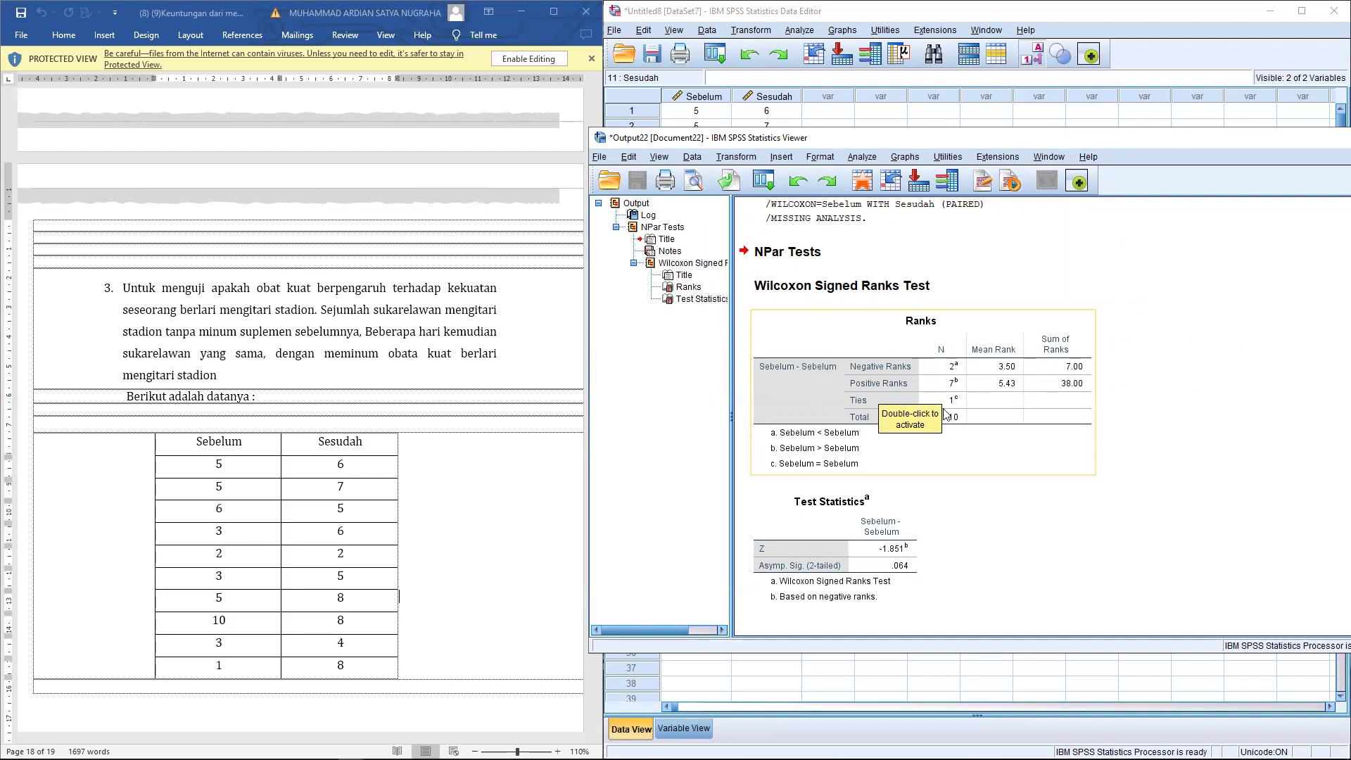
pyautogui.click(1151, 471)
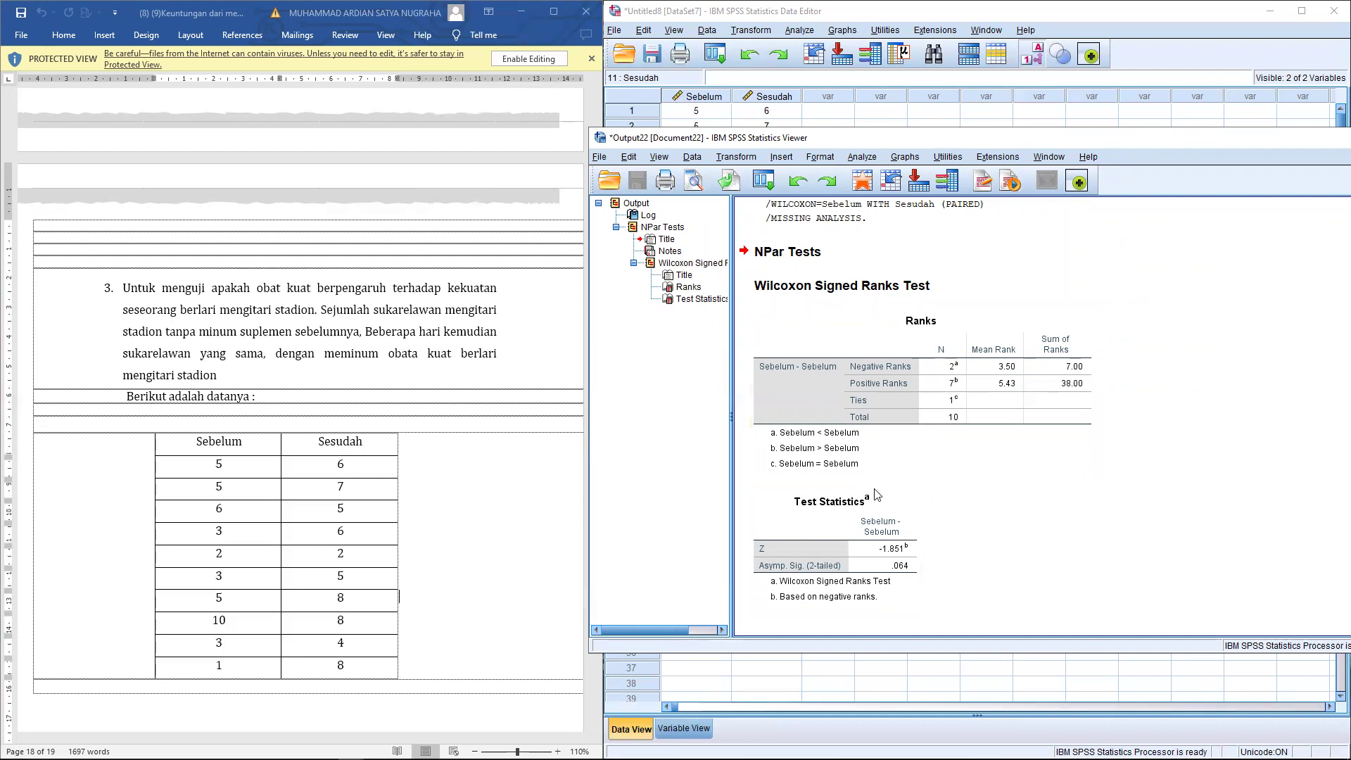
pyautogui.scroll(-2, 289, 406)
pyautogui.click(757, 522)
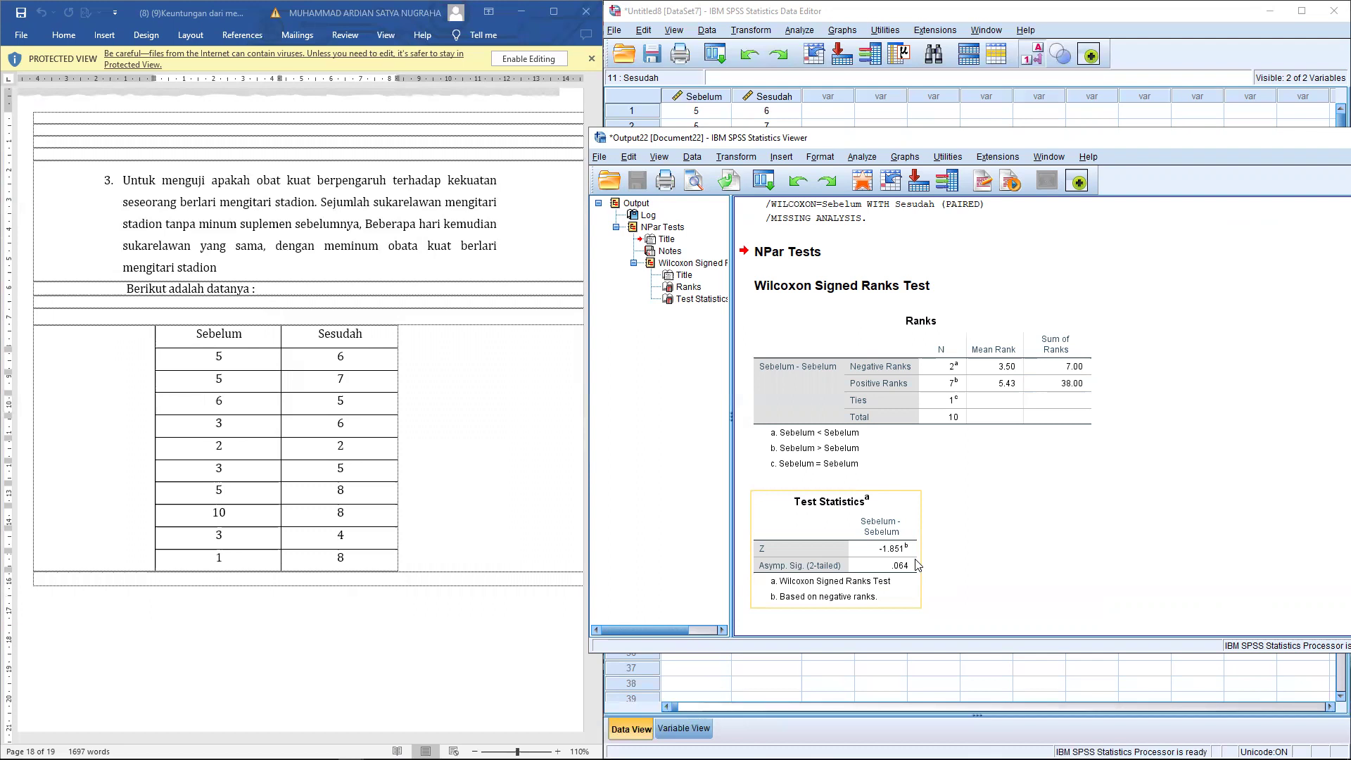
pyautogui.moveTo(207, 189)
pyautogui.mouseDown()
pyautogui.moveTo(303, 186)
pyautogui.moveTo(197, 205)
pyautogui.moveTo(222, 202)
pyautogui.mouseUp()
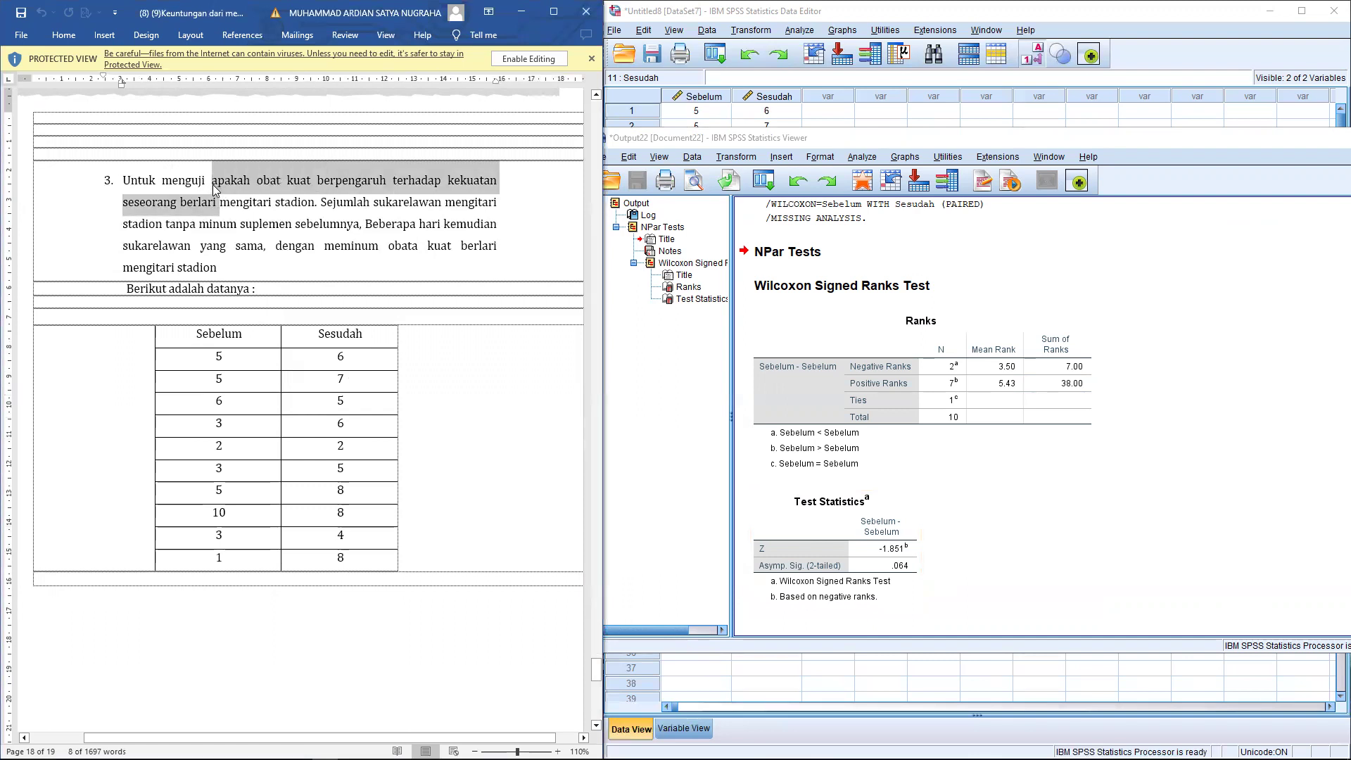
pyautogui.click(282, 184)
pyautogui.moveTo(318, 185); pyautogui.dragTo(287, 209)
pyautogui.click(287, 209)
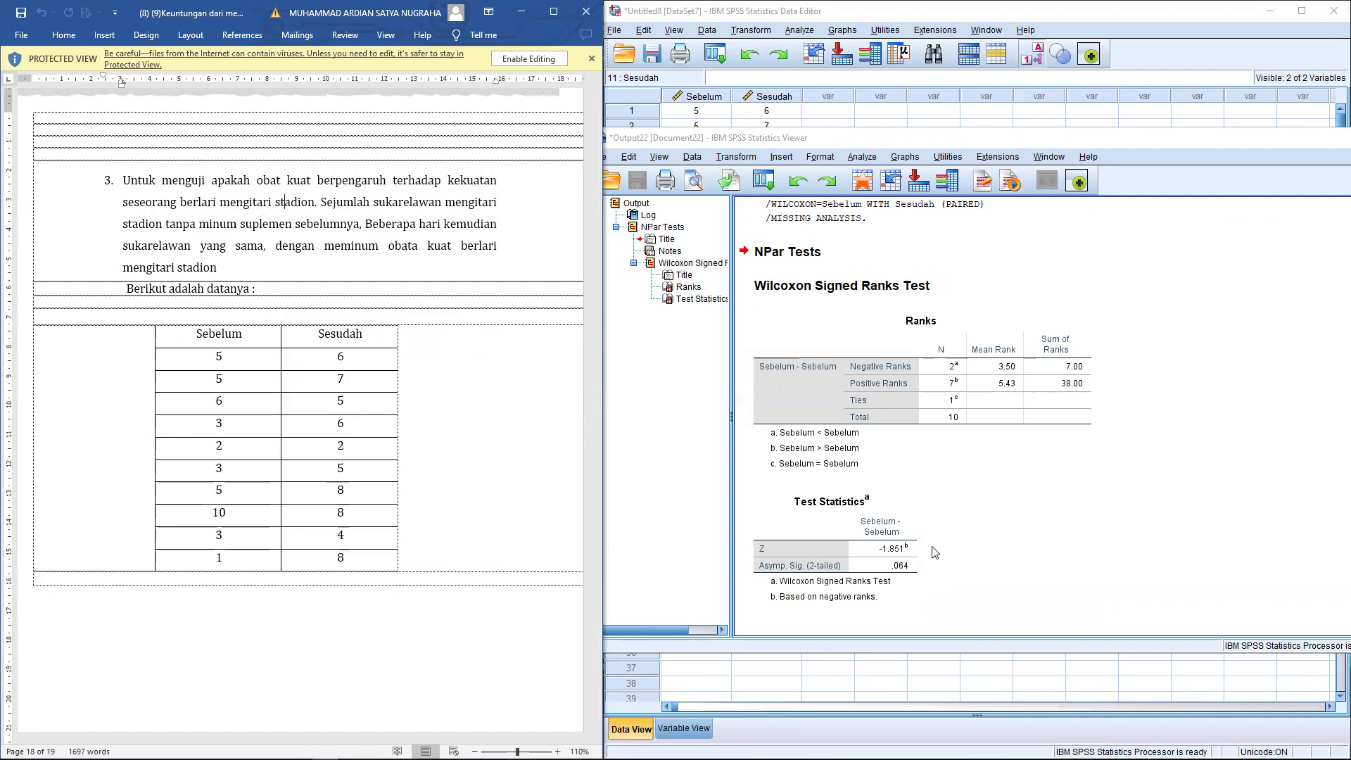
pyautogui.click(904, 557)
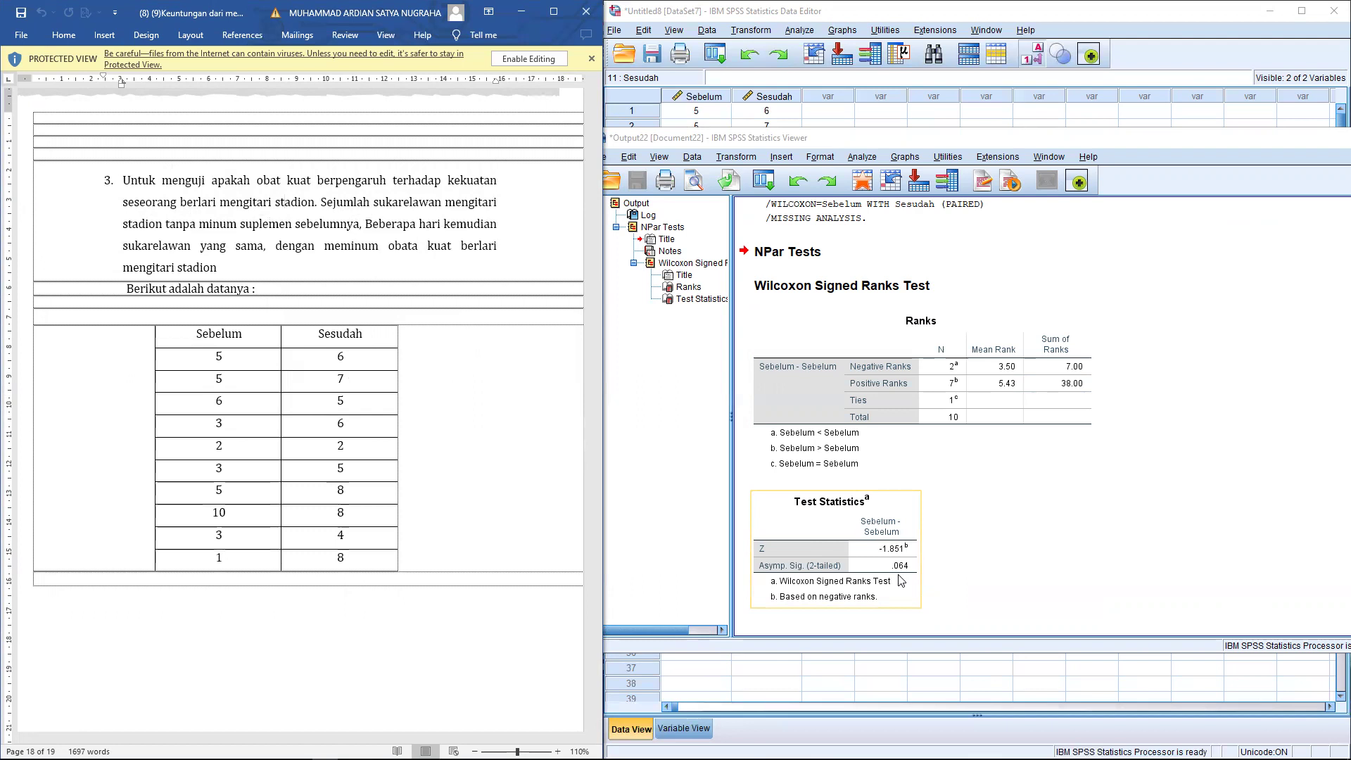
pyautogui.click(943, 310)
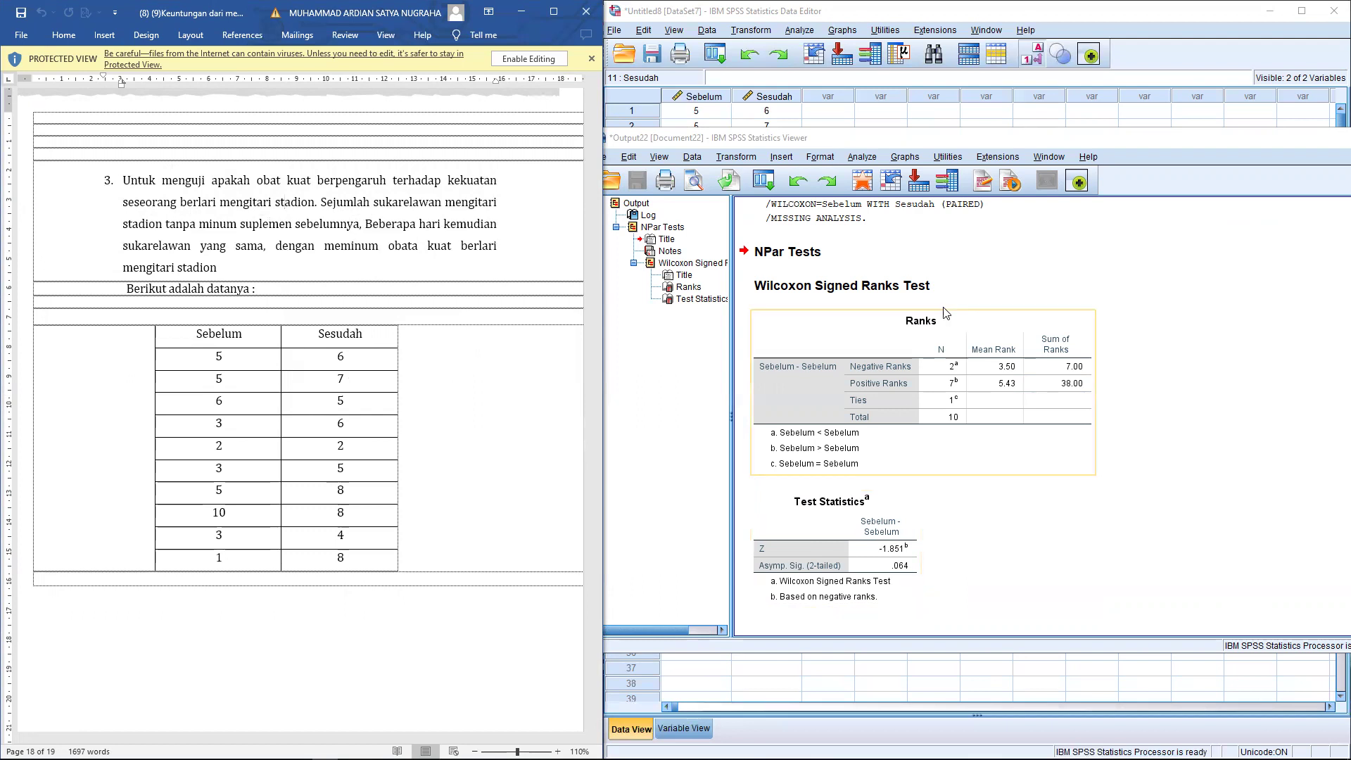
# Close the Wilcoxon output document without saving it.
pyautogui.moveTo(1037, 141); pyautogui.dragTo(724, 140)
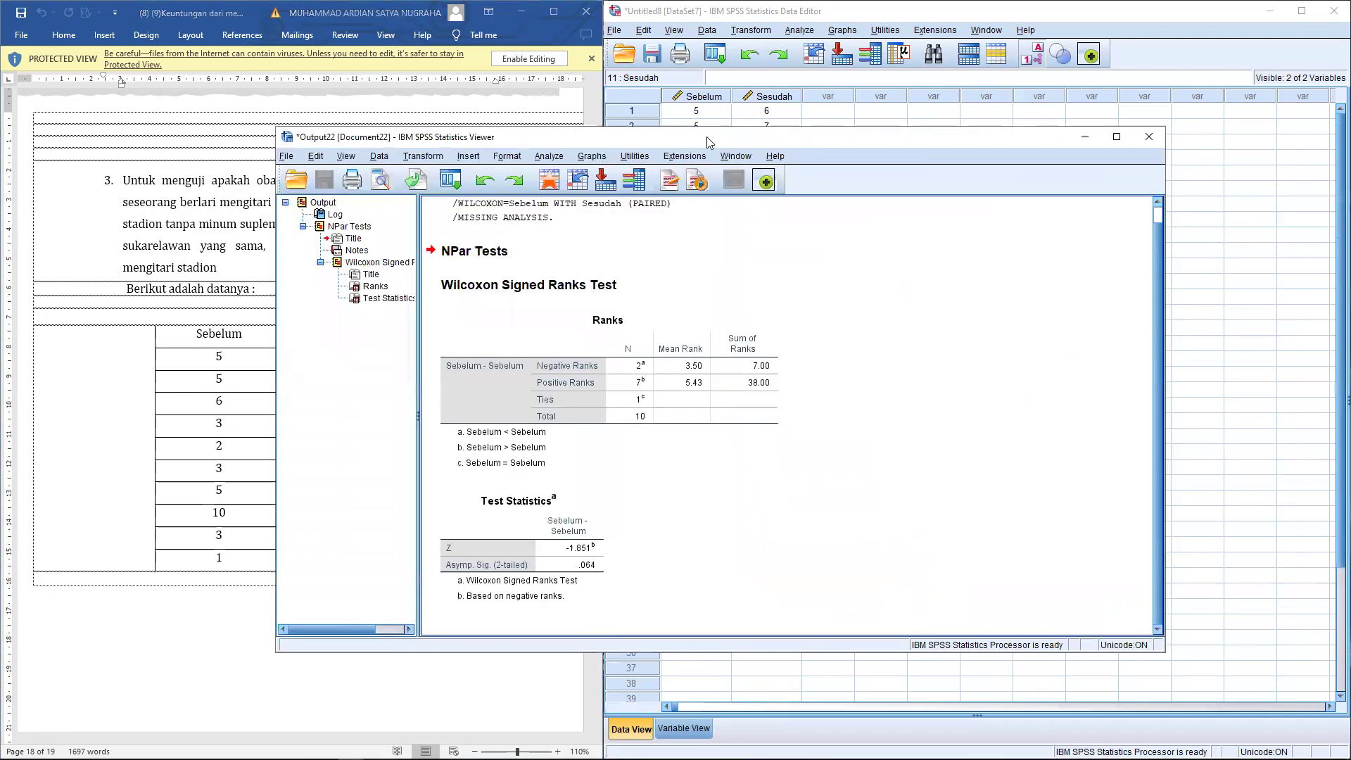
pyautogui.click(1154, 144)
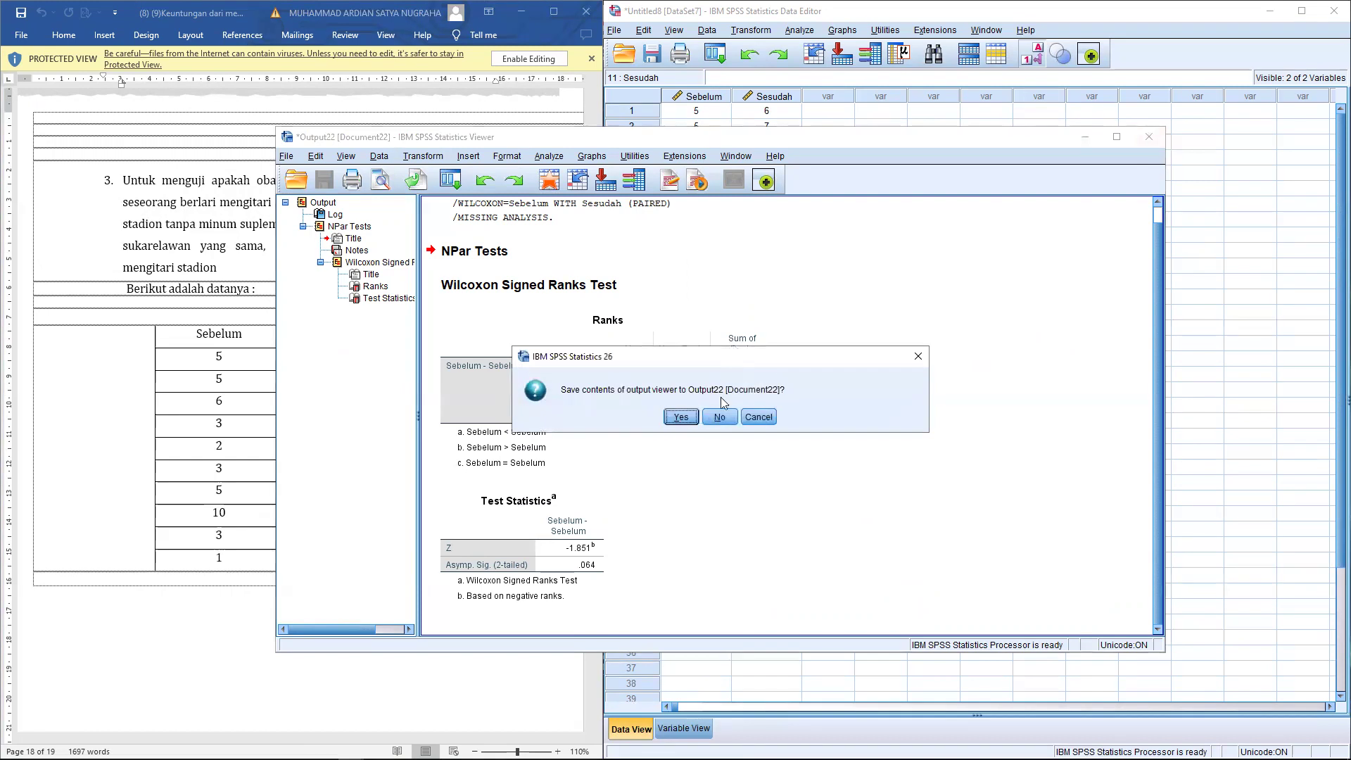
pyautogui.click(722, 416)
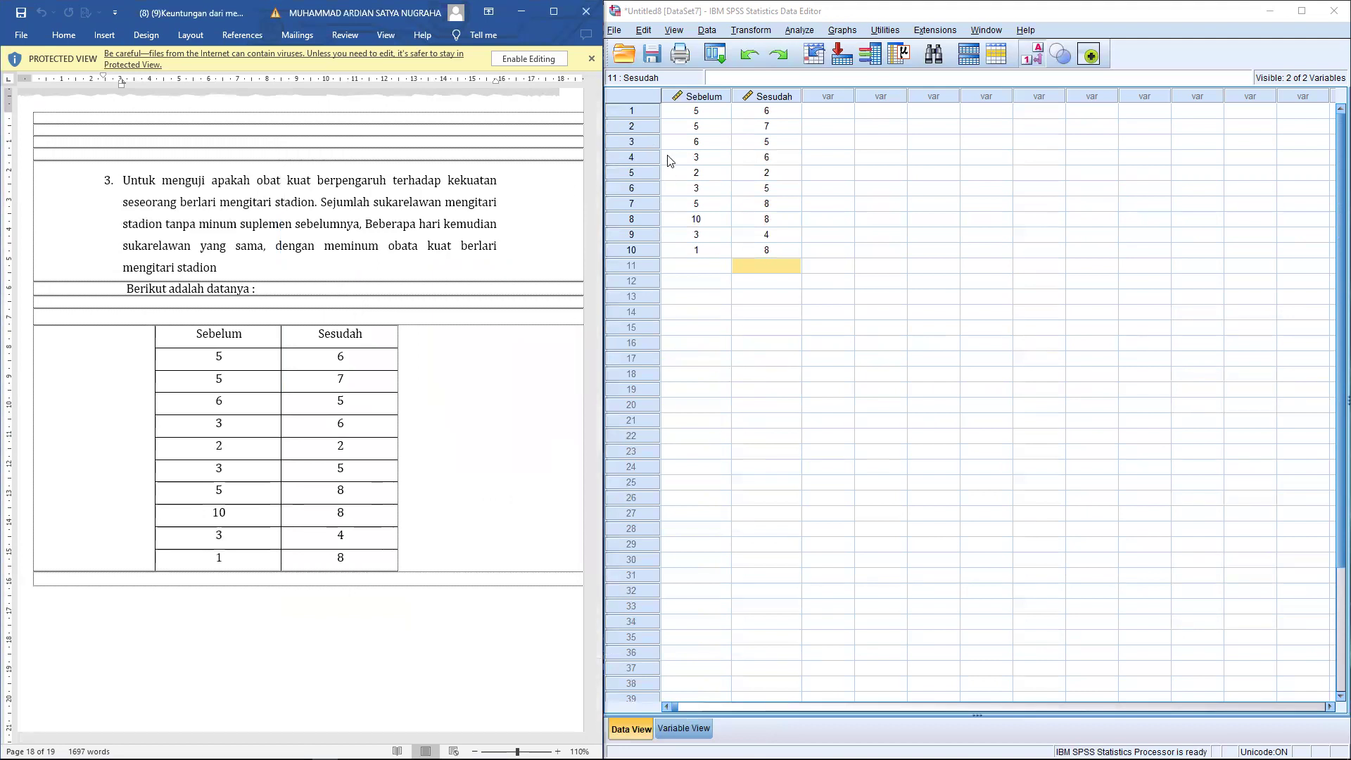
pyautogui.click(614, 30)
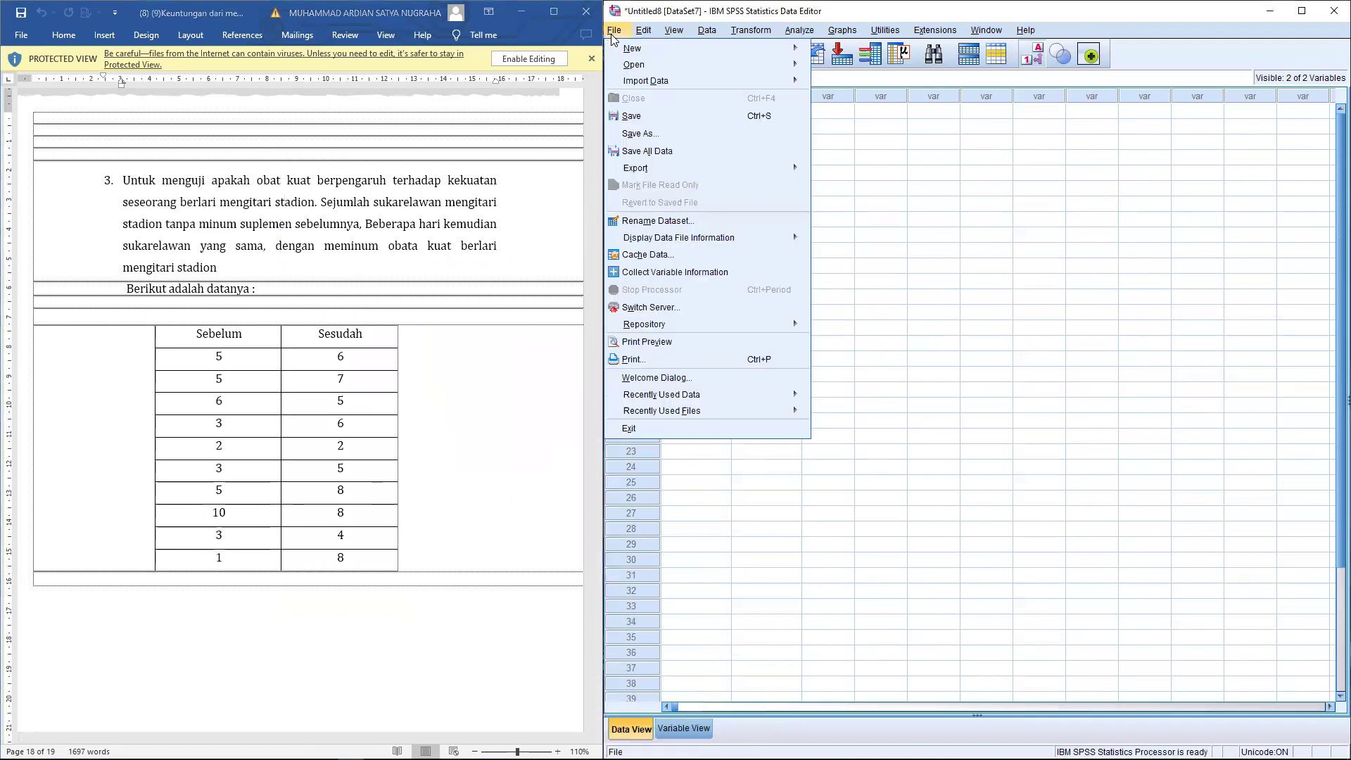
pyautogui.click(742, 29)
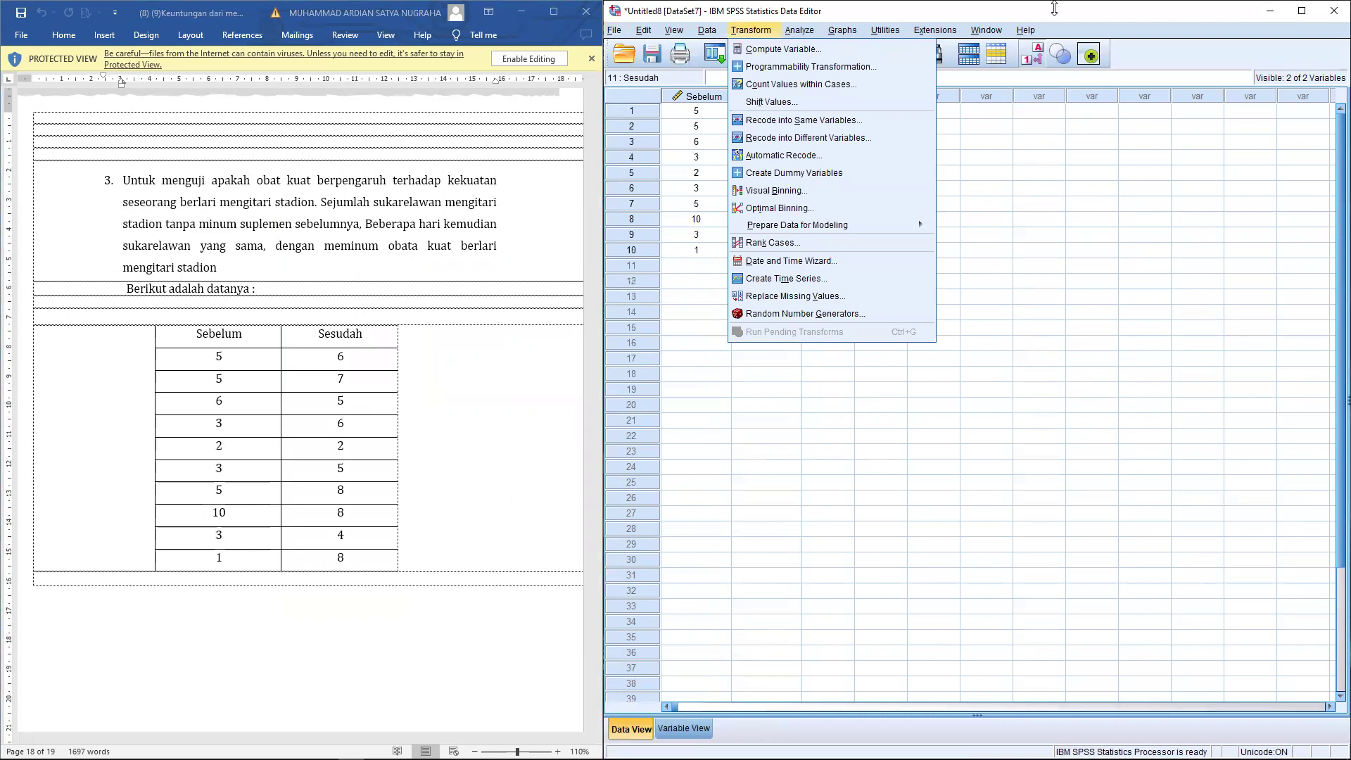